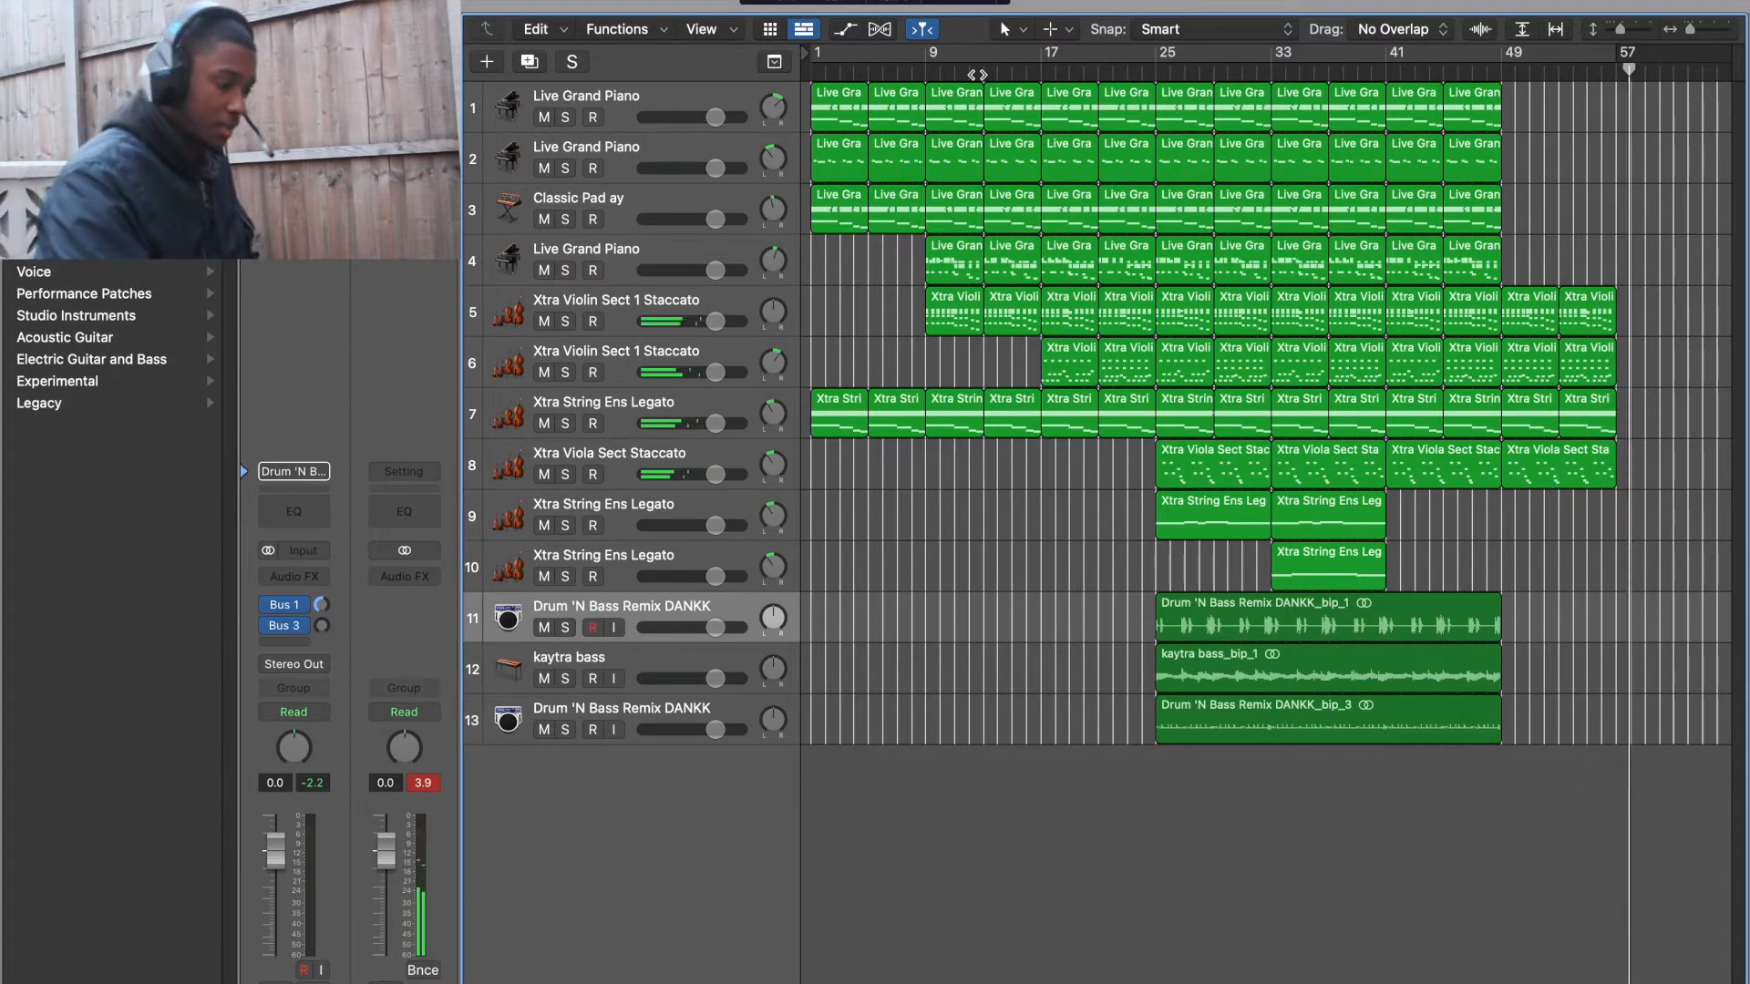
Solo the six string tracks 5 to 10 and play them back from bar 33.
scroll(1045, 127, left, 1)
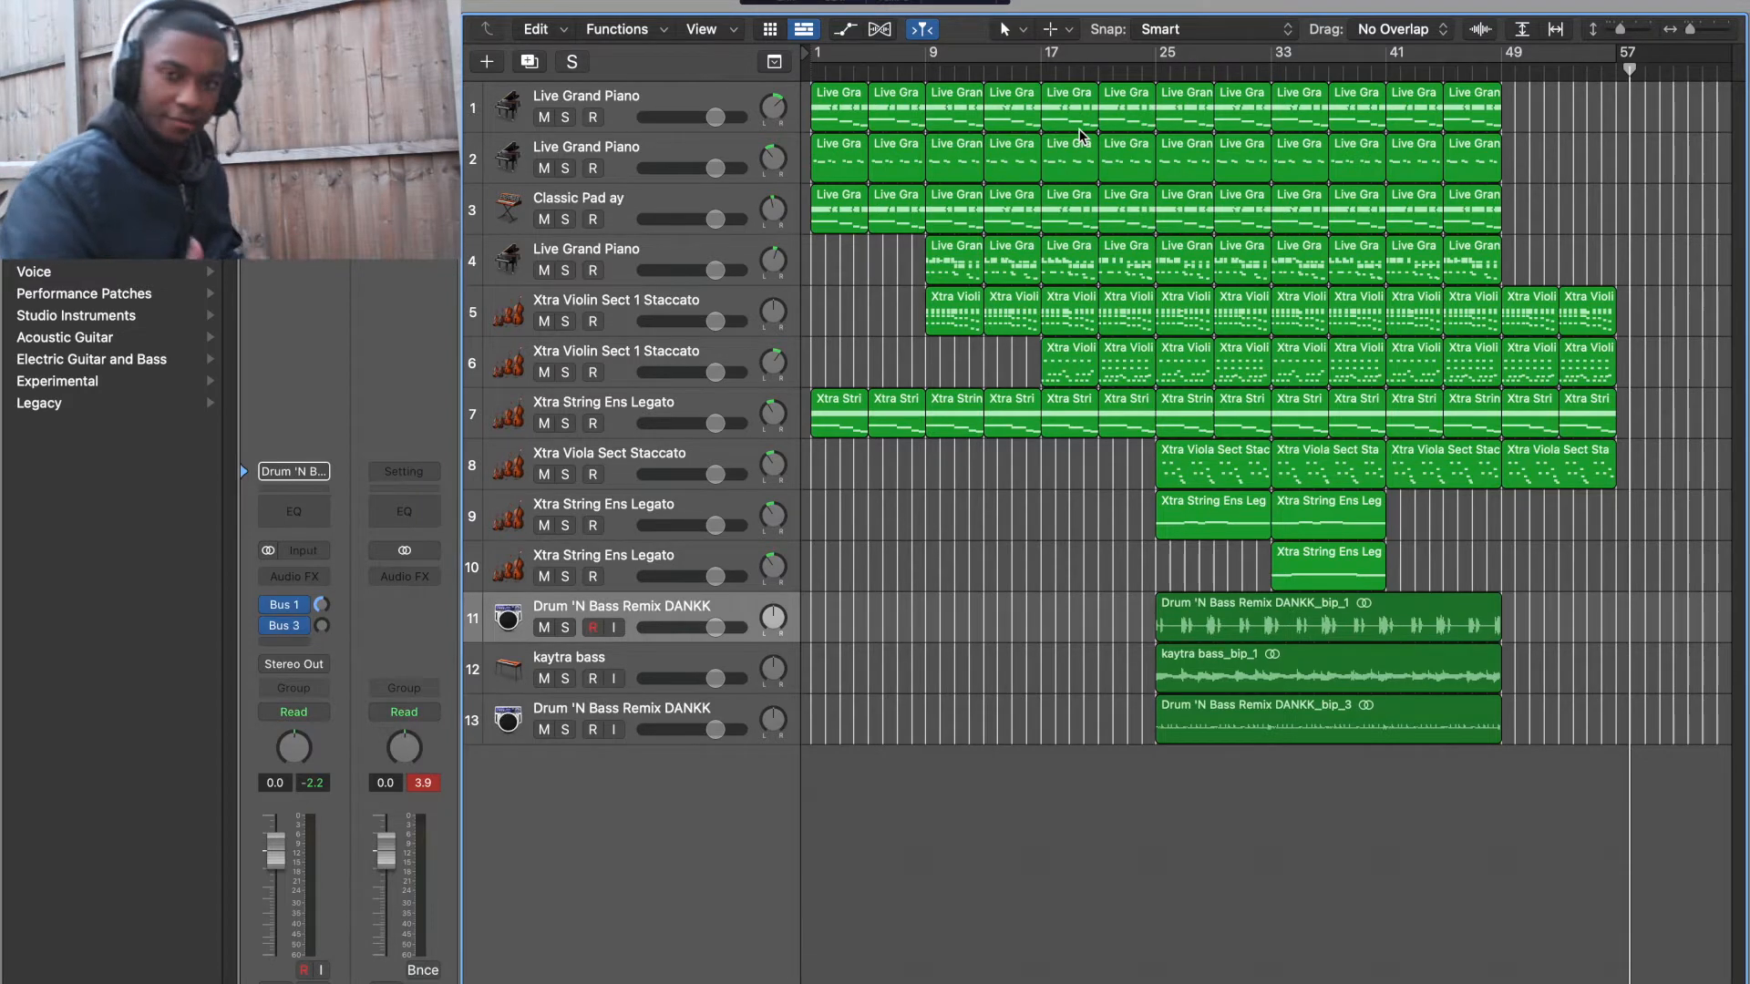
click(1046, 65)
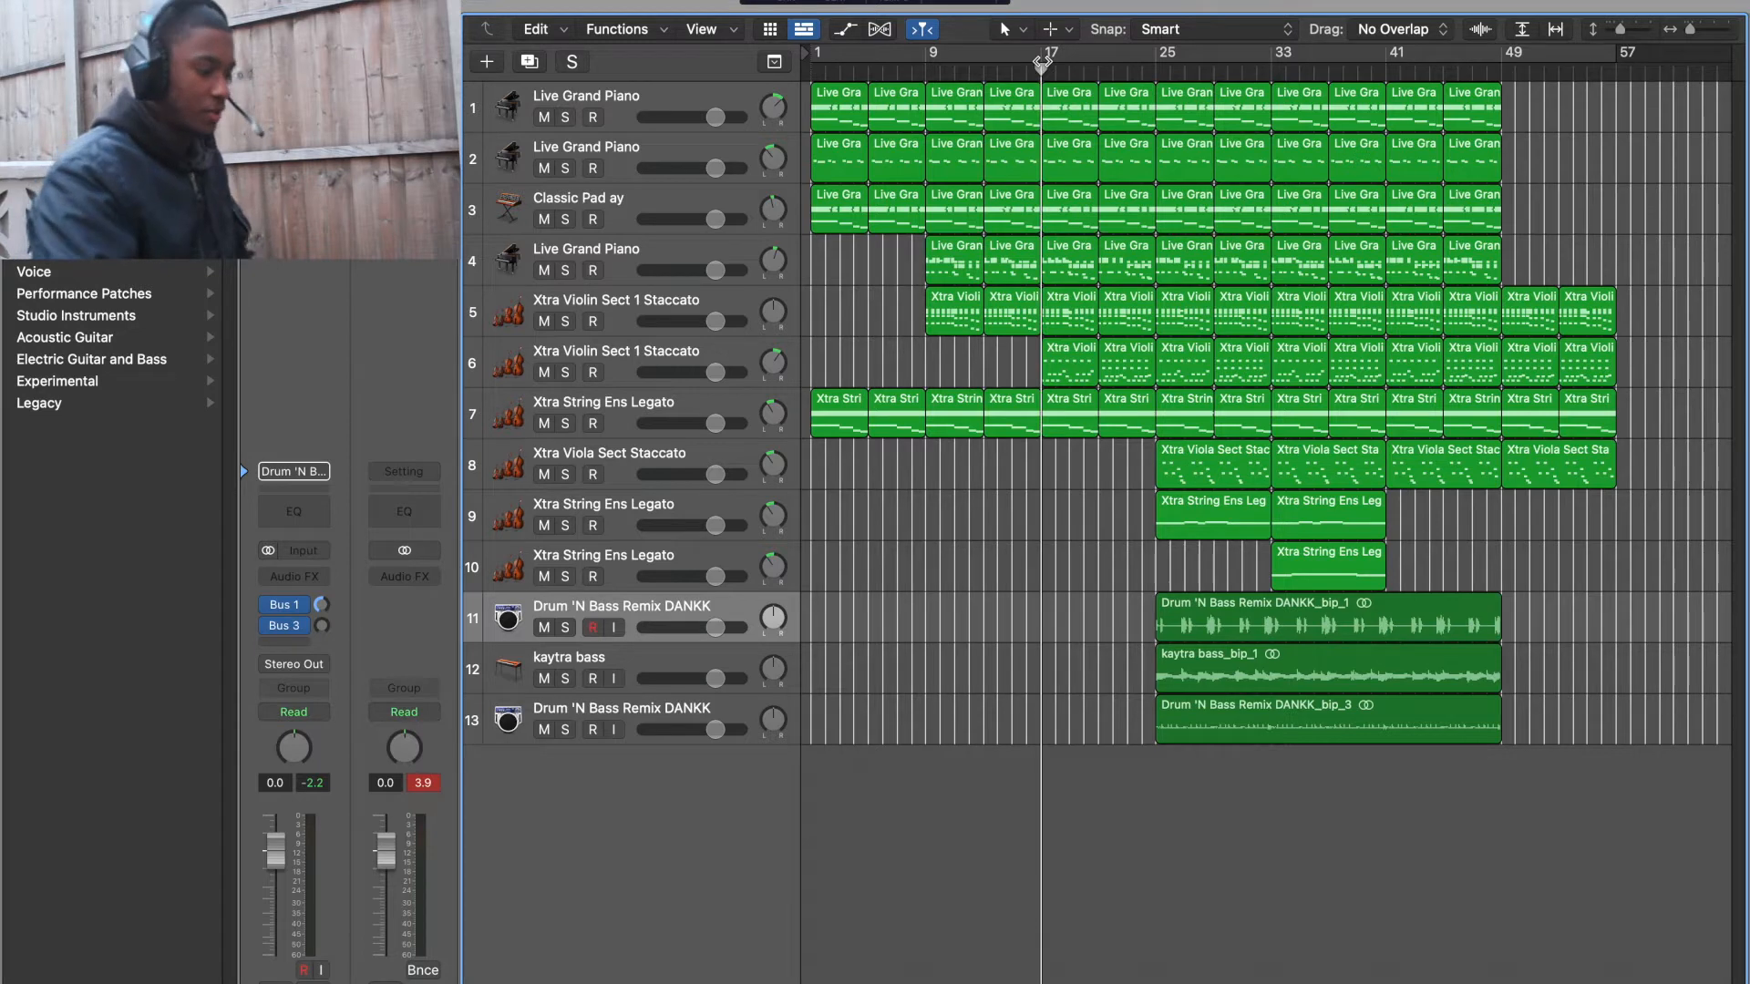
drag(565, 321, 565, 575)
click(1275, 69)
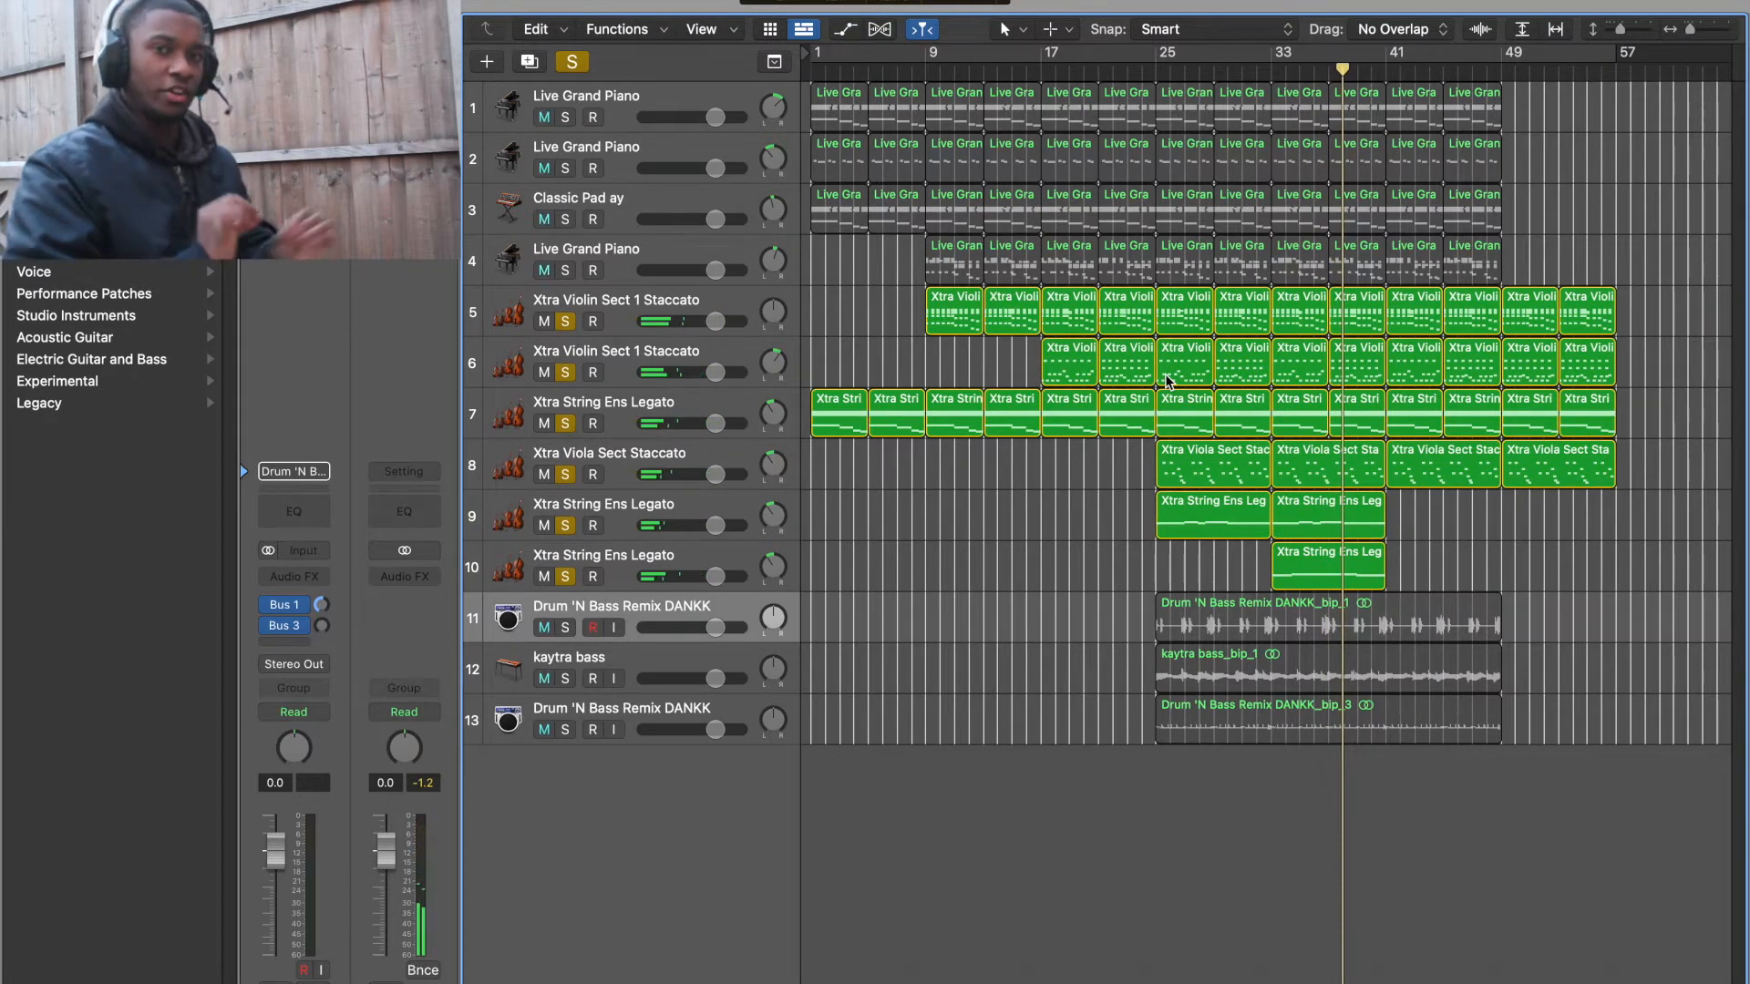
key(space)
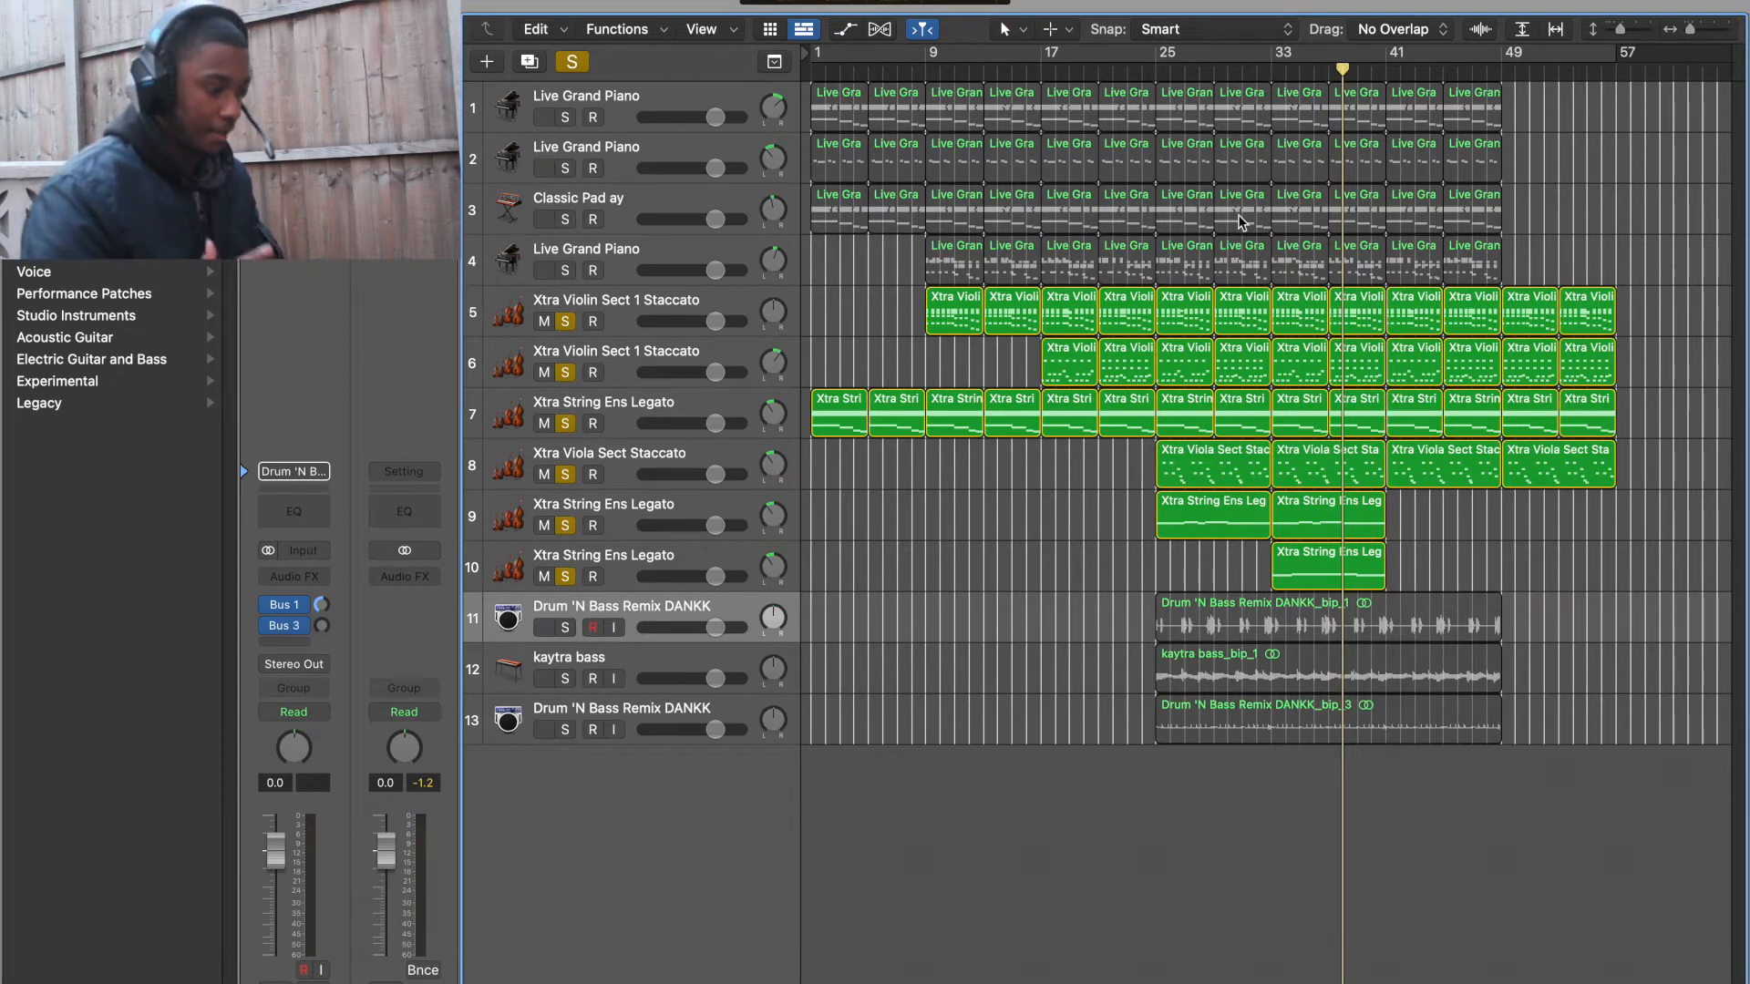
Replay the soloed strings from around bar 27, take tracks 5 to 10 out of solo and unmute the Xtra Viola Sect Staccato track.
drag(1260, 80, 1271, 82)
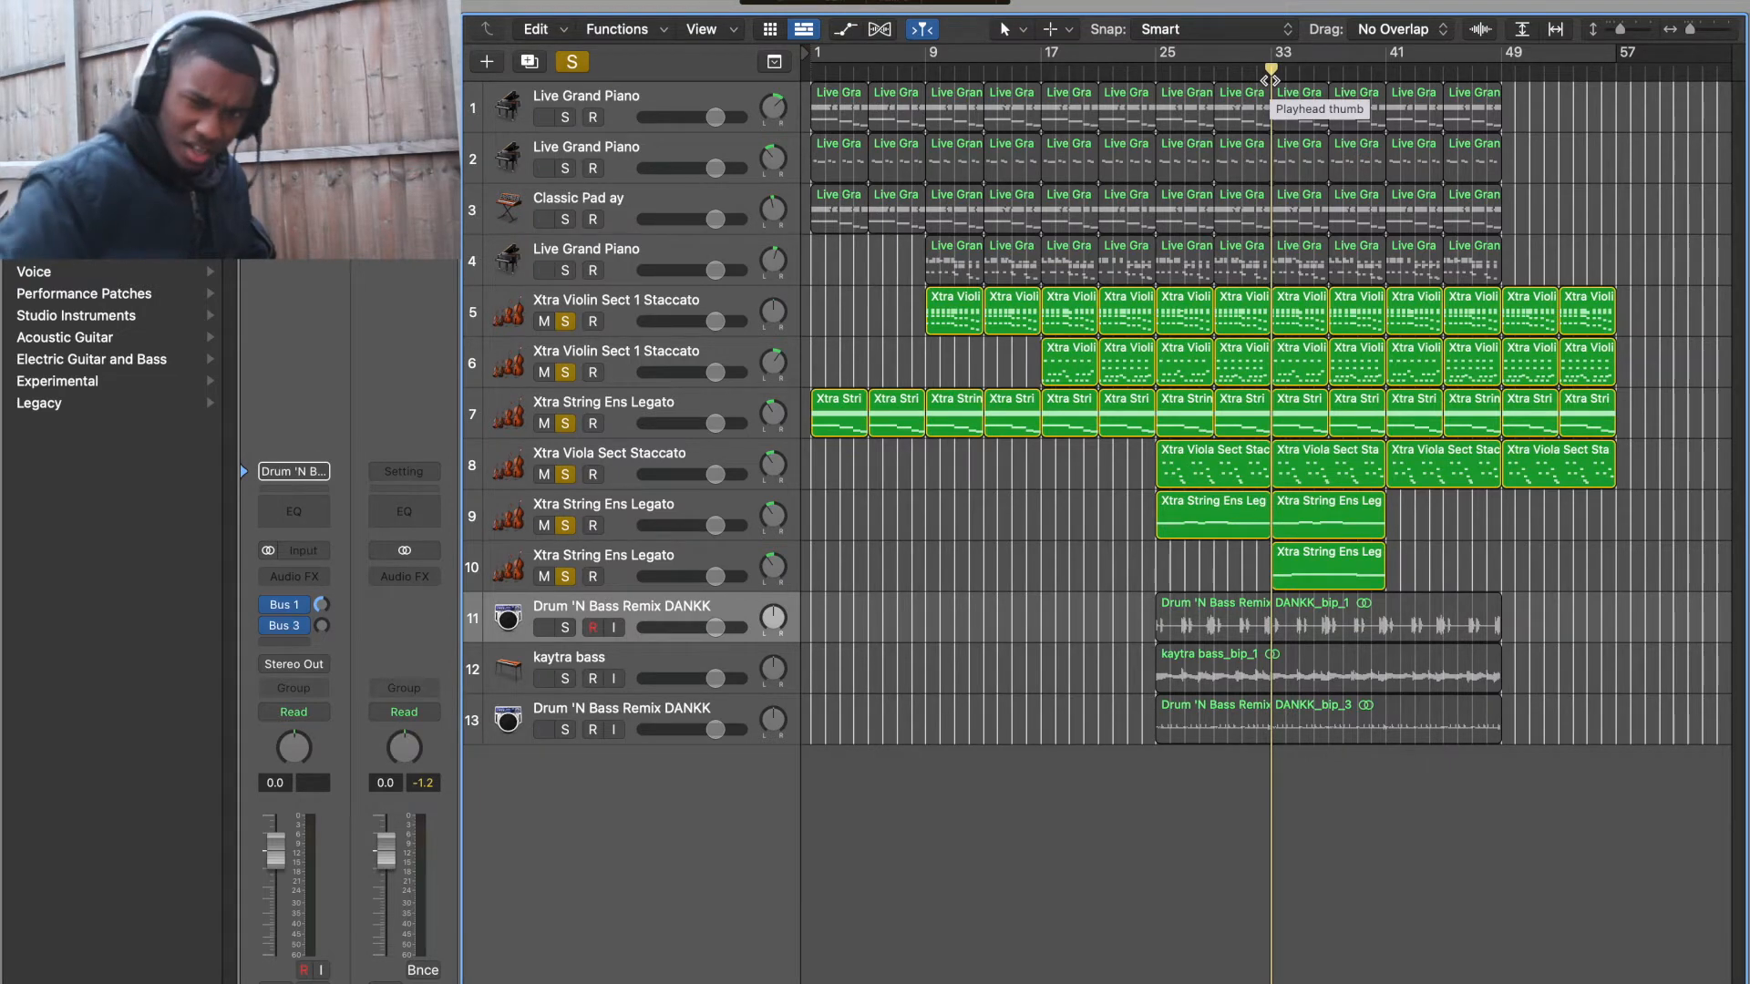
drag(1270, 80, 1190, 66)
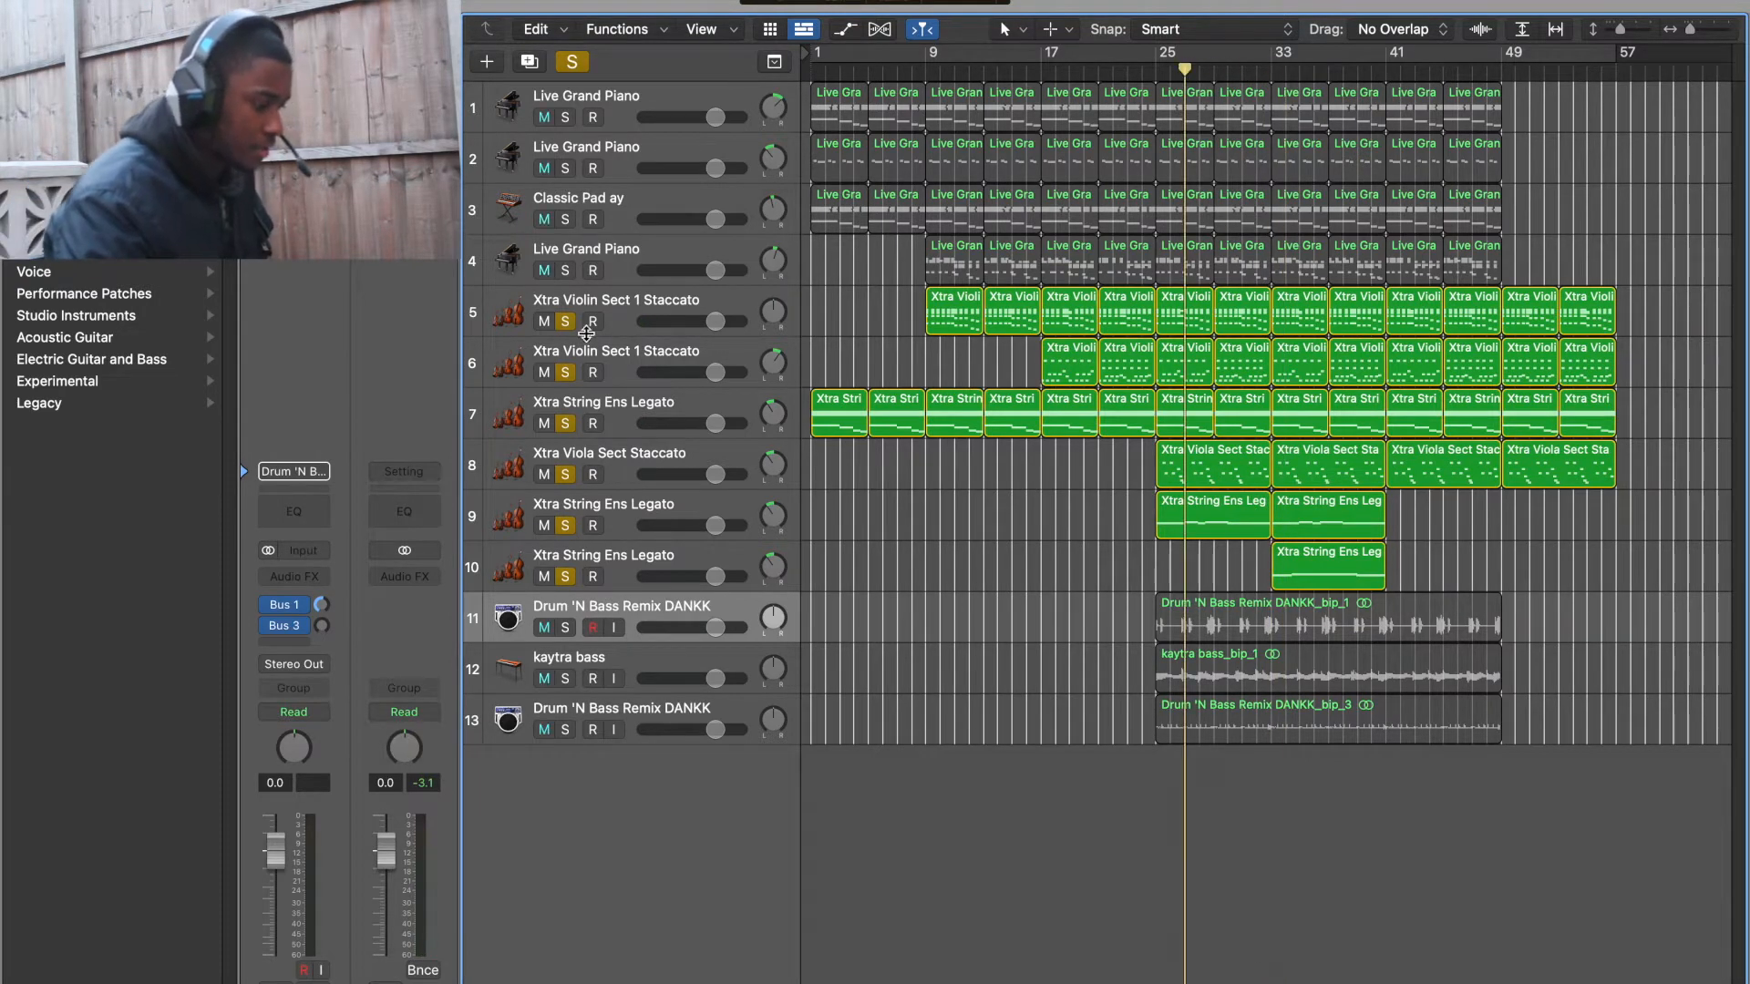
drag(570, 328, 565, 579)
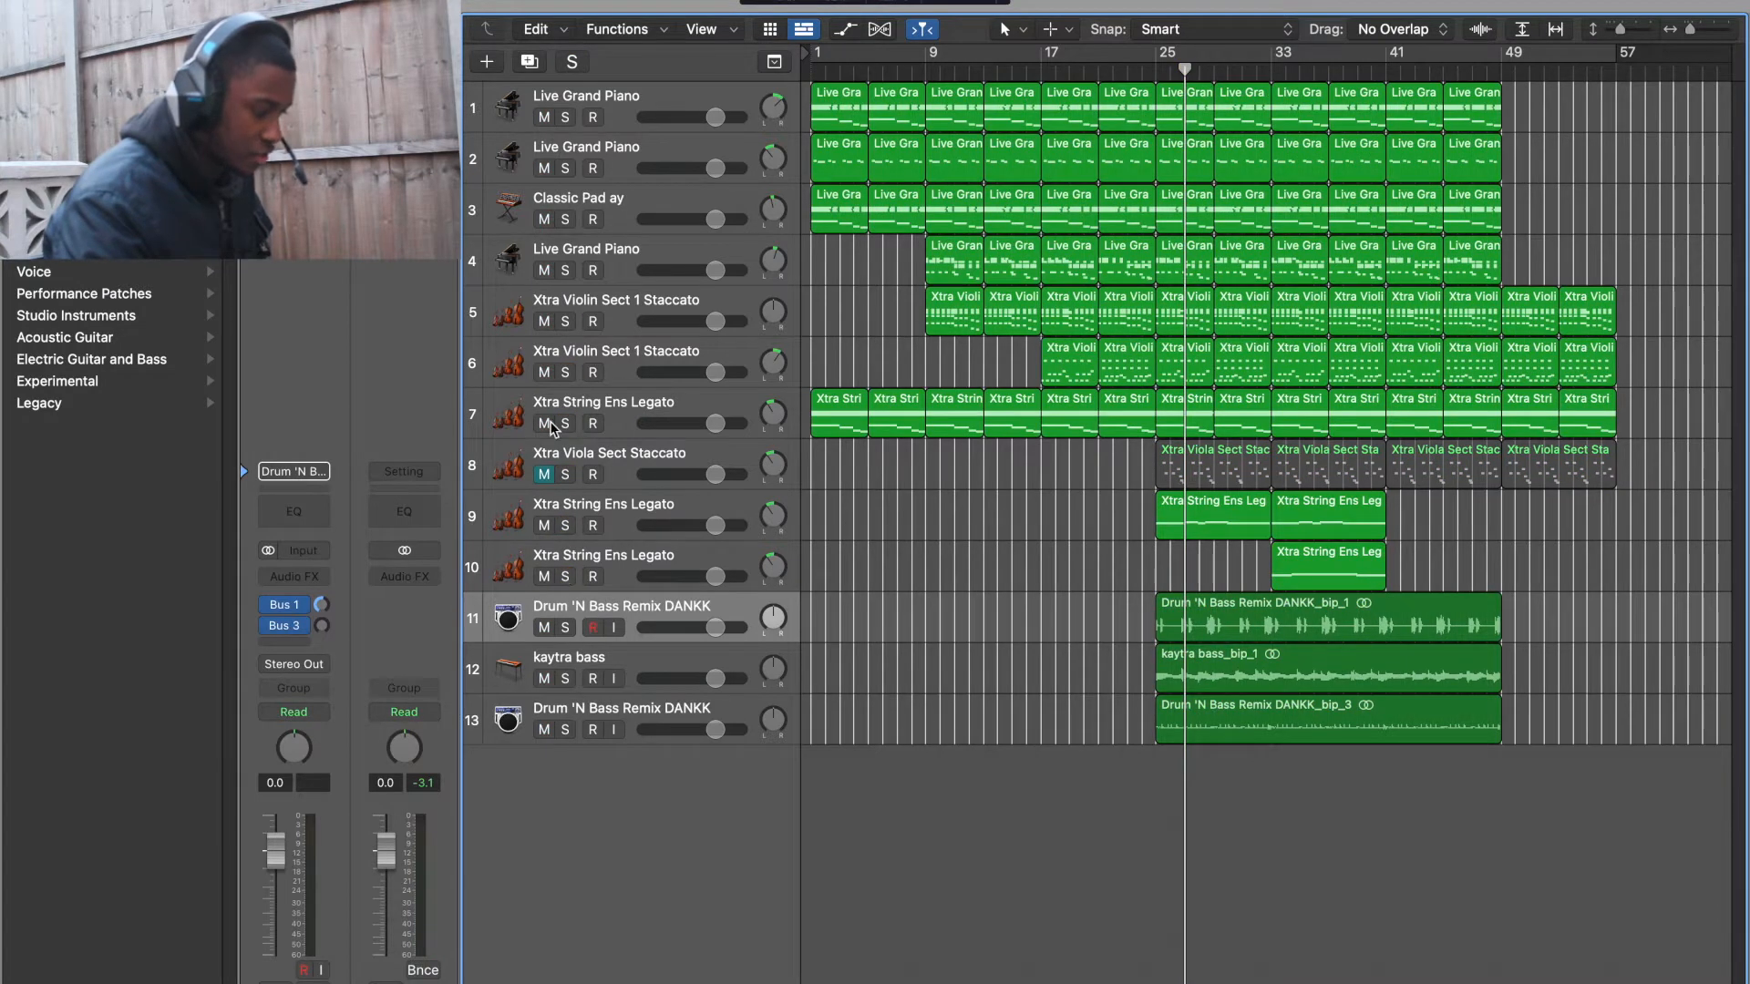
click(545, 474)
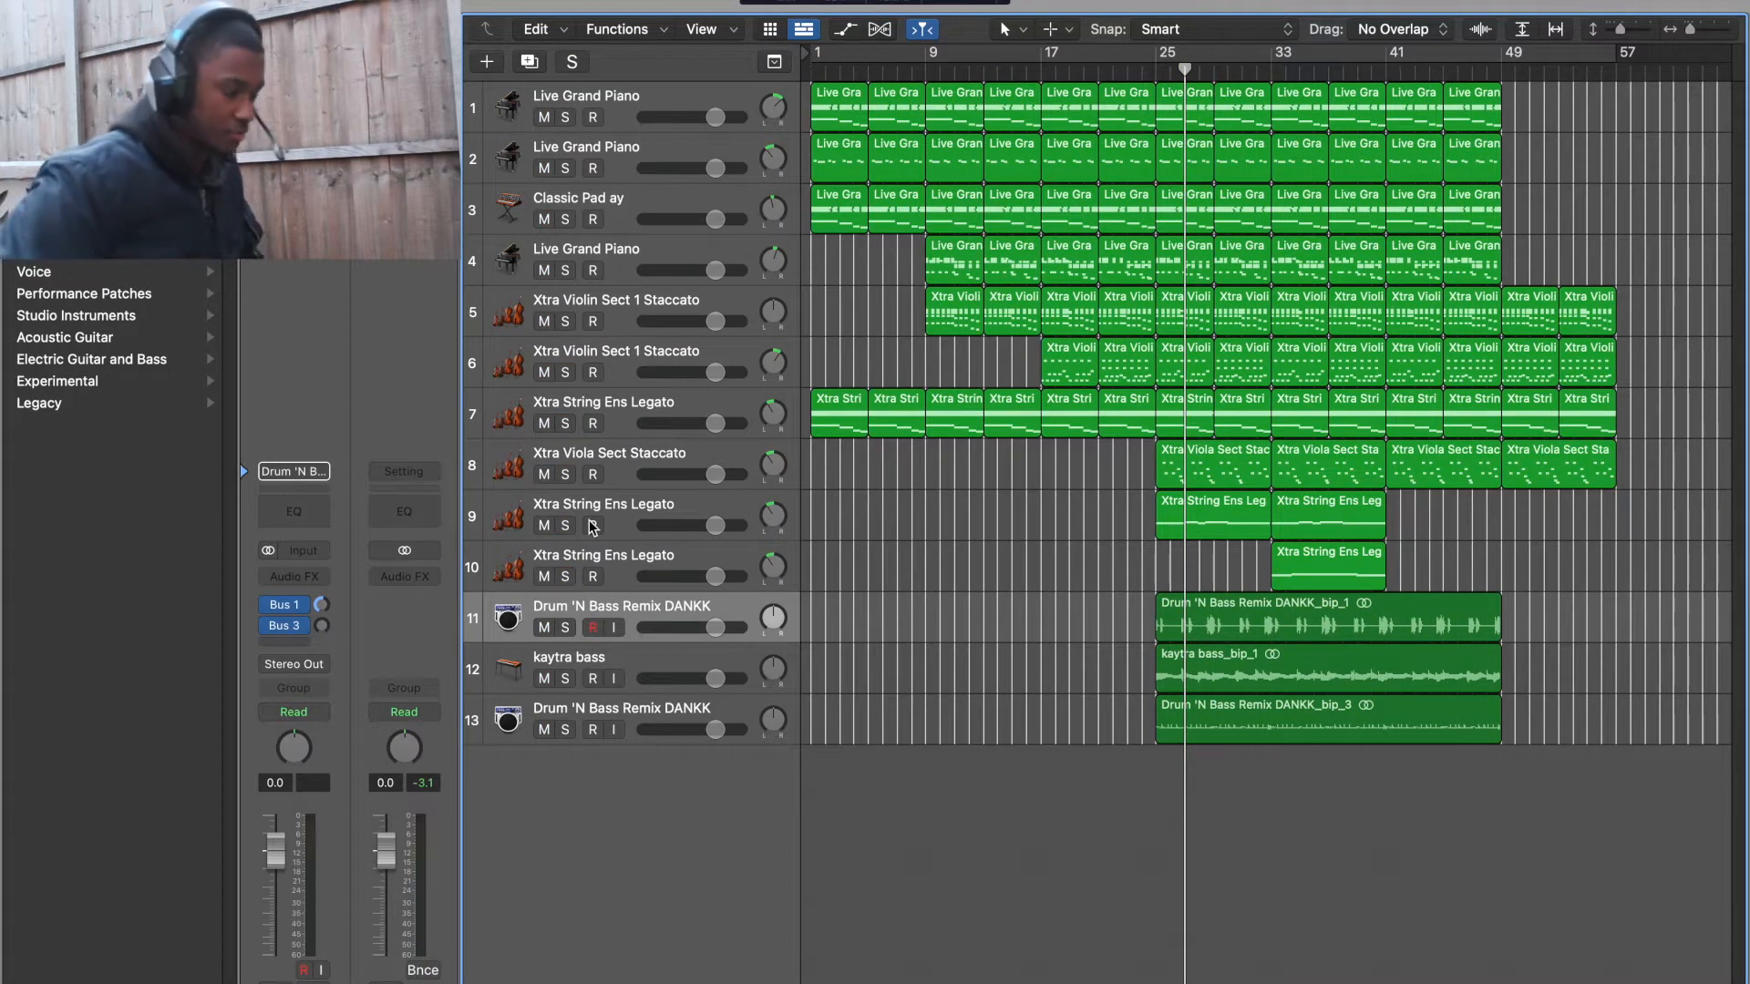
Solo the Xtra Violin Sect 1 Staccato track 5, play it from about bar 24 and select the track.
click(1139, 68)
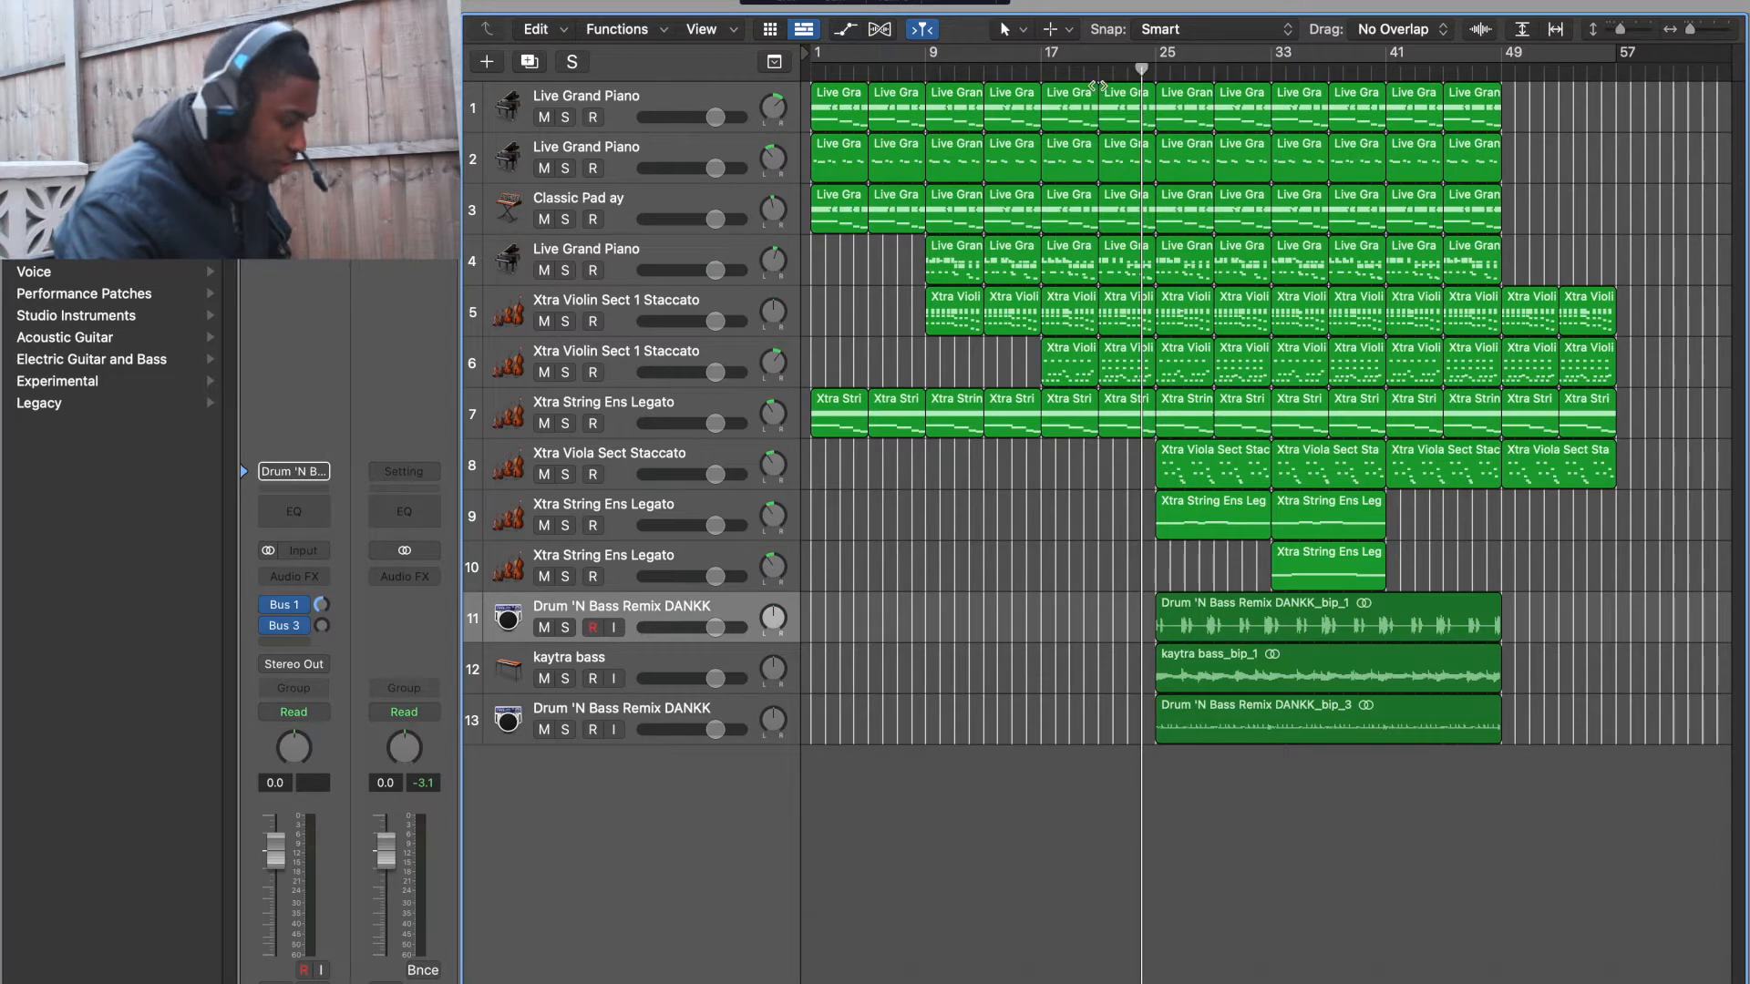
click(565, 322)
key(space)
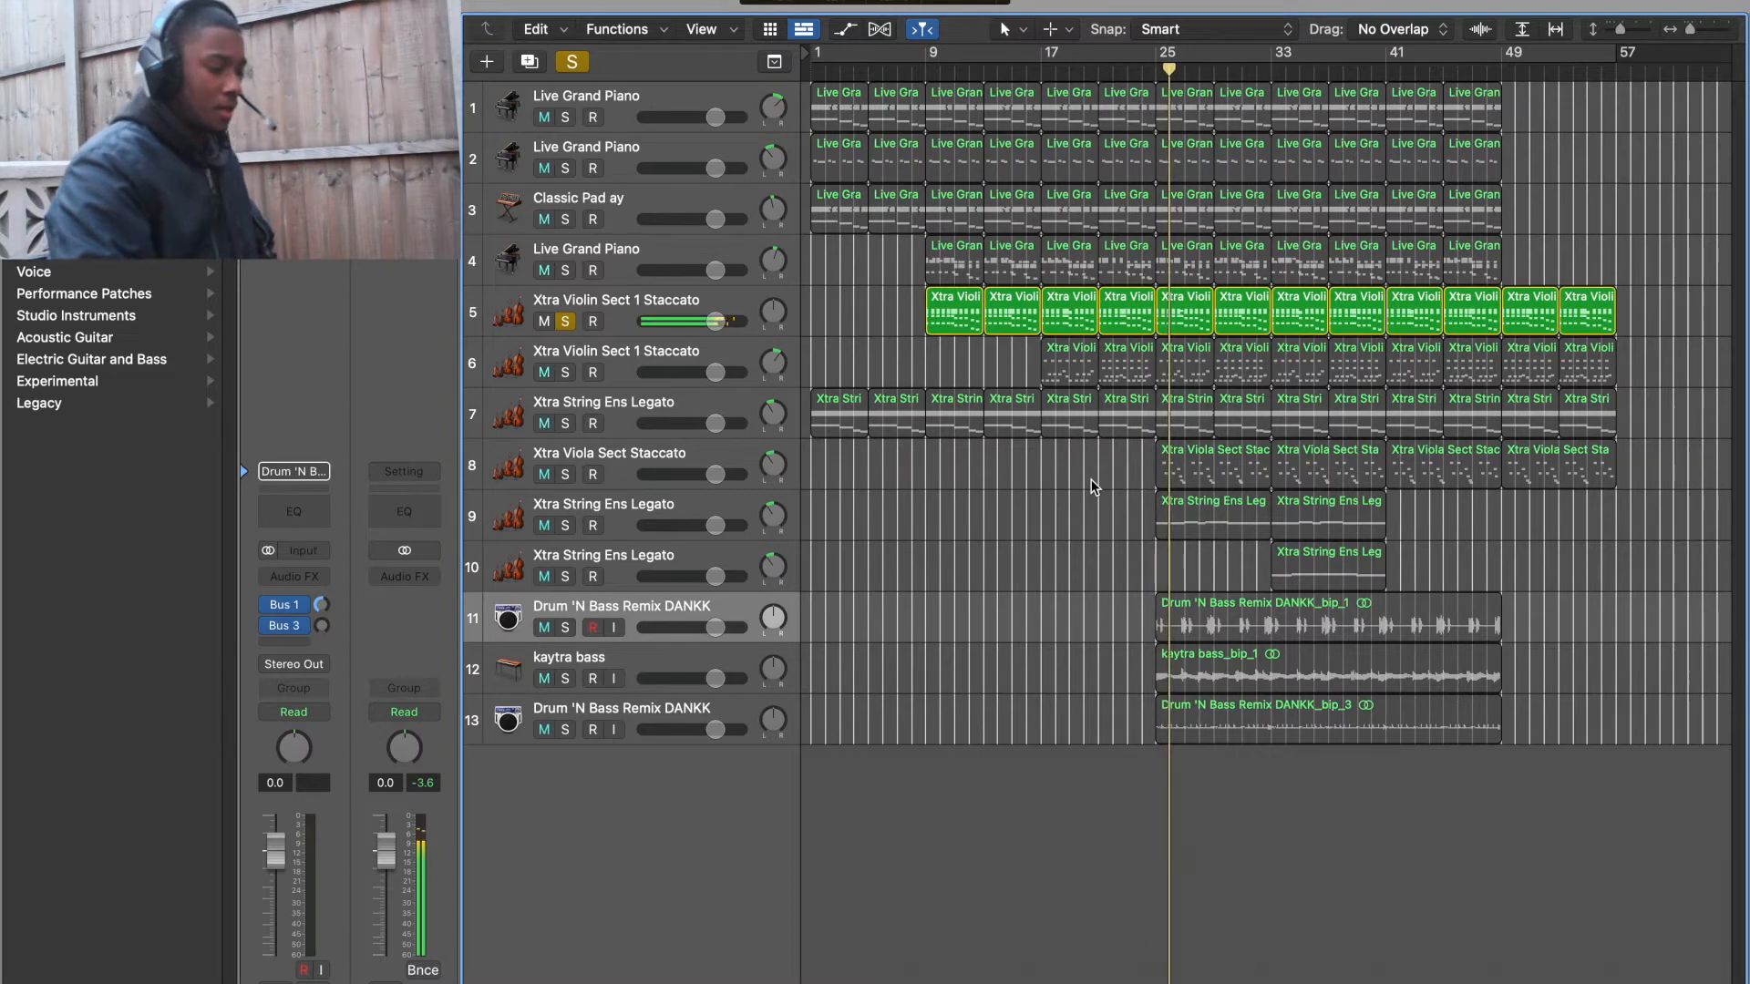
click(718, 309)
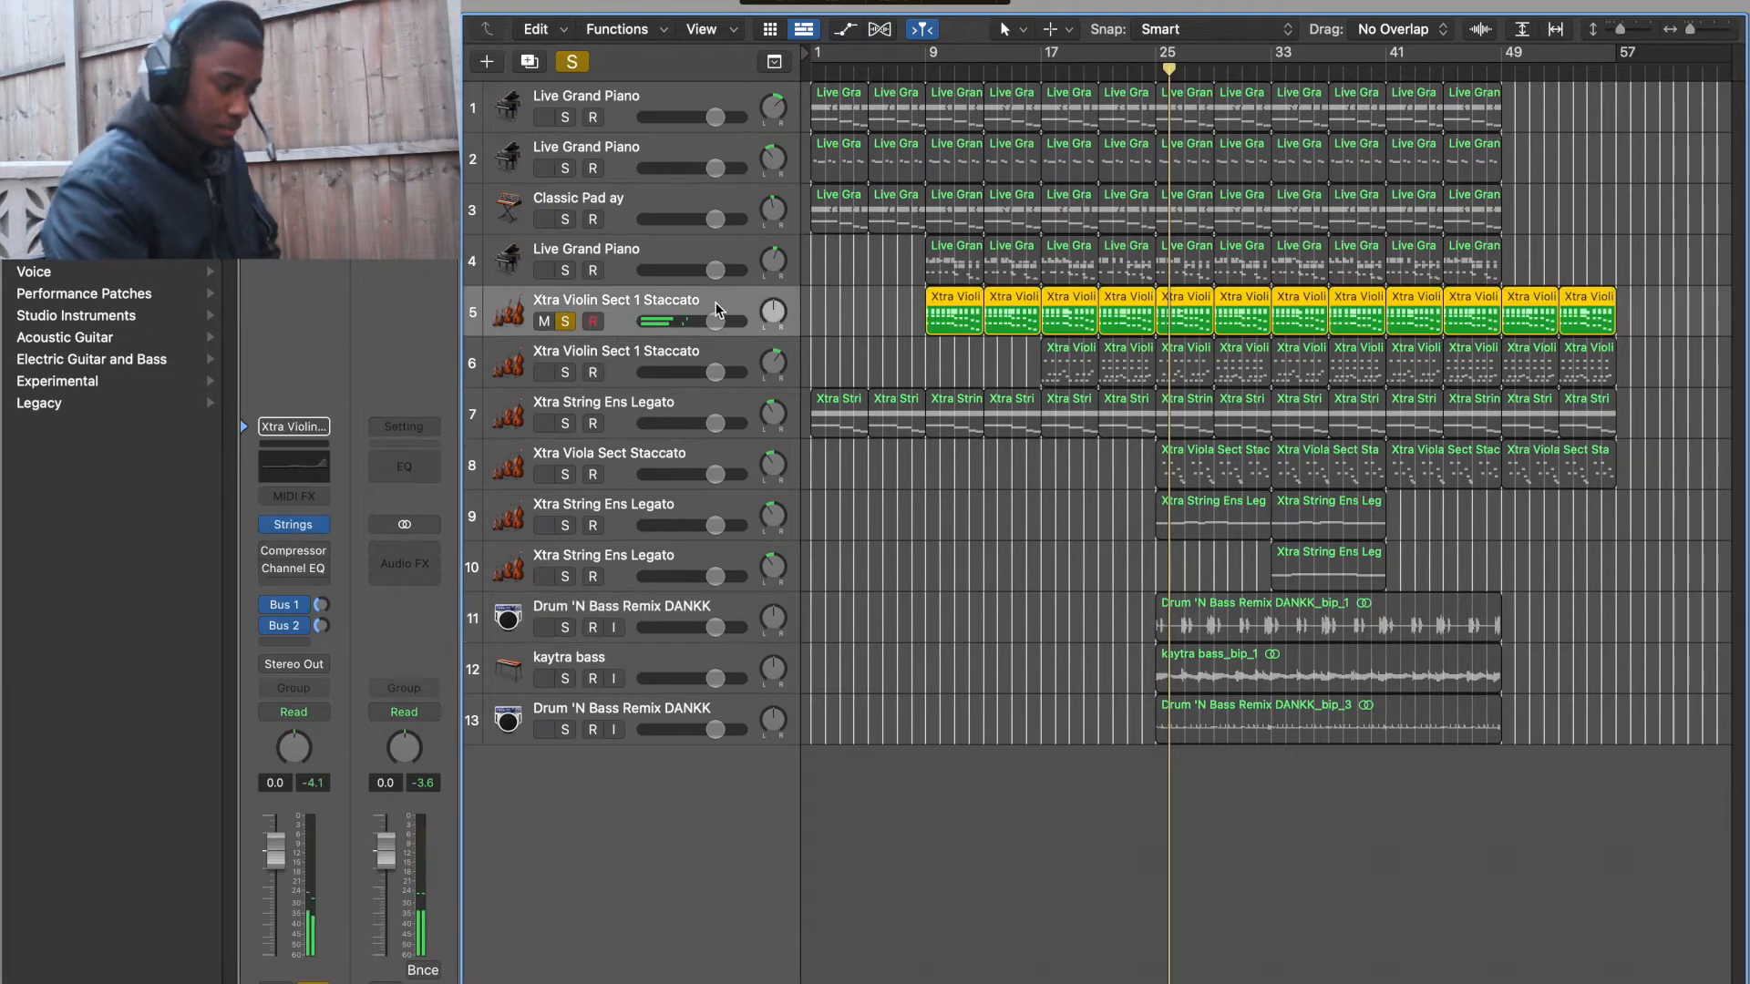
Open the Xtra Violin Sect 1 Staccato regions in the Piano Roll and enlarge the editor to examine the notes.
double_click(1192, 330)
scroll(1061, 831, down, 4)
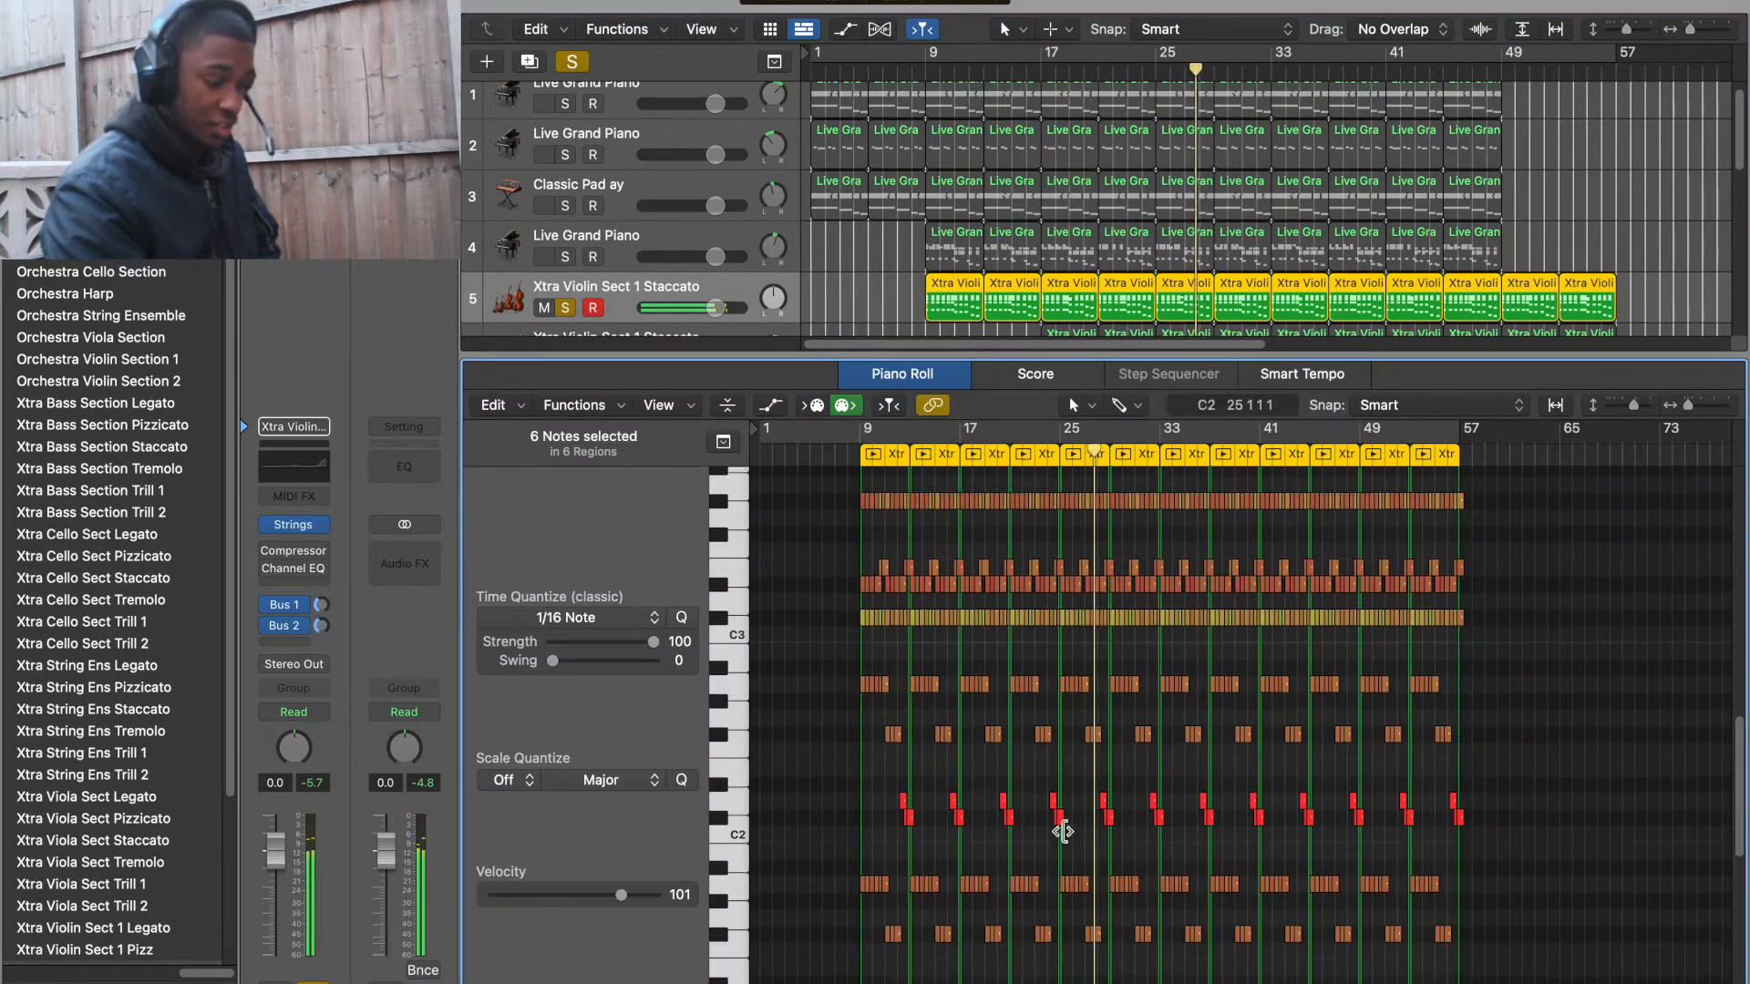
scroll(1062, 831, up, 1)
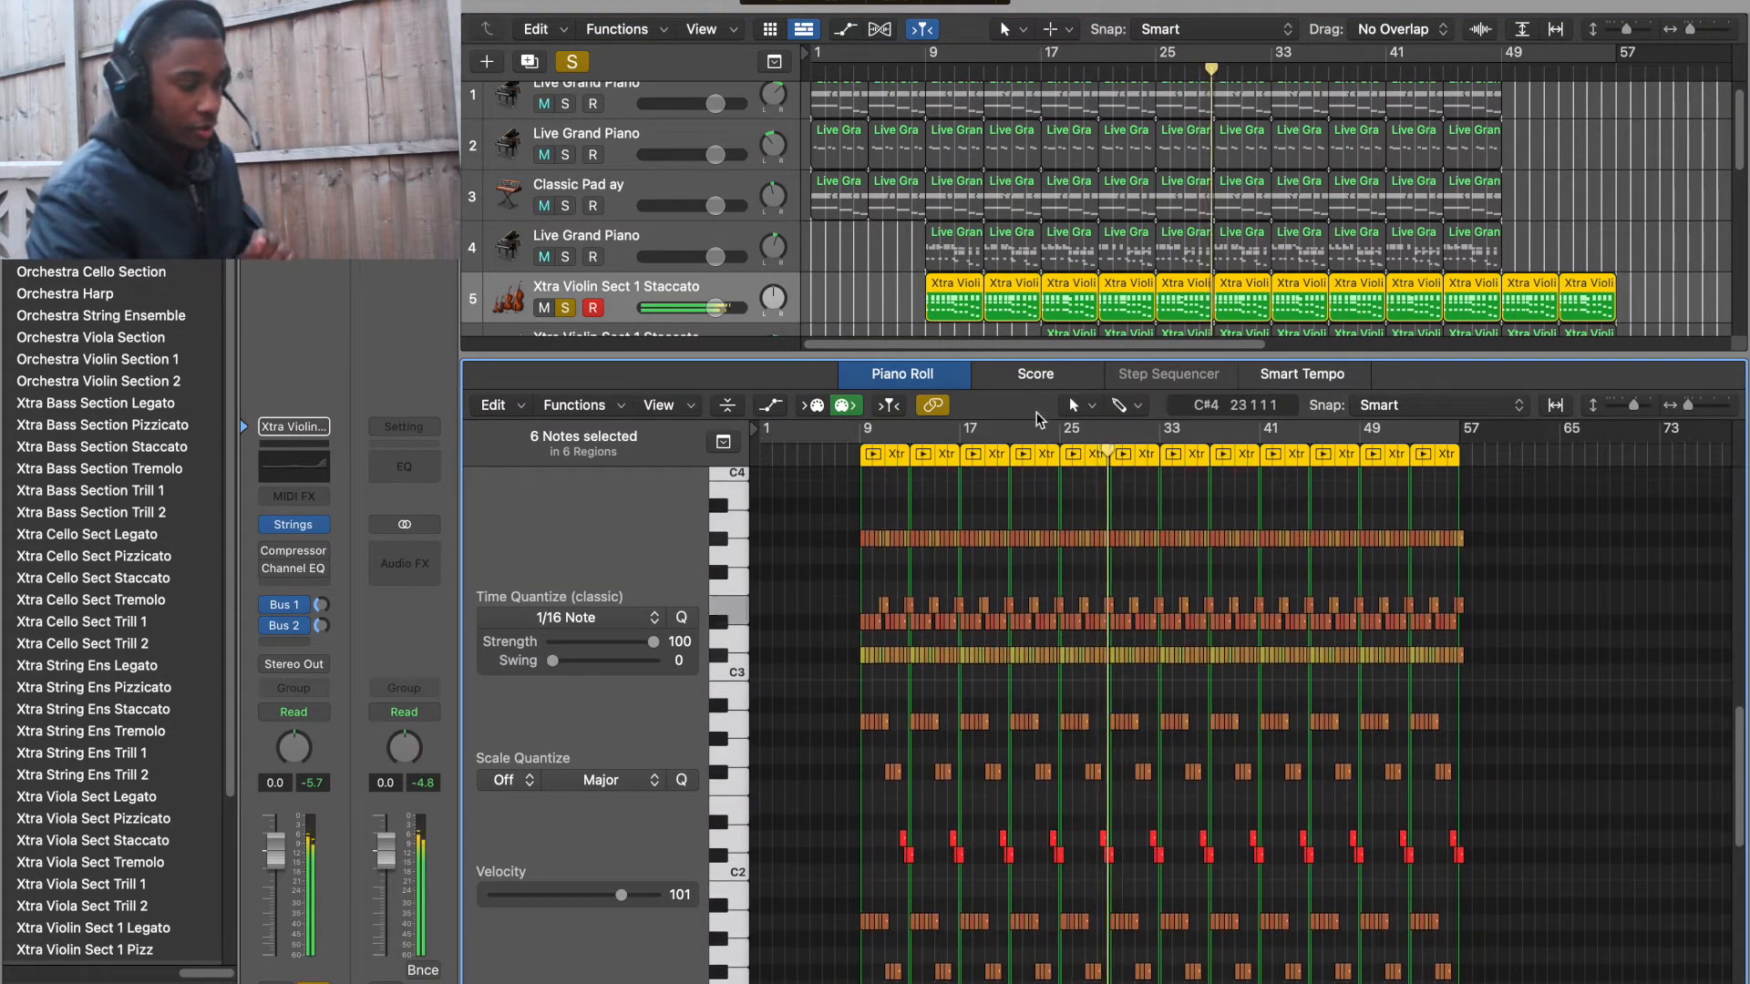
drag(1013, 356, 1013, 214)
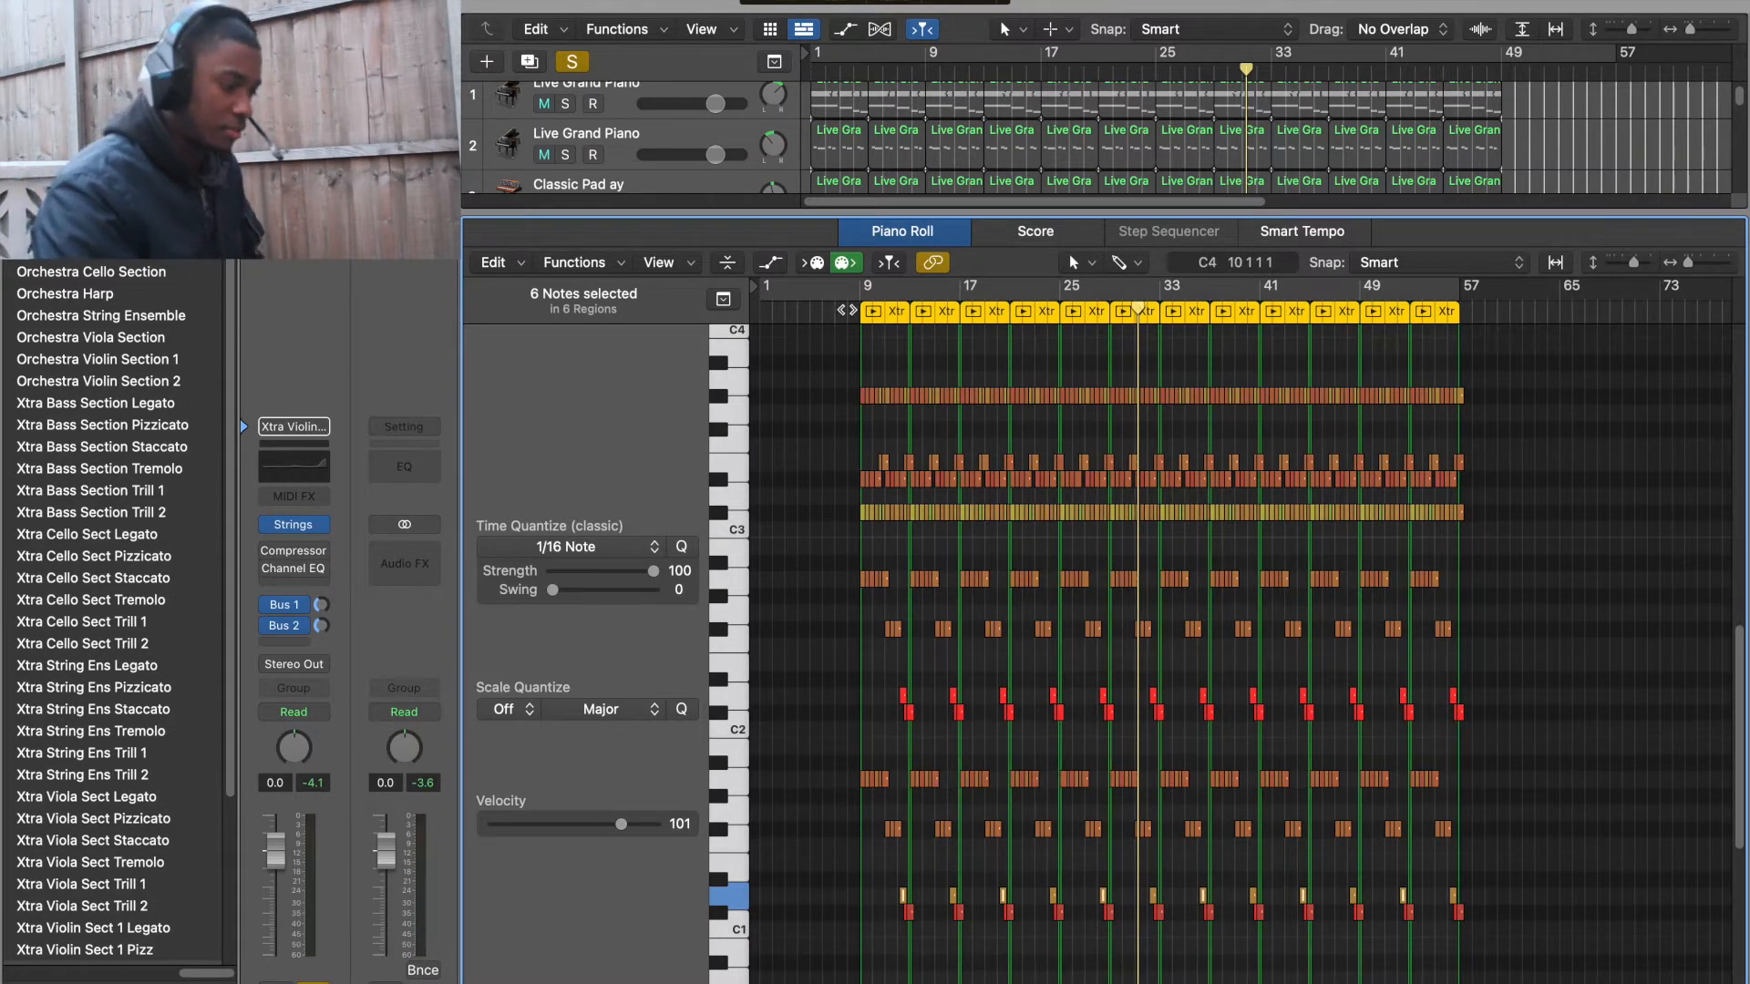
Play the staccato violin part from just before bar 9 and close the Piano Roll.
click(846, 315)
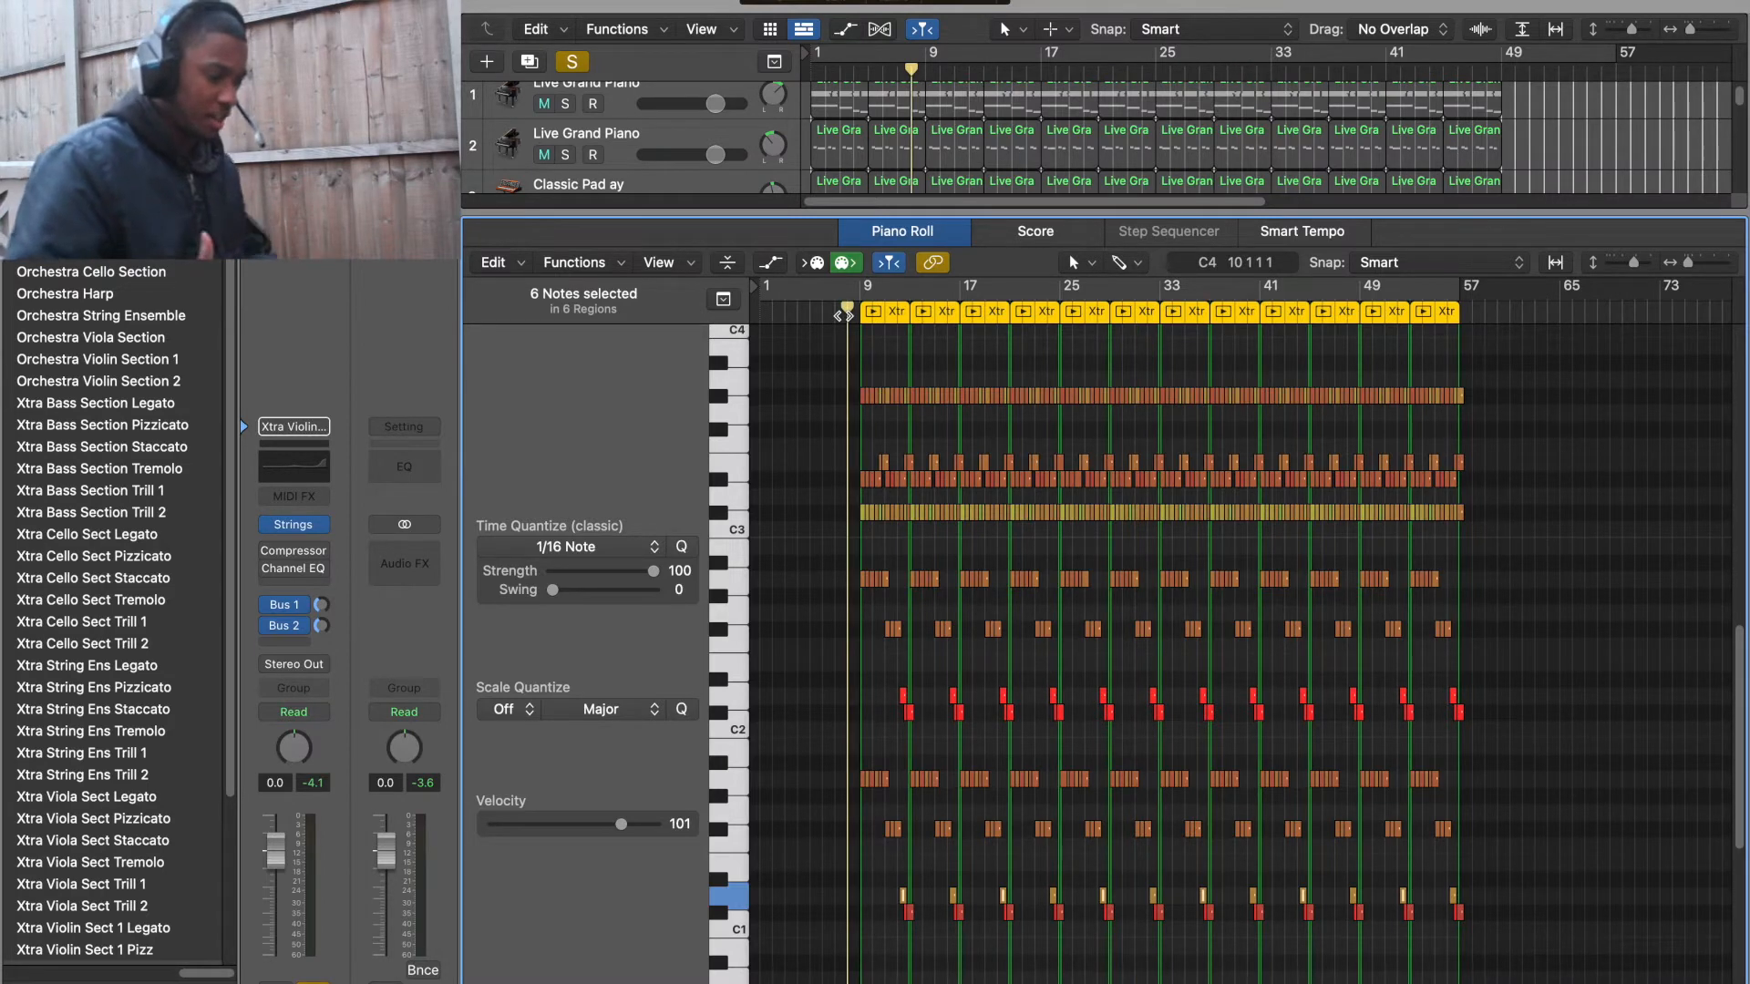
key(space)
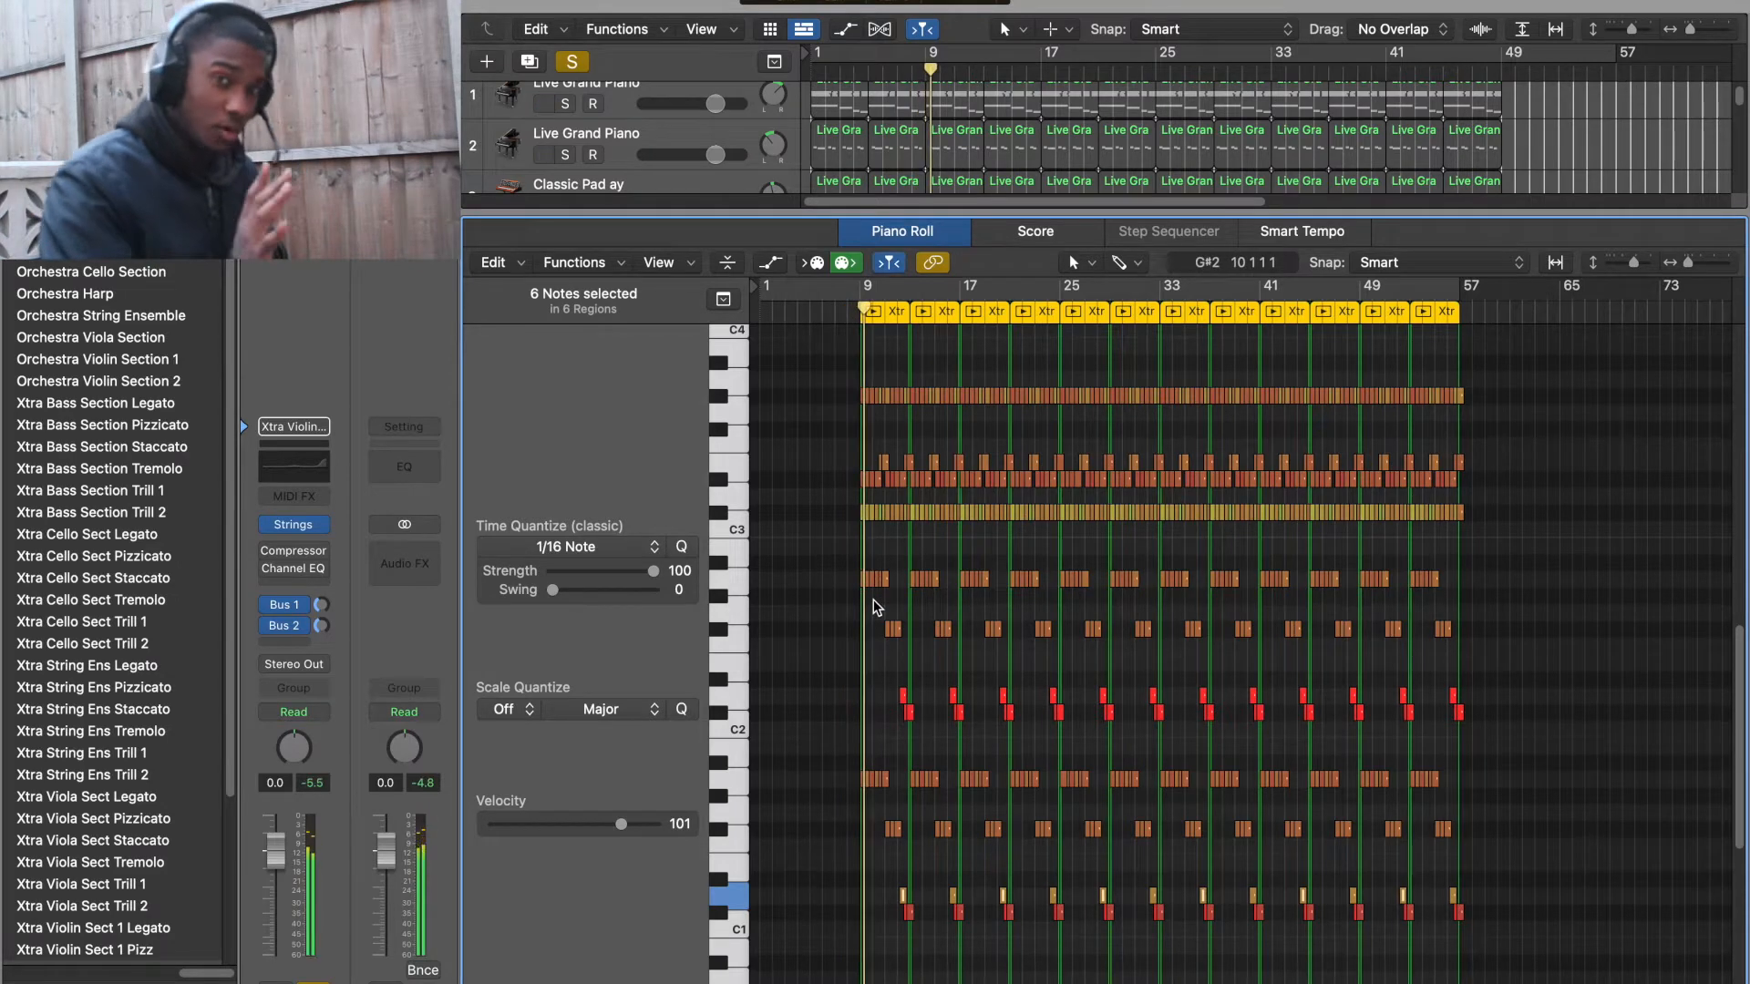
key(space)
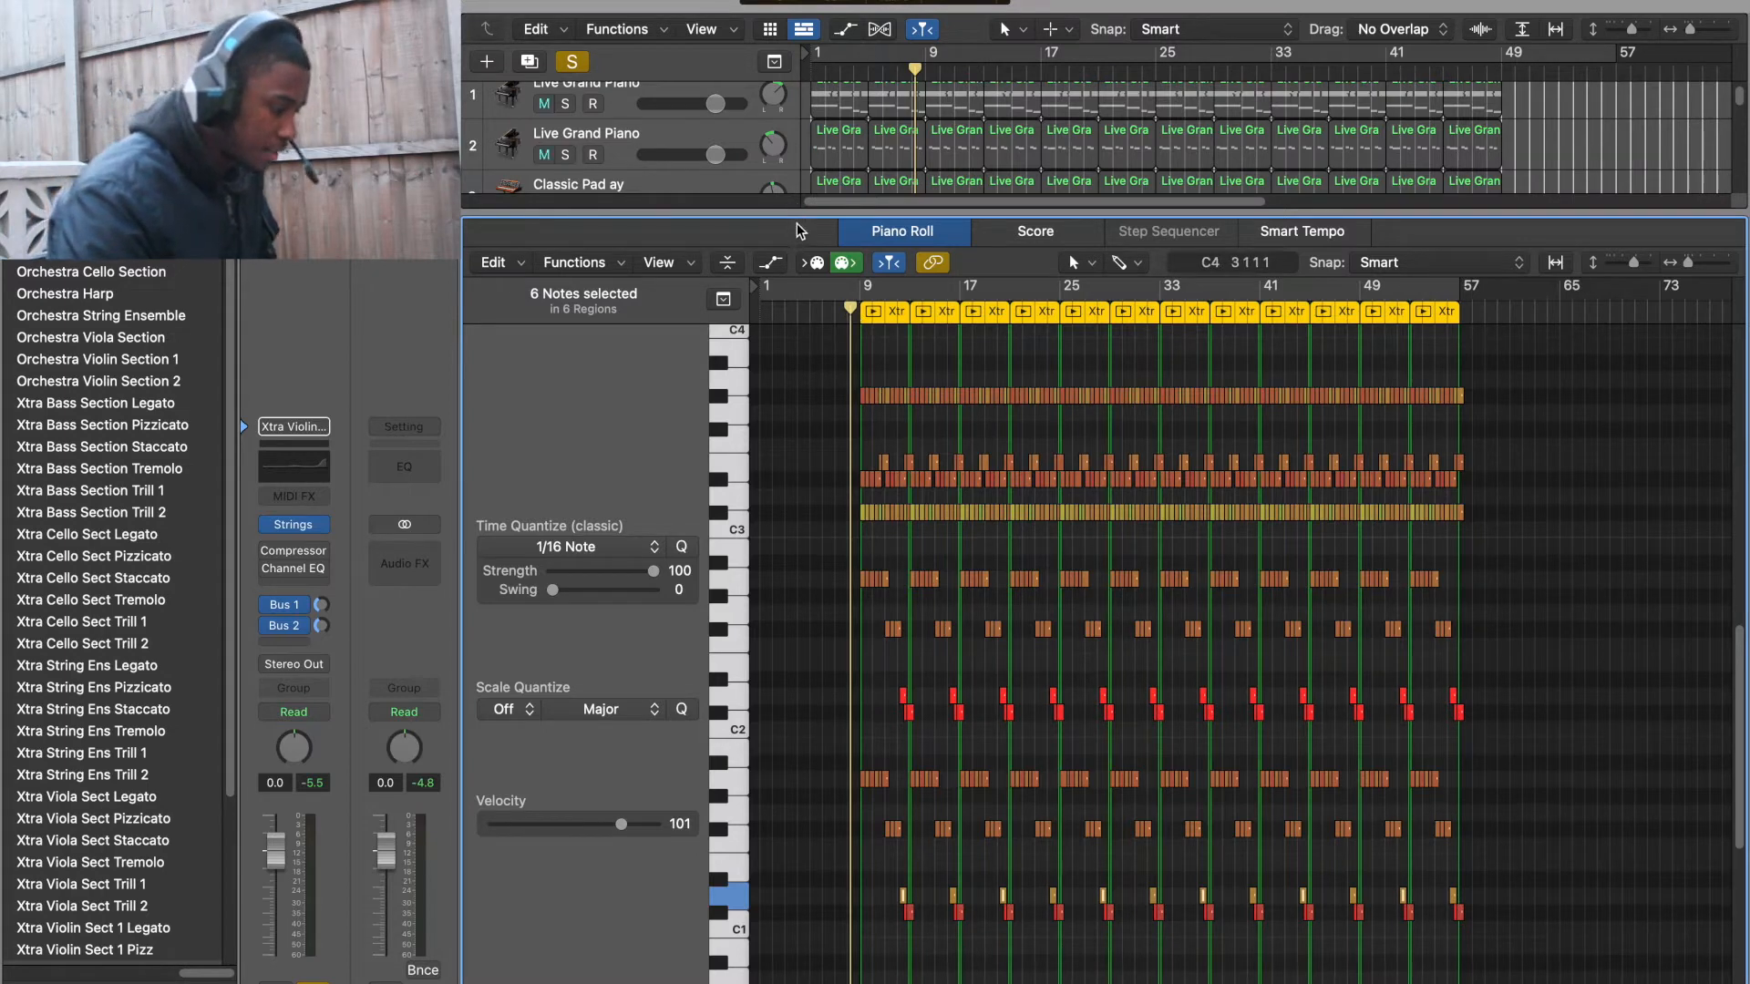
key(e)
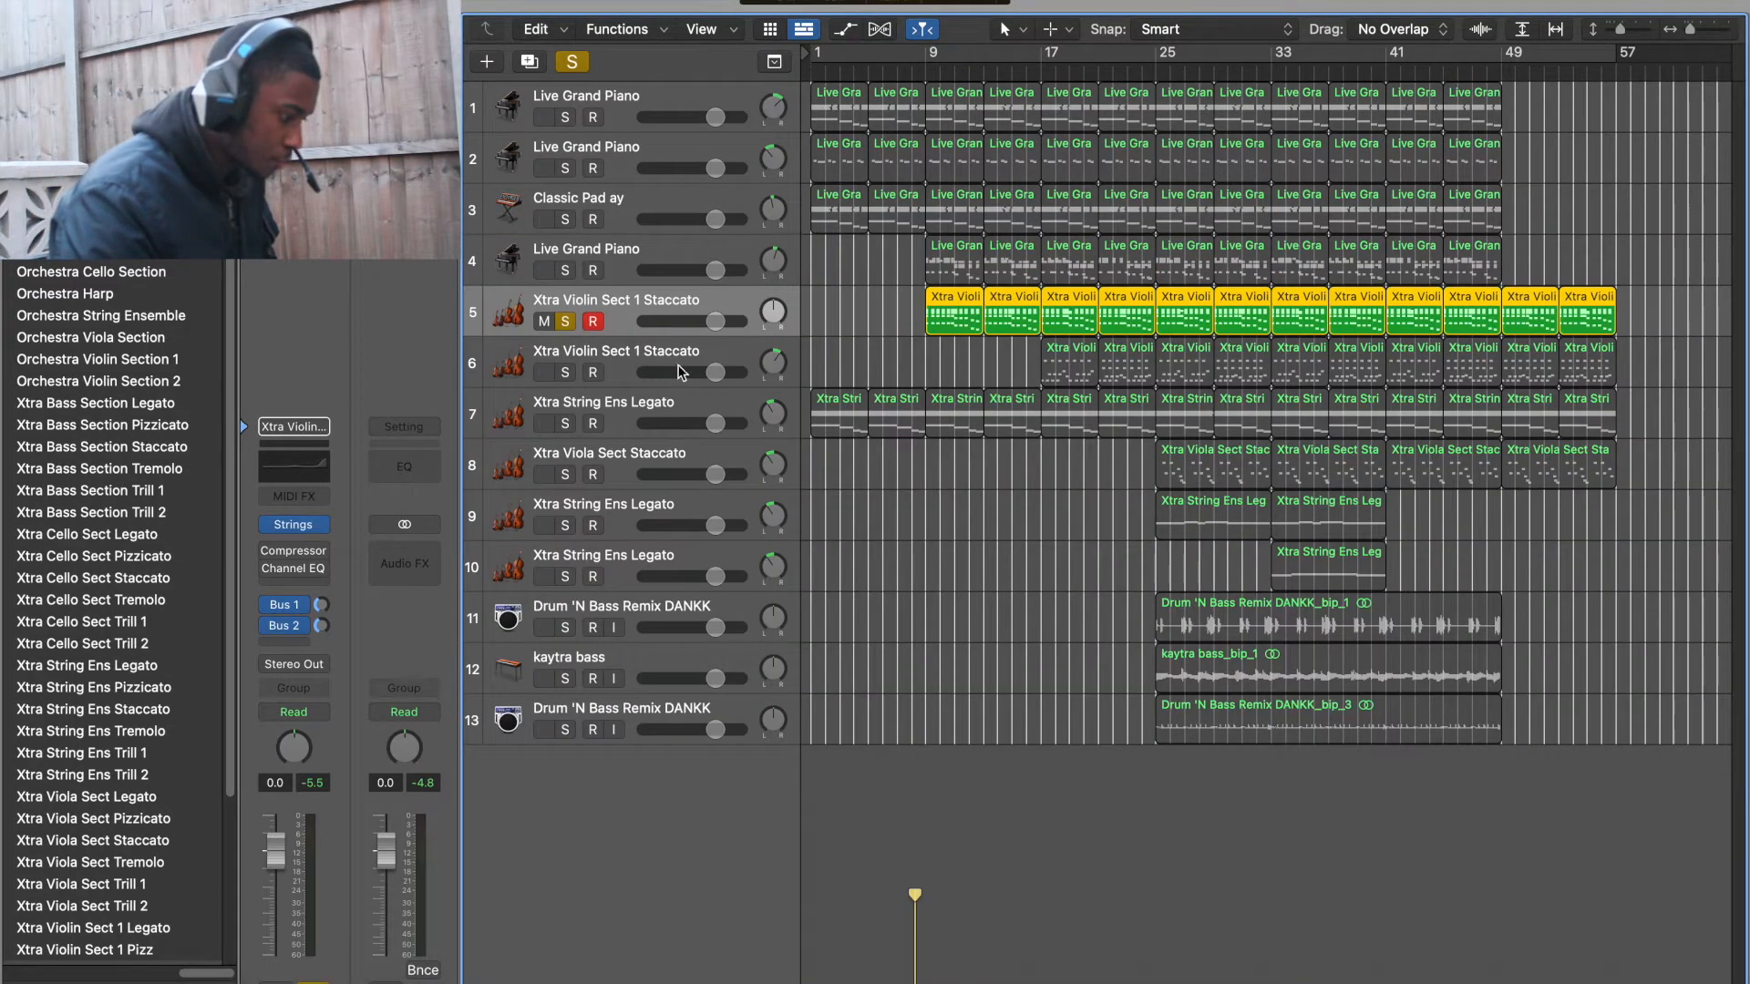
Move the soloed Xtra Violin Sect 1 Staccato track to the end of the track list, duplicate it and select track 13.
drag(629, 316, 620, 720)
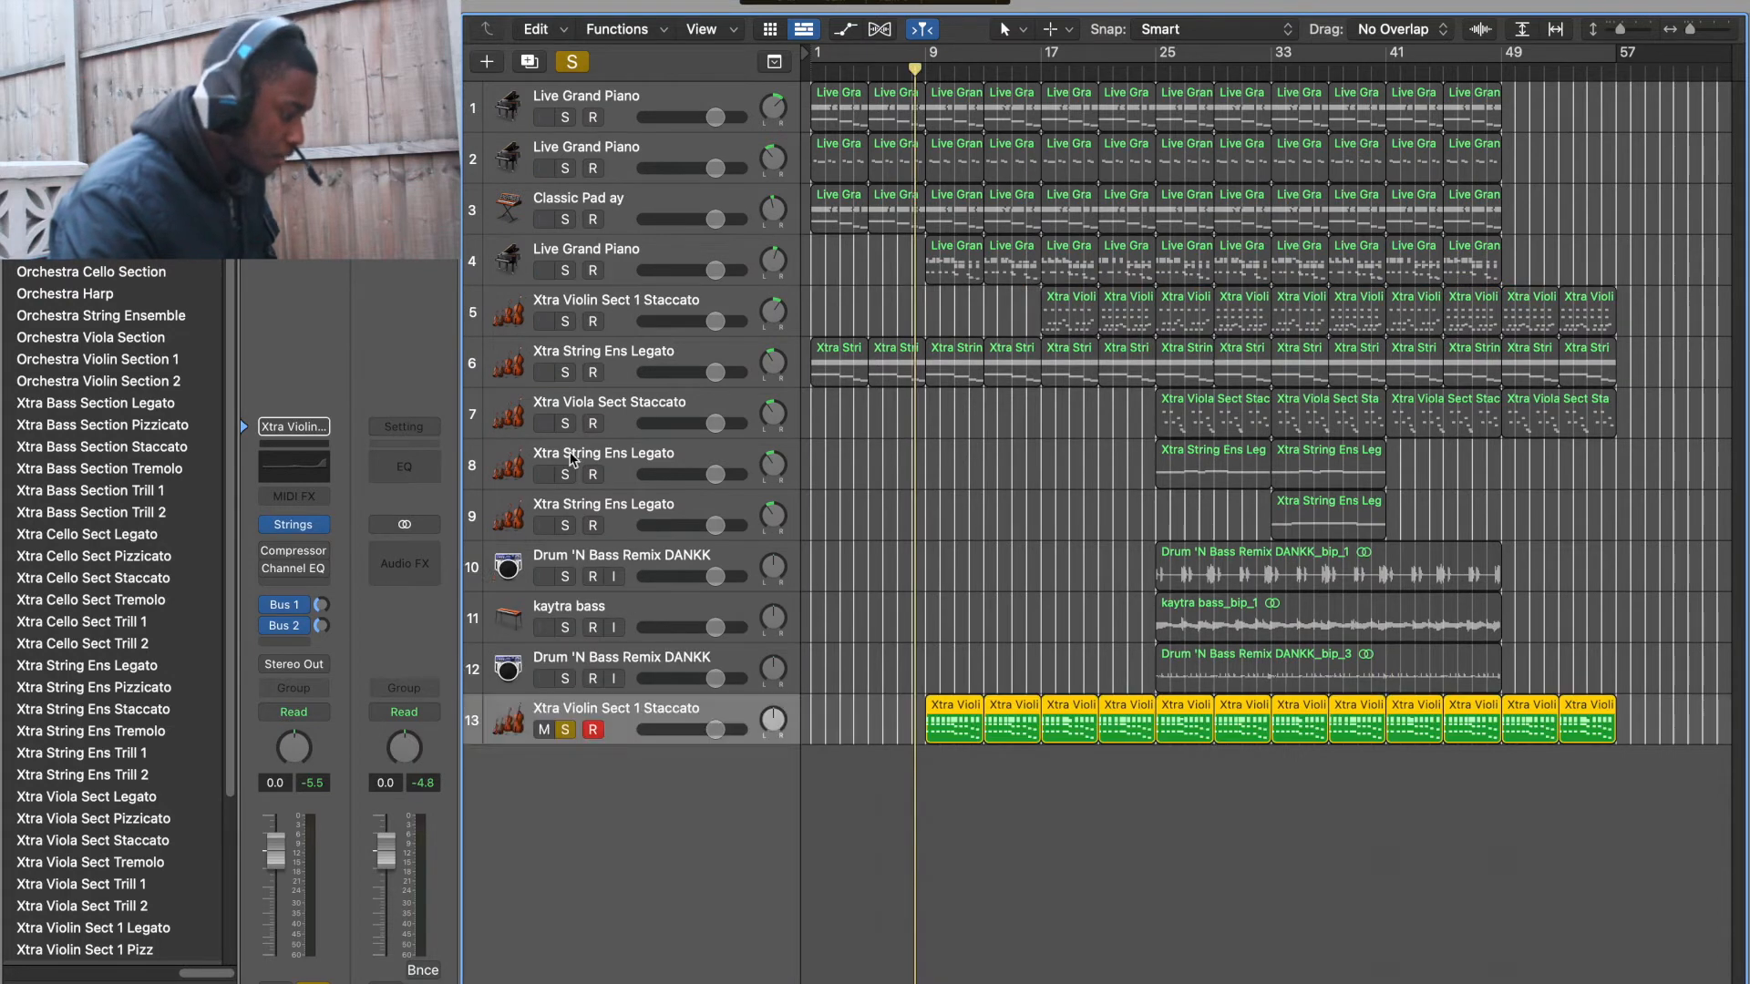
click(533, 61)
click(623, 727)
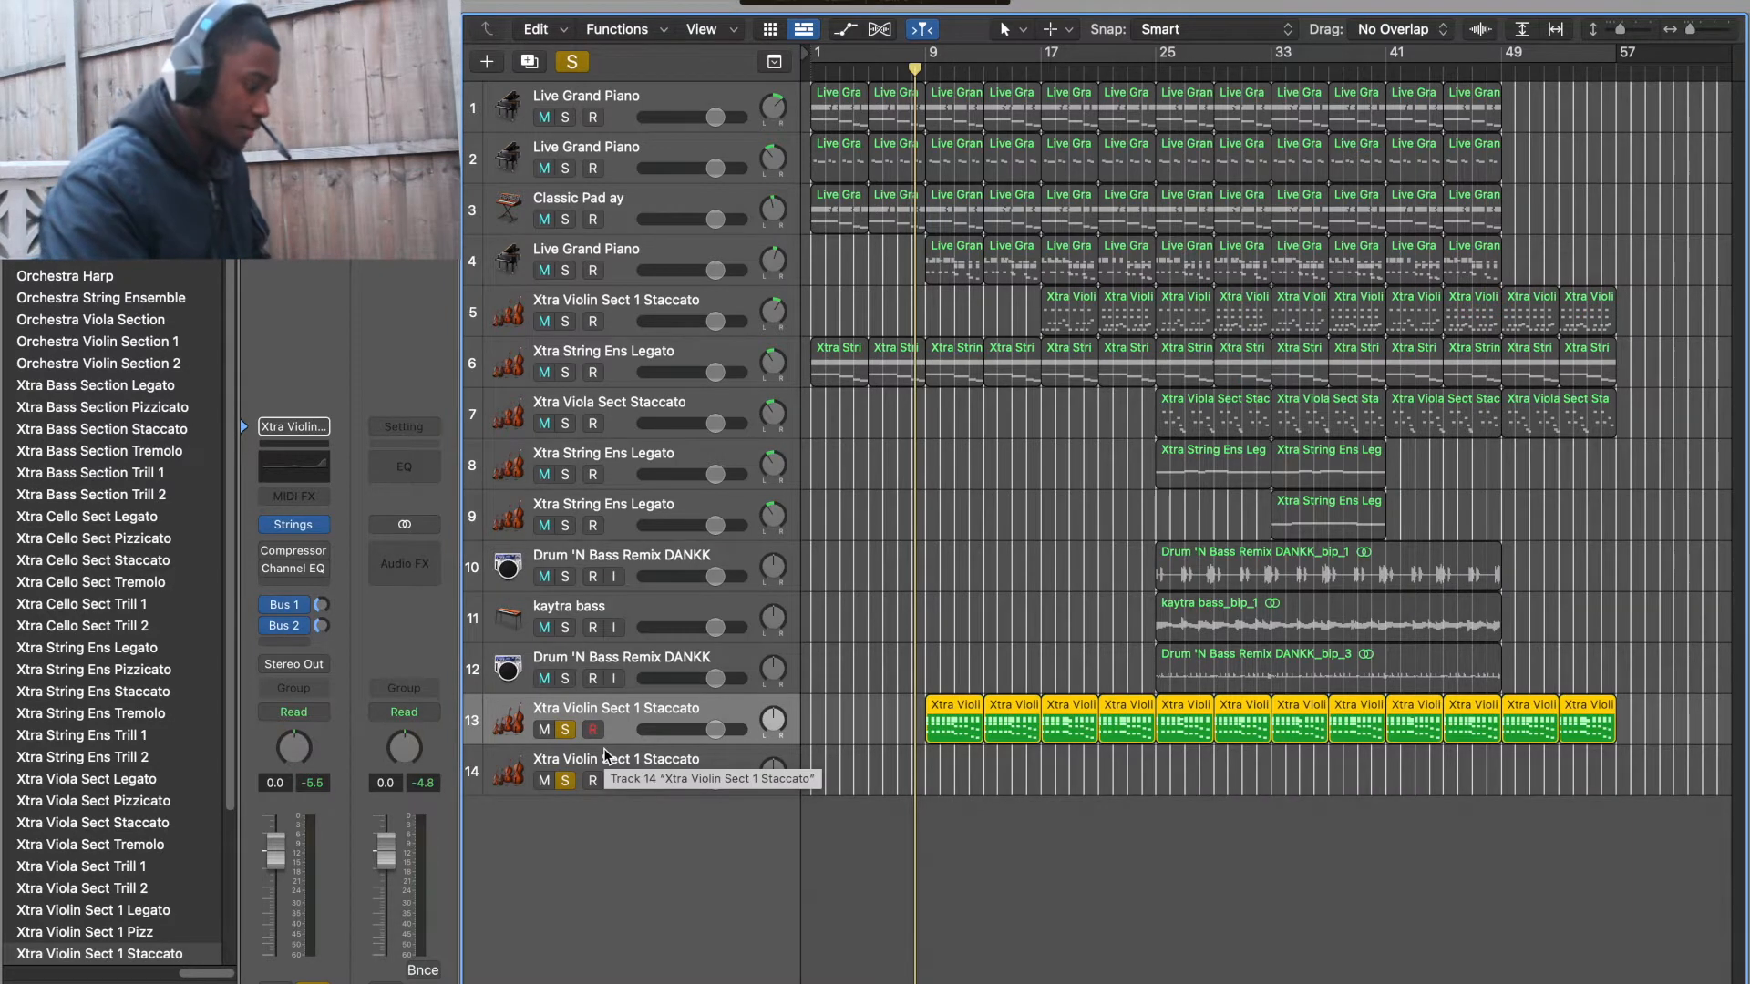
Load BBC Symphony Orchestra as the instrument on track 13 and keep only the Violins 1 staccato technique.
click(314, 525)
mouse_move(414, 333)
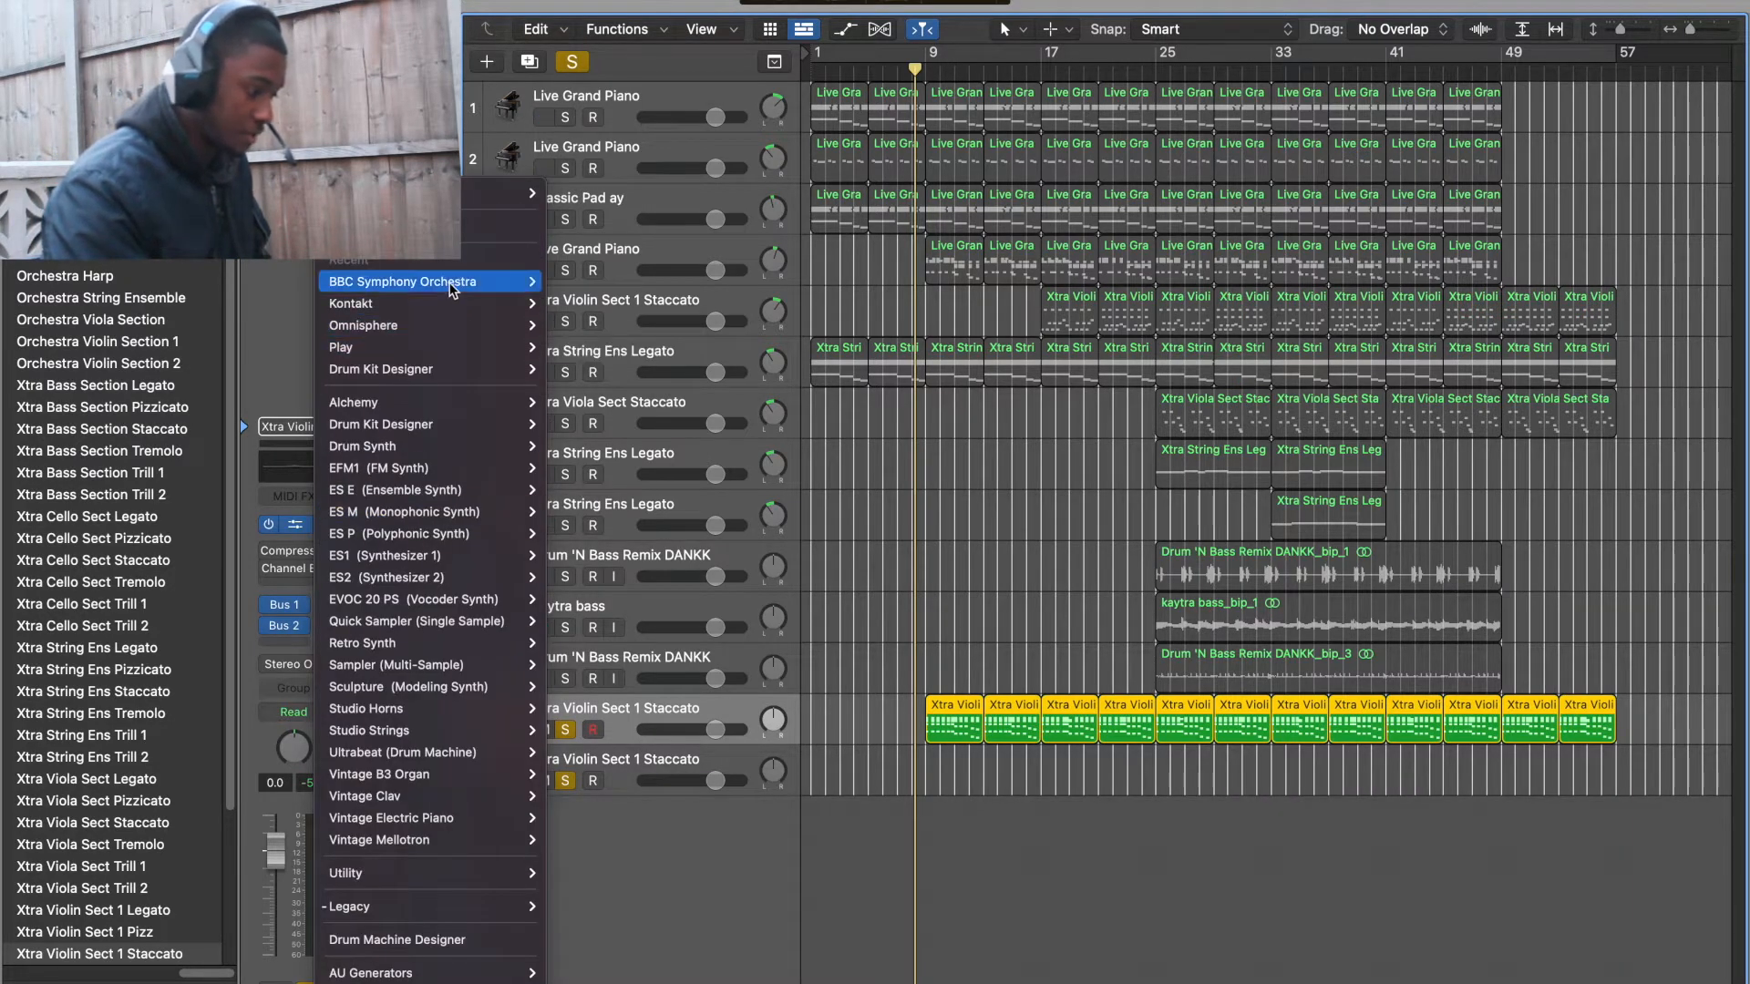
click(637, 283)
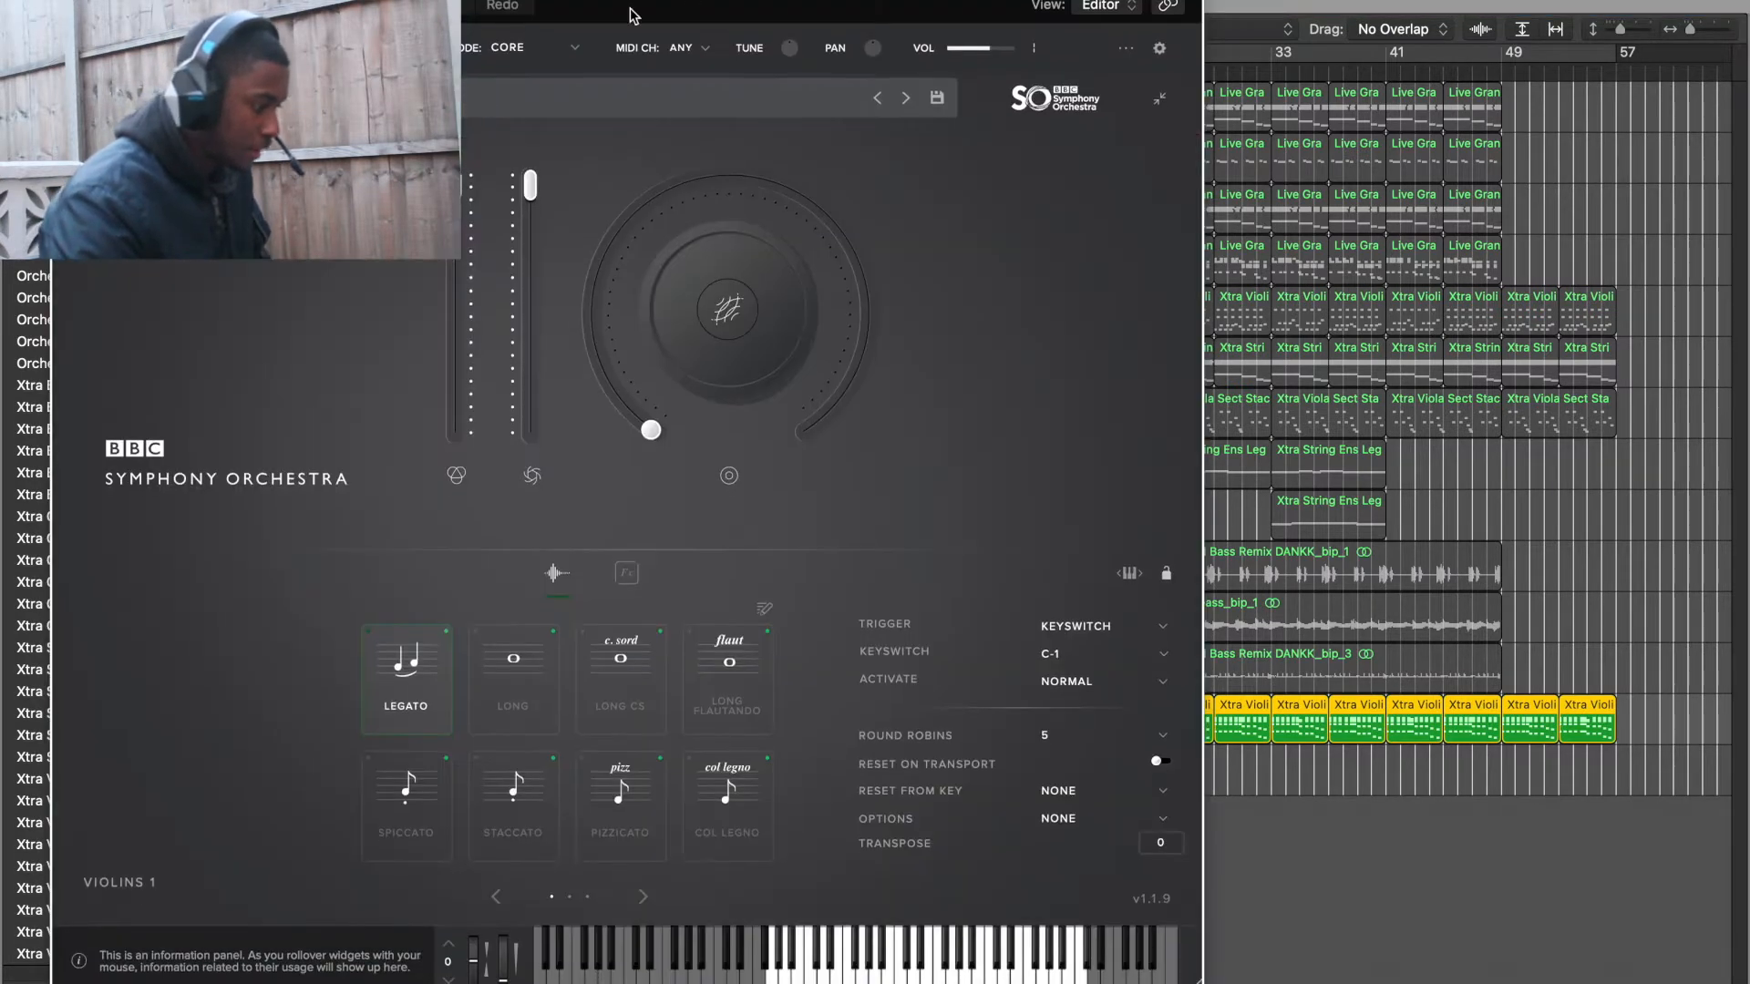
click(525, 795)
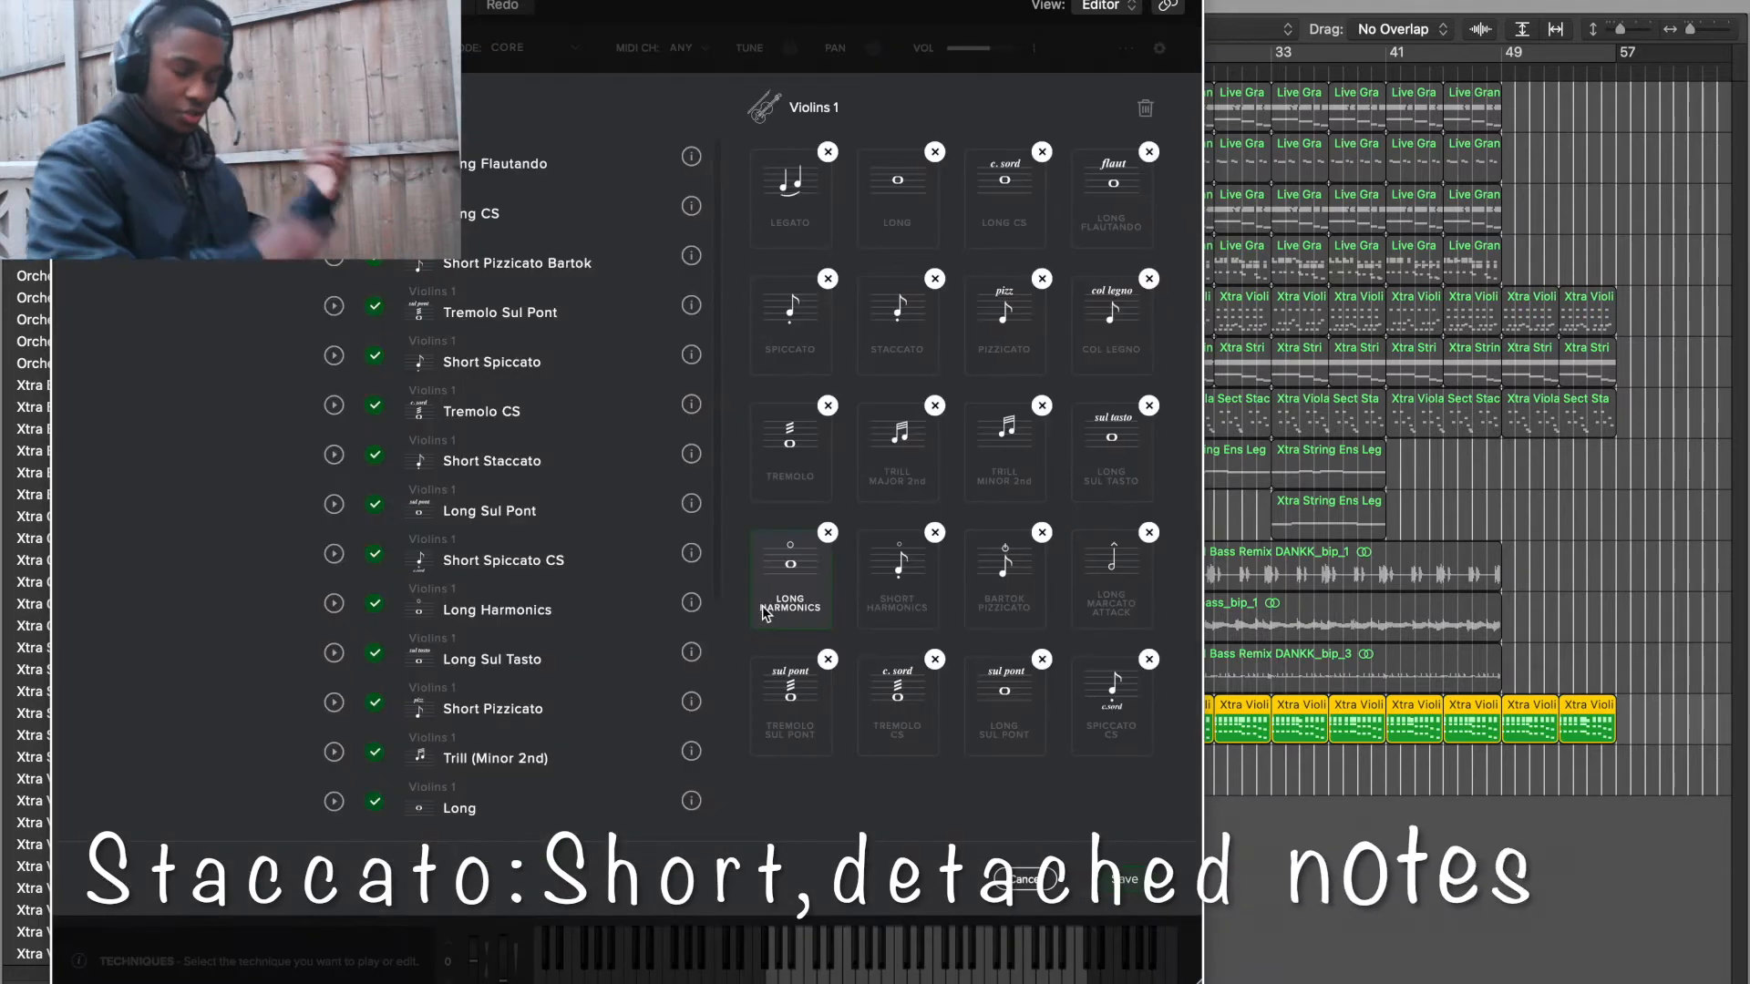
click(764, 608)
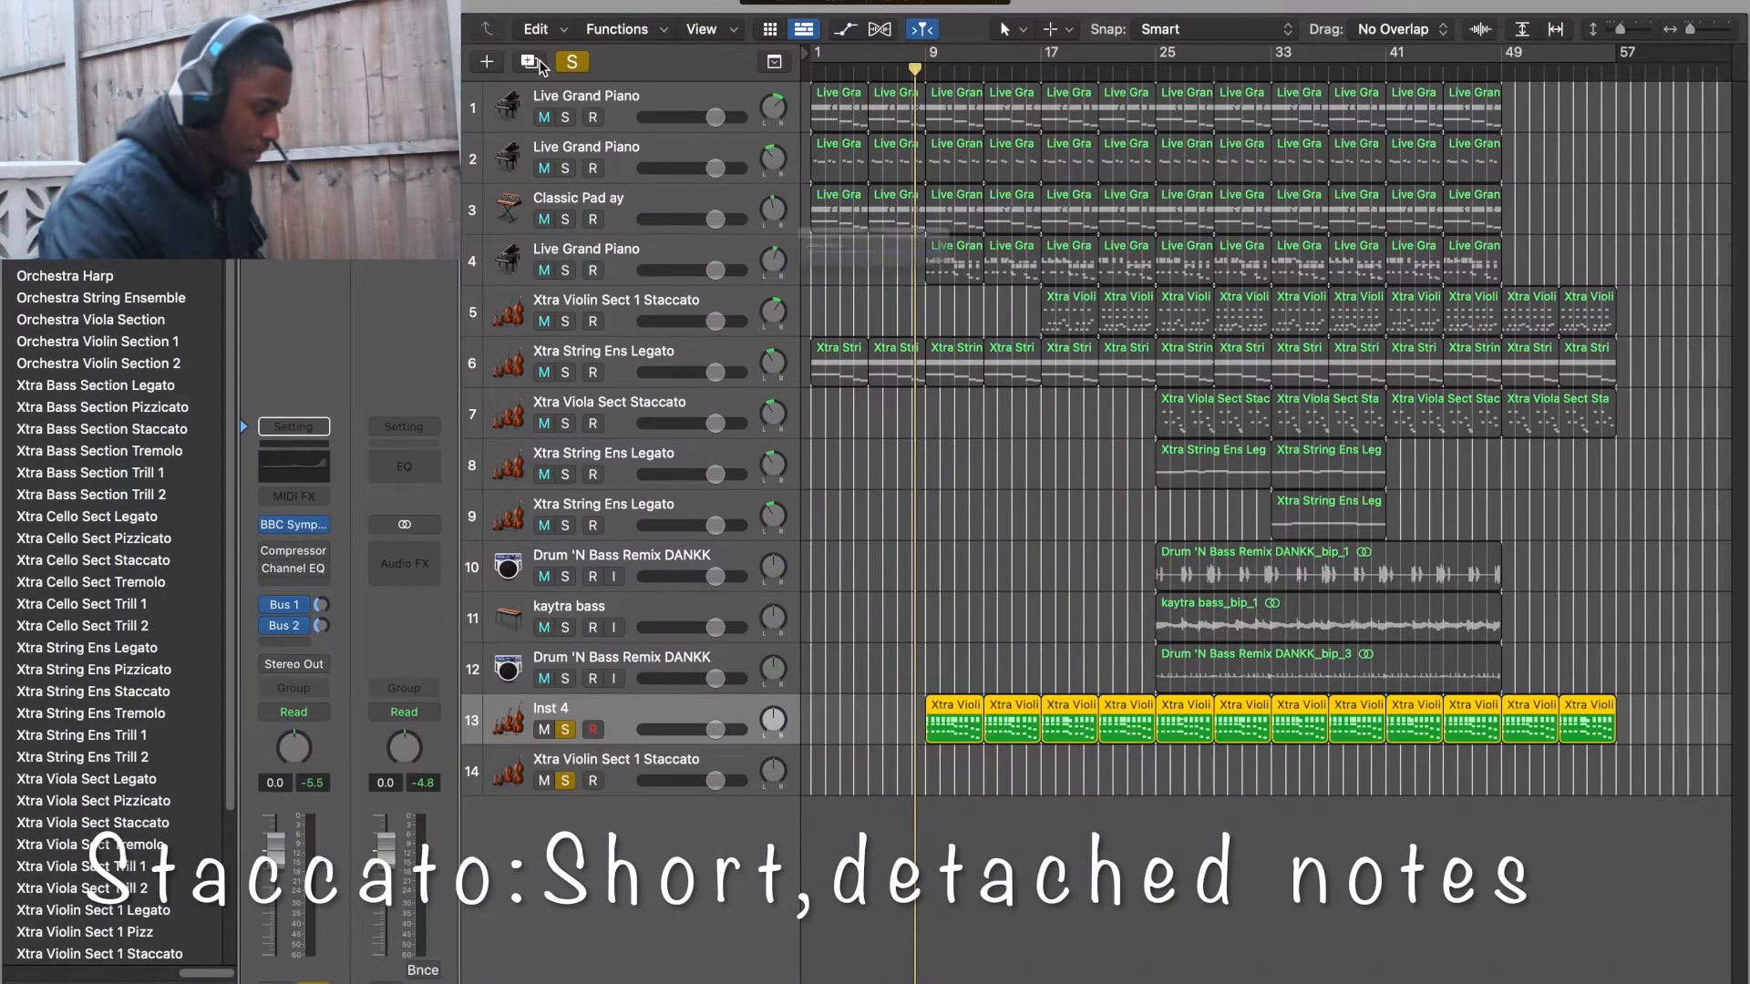
Duplicate the BBC Symphony Orchestra track and load Violins 2 with the staccato technique in the copy.
click(297, 525)
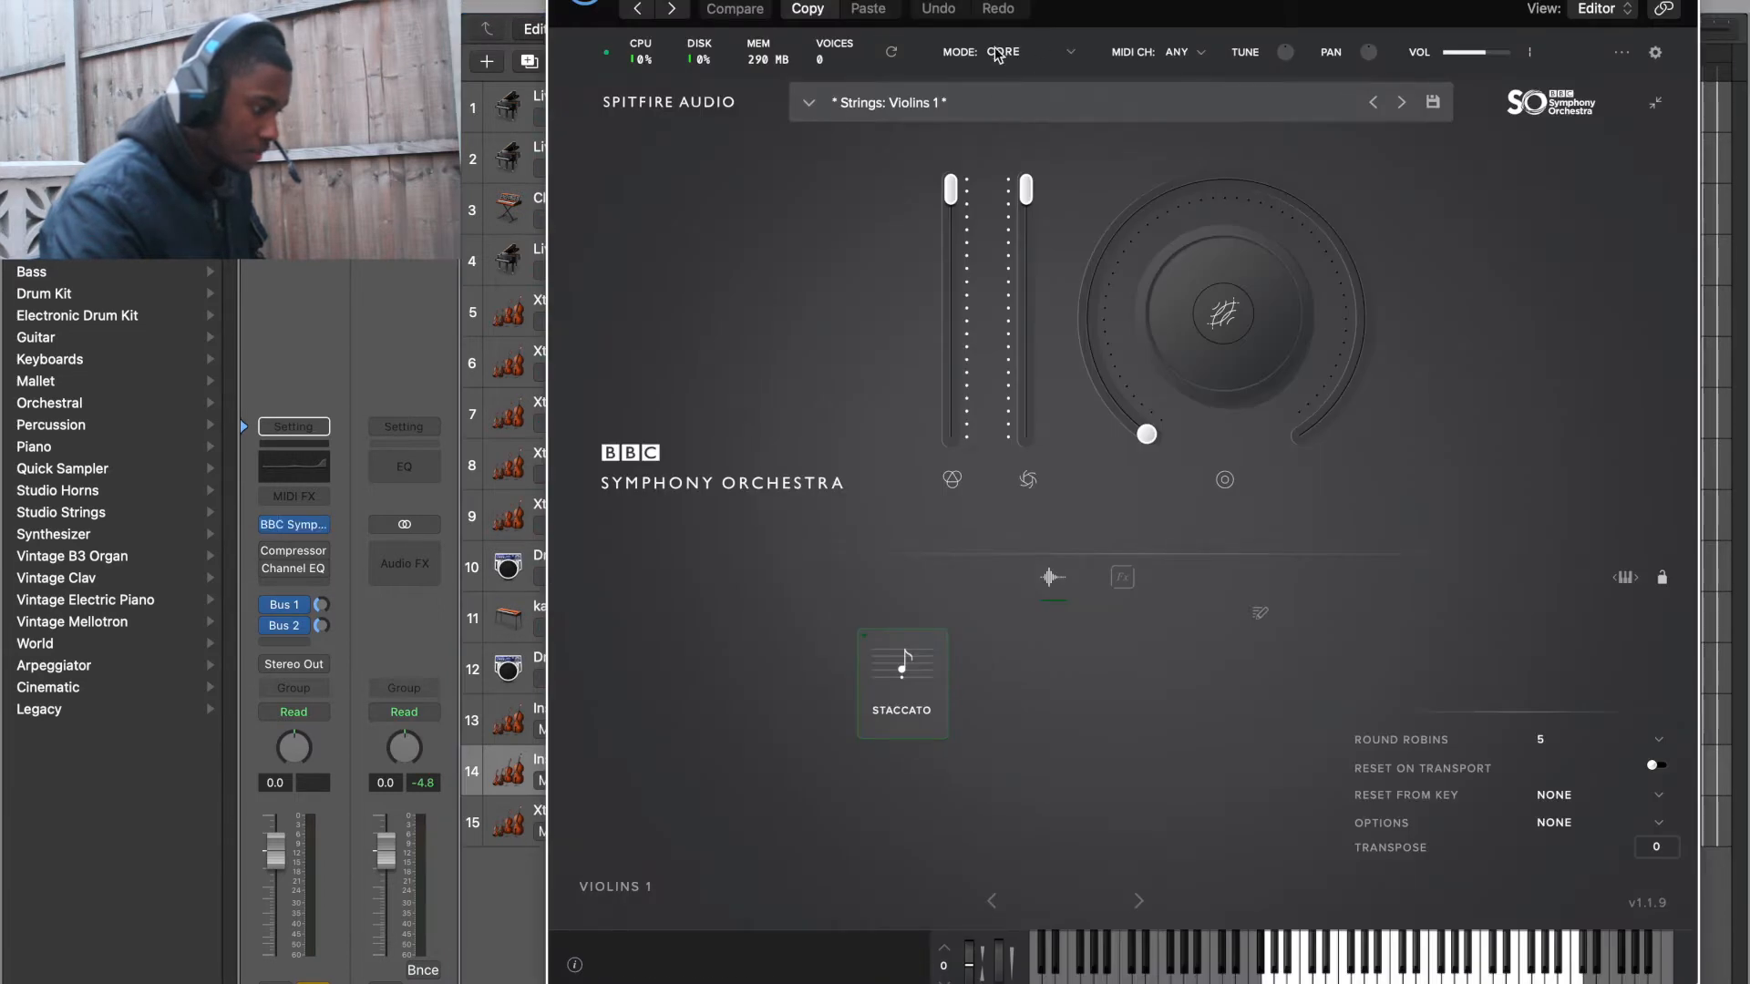
click(809, 103)
click(1254, 215)
click(1401, 534)
click(1009, 797)
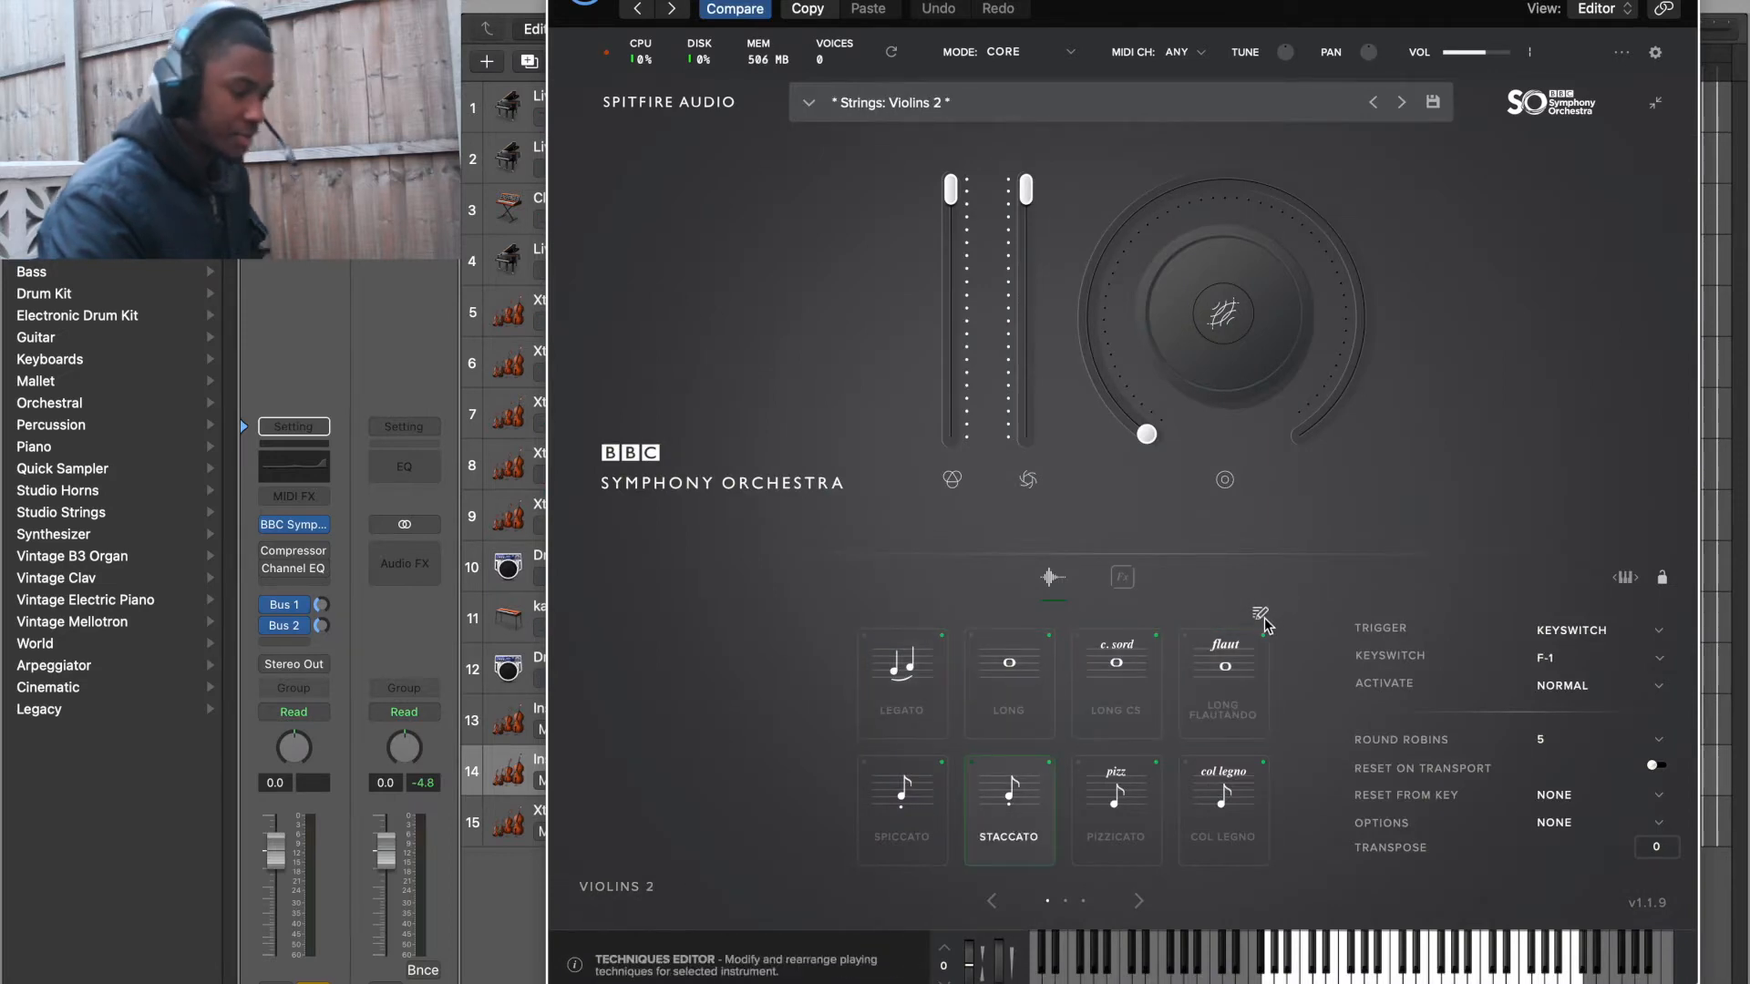
Remove every Violins 2 technique except Staccato in the Techniques Editor, save and close the plug-in window.
click(1261, 612)
click(1323, 157)
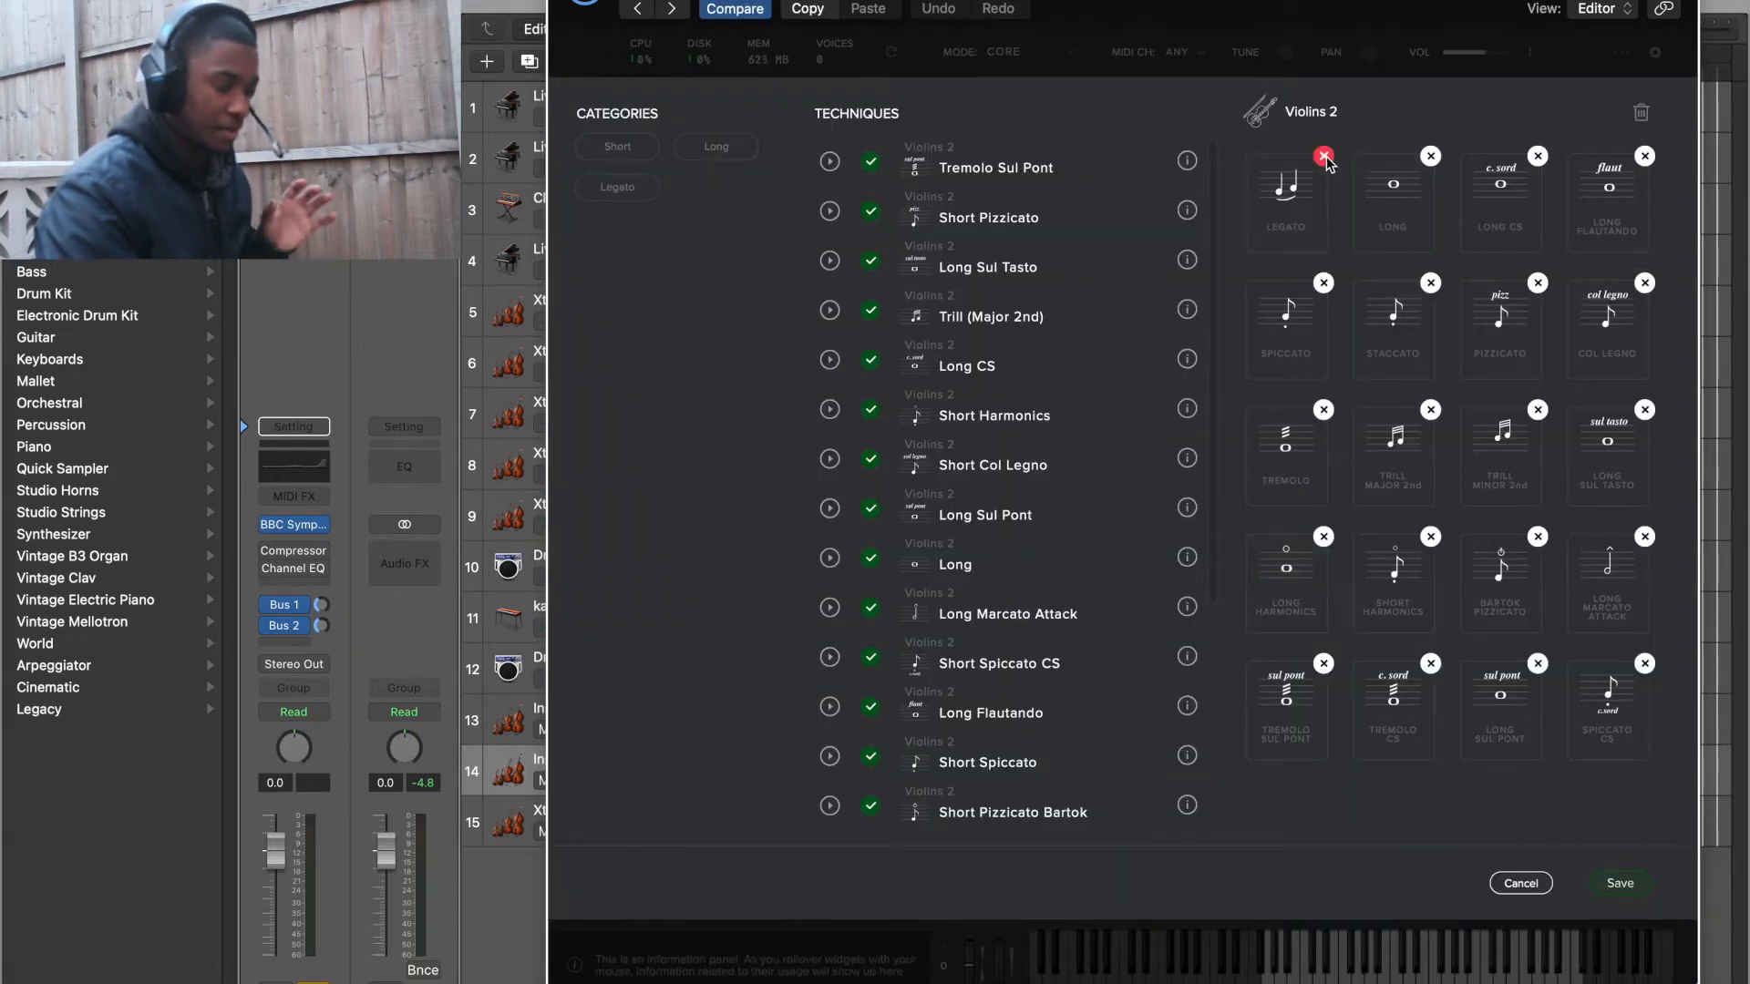
click(1323, 156)
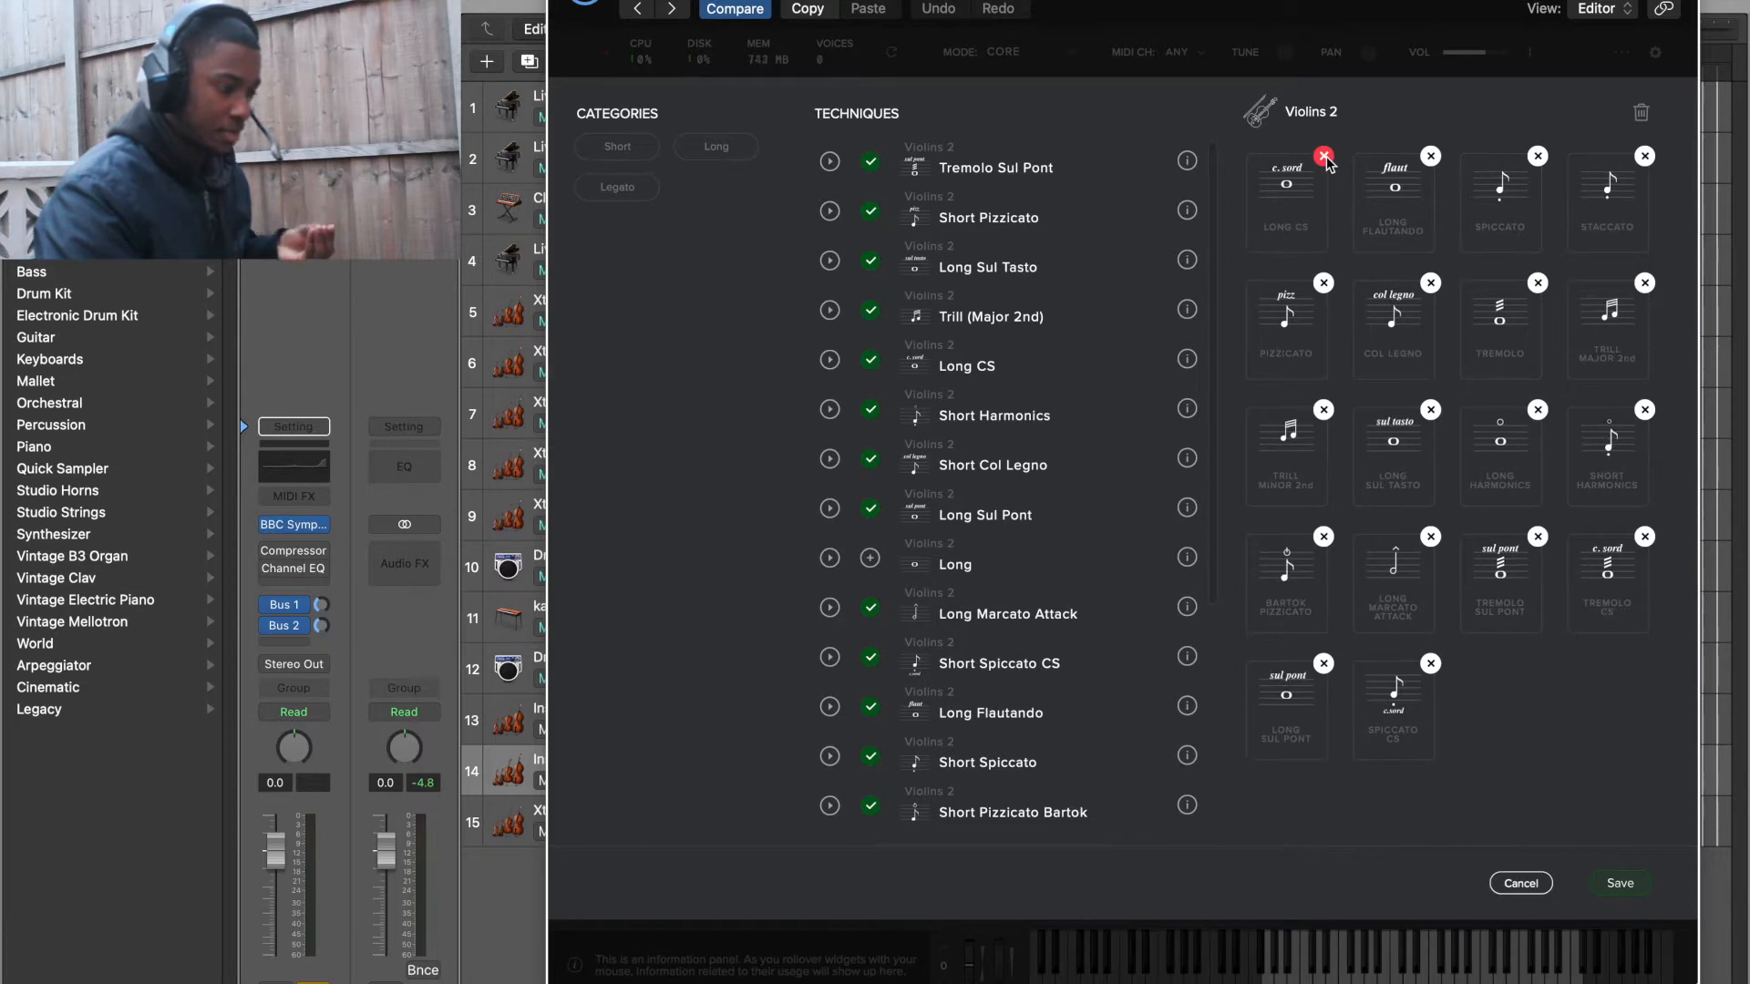
click(1323, 157)
click(1323, 156)
click(1323, 157)
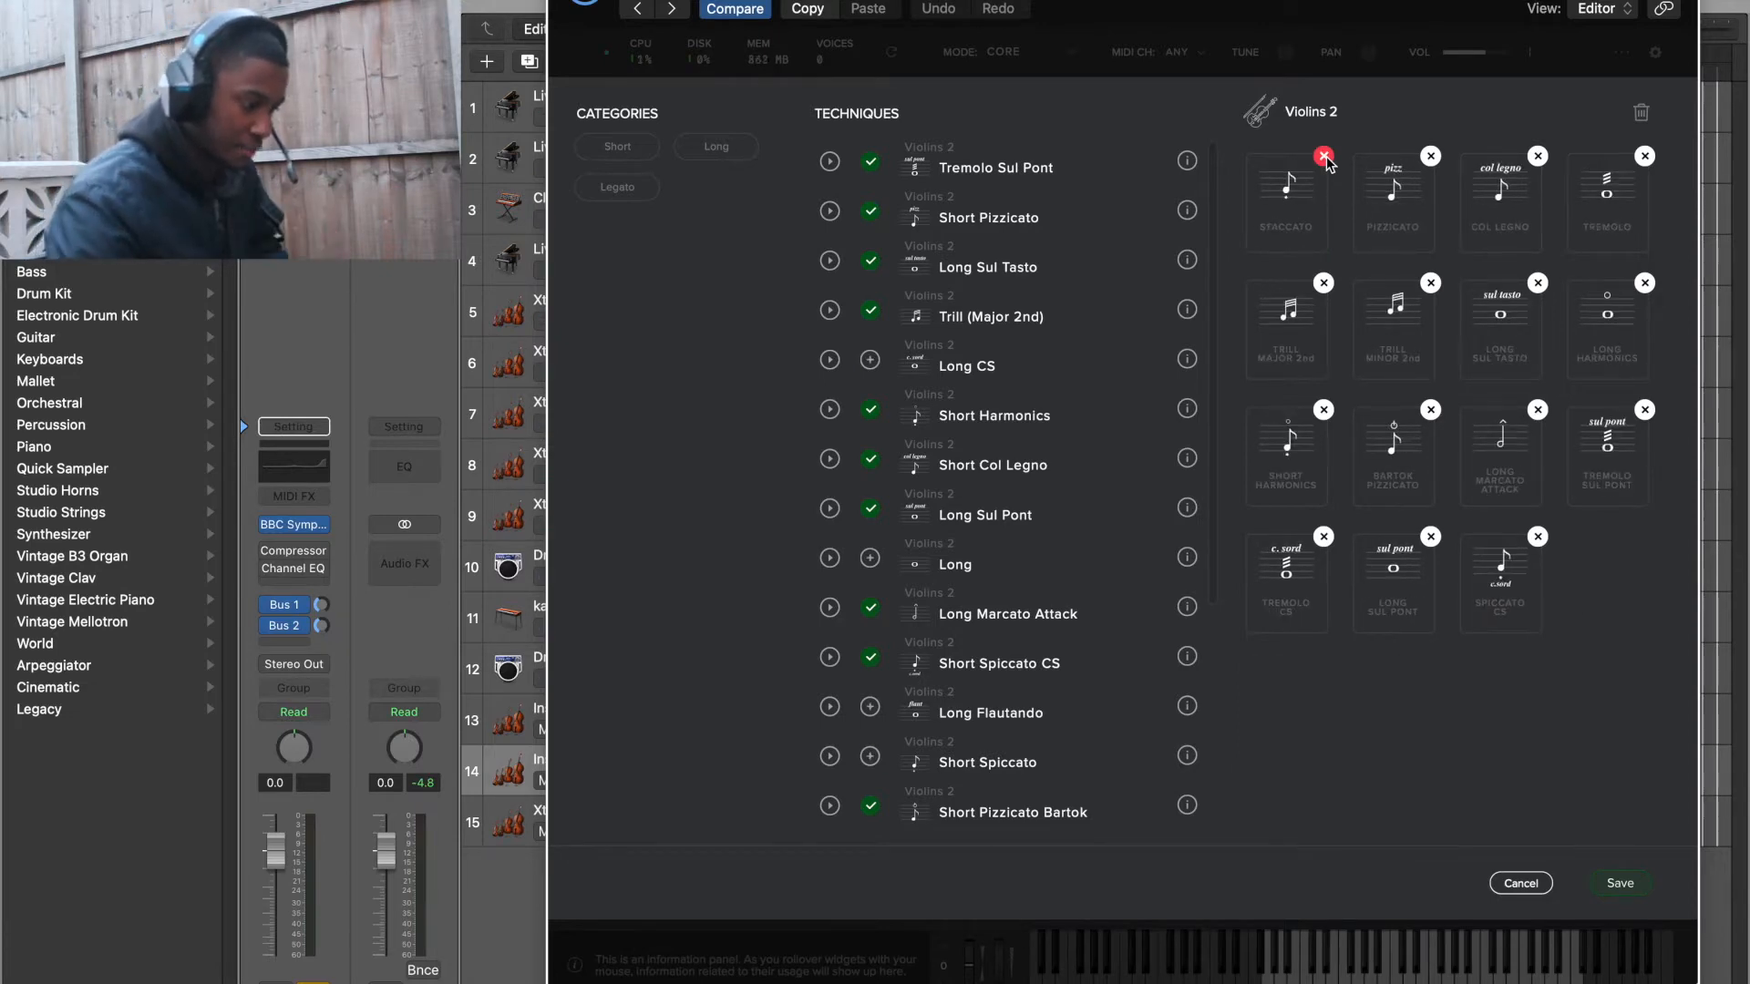
click(1431, 161)
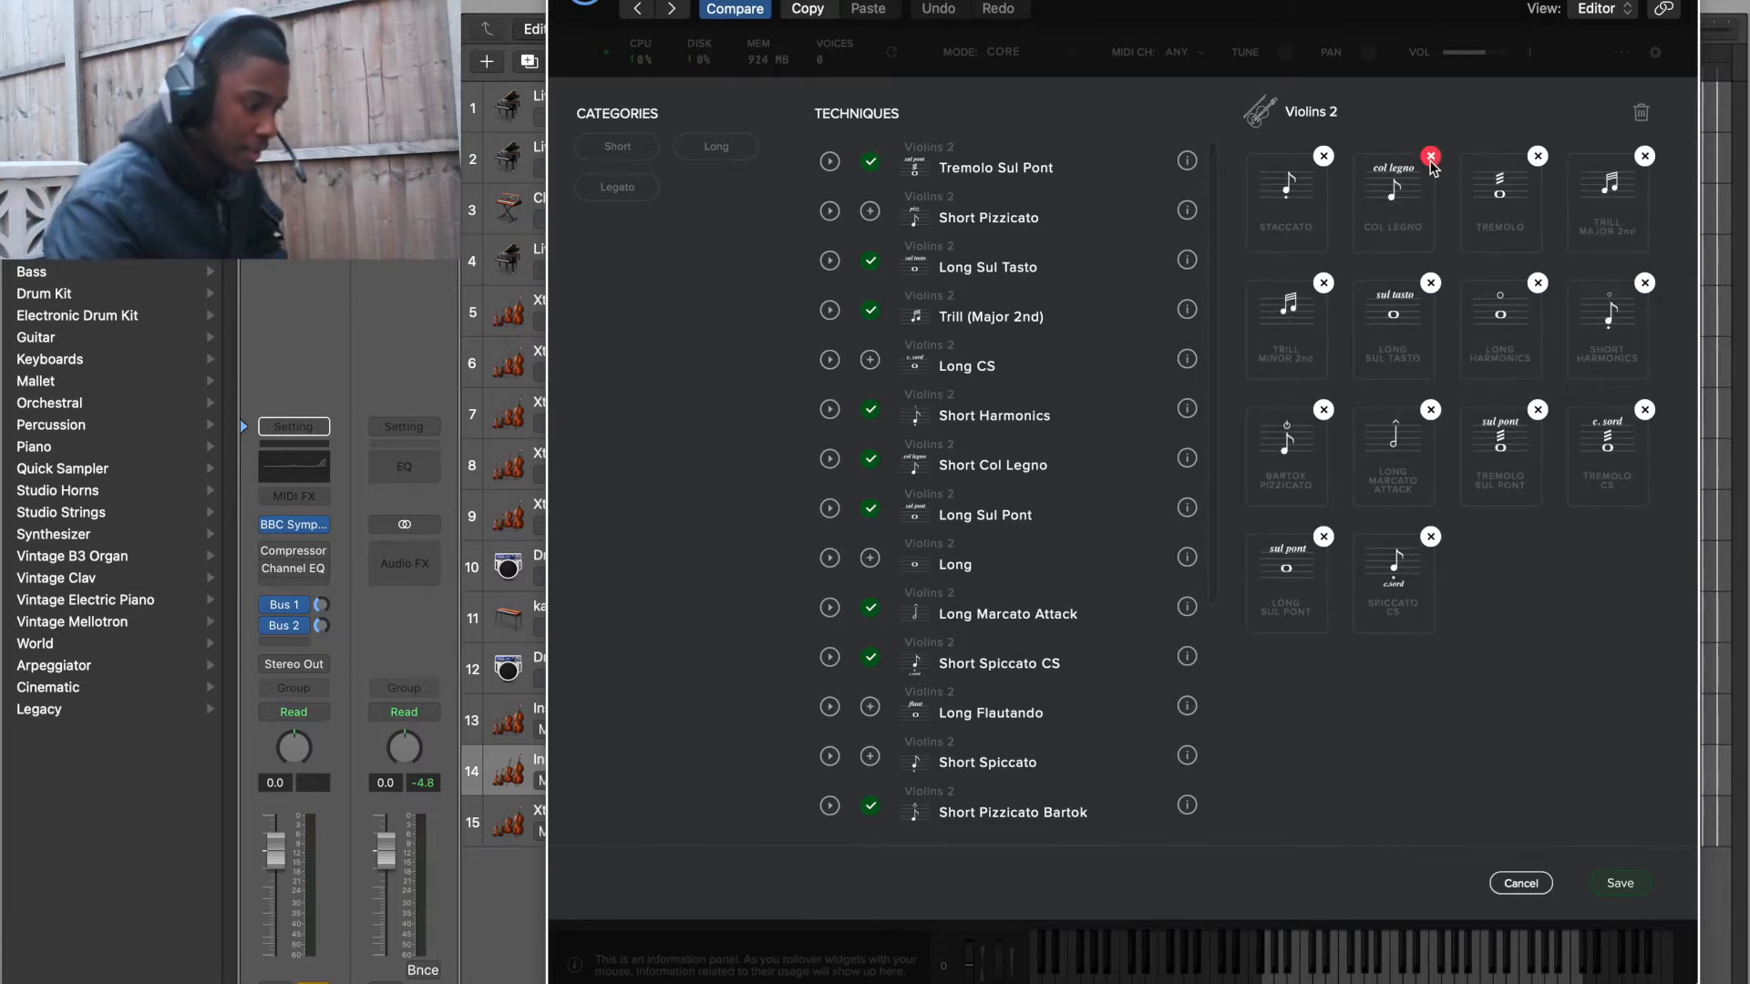
click(1431, 160)
click(1430, 160)
click(1431, 161)
click(1431, 160)
click(1431, 160)
click(1431, 161)
triple_click(1431, 160)
click(1431, 159)
click(1431, 159)
click(1431, 158)
click(1430, 159)
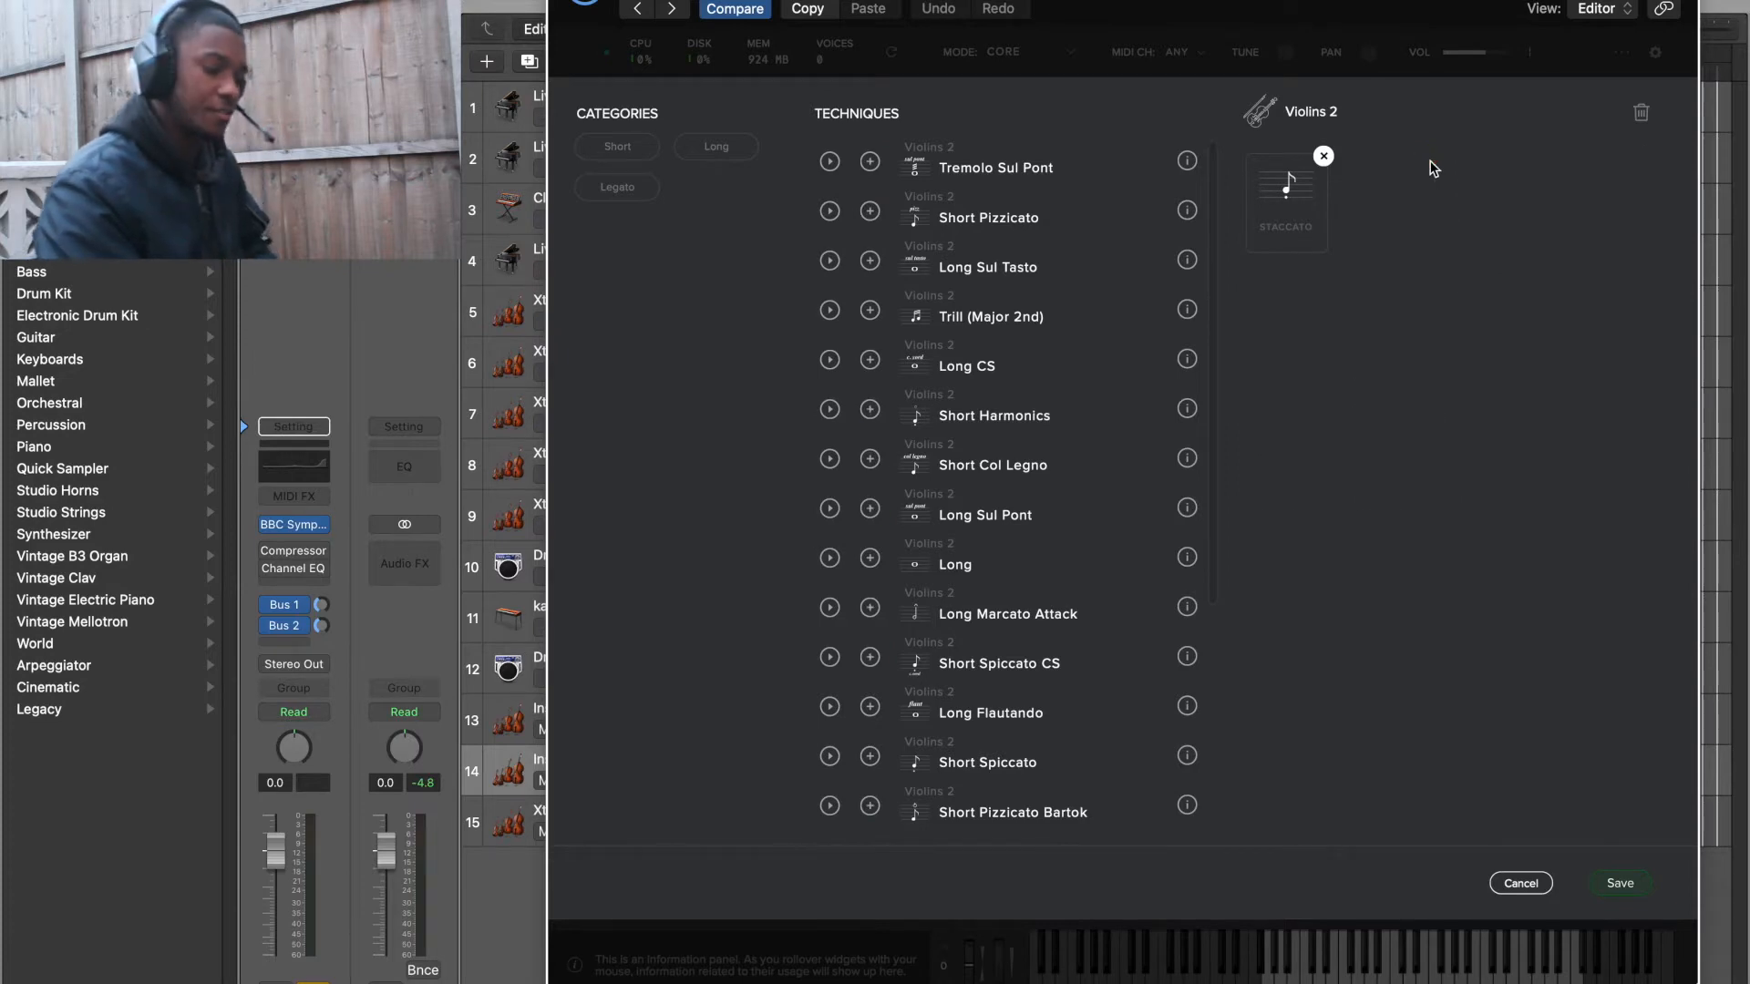
click(1620, 882)
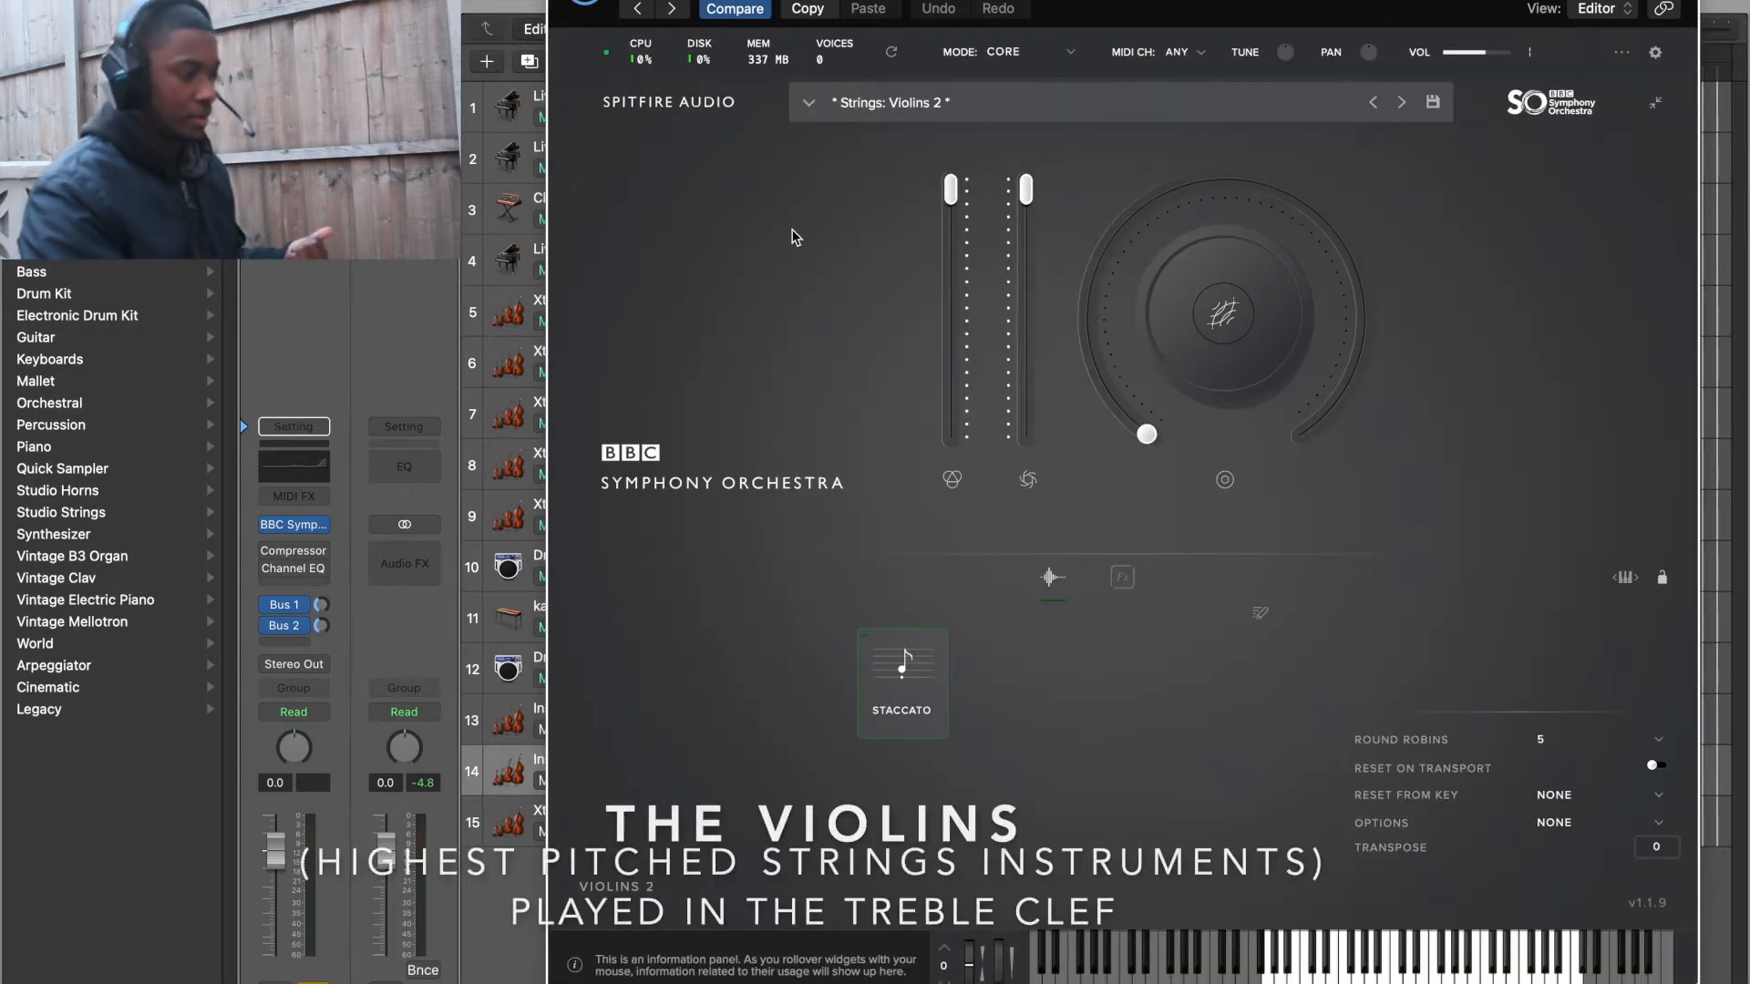
key(super+w)
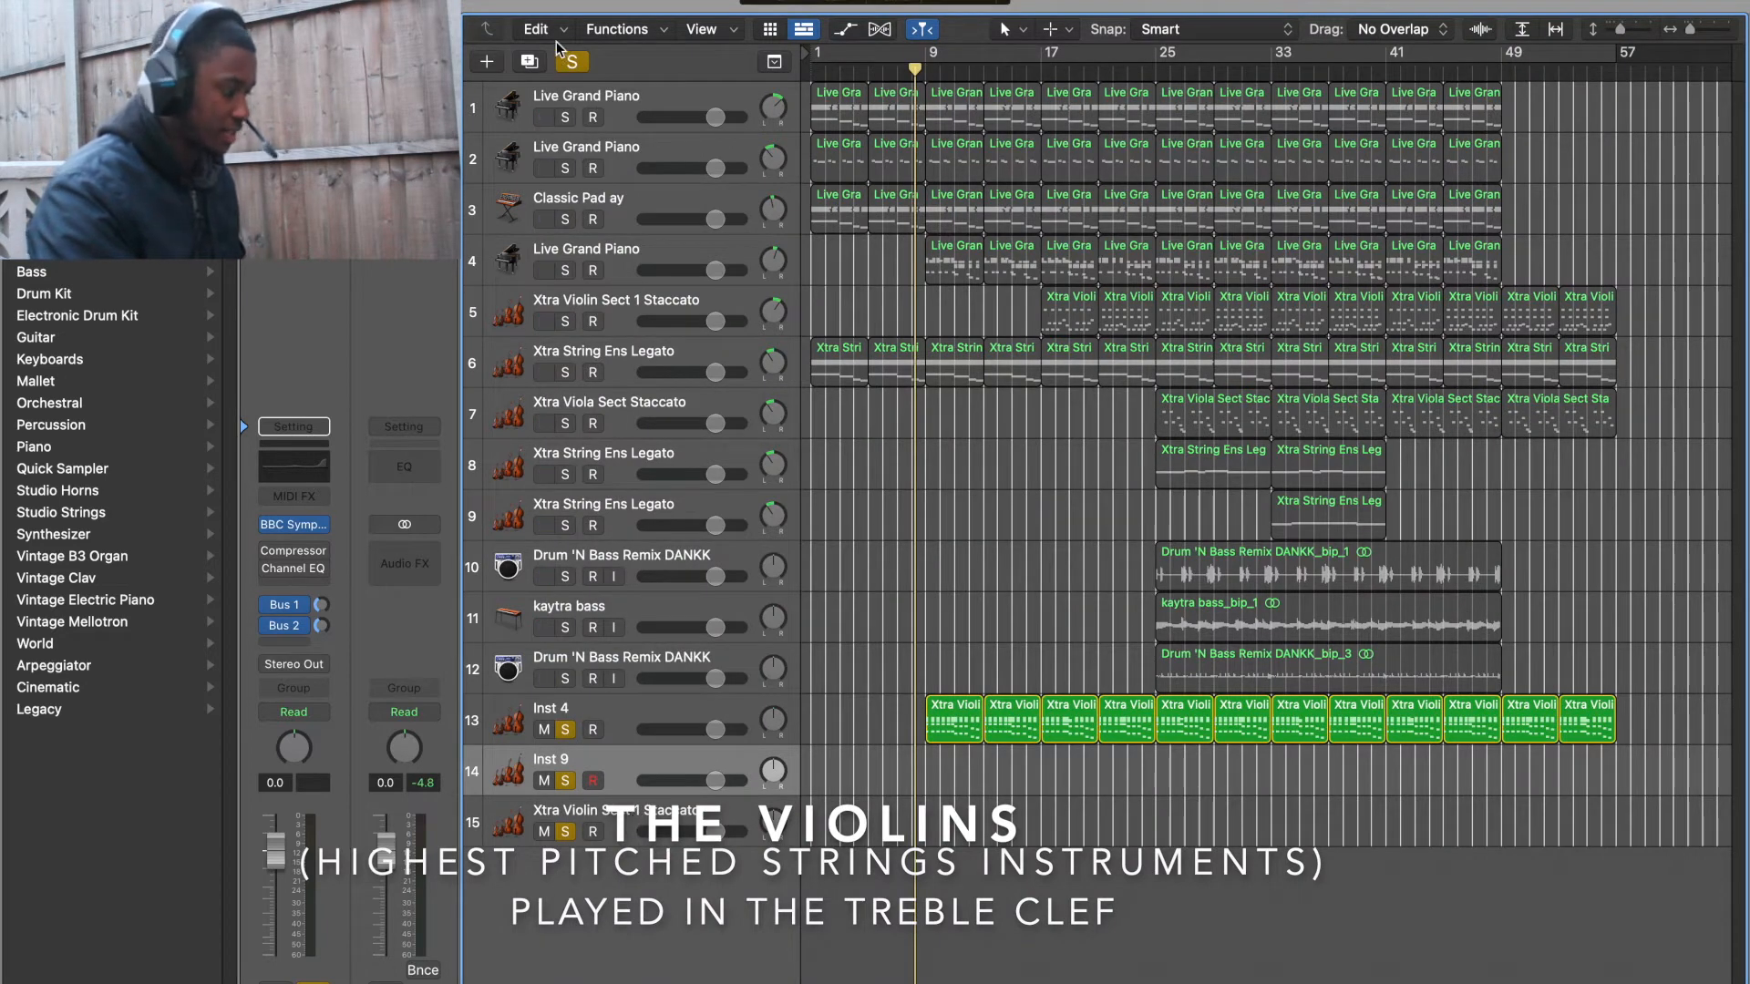
Duplicate the Violins 2 BBC Symphony Orchestra track and load the Violas preset in the copy.
click(538, 61)
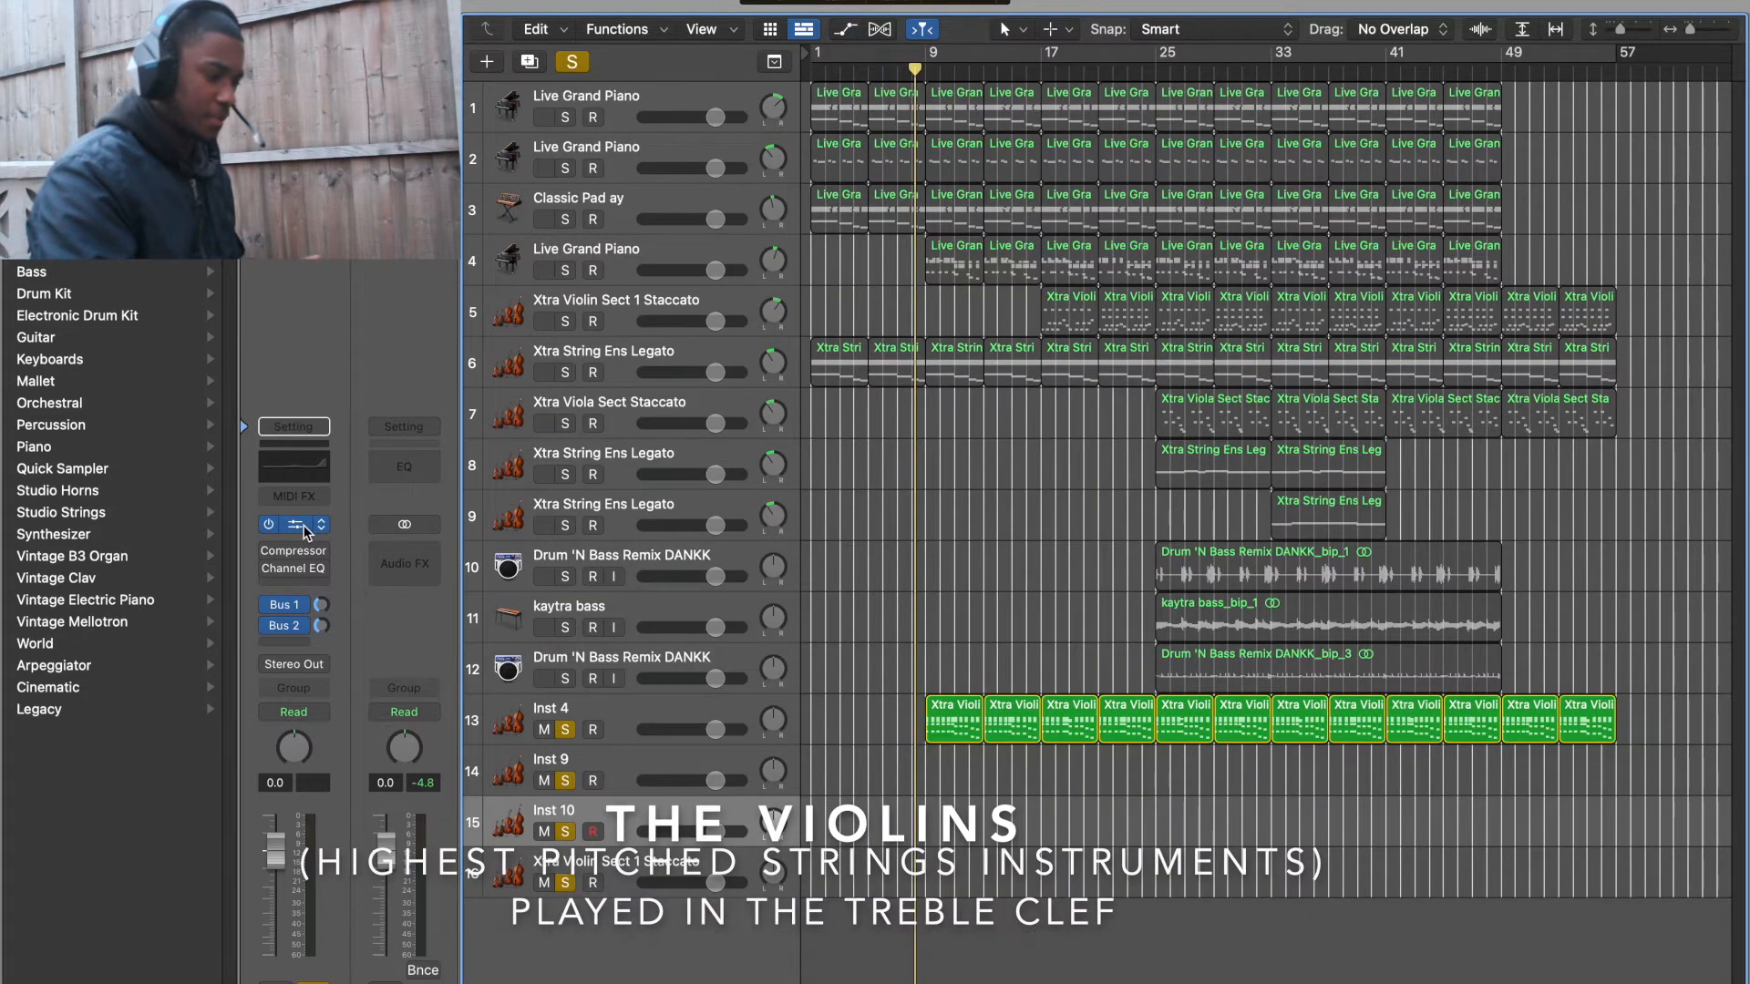
click(305, 532)
click(302, 531)
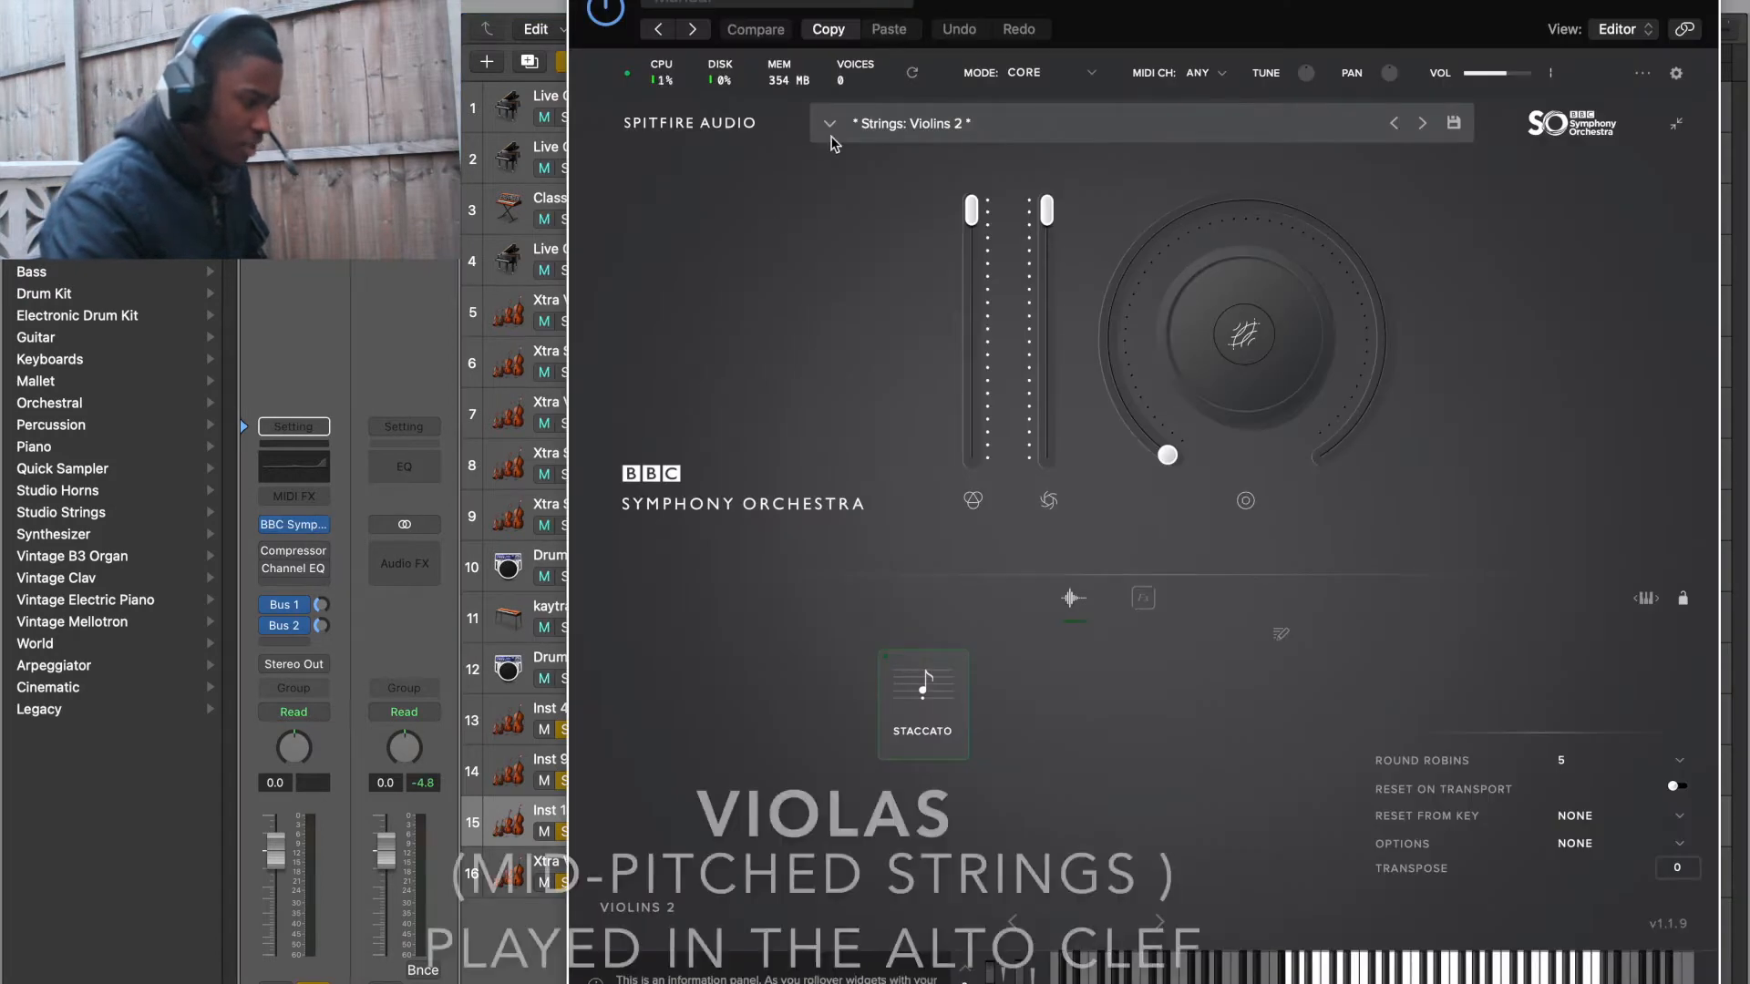
click(834, 121)
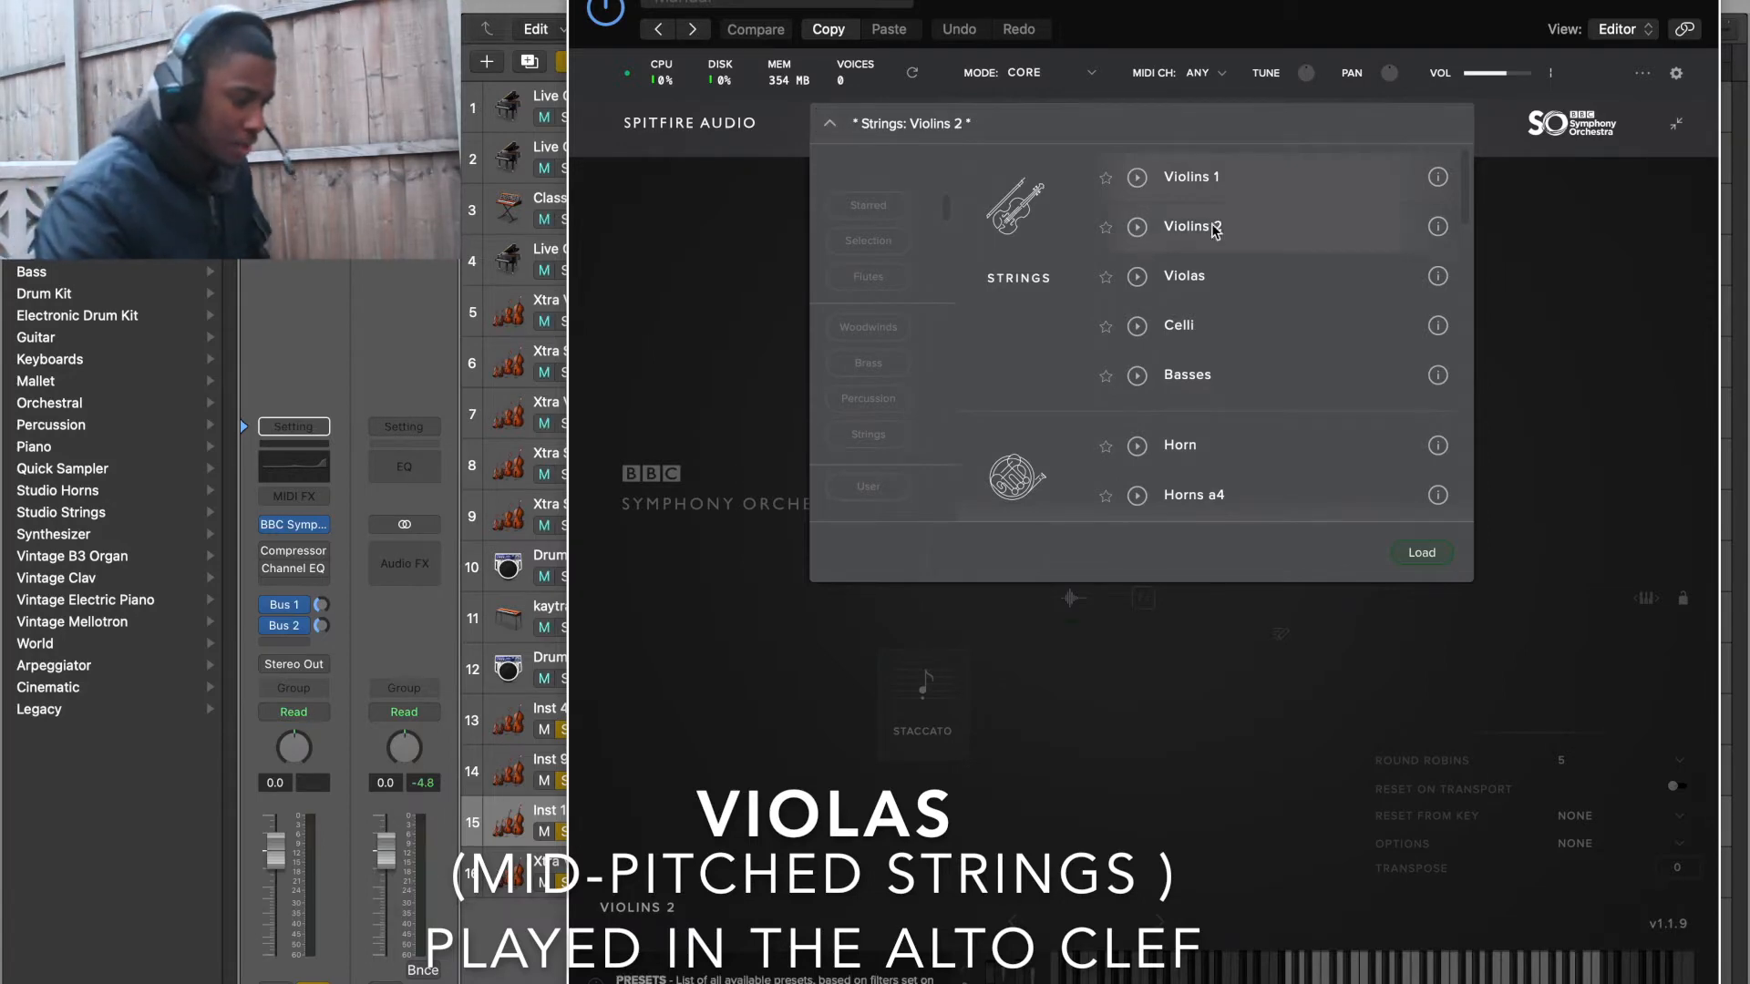
click(1423, 553)
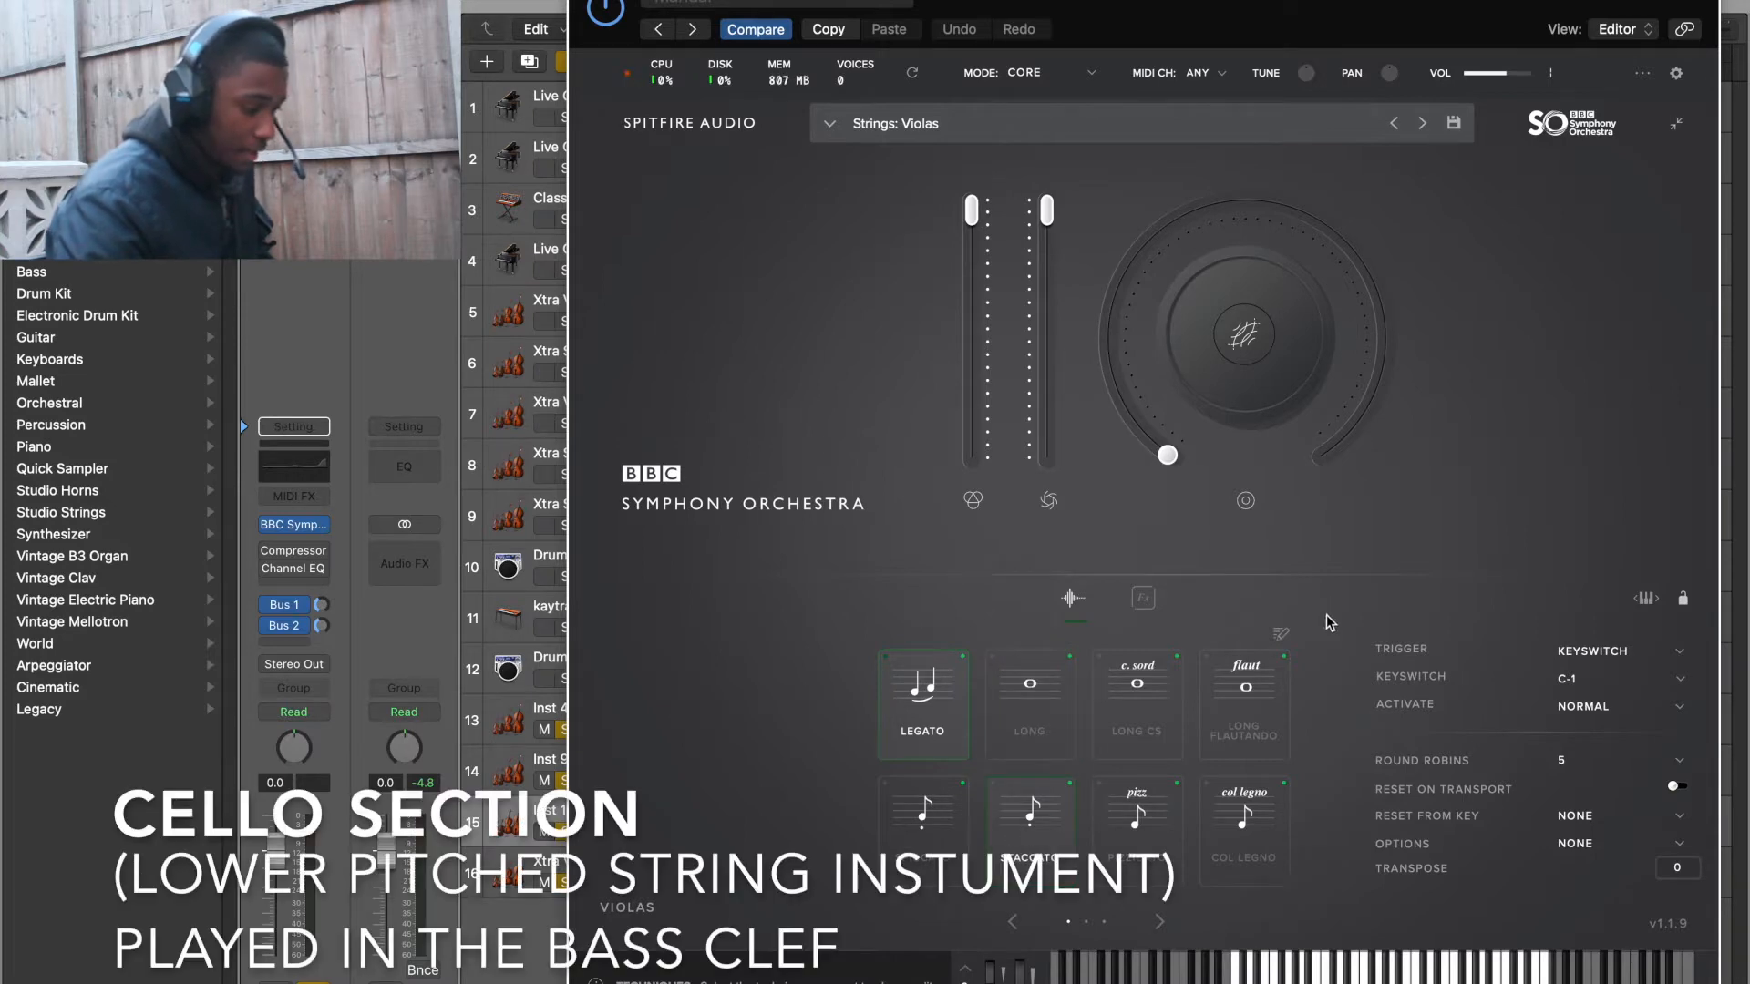
Remove every Violas technique except Staccato in the technique editor.
click(1281, 636)
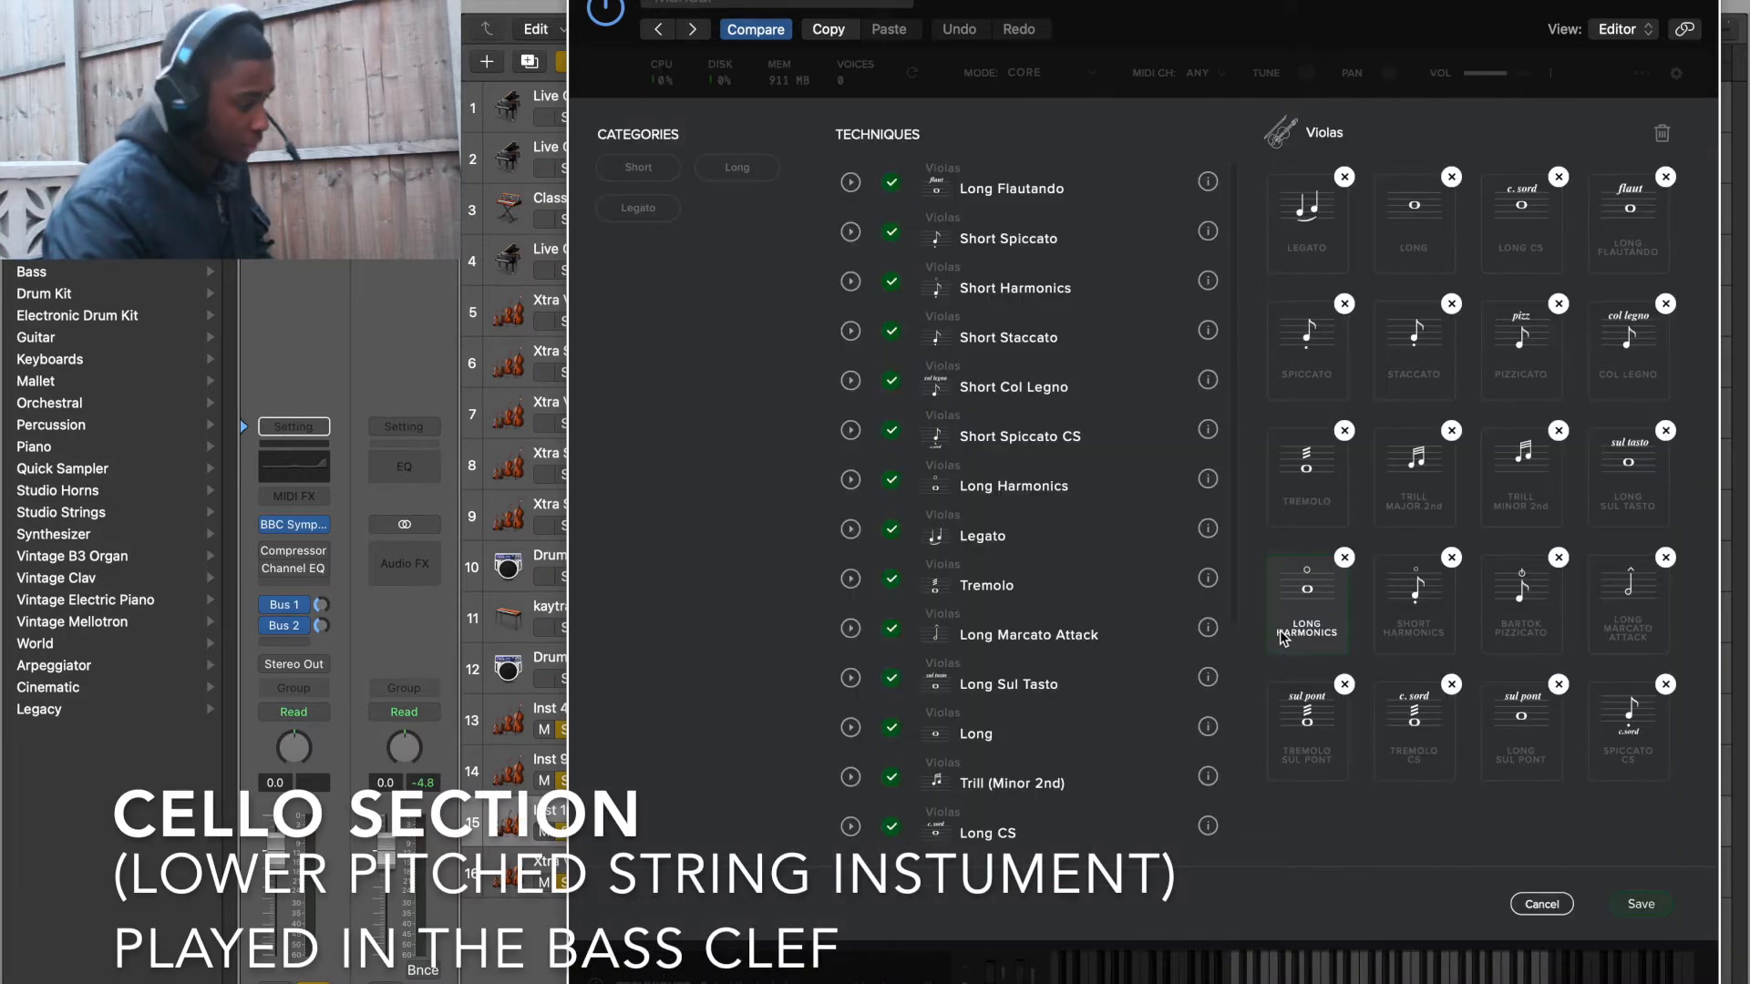
click(1344, 178)
click(1344, 178)
click(1344, 178)
click(1344, 177)
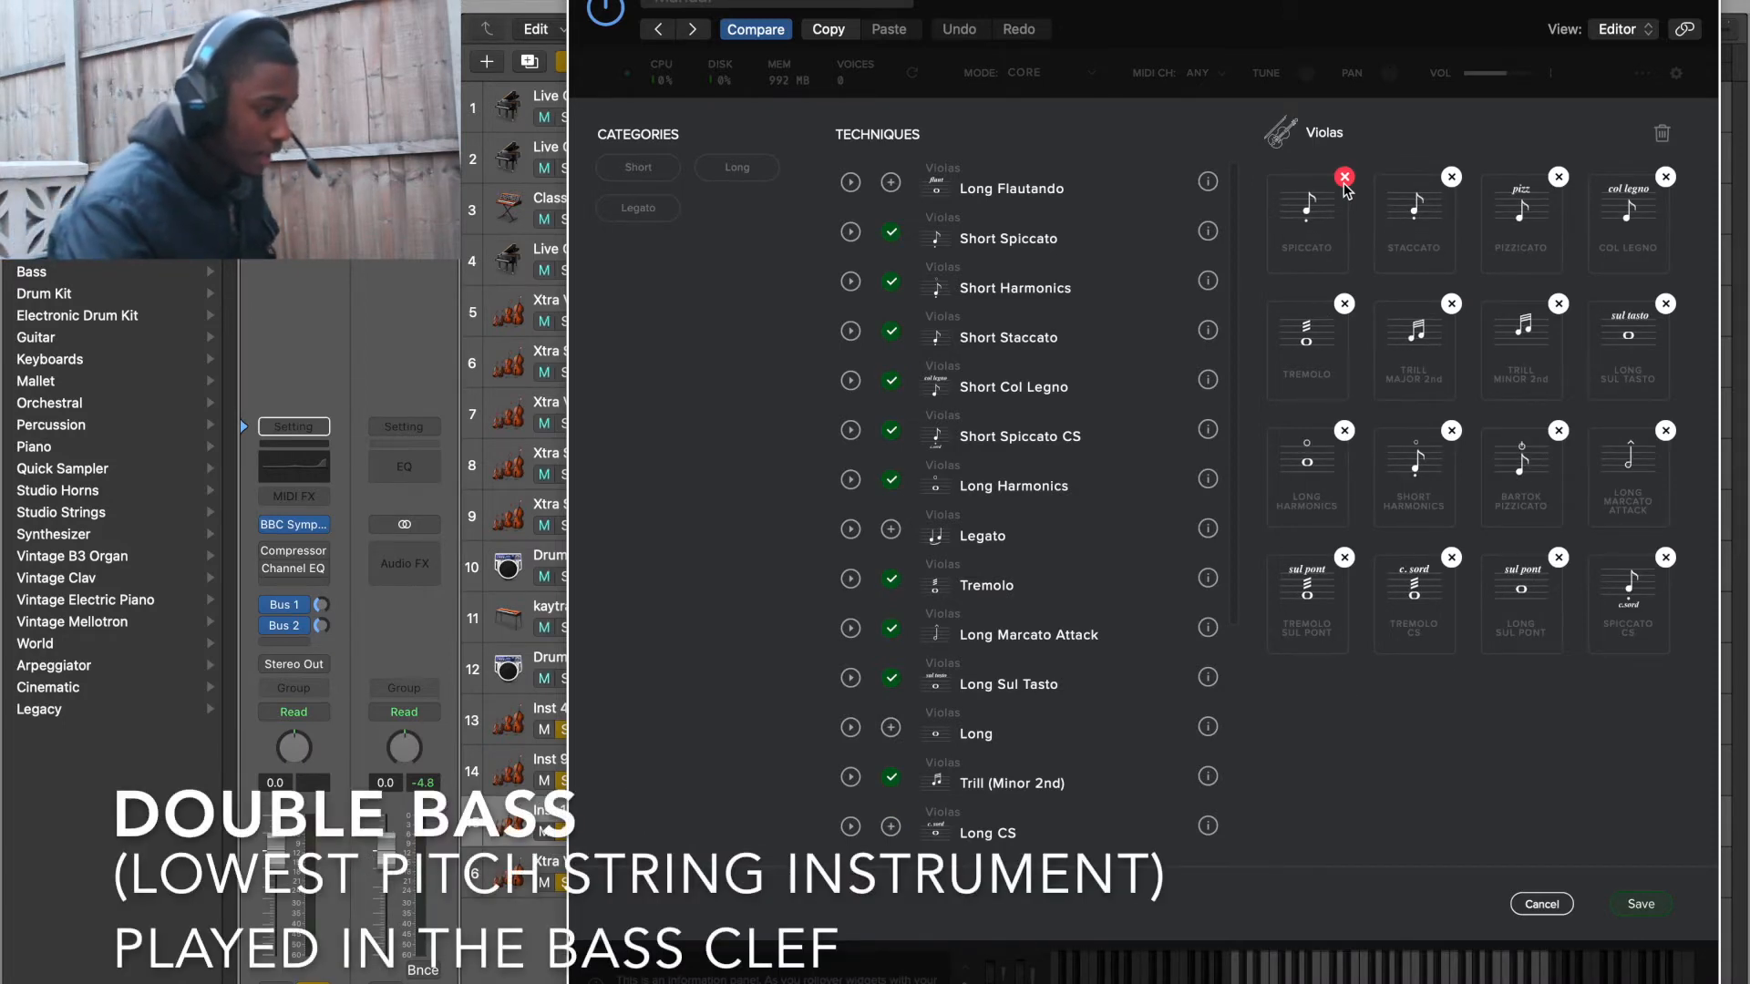
click(1345, 179)
click(1449, 175)
click(1449, 175)
click(1449, 175)
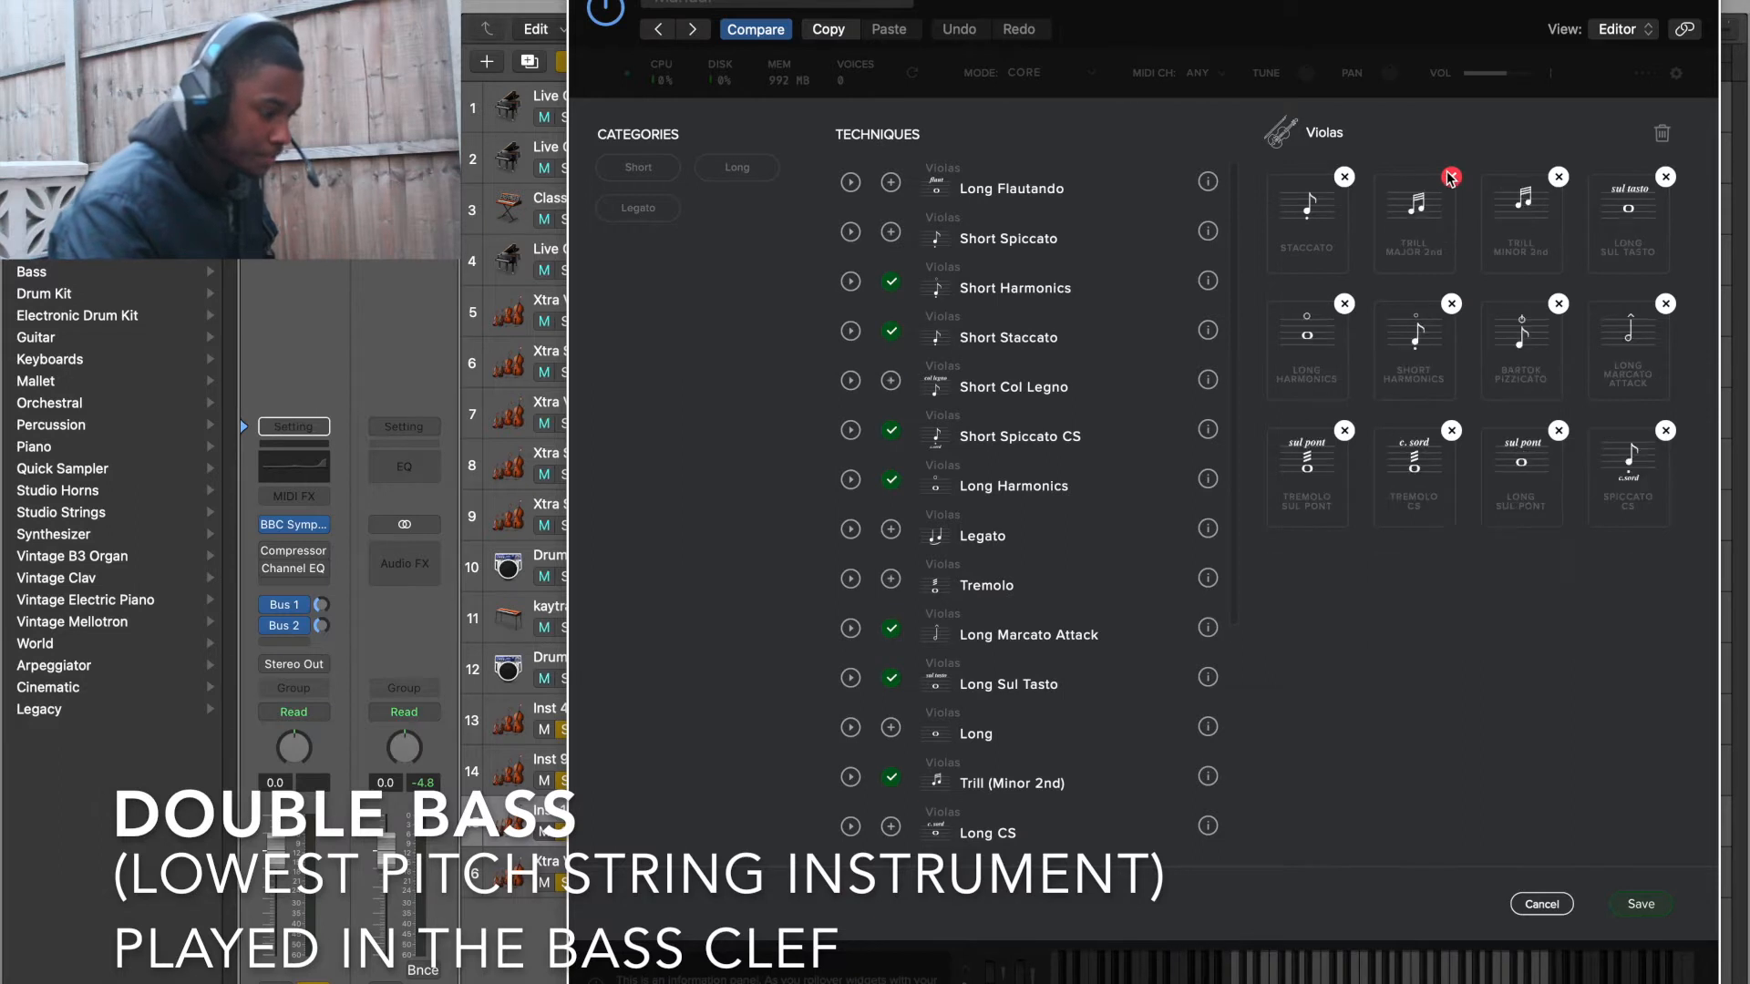
click(1449, 175)
click(1449, 175)
click(1449, 175)
click(1449, 175)
click(1449, 175)
click(1449, 177)
click(1450, 177)
click(1450, 177)
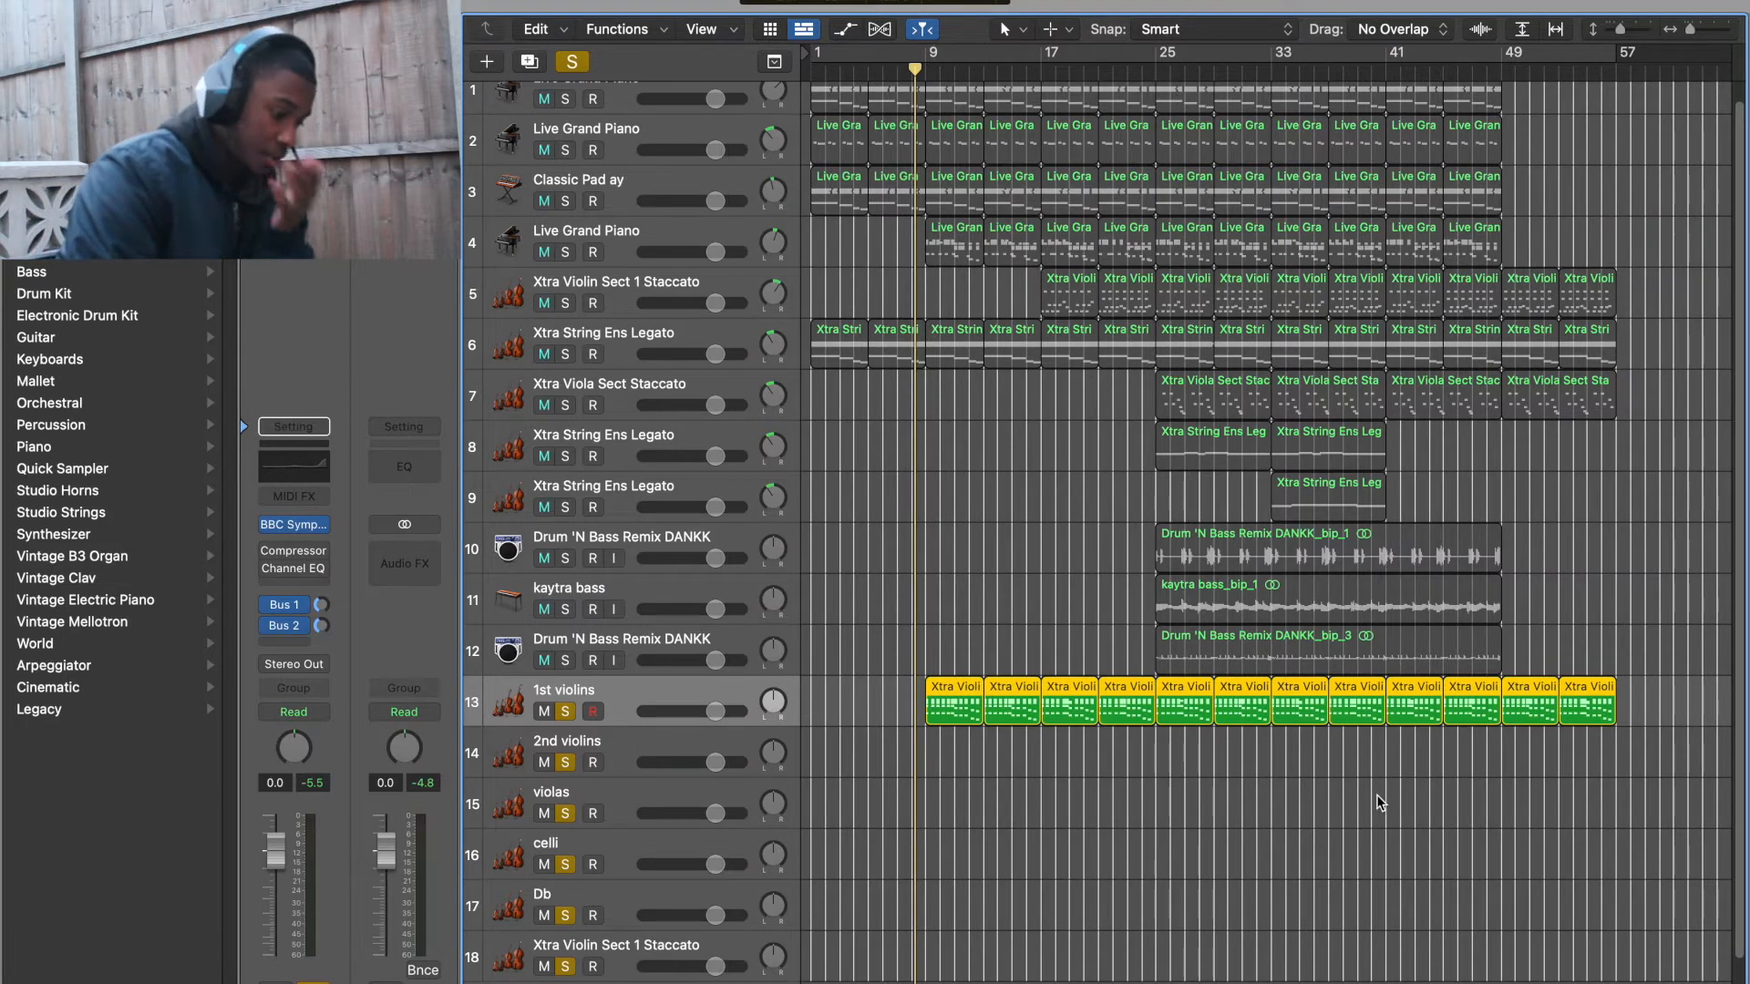
Copy the twelve 1st violins regions onto the 2nd violins, violas, celli and Db tracks.
drag(1570, 752, 957, 915)
click(957, 702)
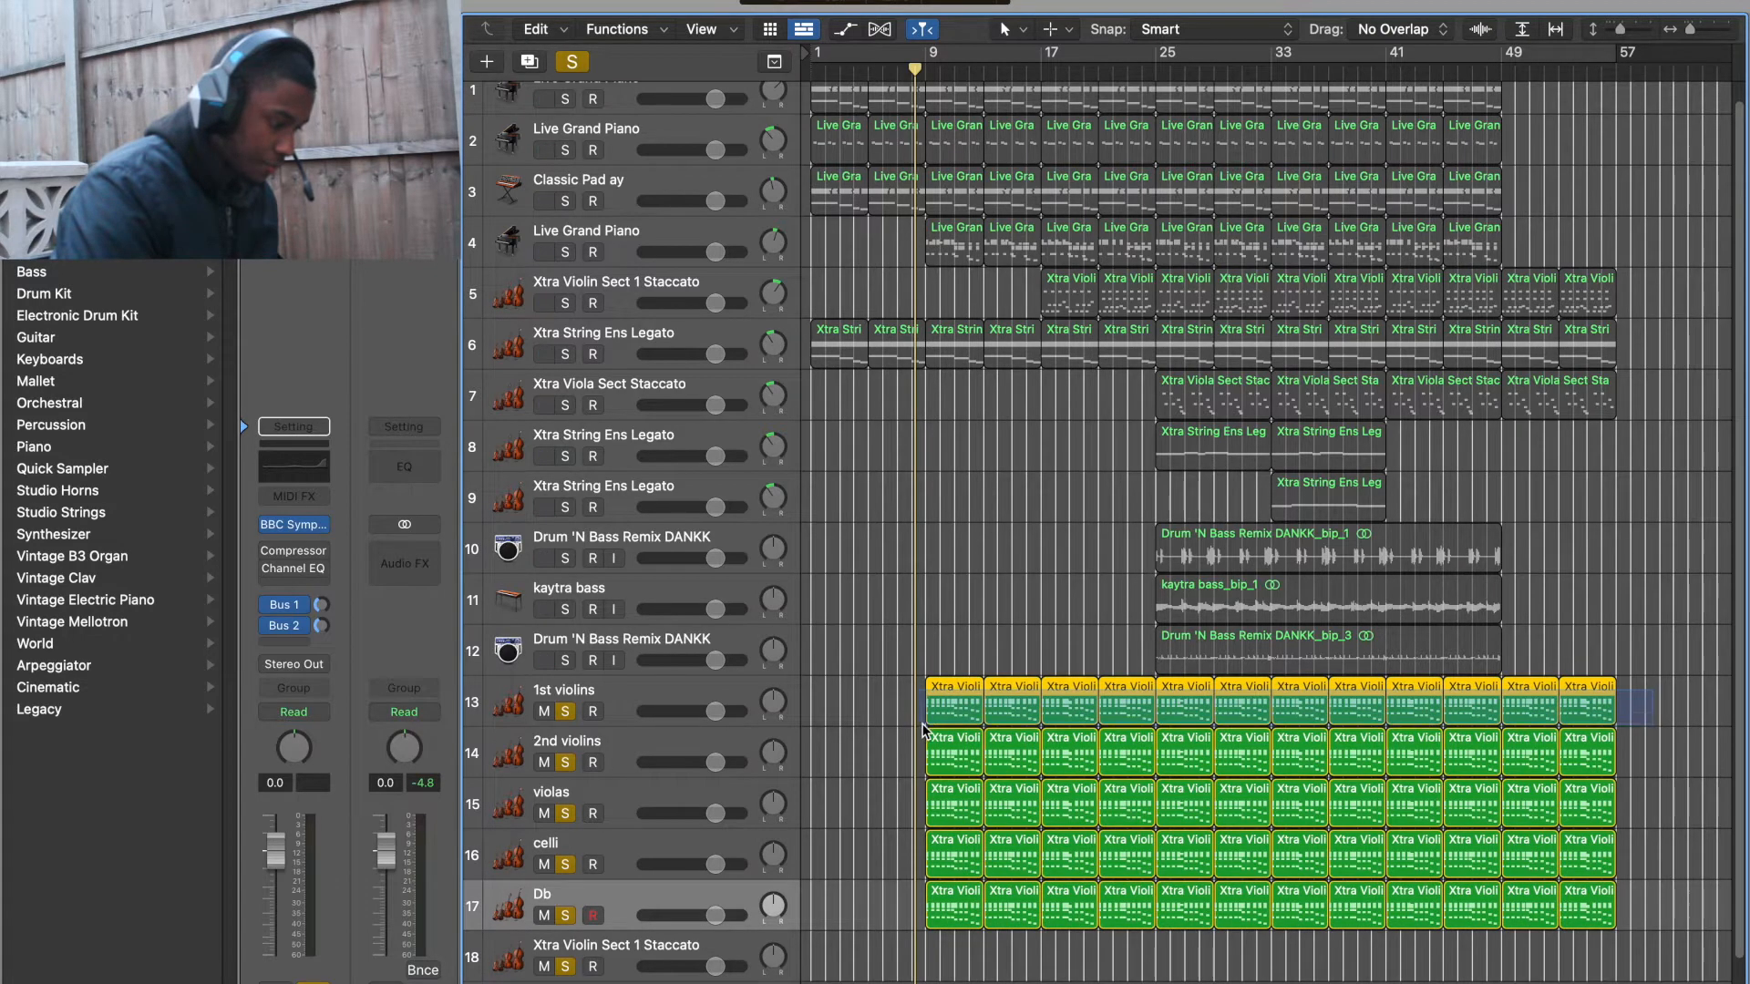
Delete all notes below the highest row from the 1st violins regions in the Piano Roll and play the result.
double_click(966, 702)
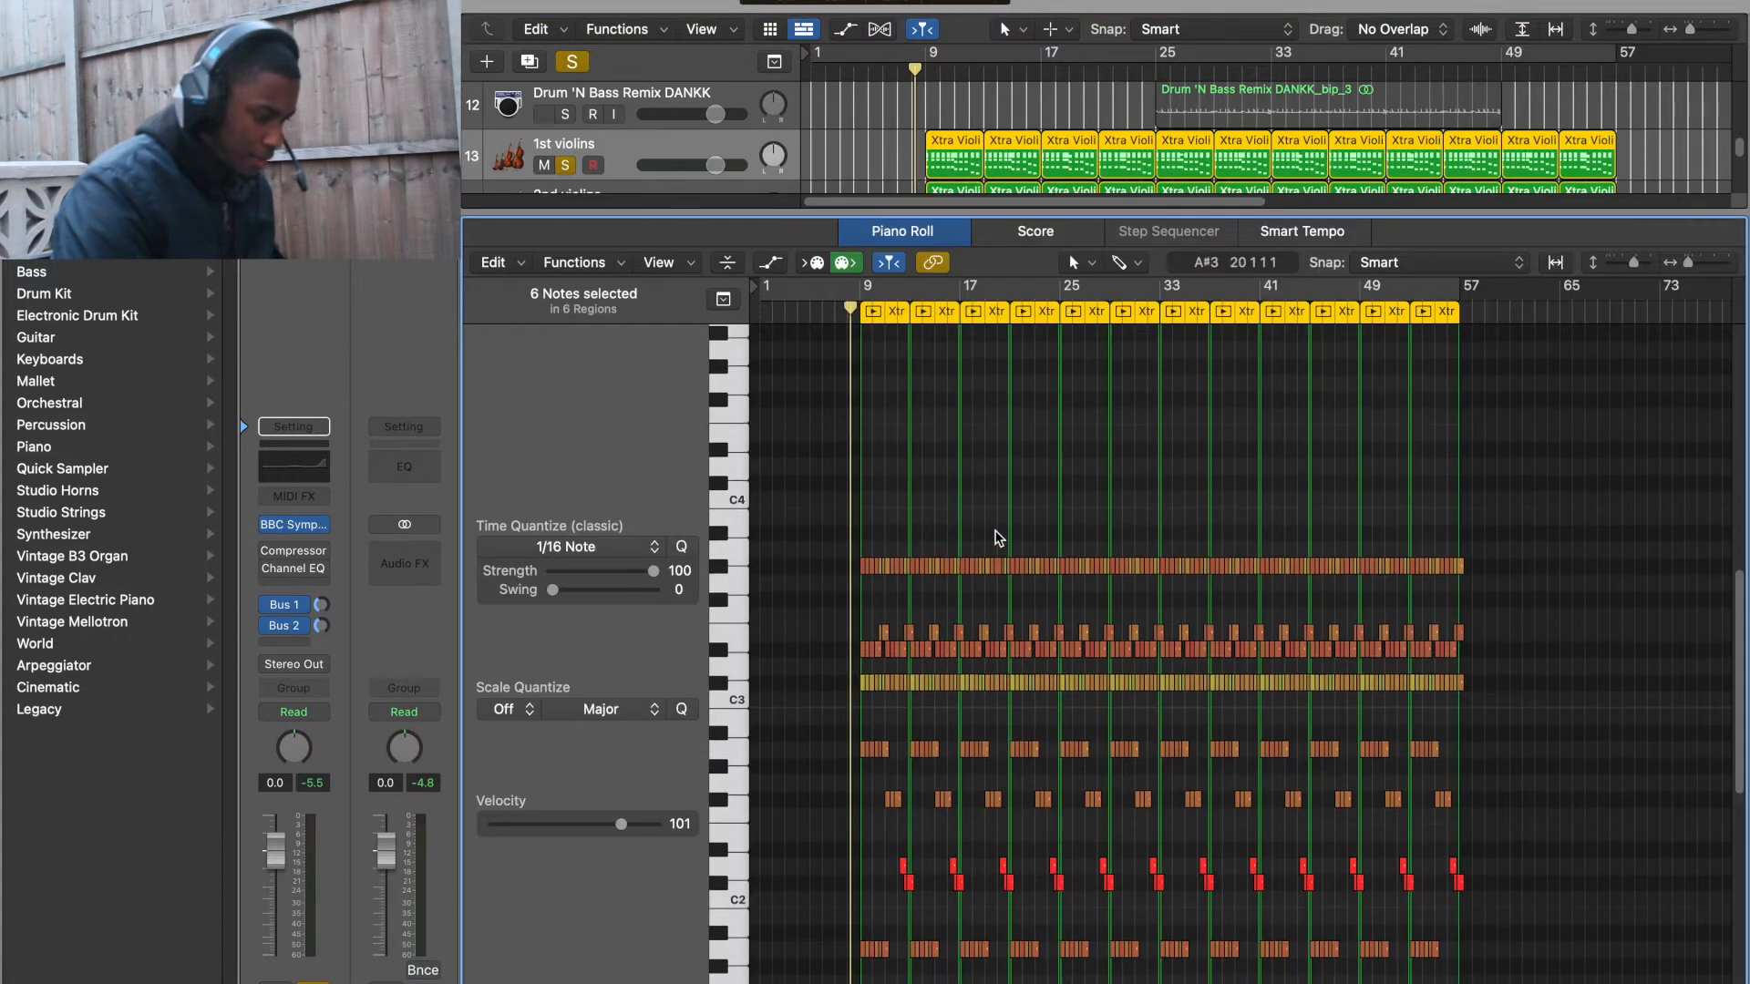
drag(792, 602, 1634, 982)
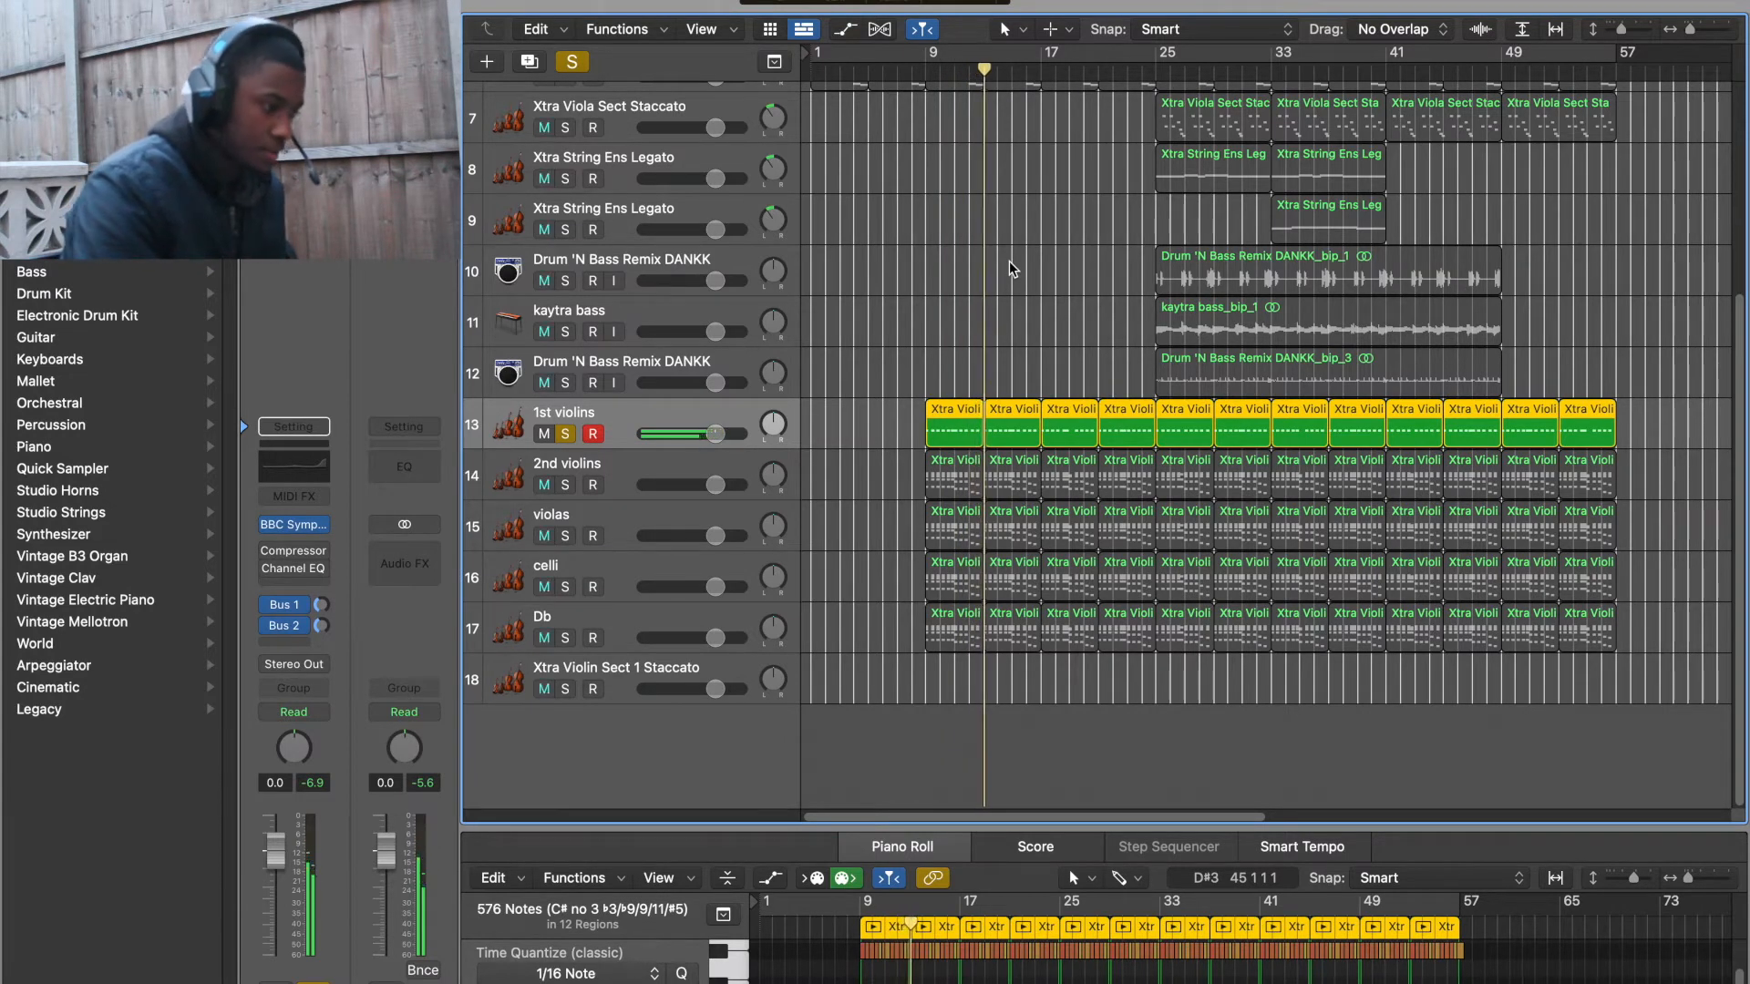
key(space)
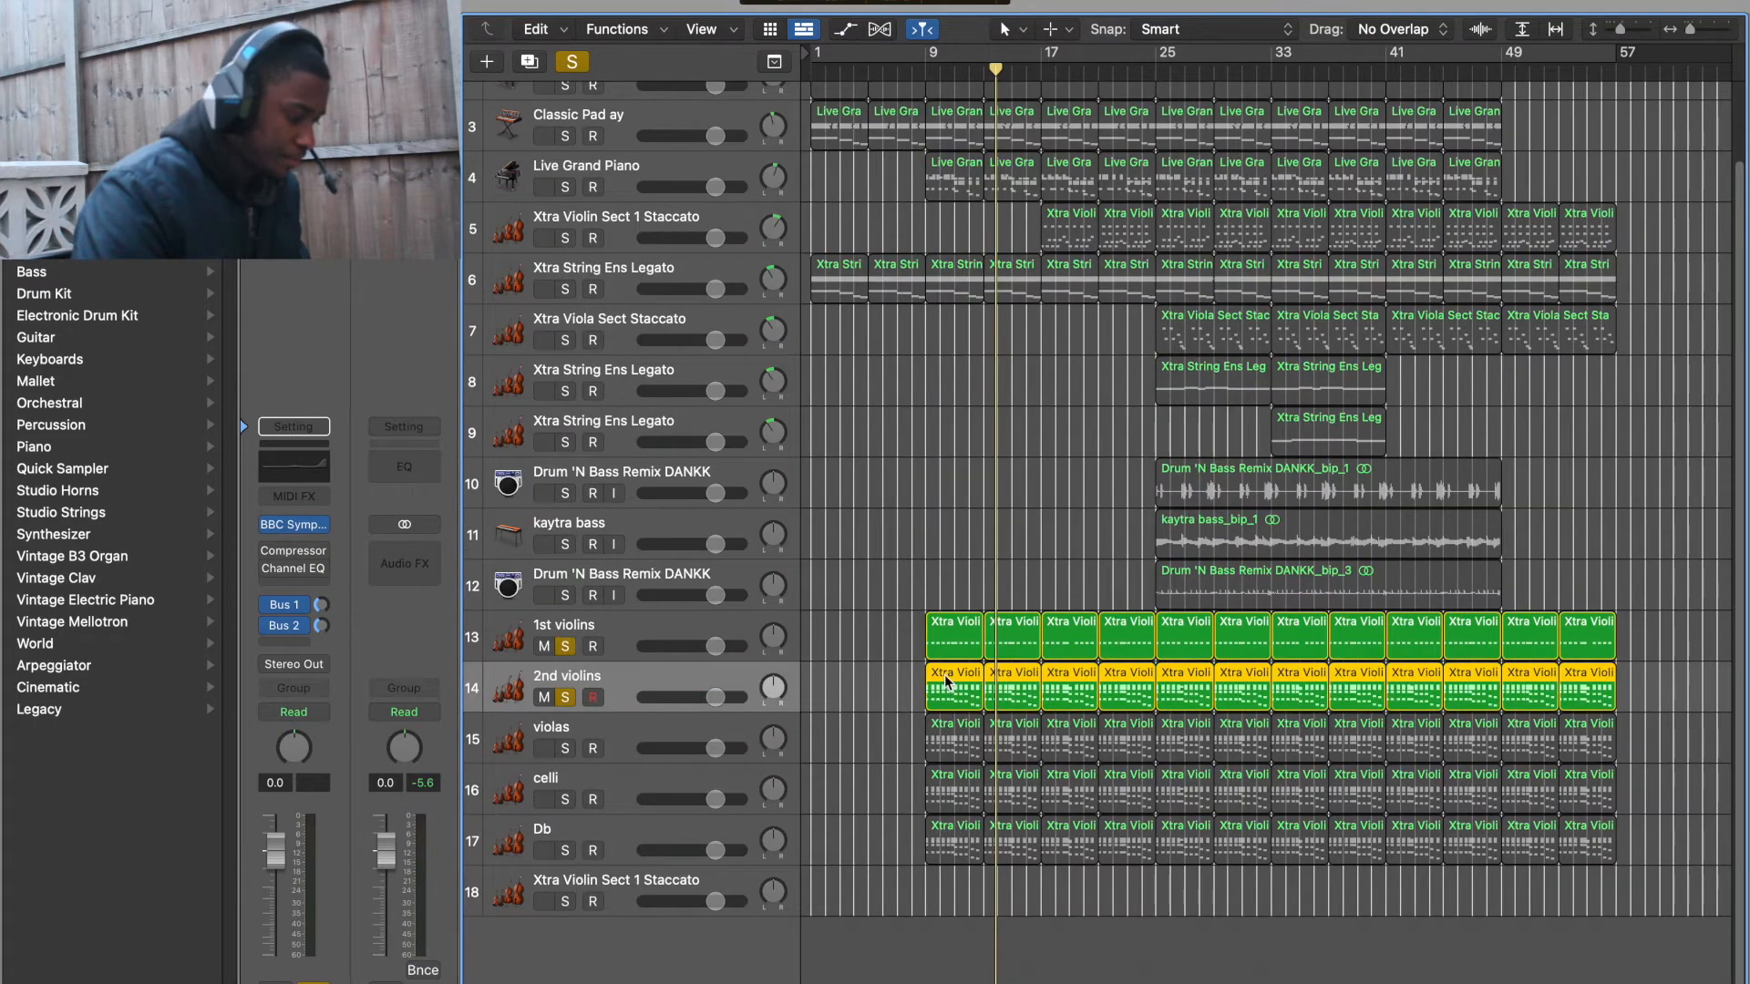
Open the 2nd violins regions in an enlarged Piano Roll and delete their highest row of notes.
double_click(948, 681)
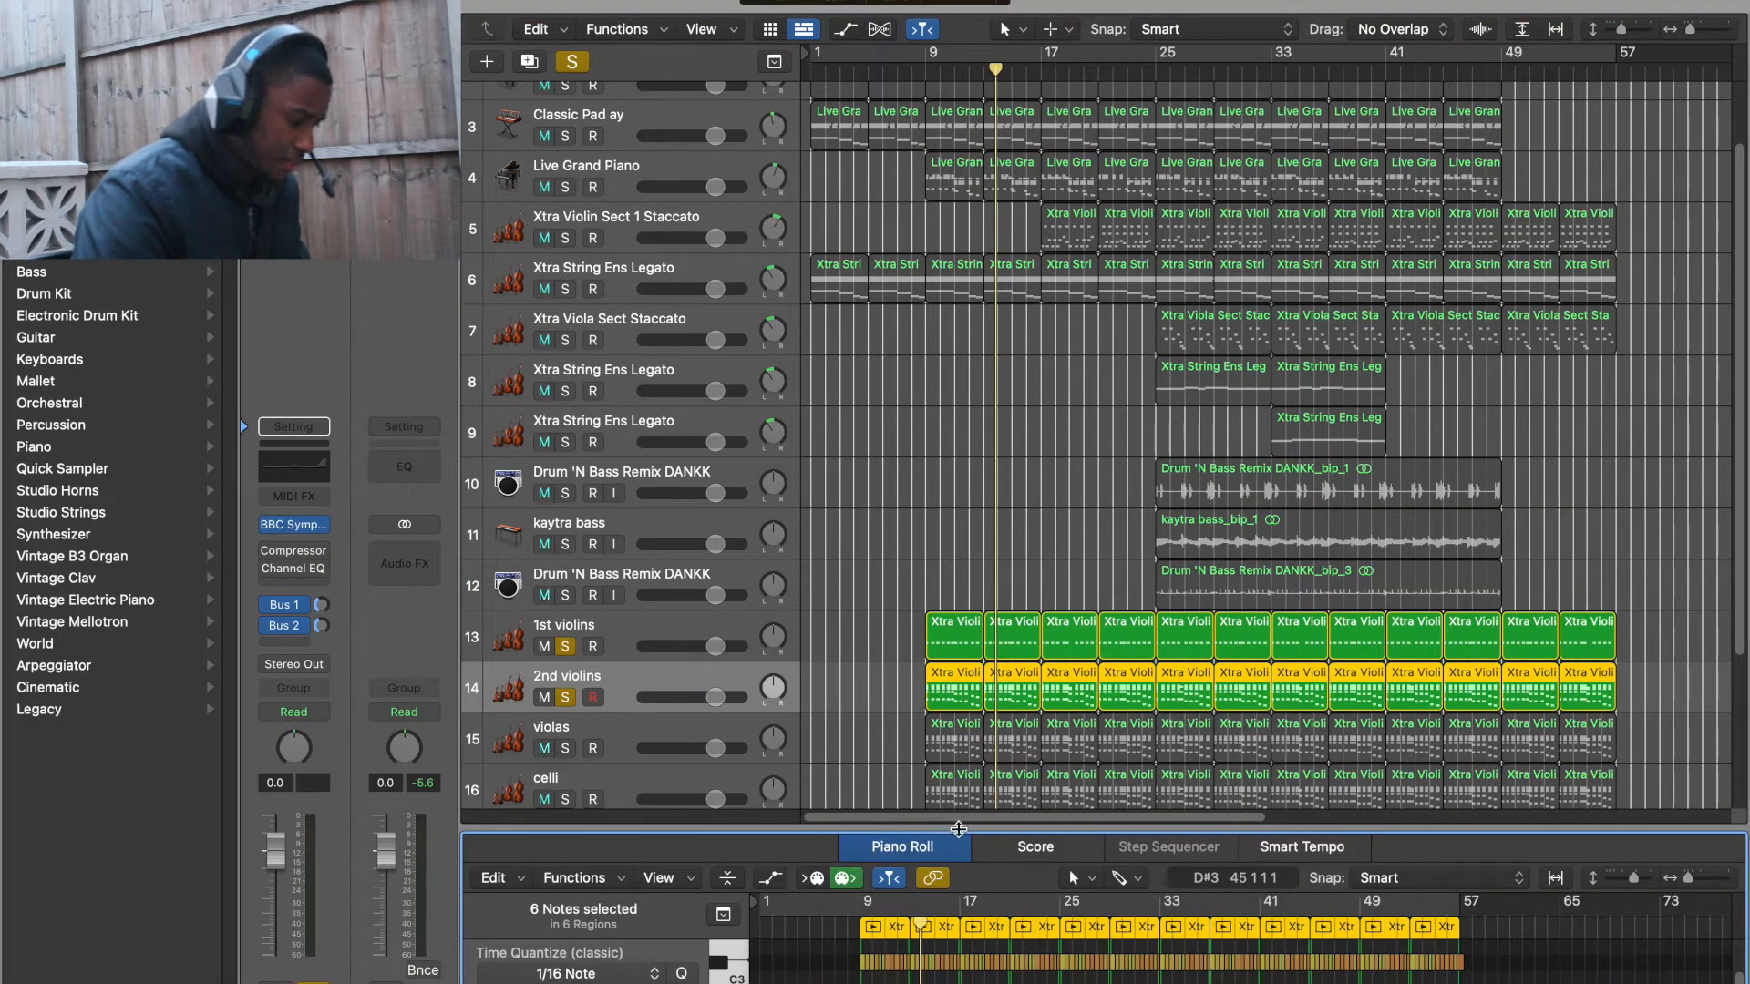
drag(958, 829, 959, 107)
scroll(1140, 558, up, 5)
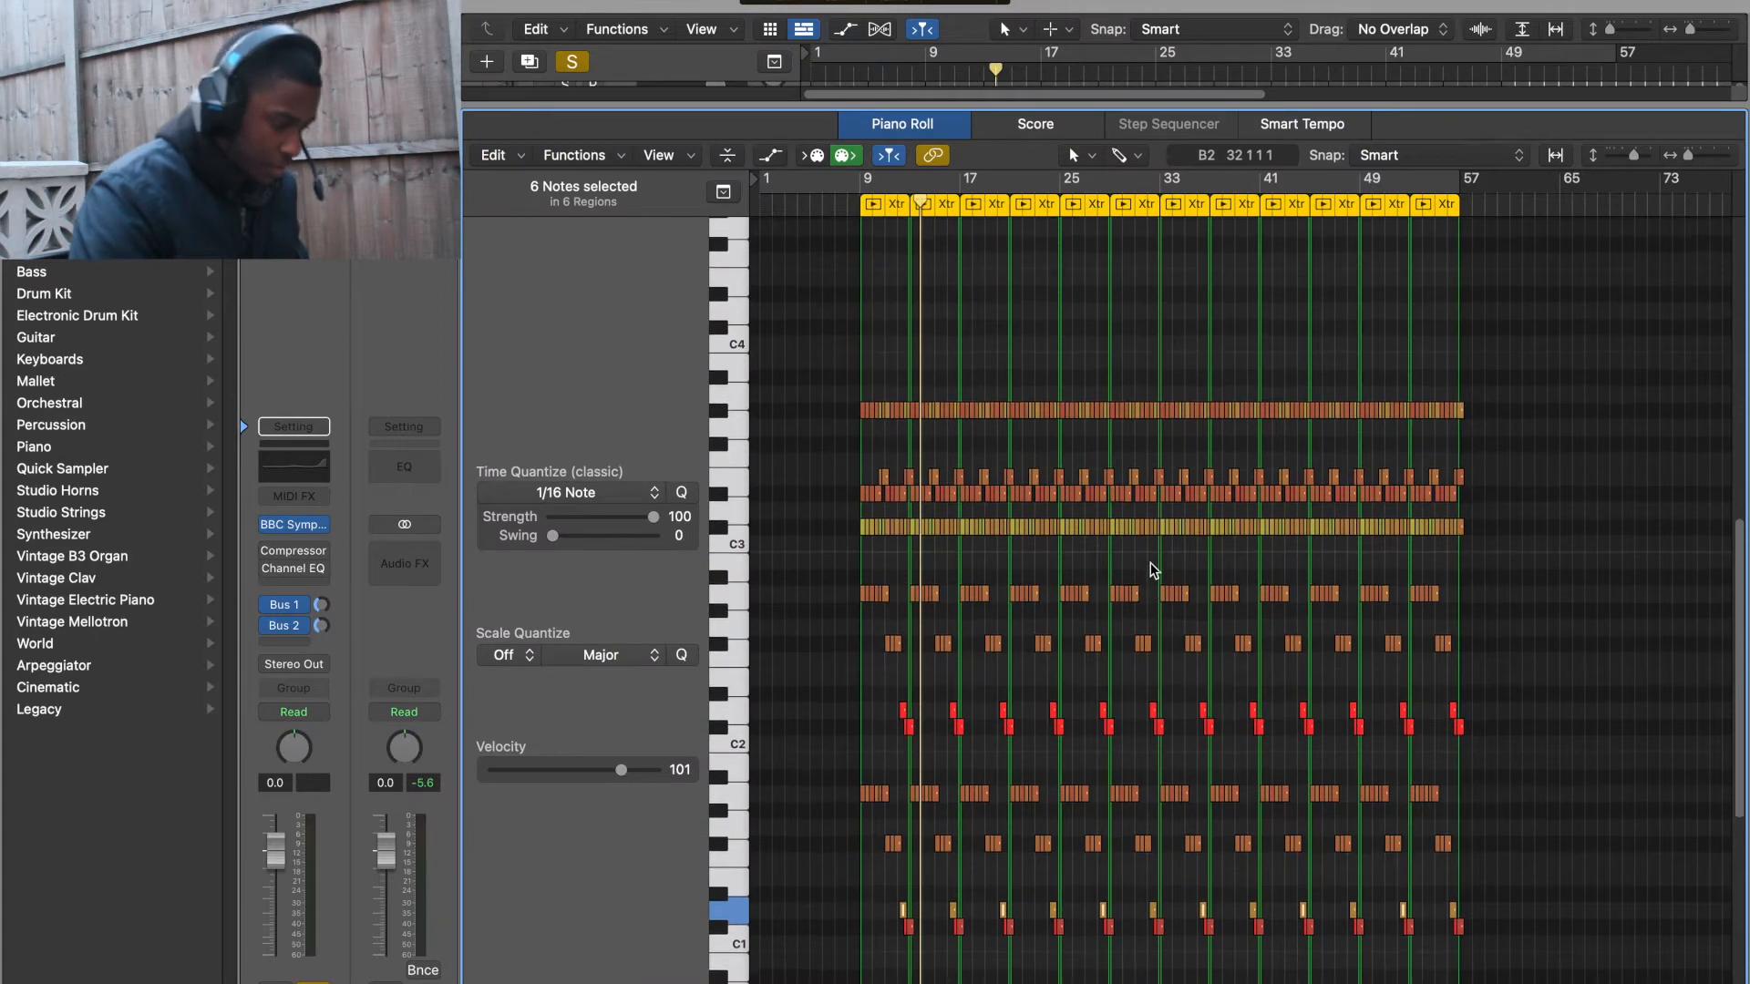
click(823, 393)
drag(823, 399, 1695, 406)
key(Delete)
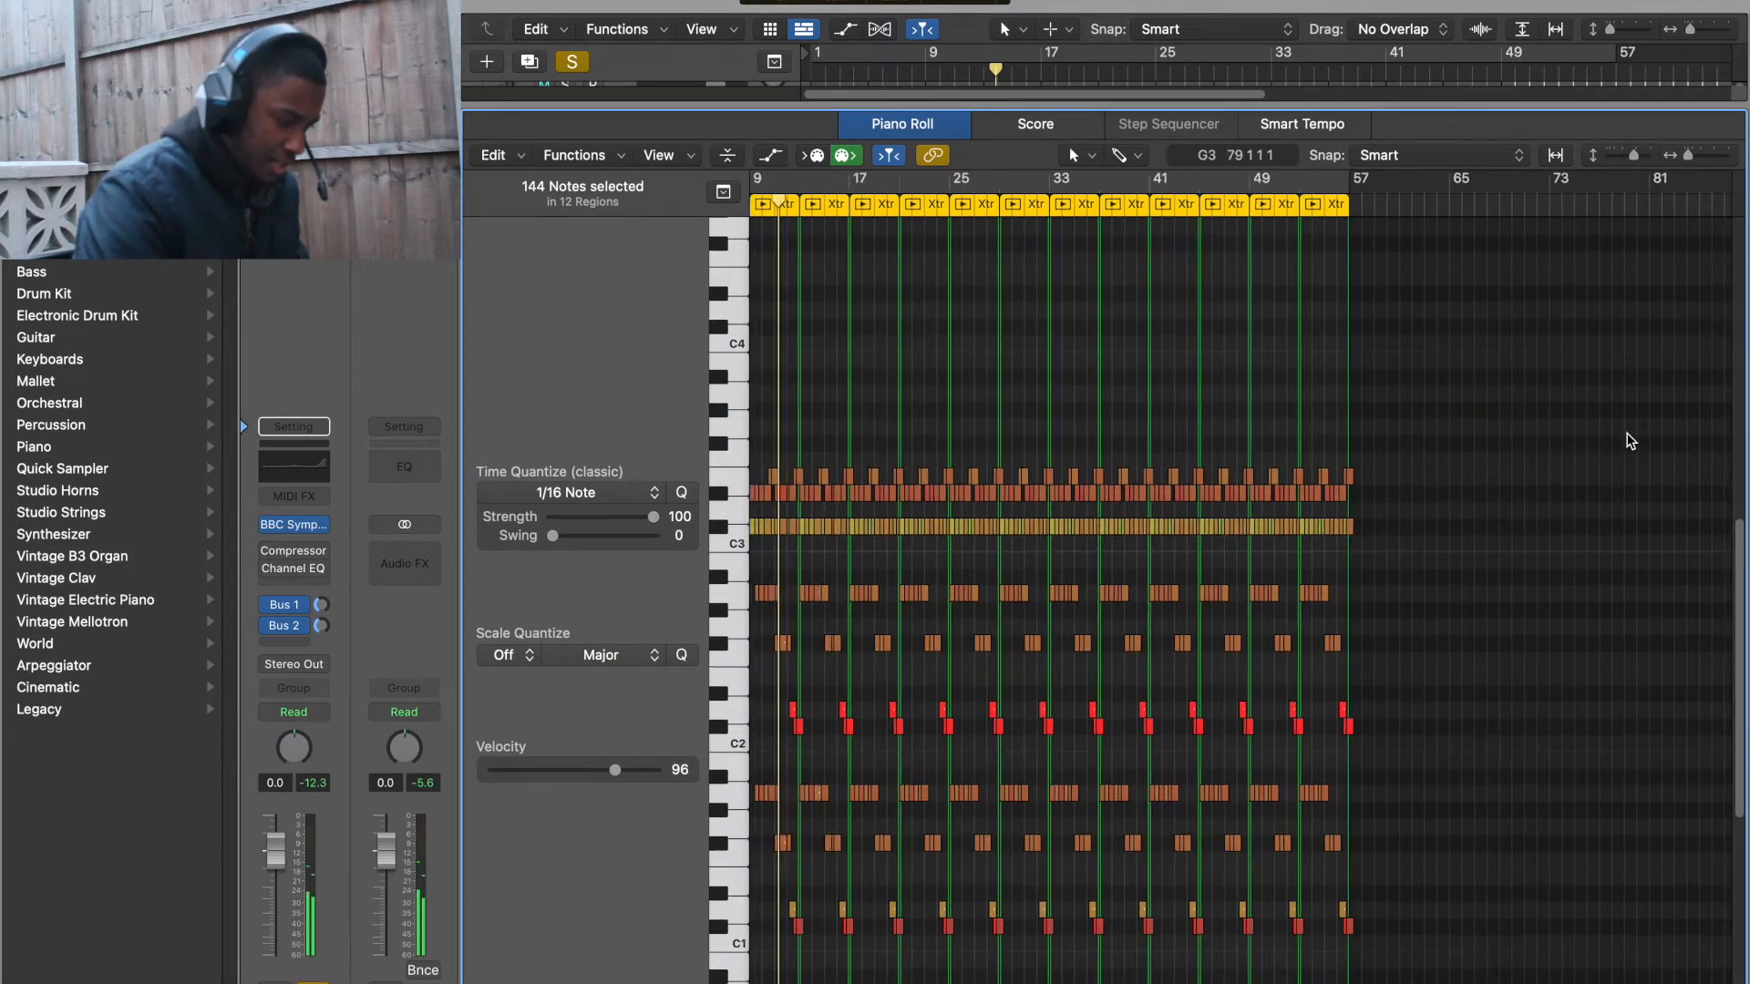
Delete the lower note rows from the 2nd violins regions, keeping only the second-highest line, and play both violin parts together.
scroll(1630, 441, left, 3)
drag(823, 531, 1602, 824)
key(Delete)
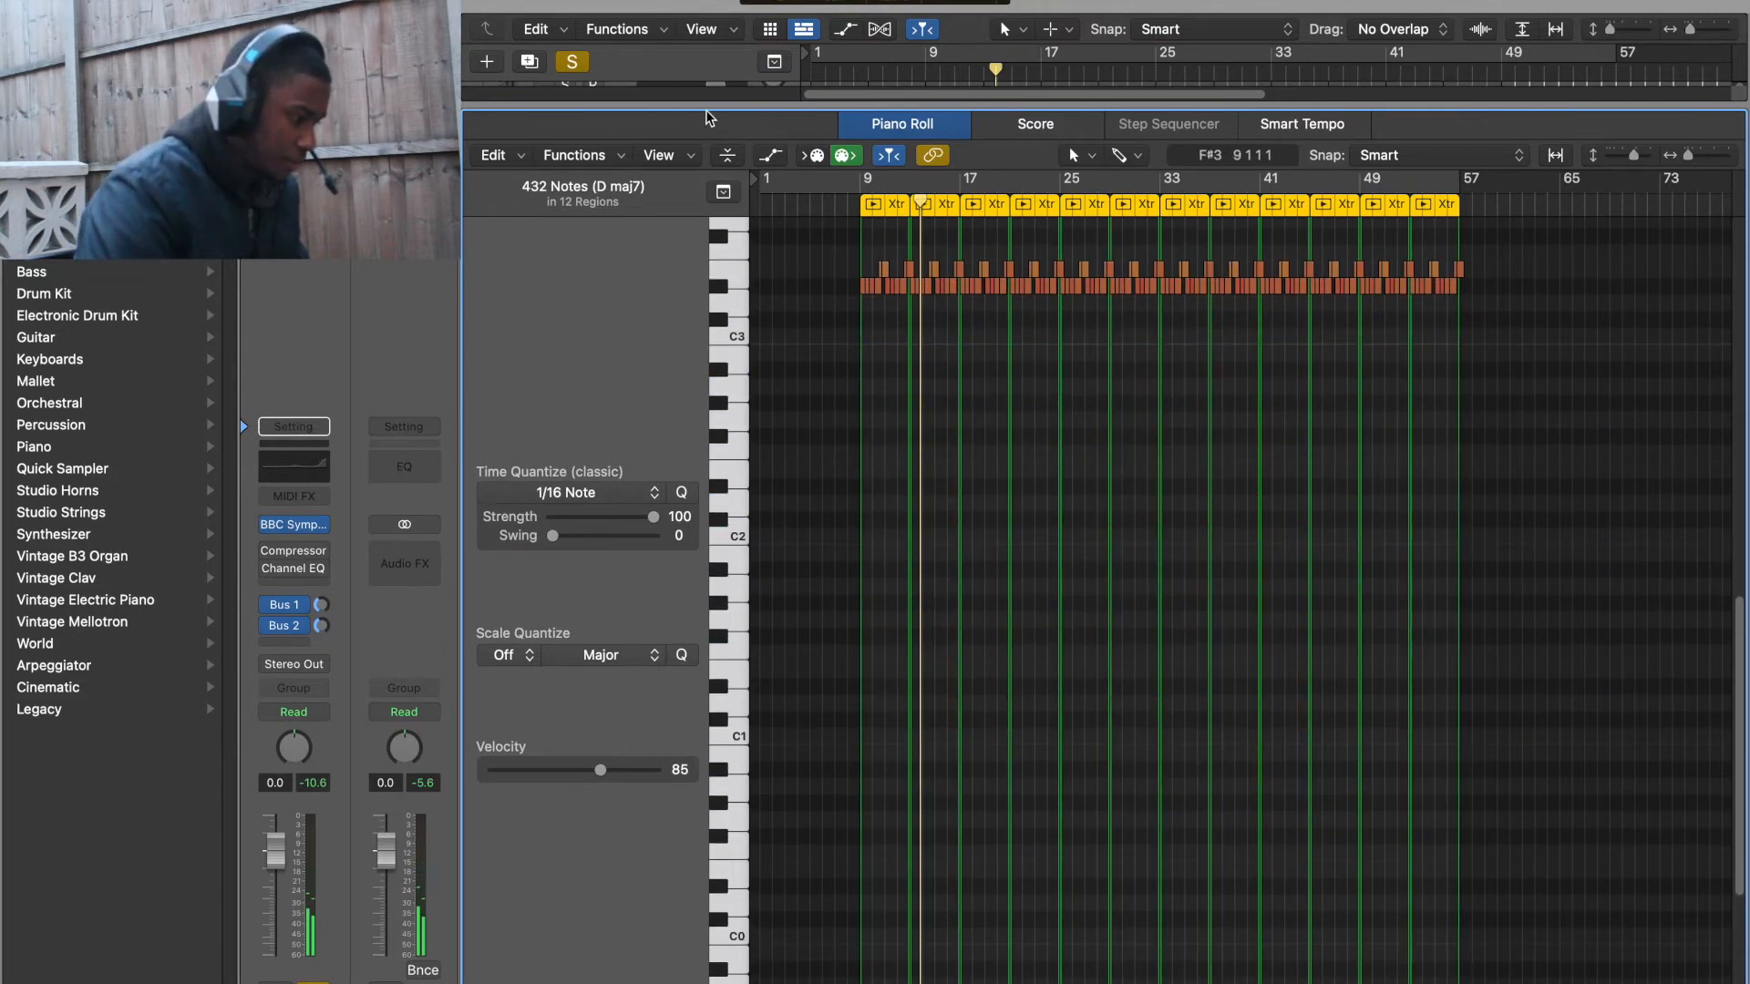
drag(697, 104, 750, 527)
key(space)
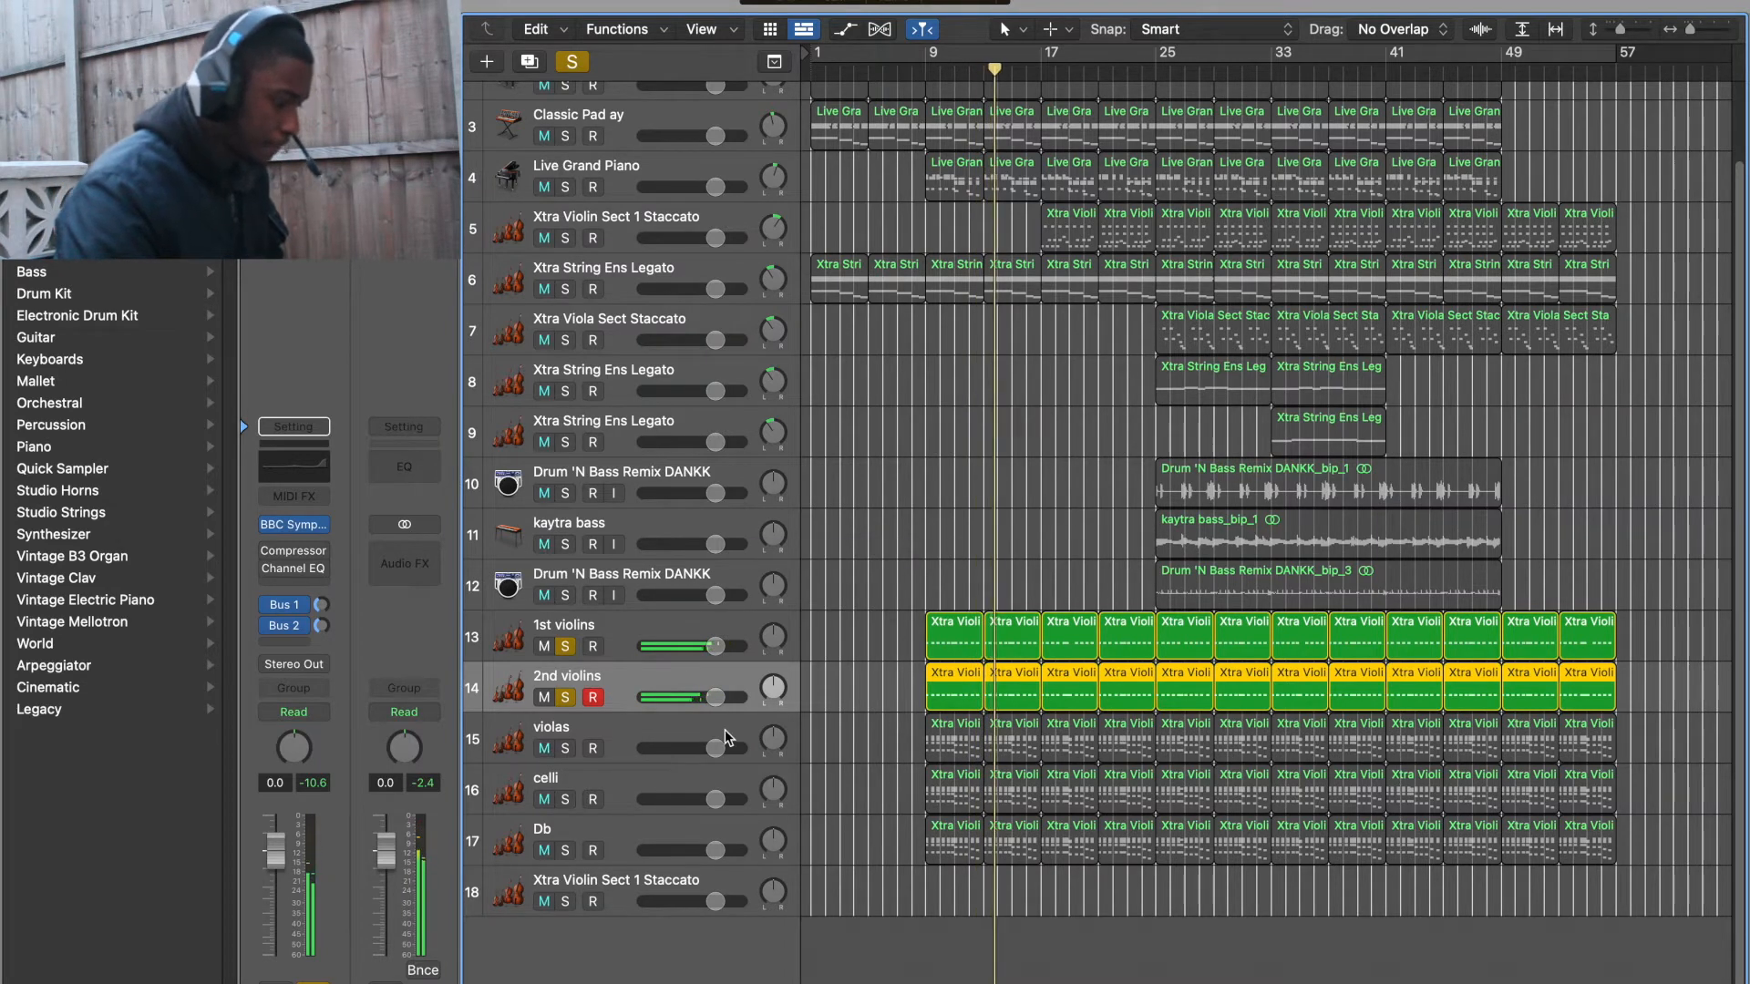
Solo the violas track, select all its regions and open them in the Piano Roll.
click(565, 748)
drag(870, 743, 1604, 740)
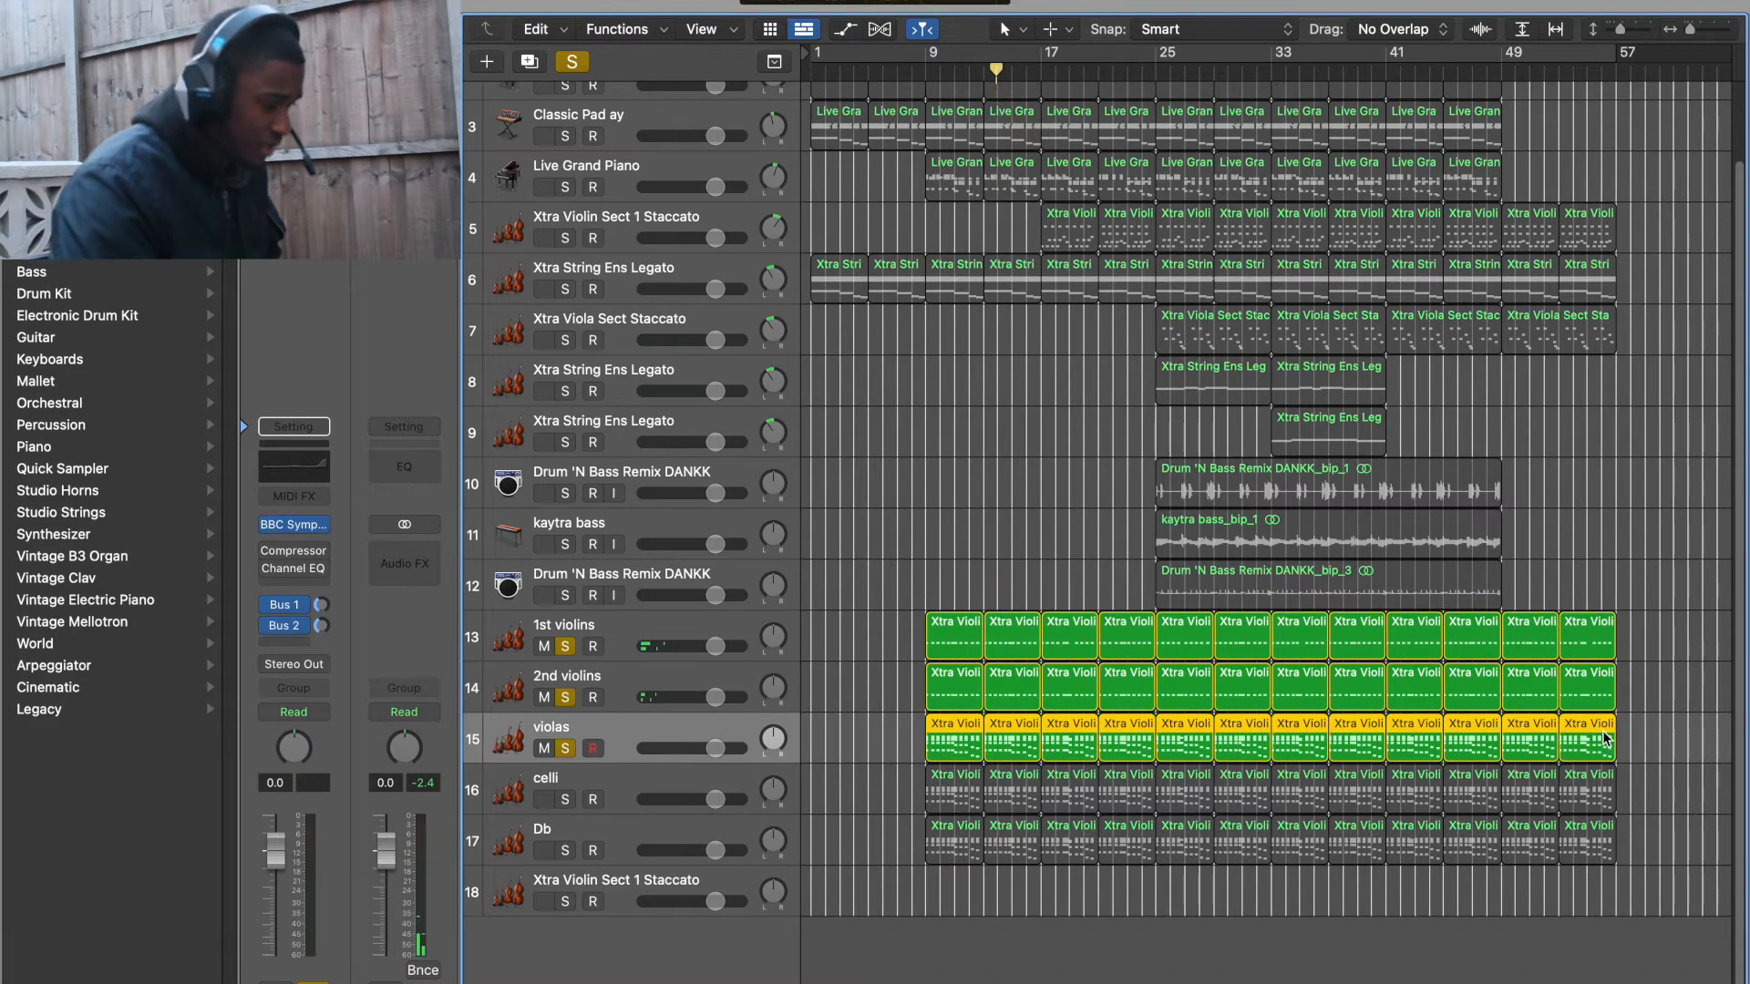
double_click(1604, 740)
scroll(1601, 734, down, 2)
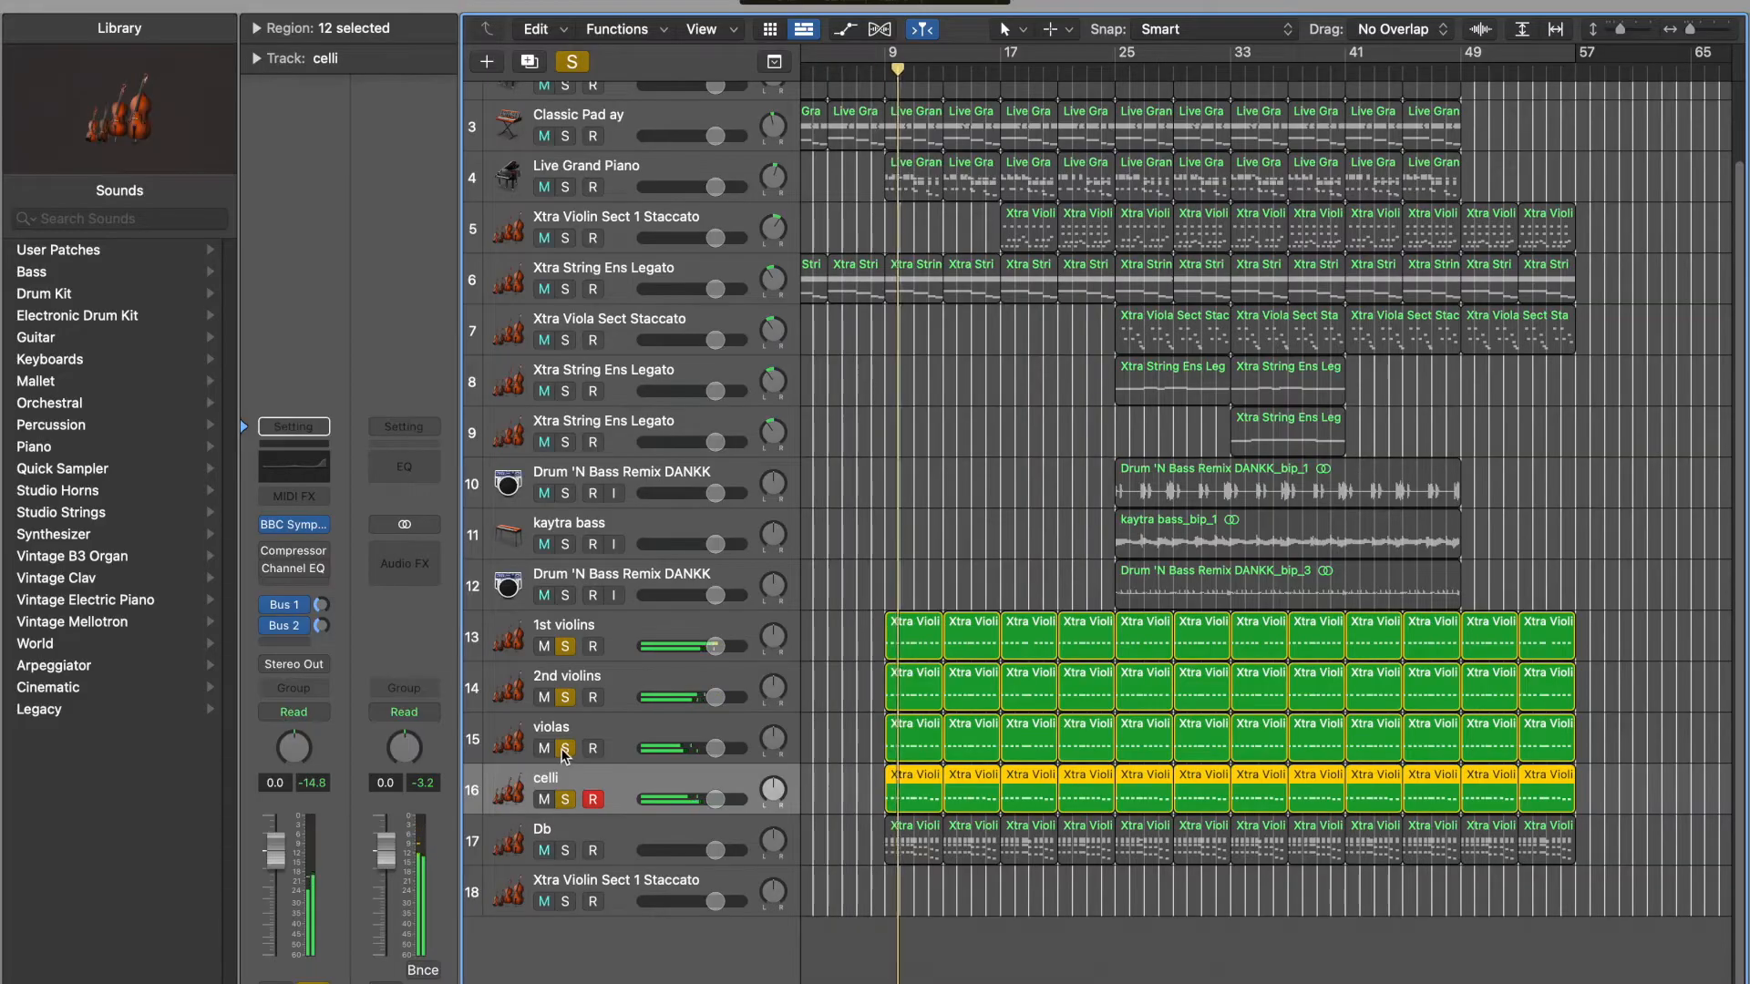
Unsolo the viola and violin tracks during playback to listen to the celli alone.
click(565, 749)
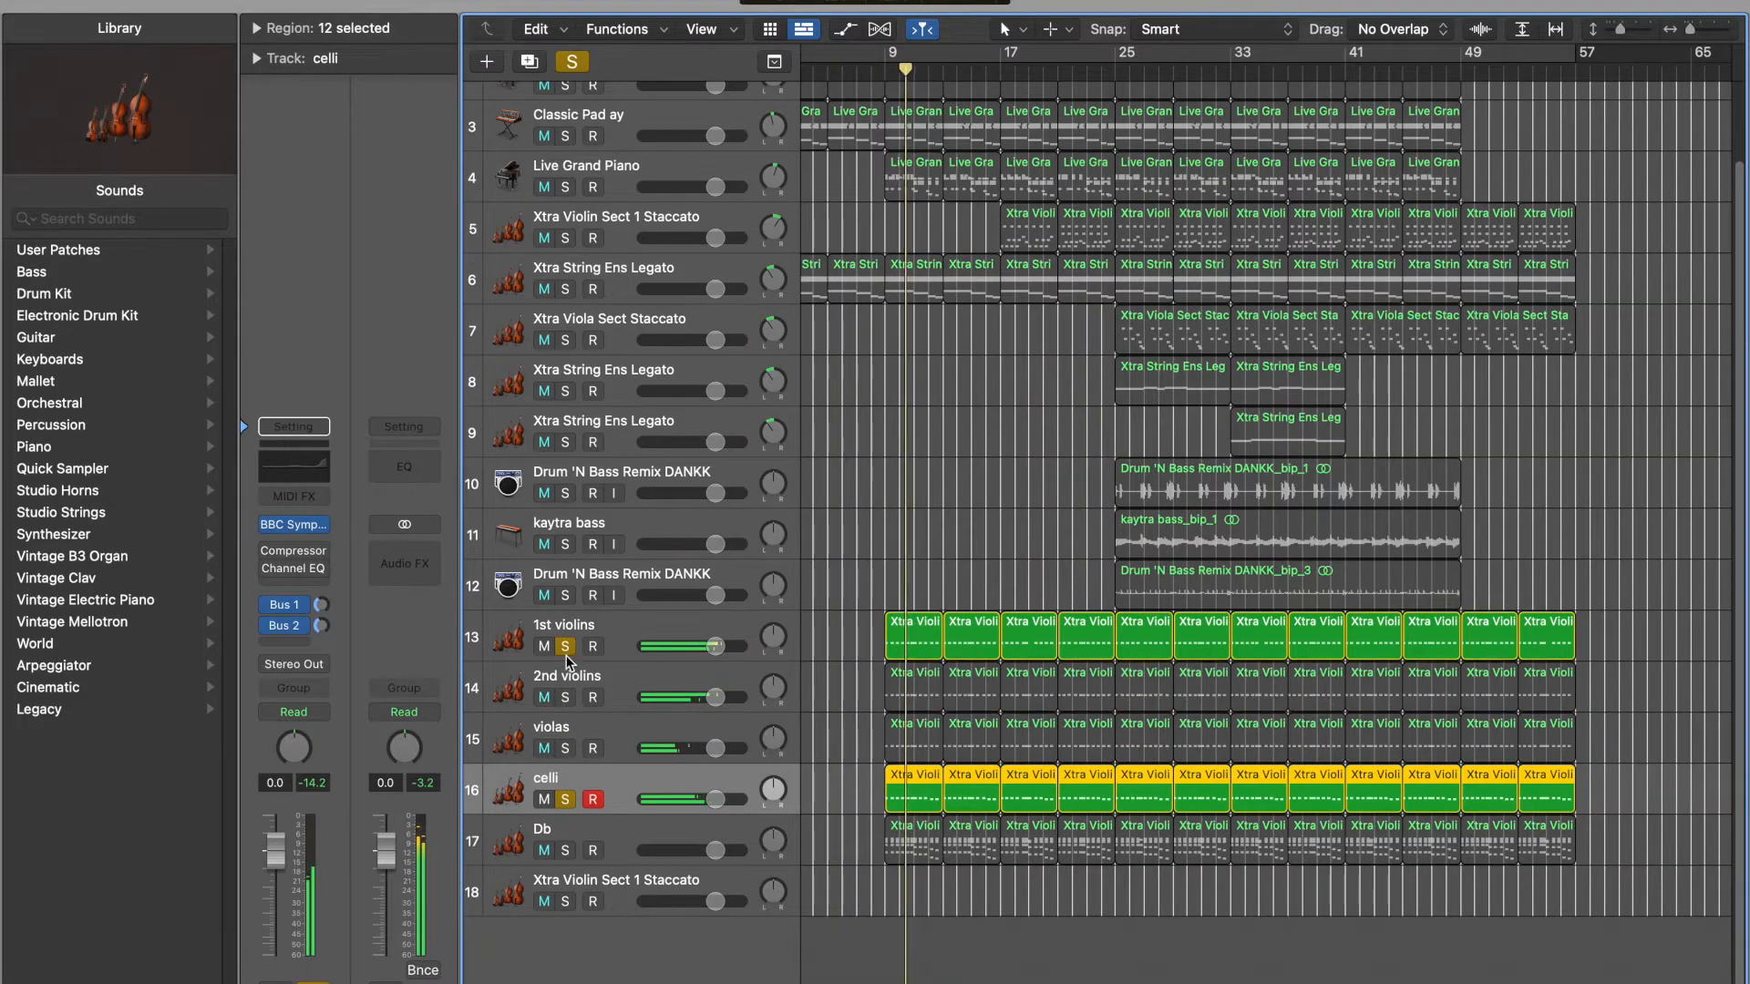
click(566, 652)
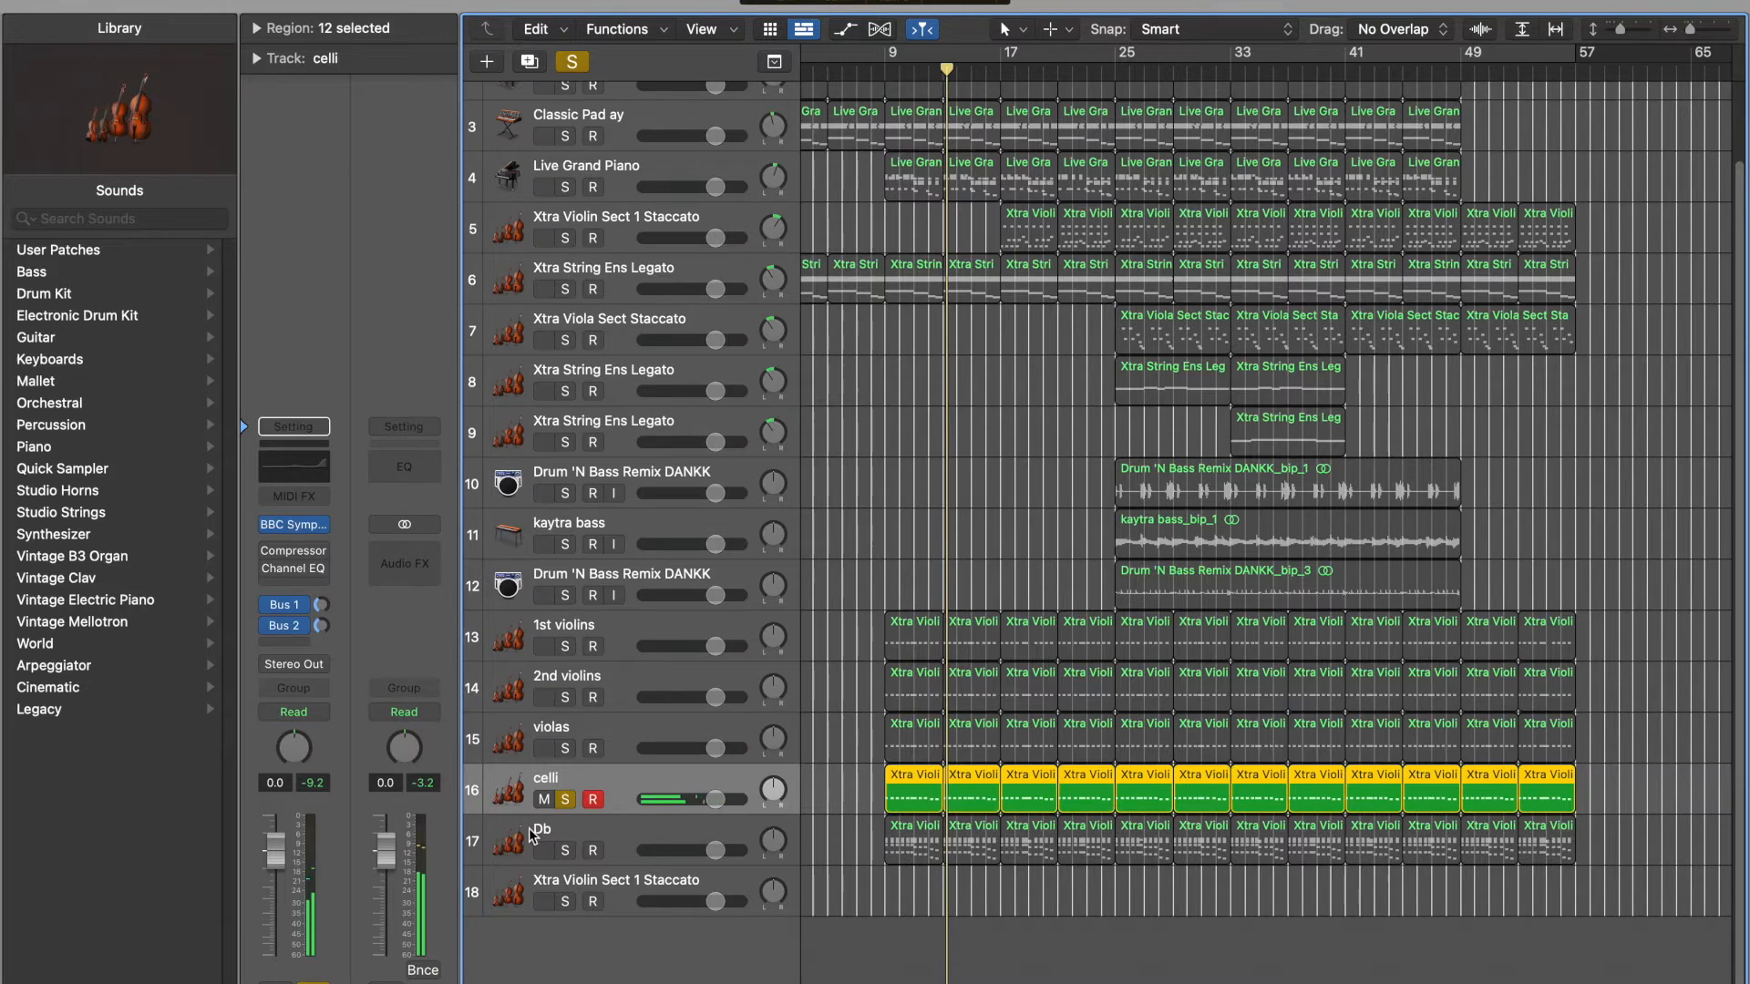
Solo the Db track and clear the upper note rows from its regions in the Piano Roll, keeping the lowest line.
click(565, 850)
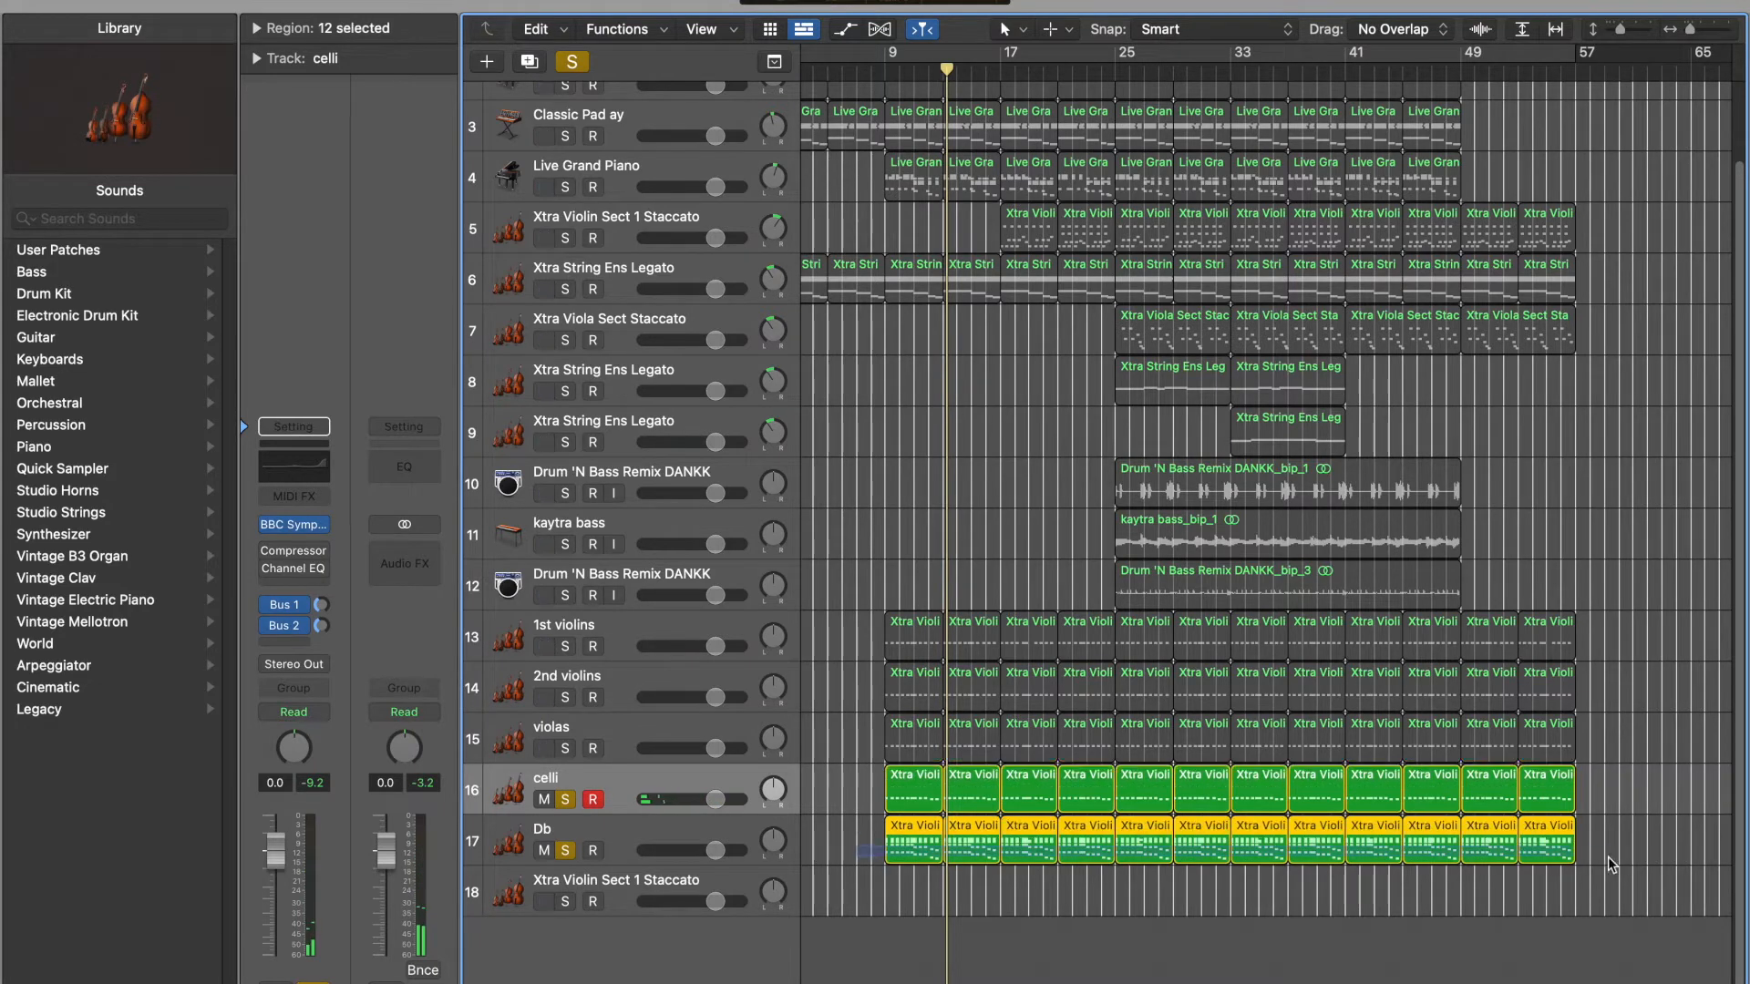
key(Down)
double_click(1561, 841)
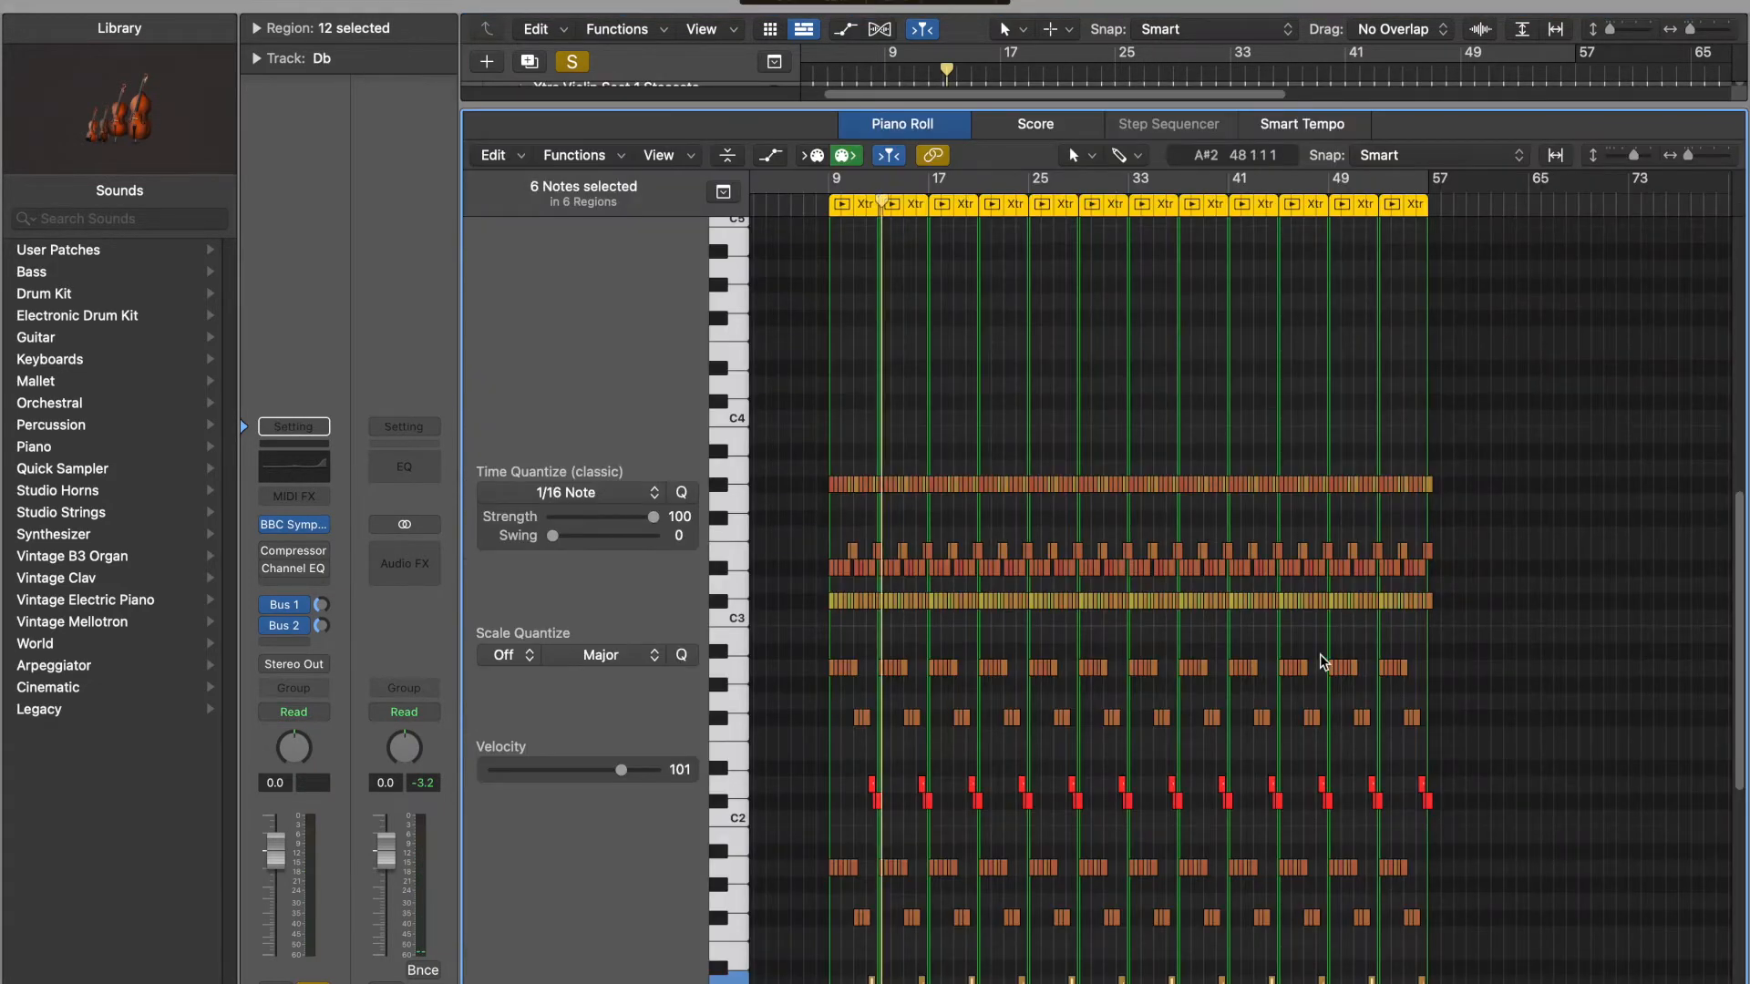
drag(1517, 635, 789, 247)
Open BBC Symphony Orchestra on the Db track and replace the Basses staccato technique with Short Pizzicato.
click(293, 524)
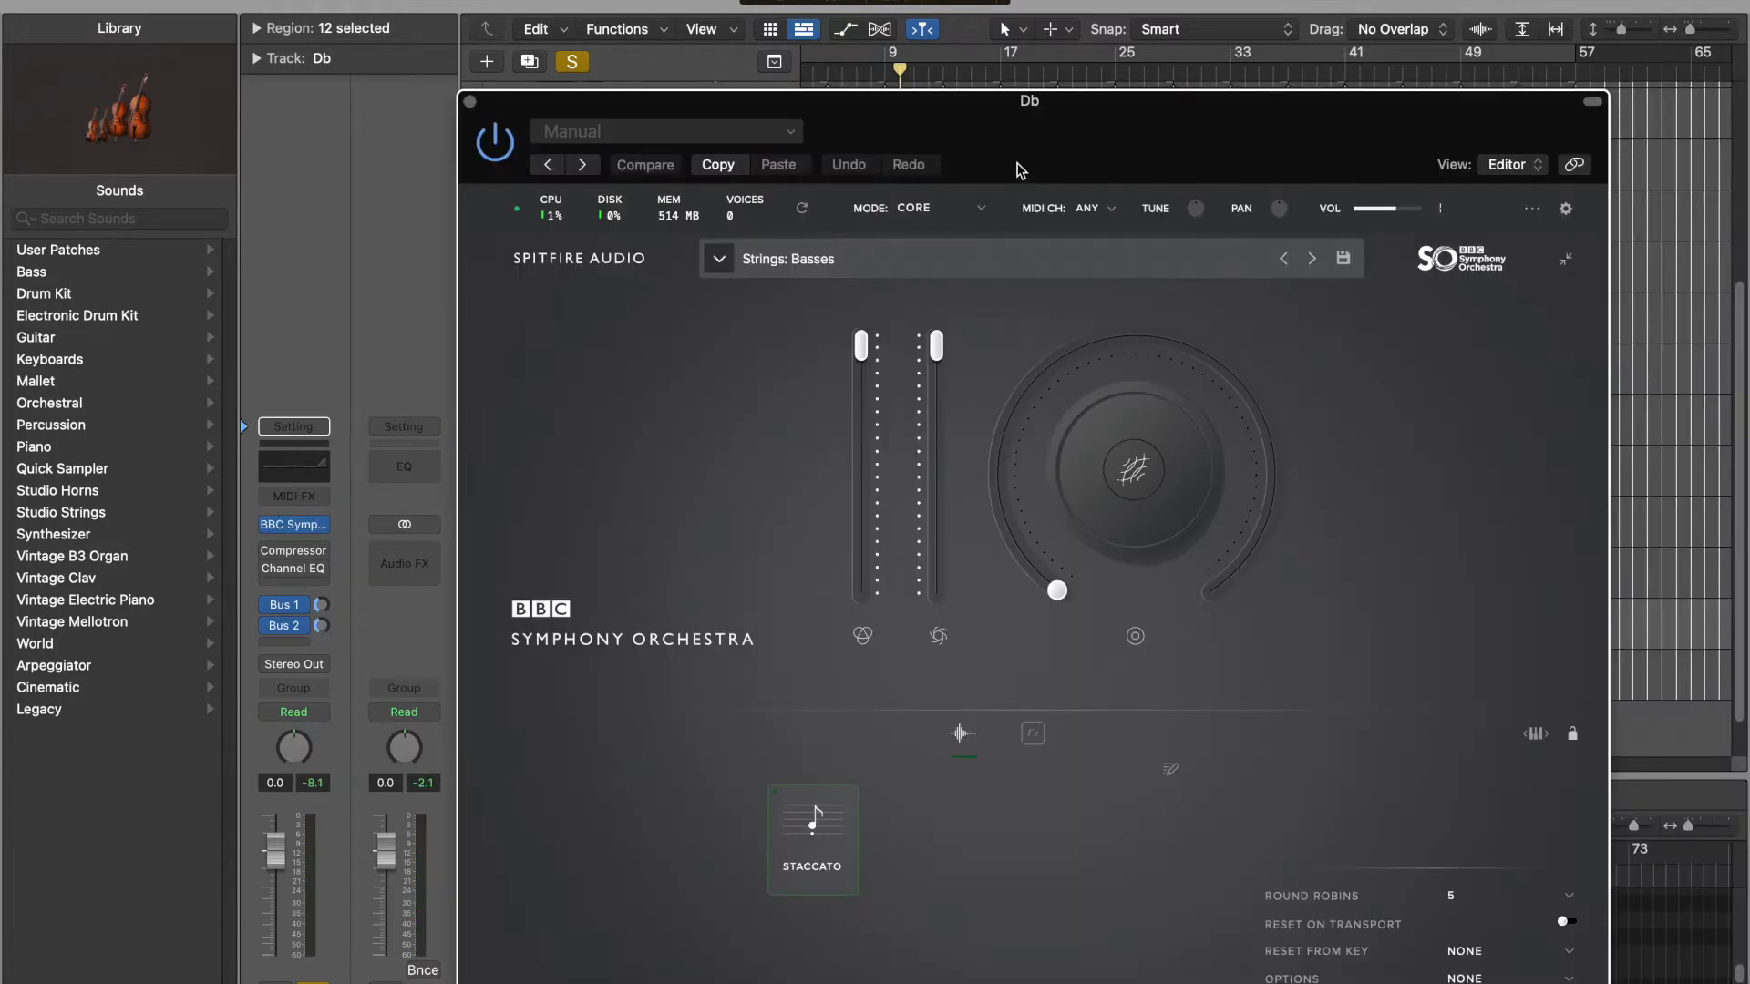
drag(1017, 163, 1002, 46)
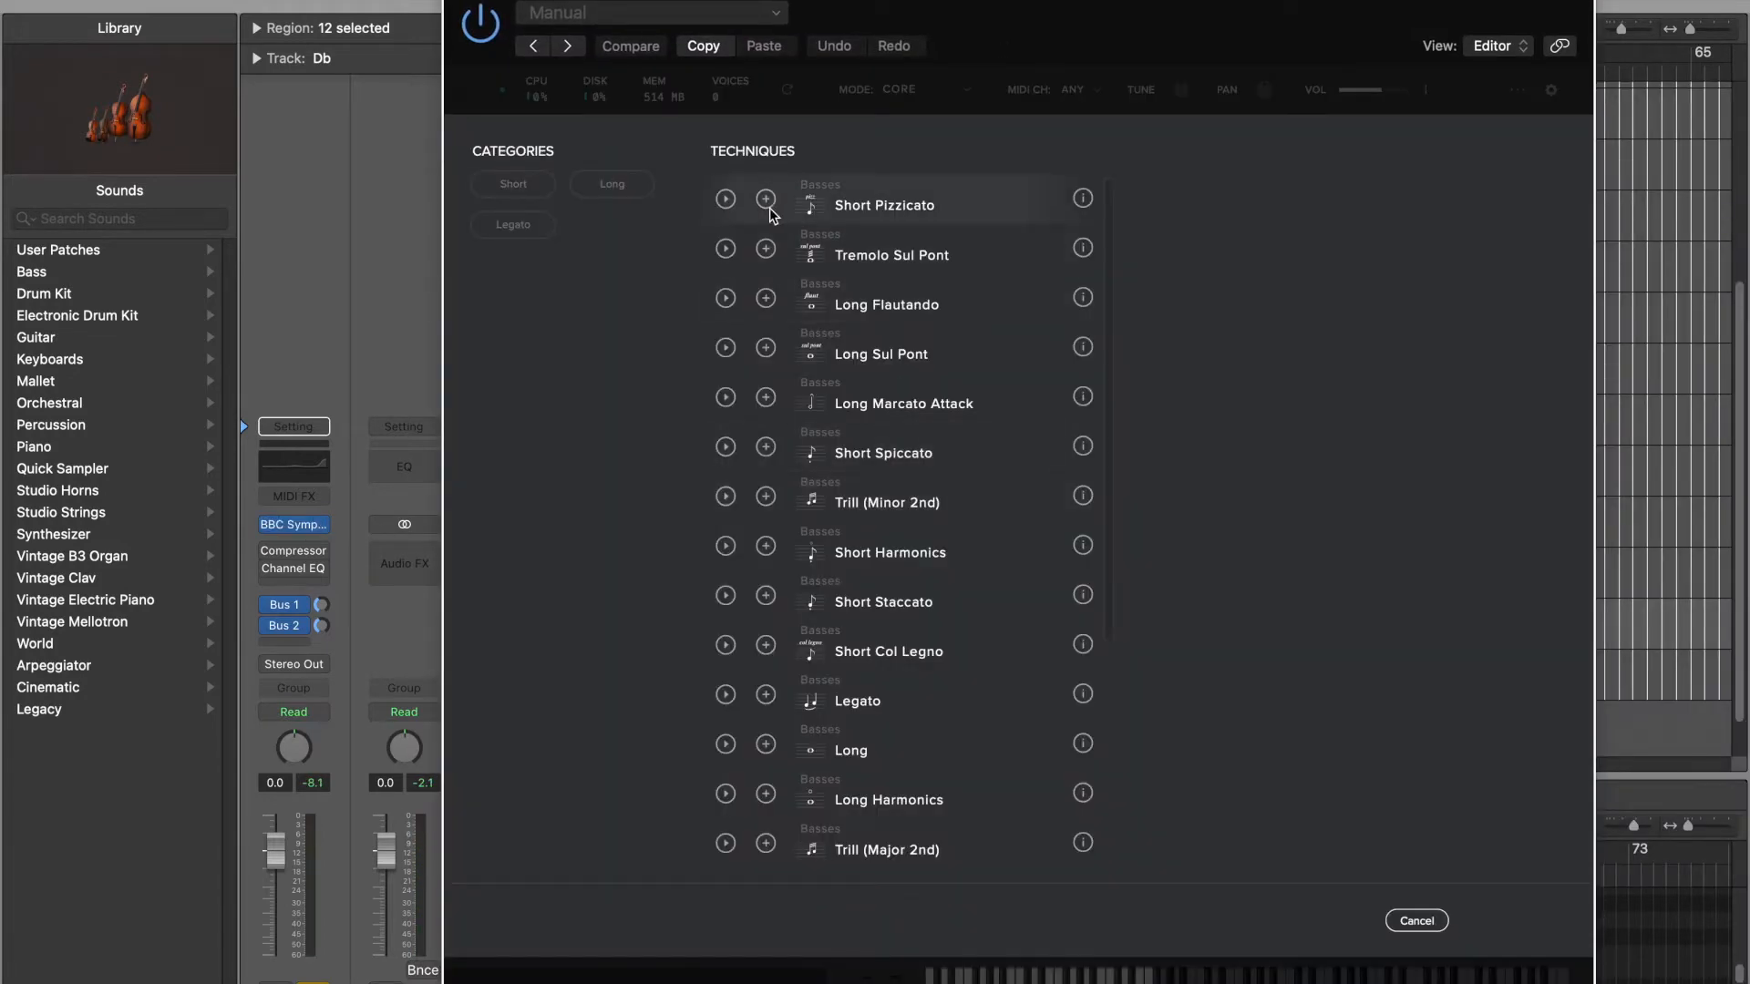
click(768, 206)
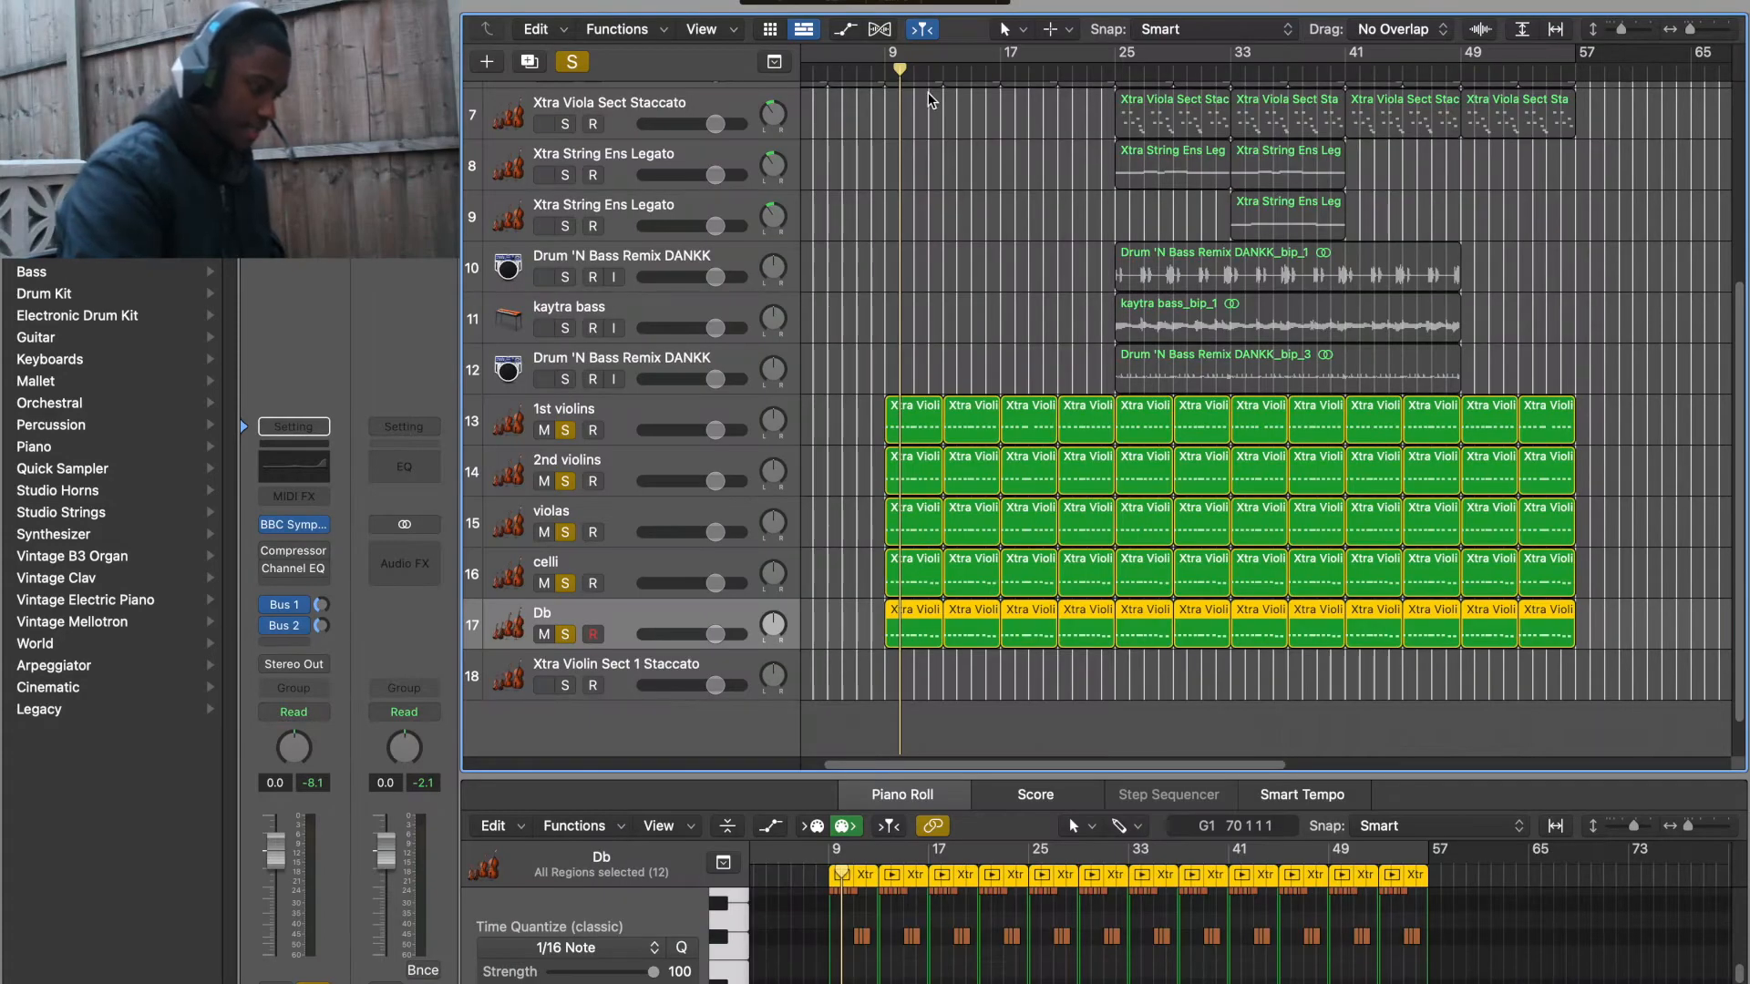
Play the string tracks from bar 9 and unsolo the violins, violas and celli to hear the Db part alone.
click(882, 69)
key(space)
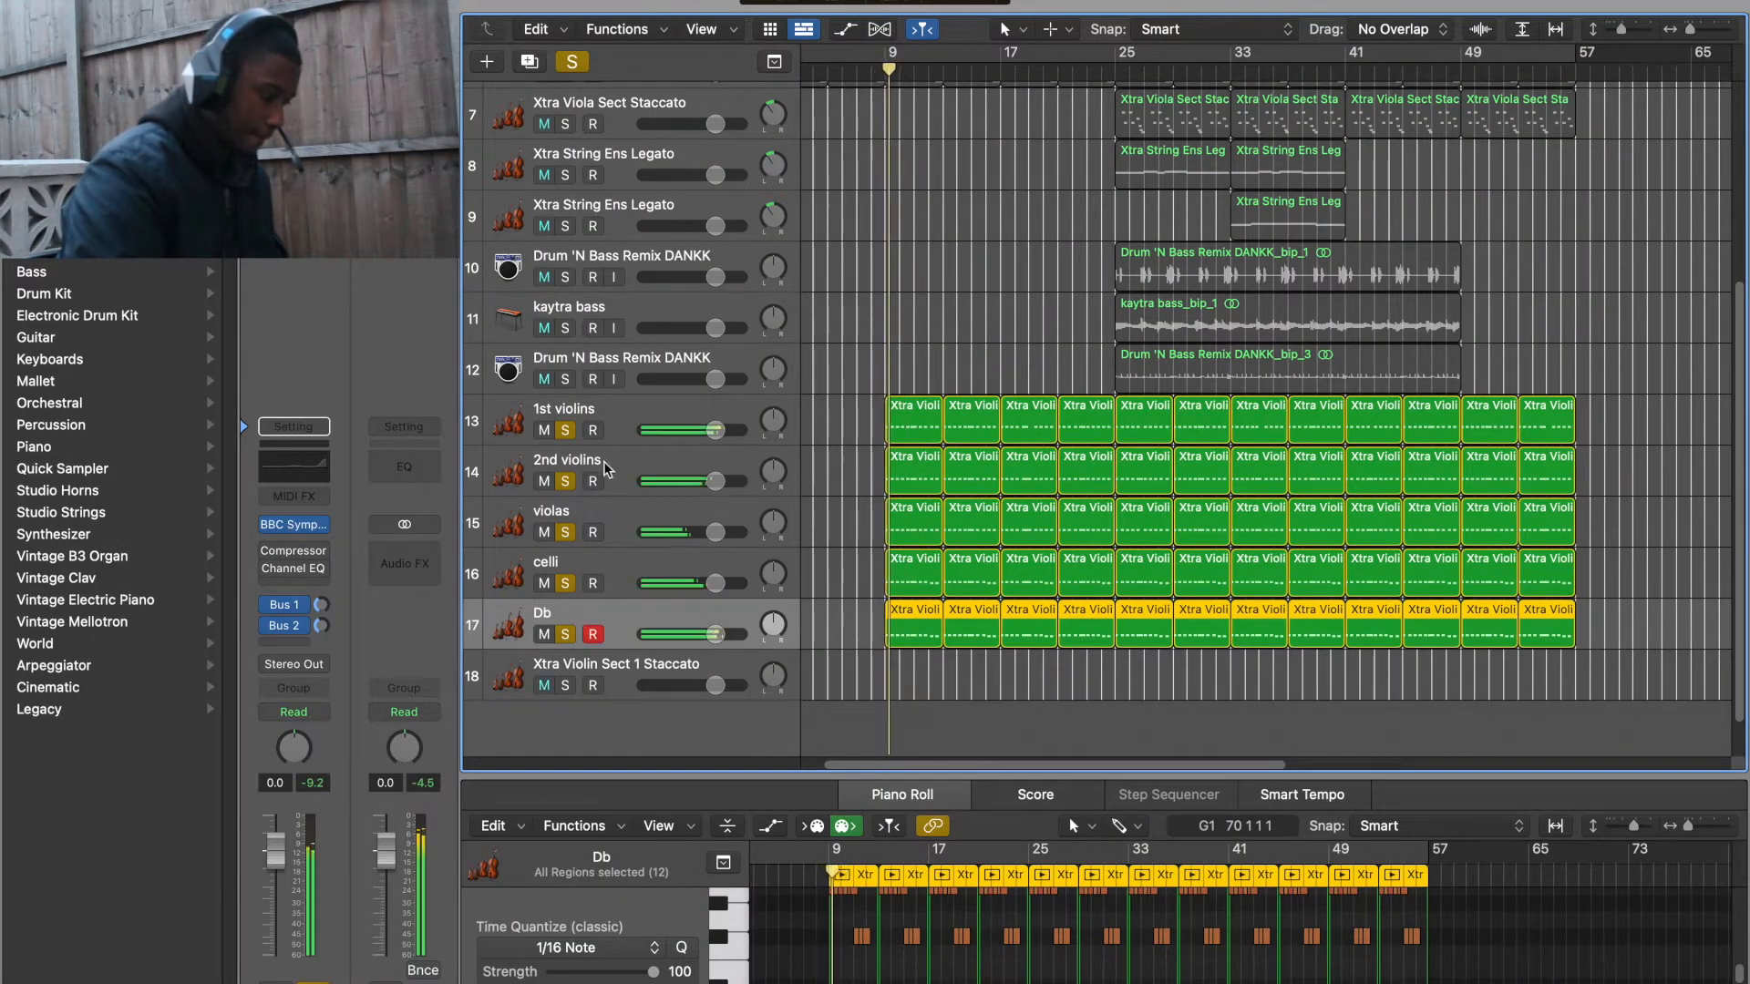
click(565, 430)
click(565, 481)
click(565, 532)
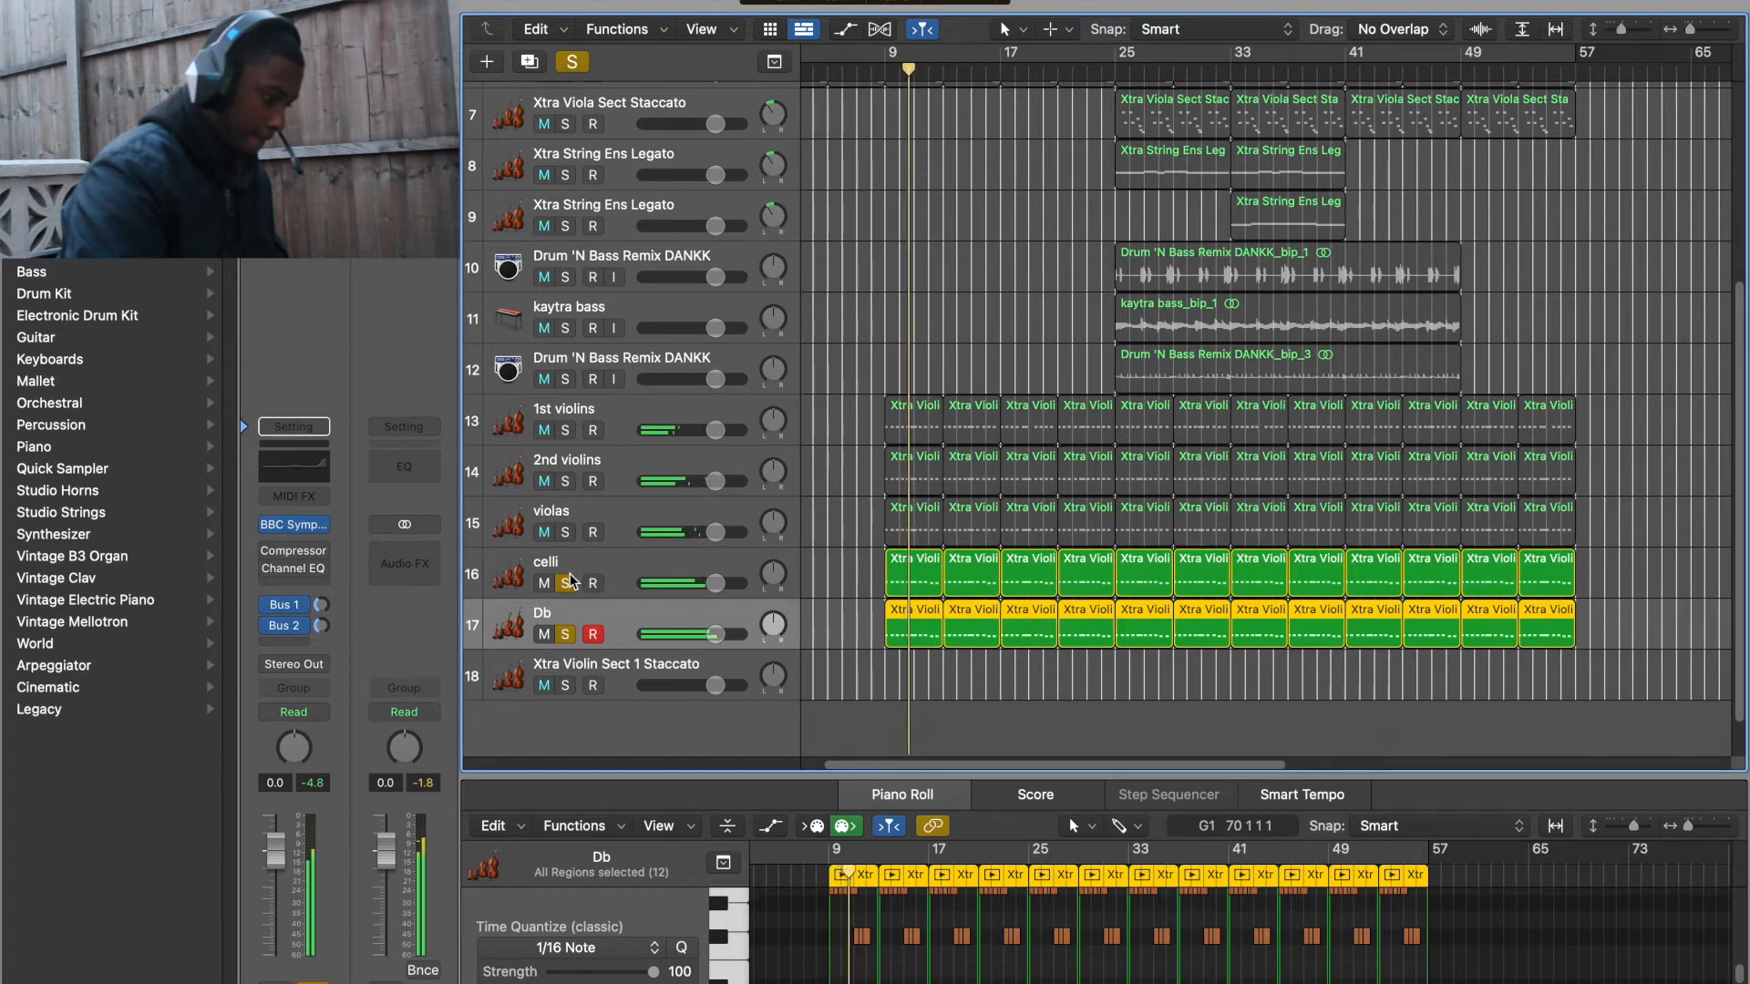
click(566, 584)
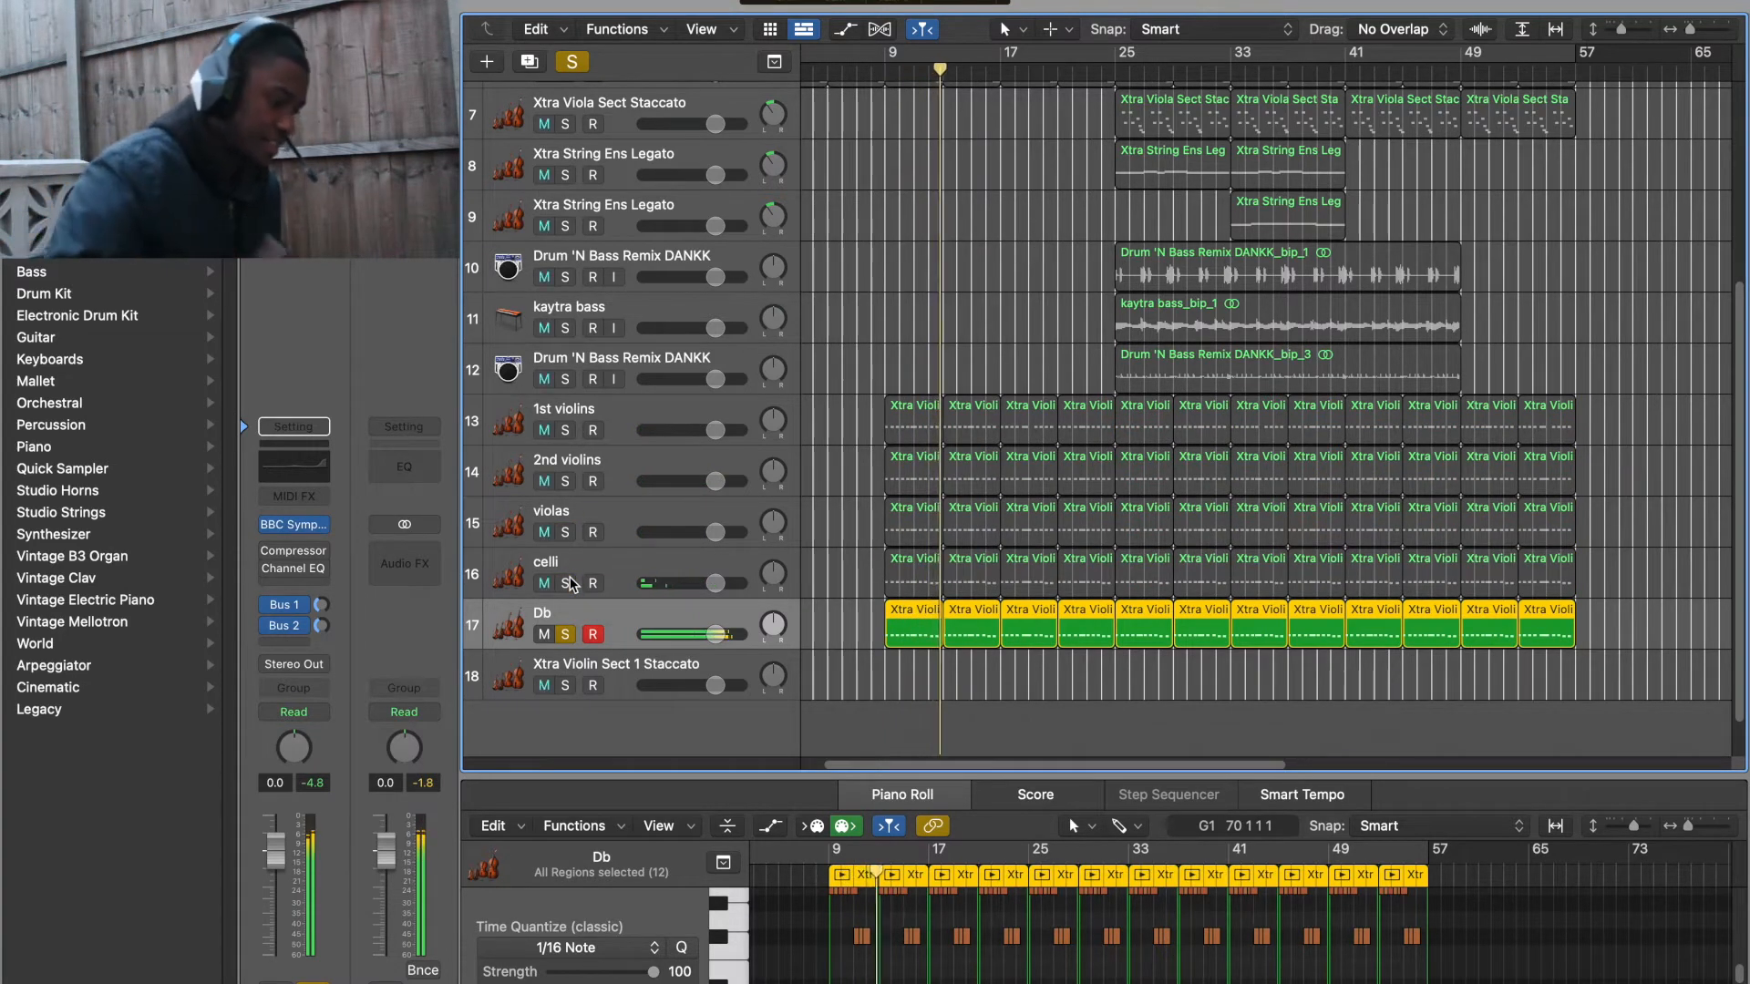
Solo the celli, violas, 2nd violins and 1st violins again one by one to hear the string parts build up.
click(566, 583)
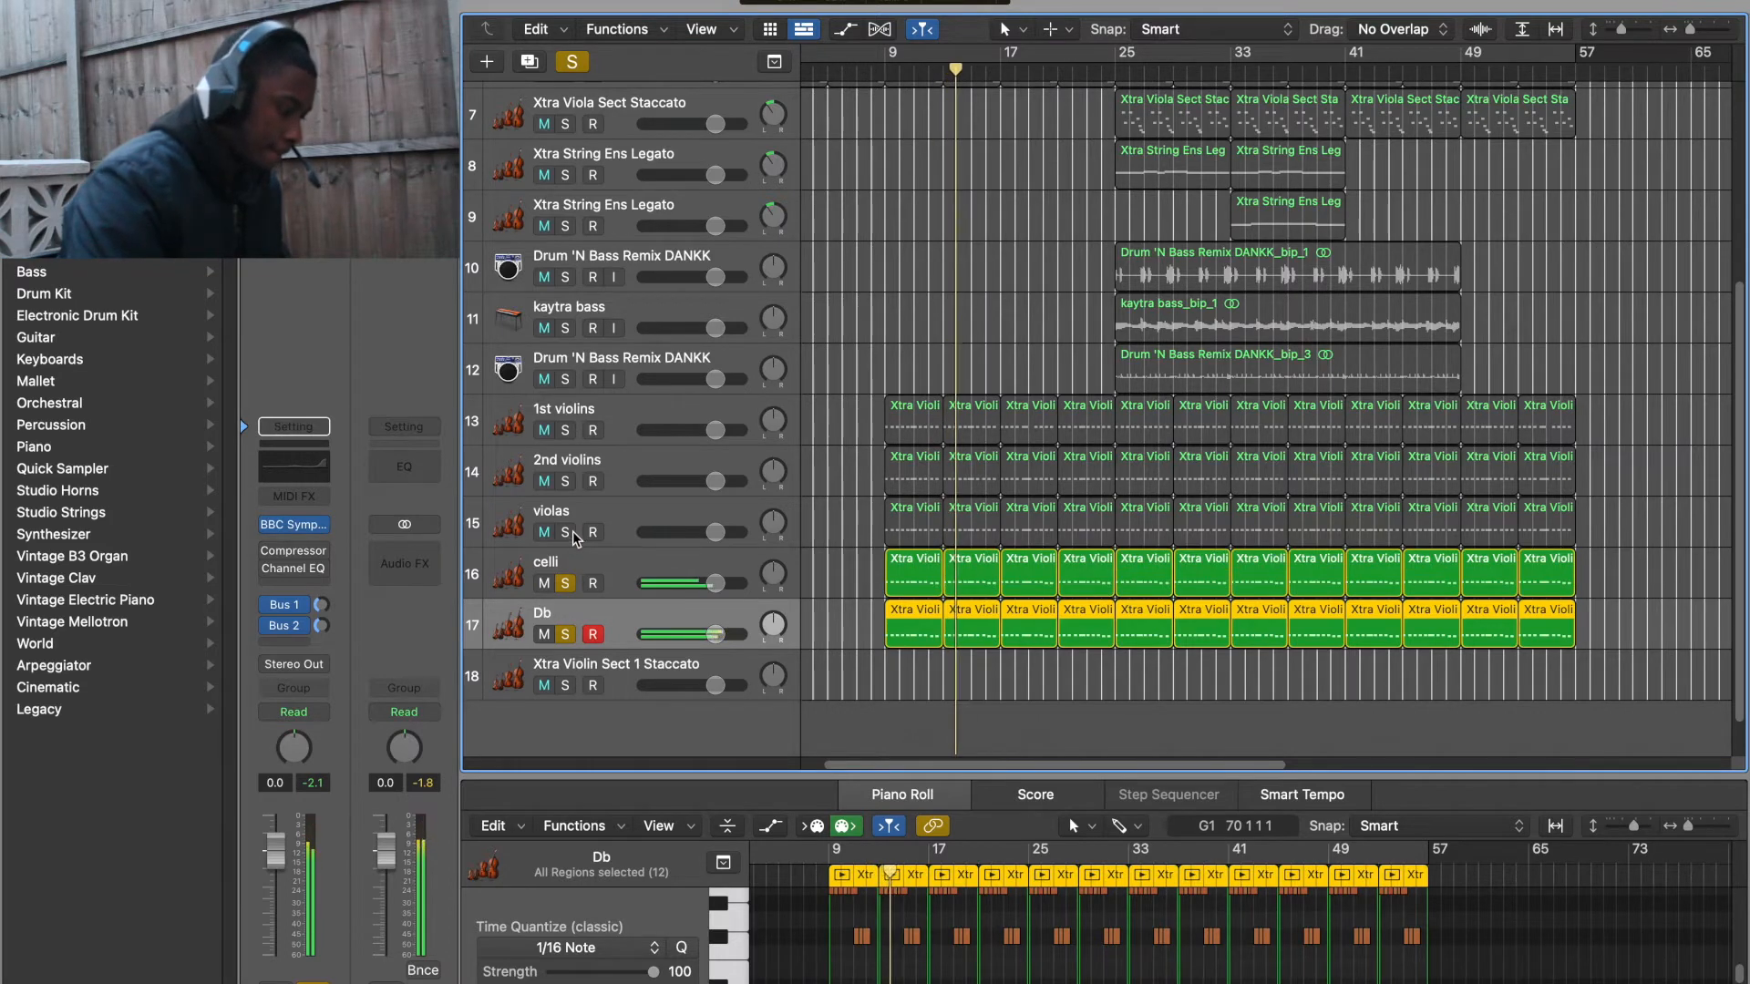
click(565, 532)
click(566, 482)
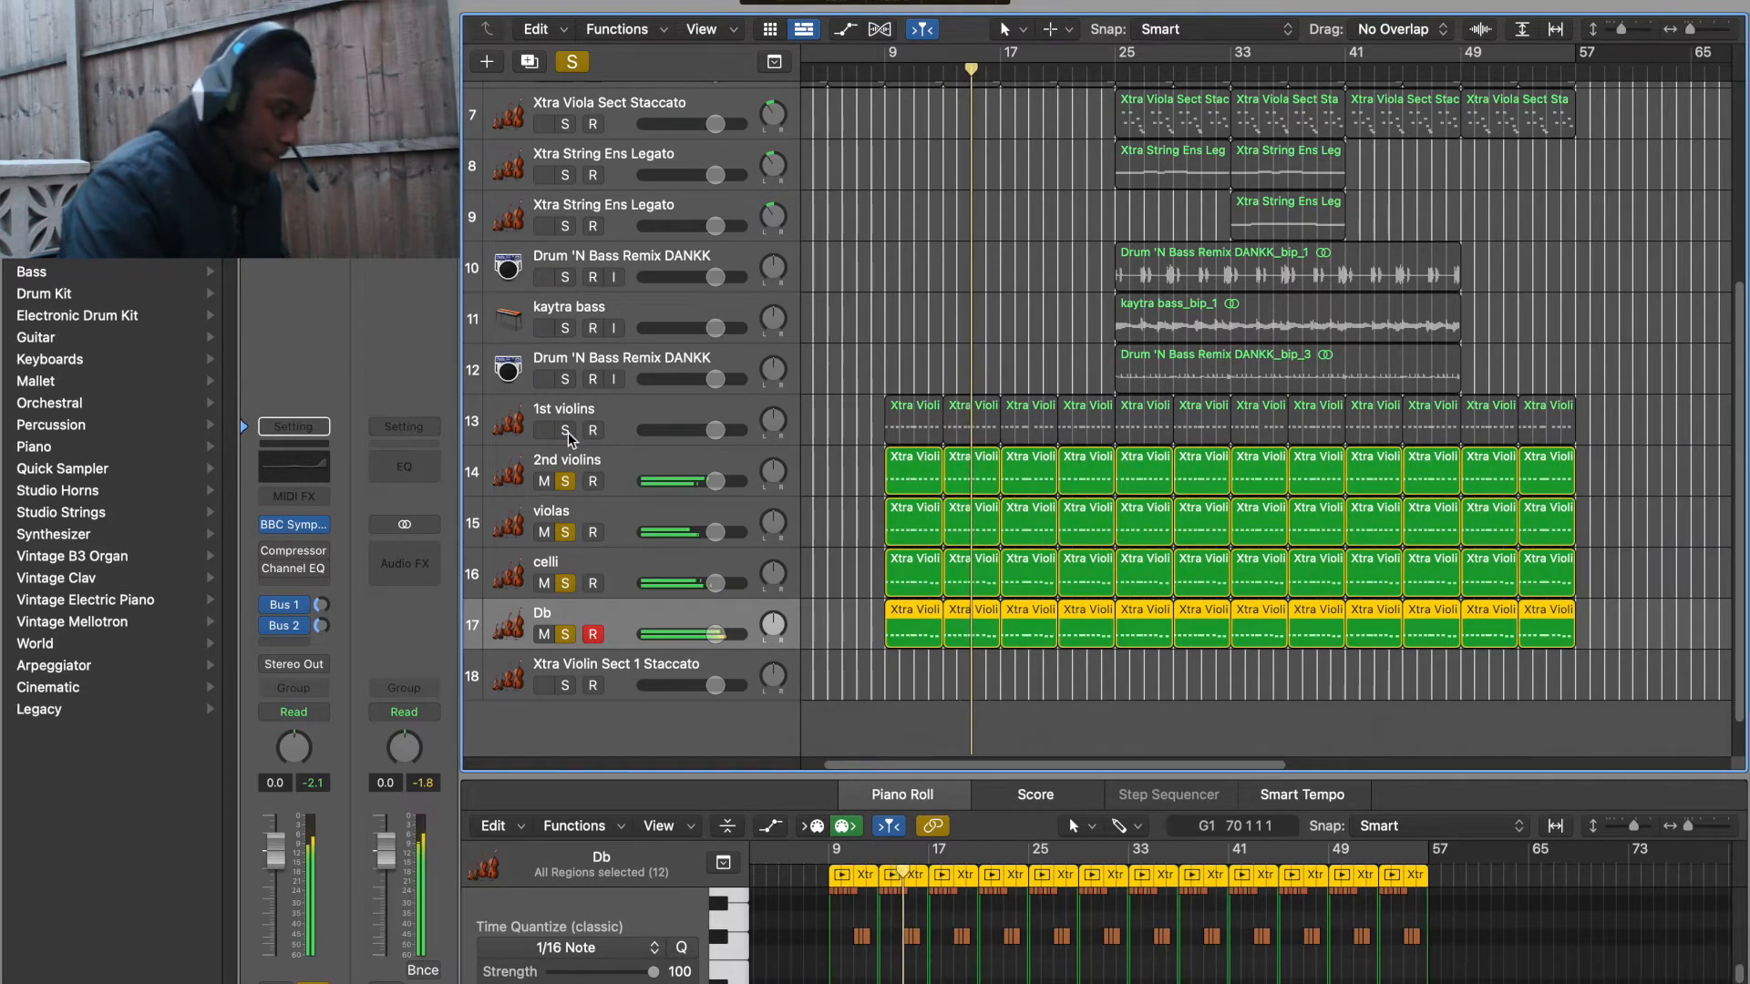
click(565, 430)
scroll(1110, 360, up, 2)
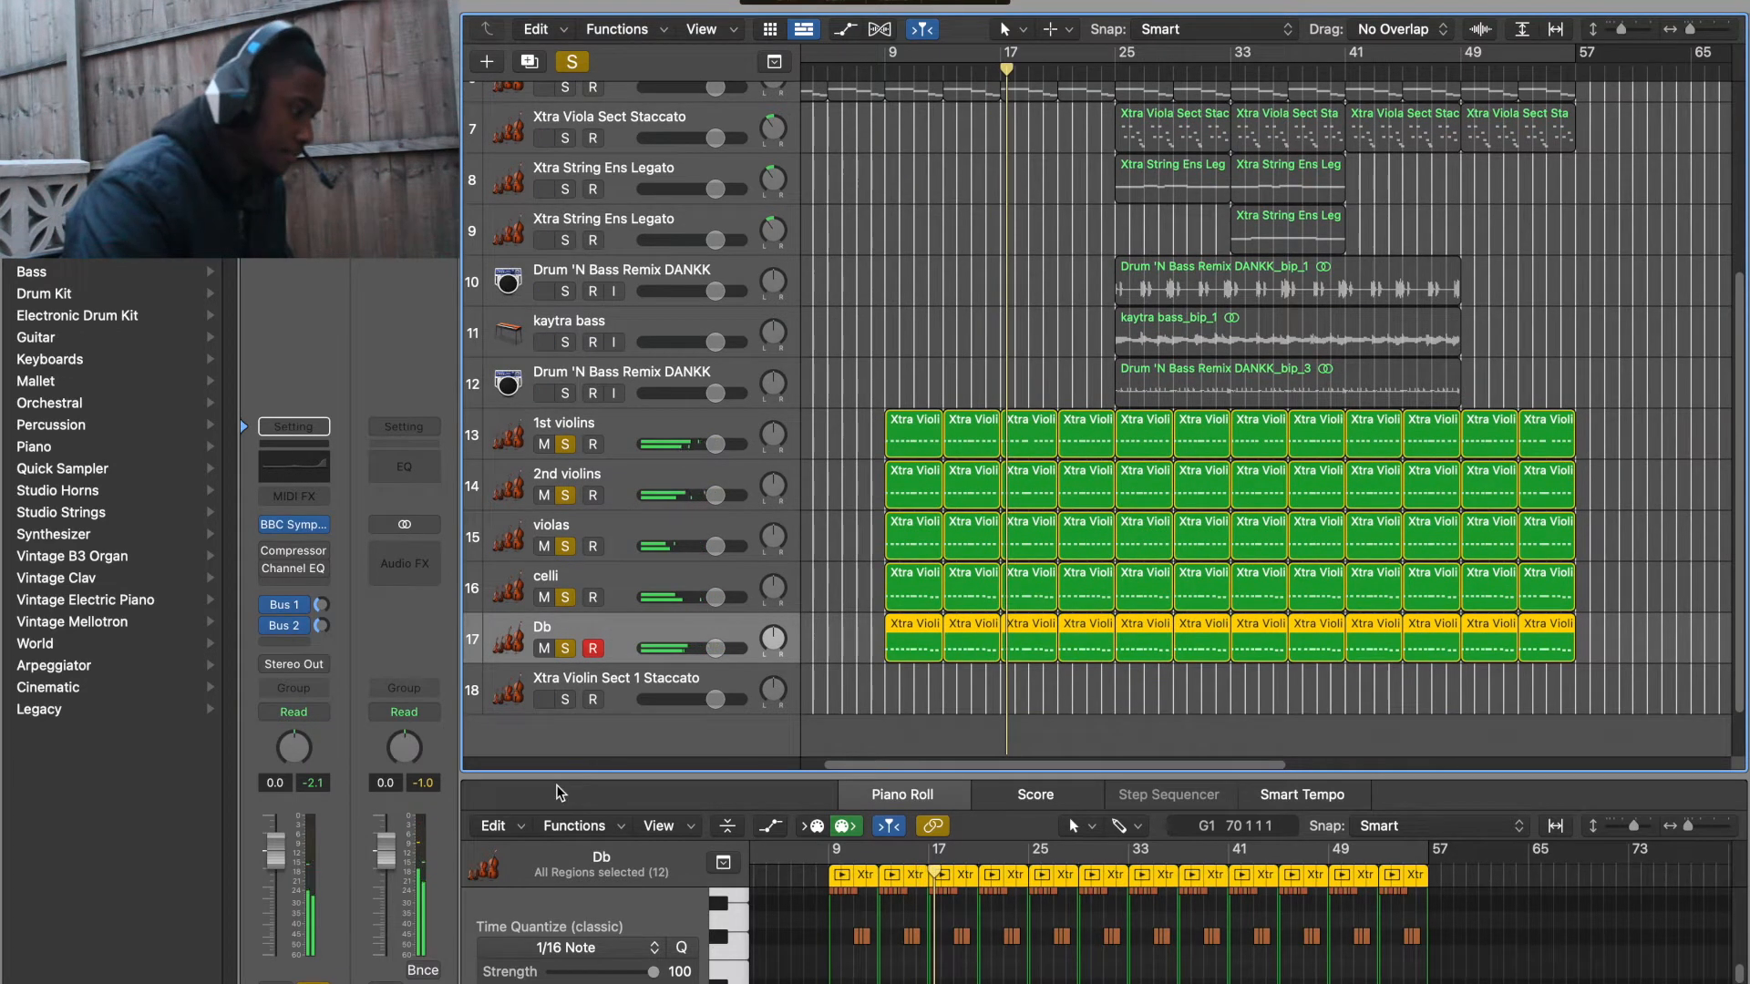
Clear all track solos and play the full arrangement around bar 17 to hear the new strings in context.
click(572, 61)
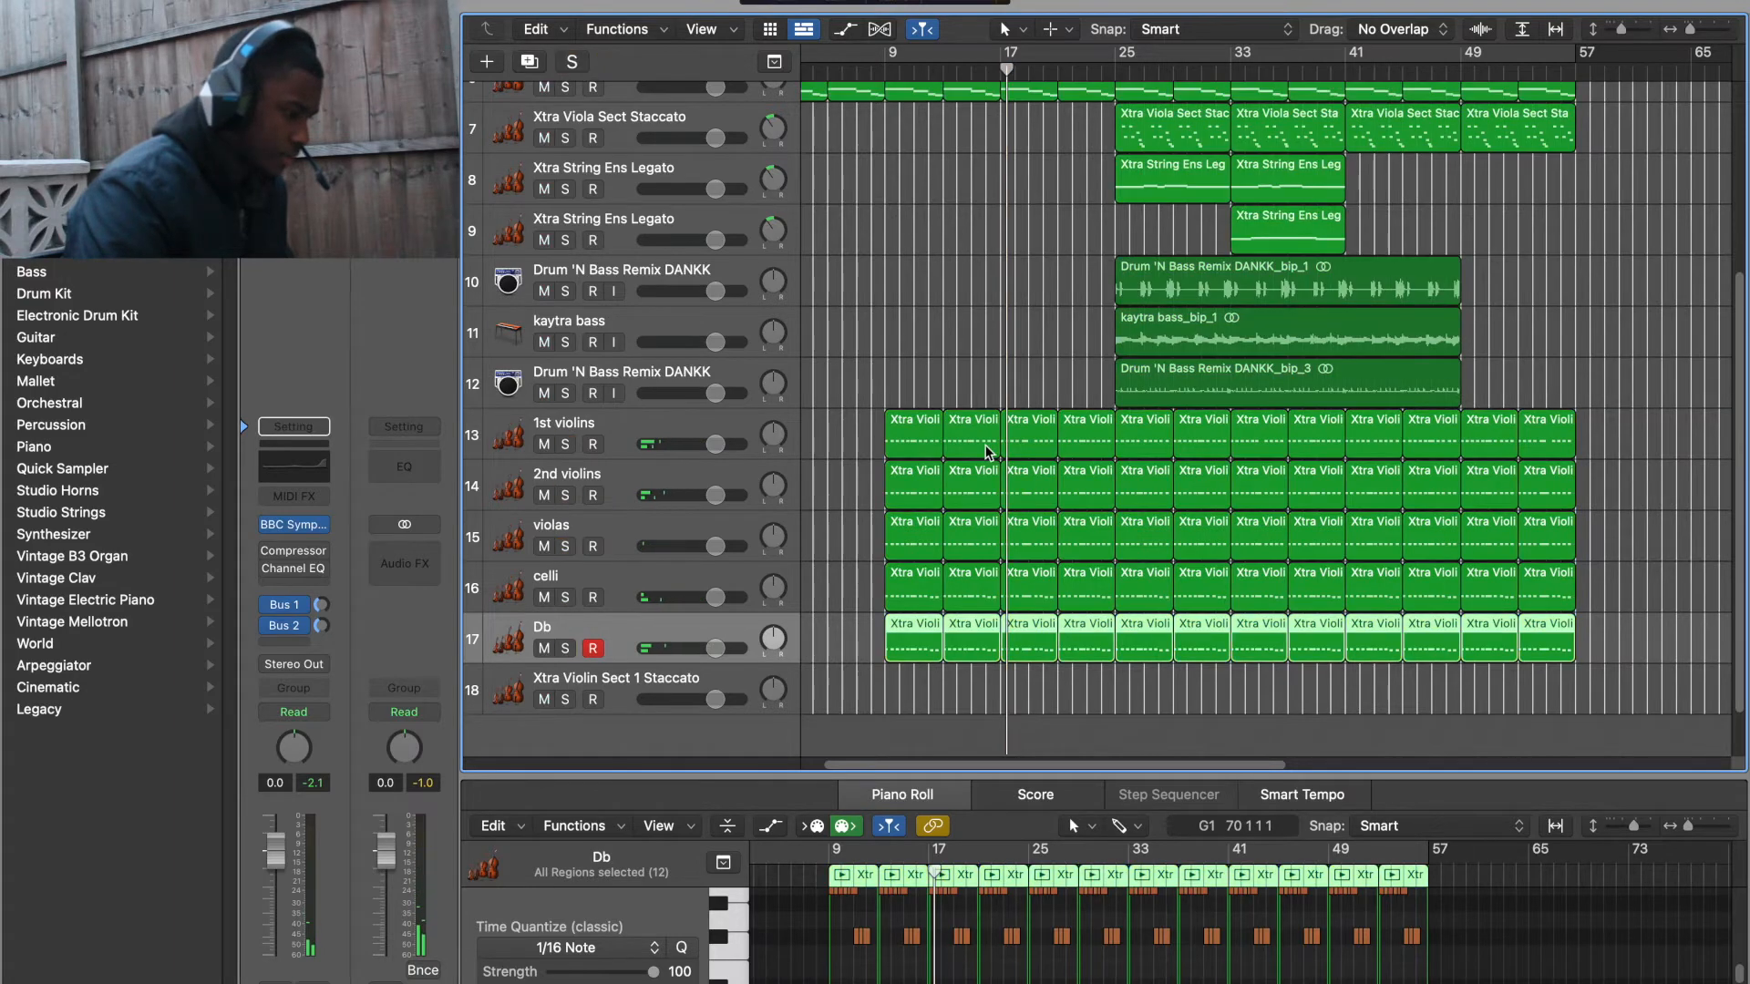
scroll(987, 451, up, 5)
scroll(987, 451, down, 6)
scroll(987, 451, down, 1)
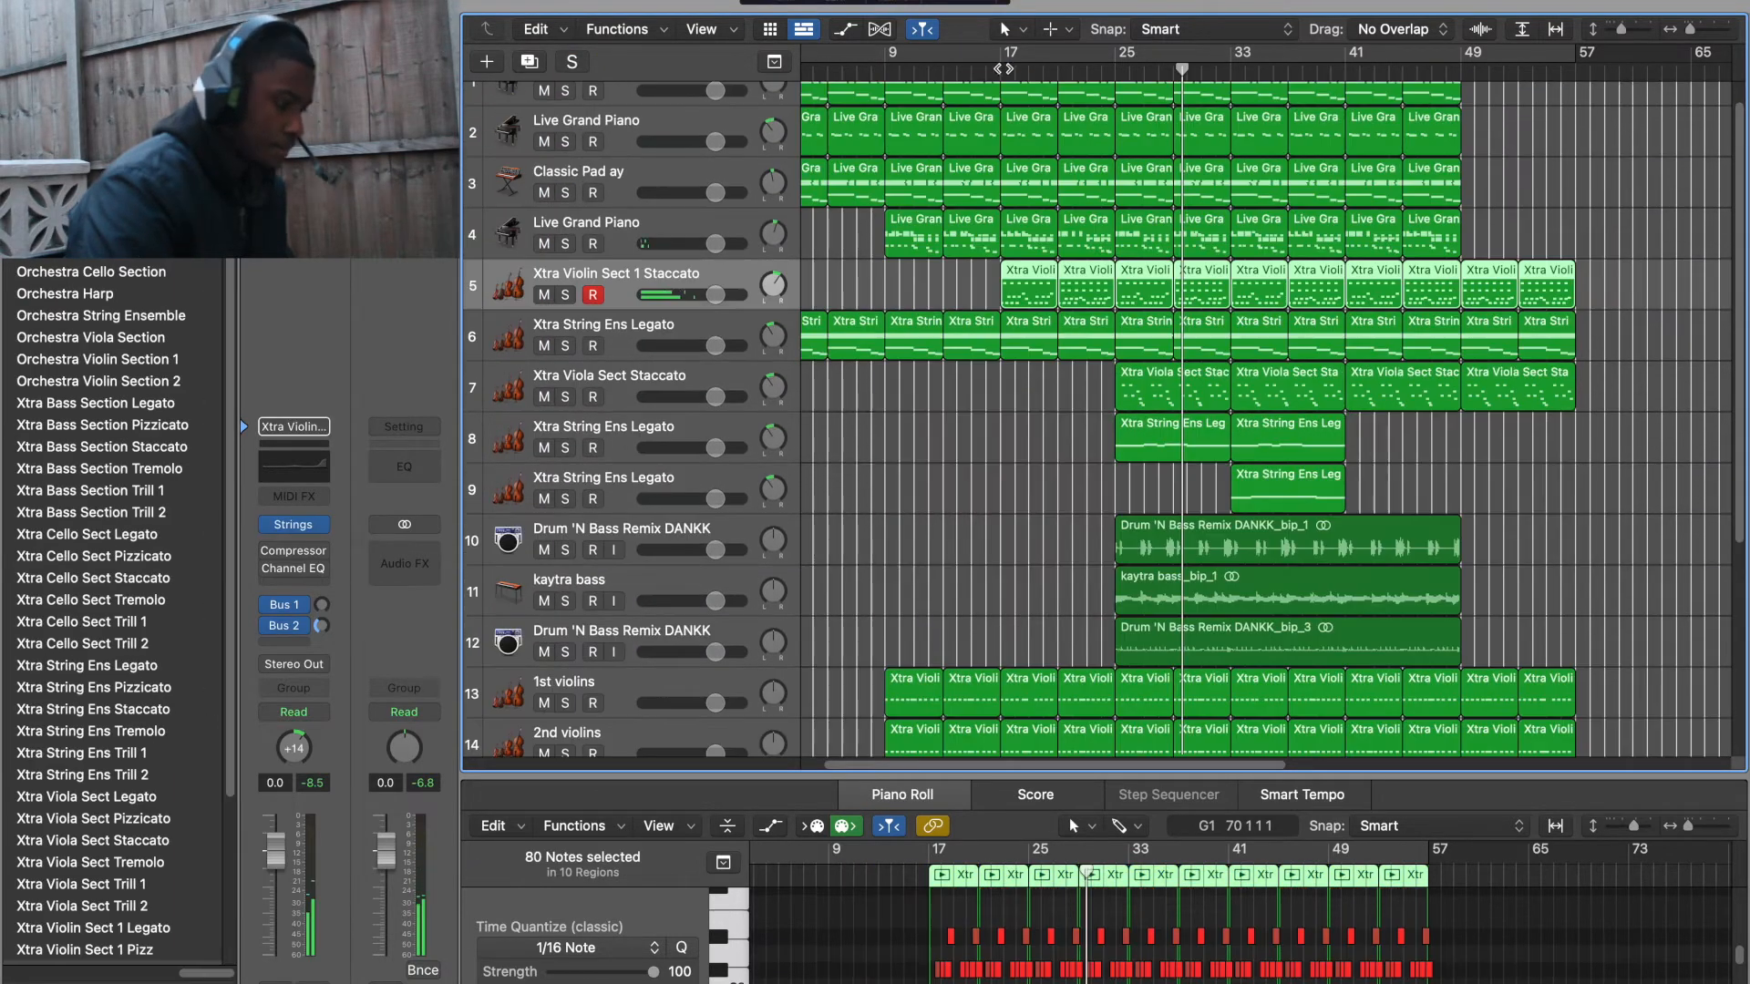
click(972, 69)
key(space)
scroll(855, 408, down, 5)
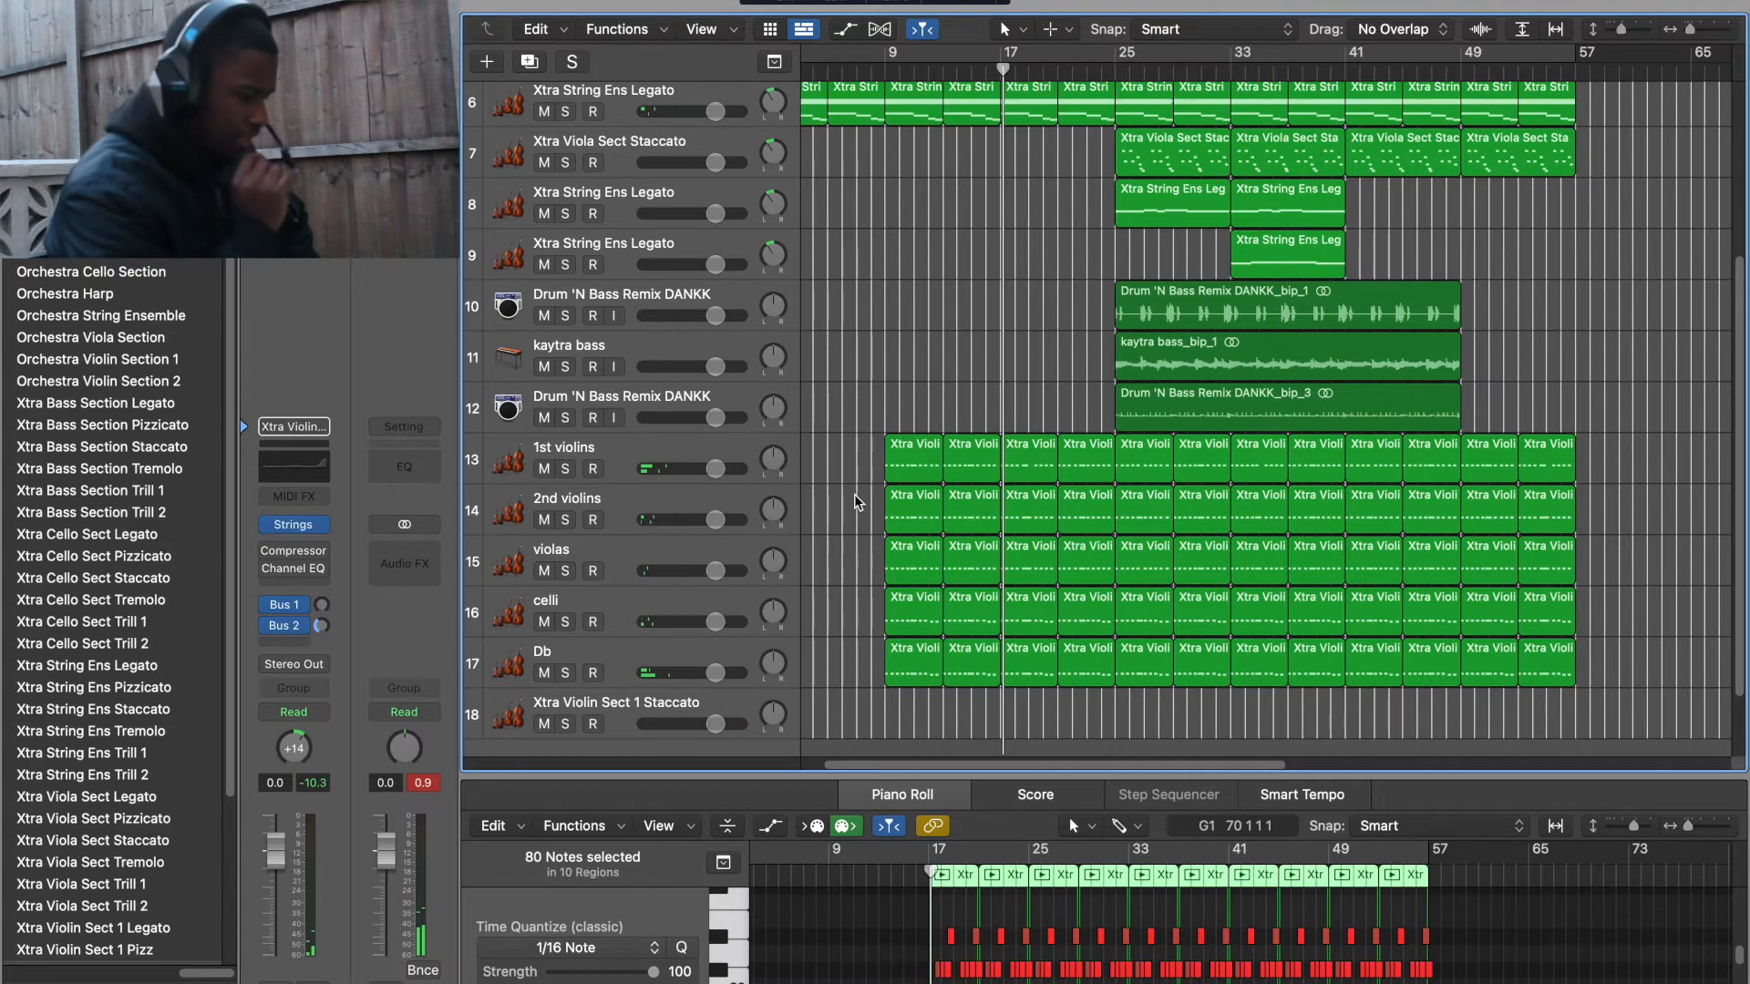
Solo the Xtra Viola Sect Staccato track and move it to the top of the track list.
scroll(854, 502, up, 5)
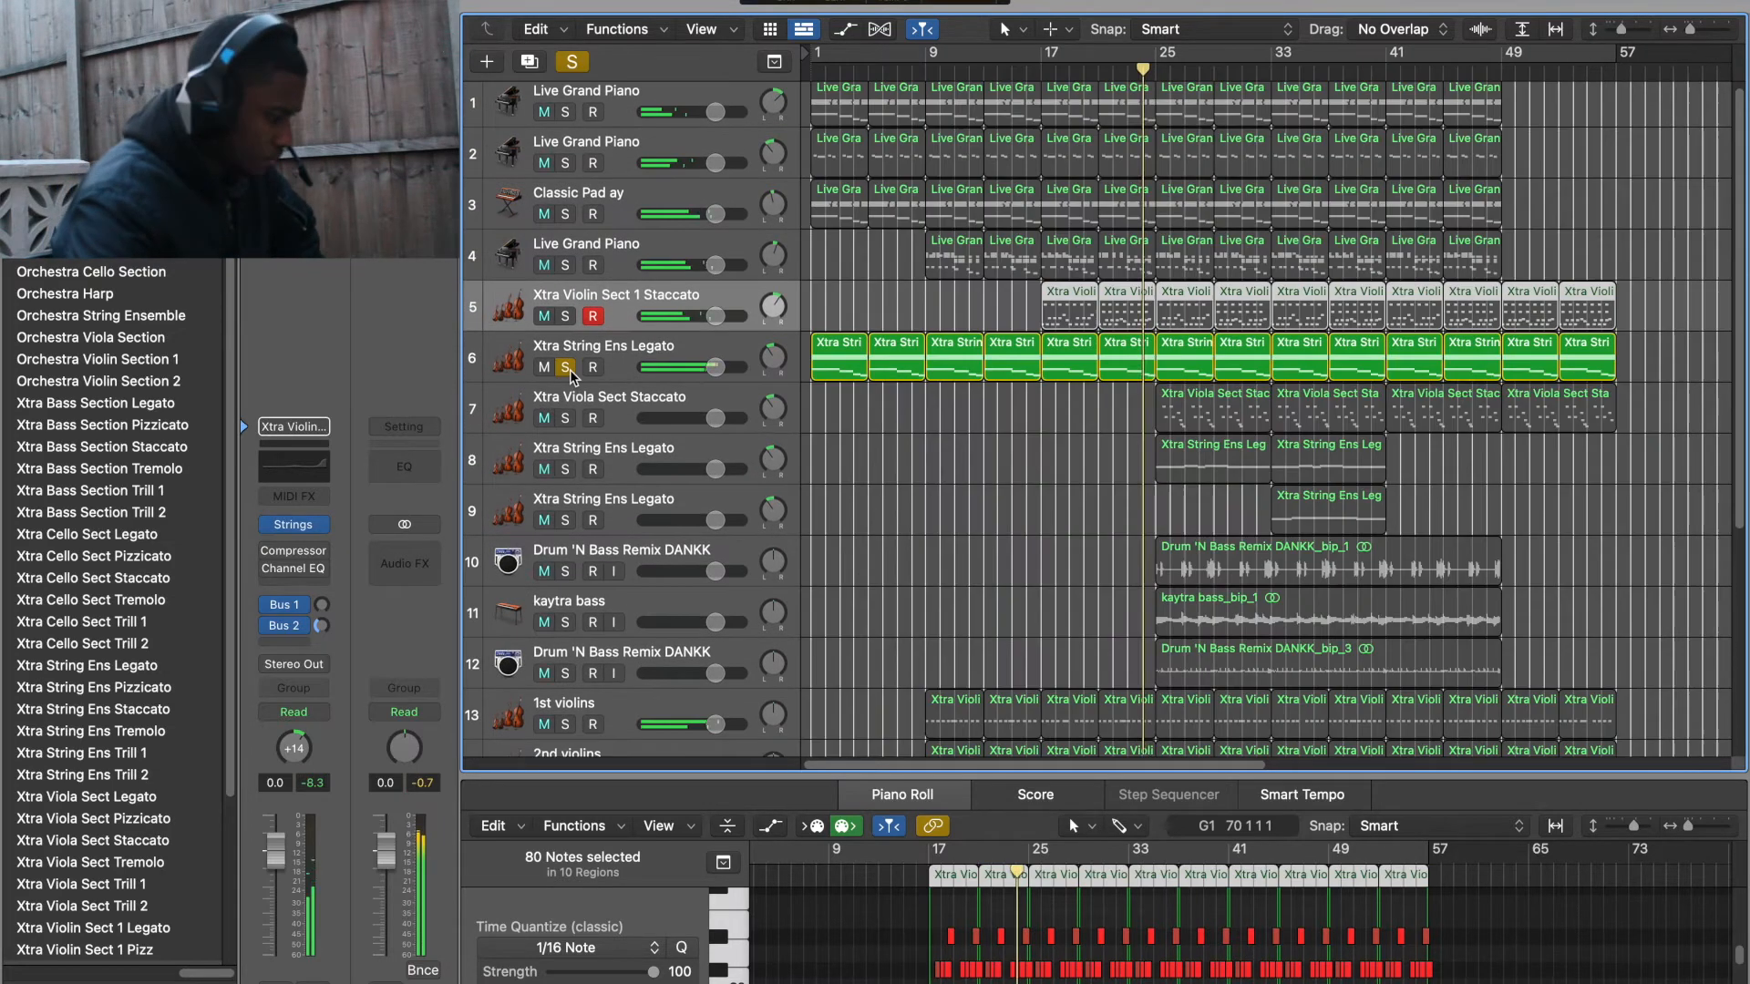
click(565, 367)
click(565, 417)
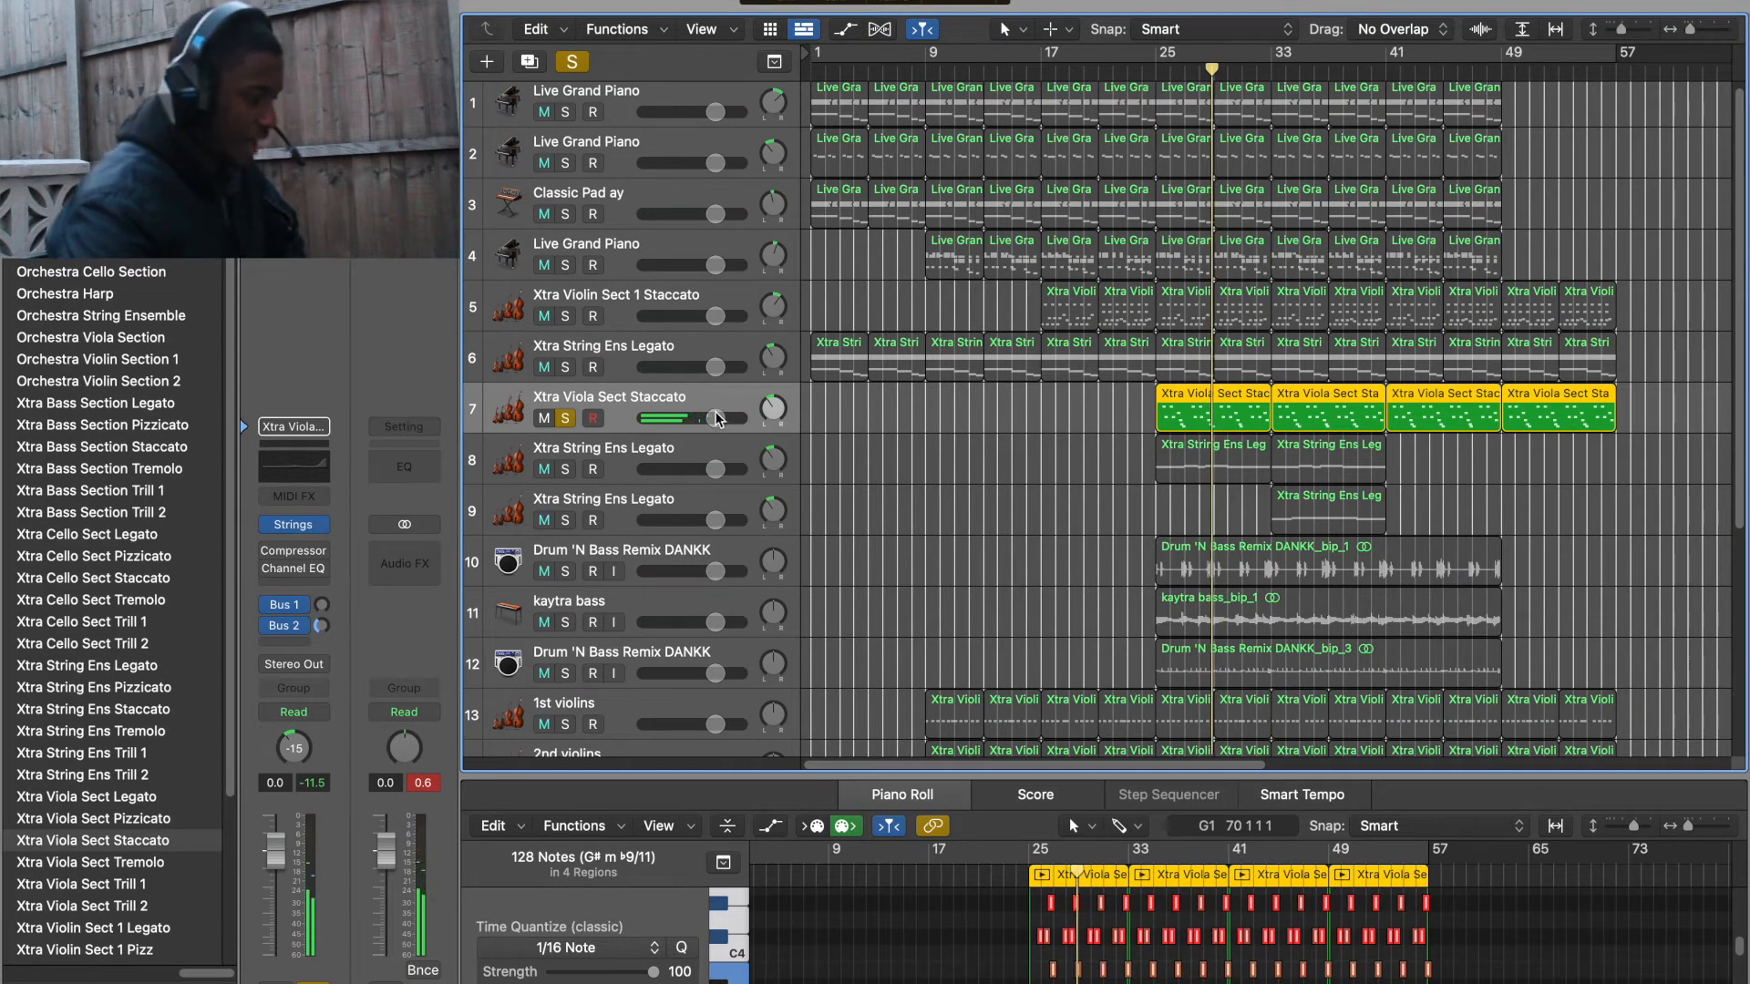
drag(719, 393, 732, 89)
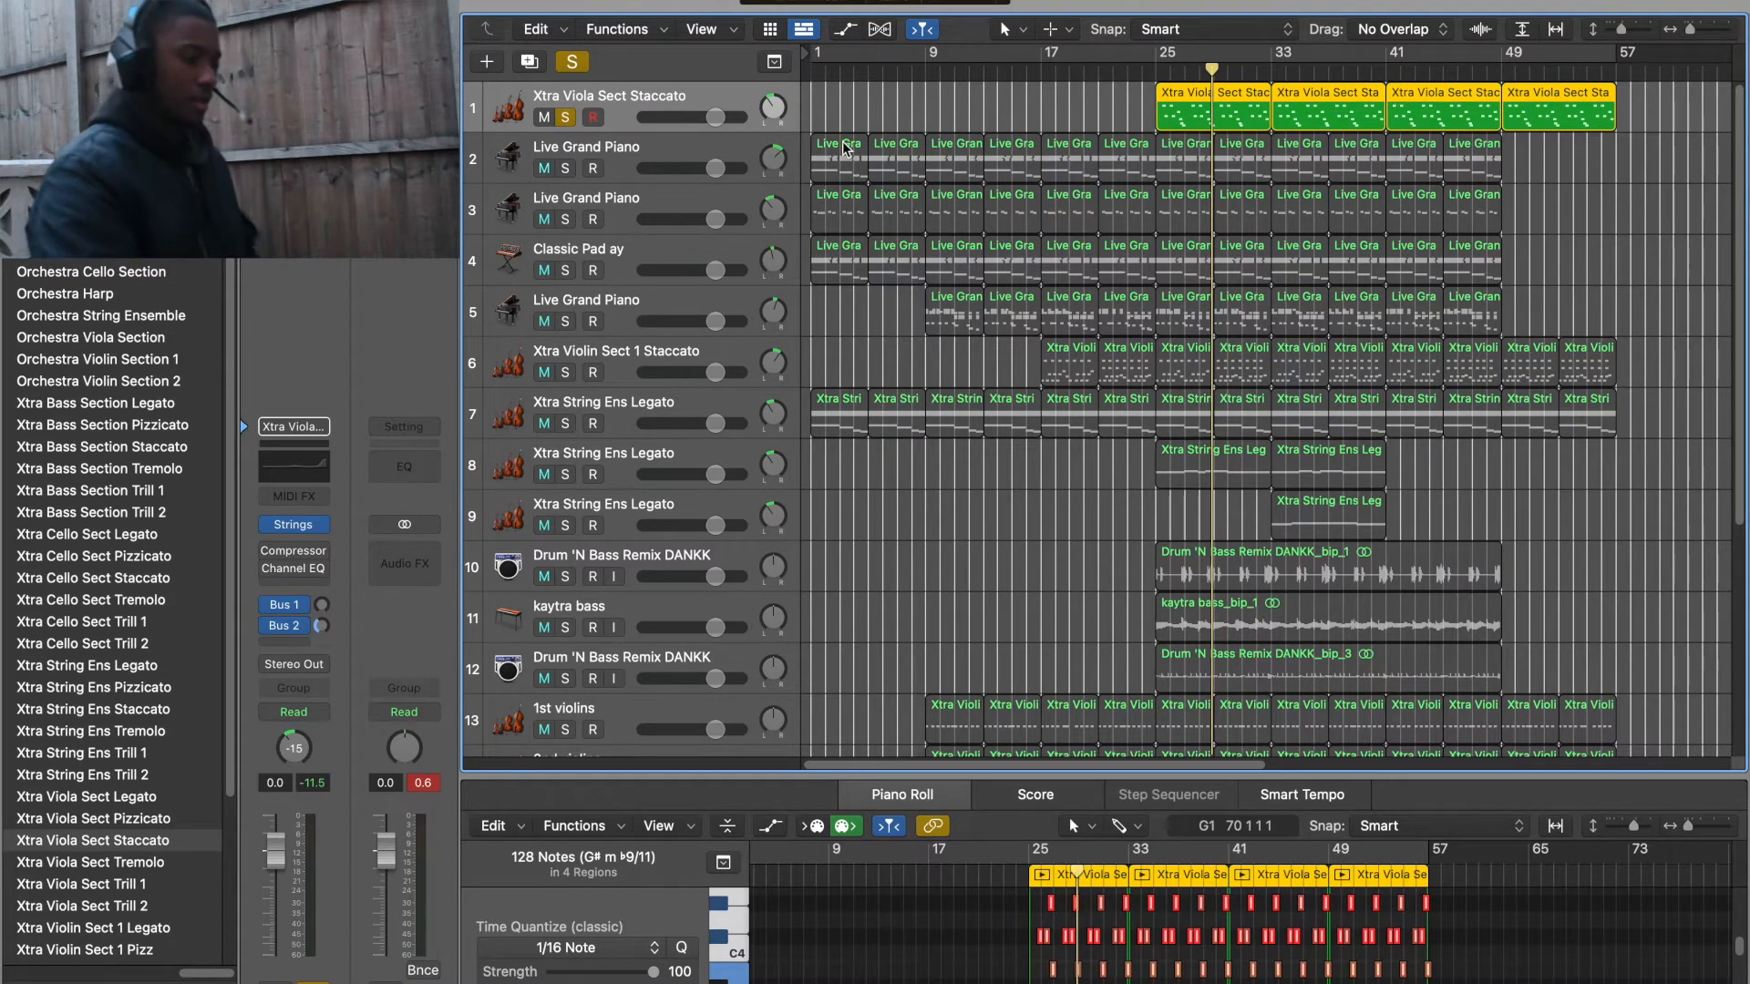
Replace the viola staccato track's instrument with BBC Symphony Orchestra and load the Woodwinds Flutes a3 preset.
scroll(663, 398, down, 8)
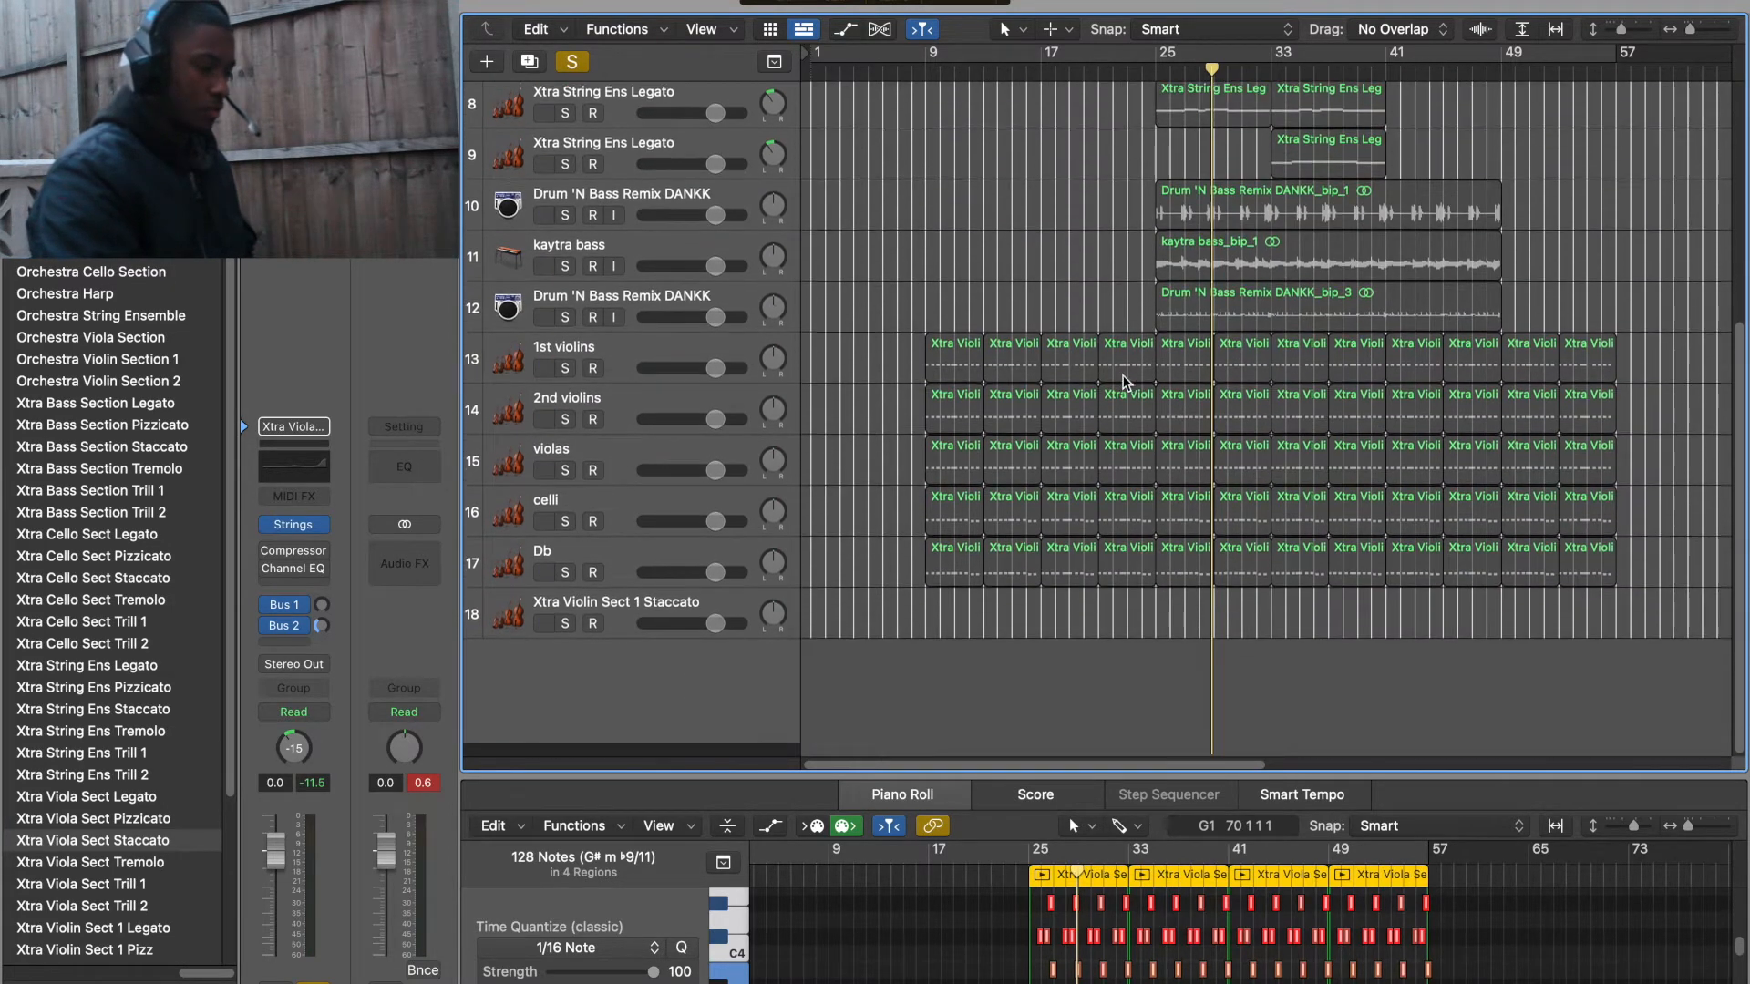
click(652, 367)
scroll(653, 367, up, 1)
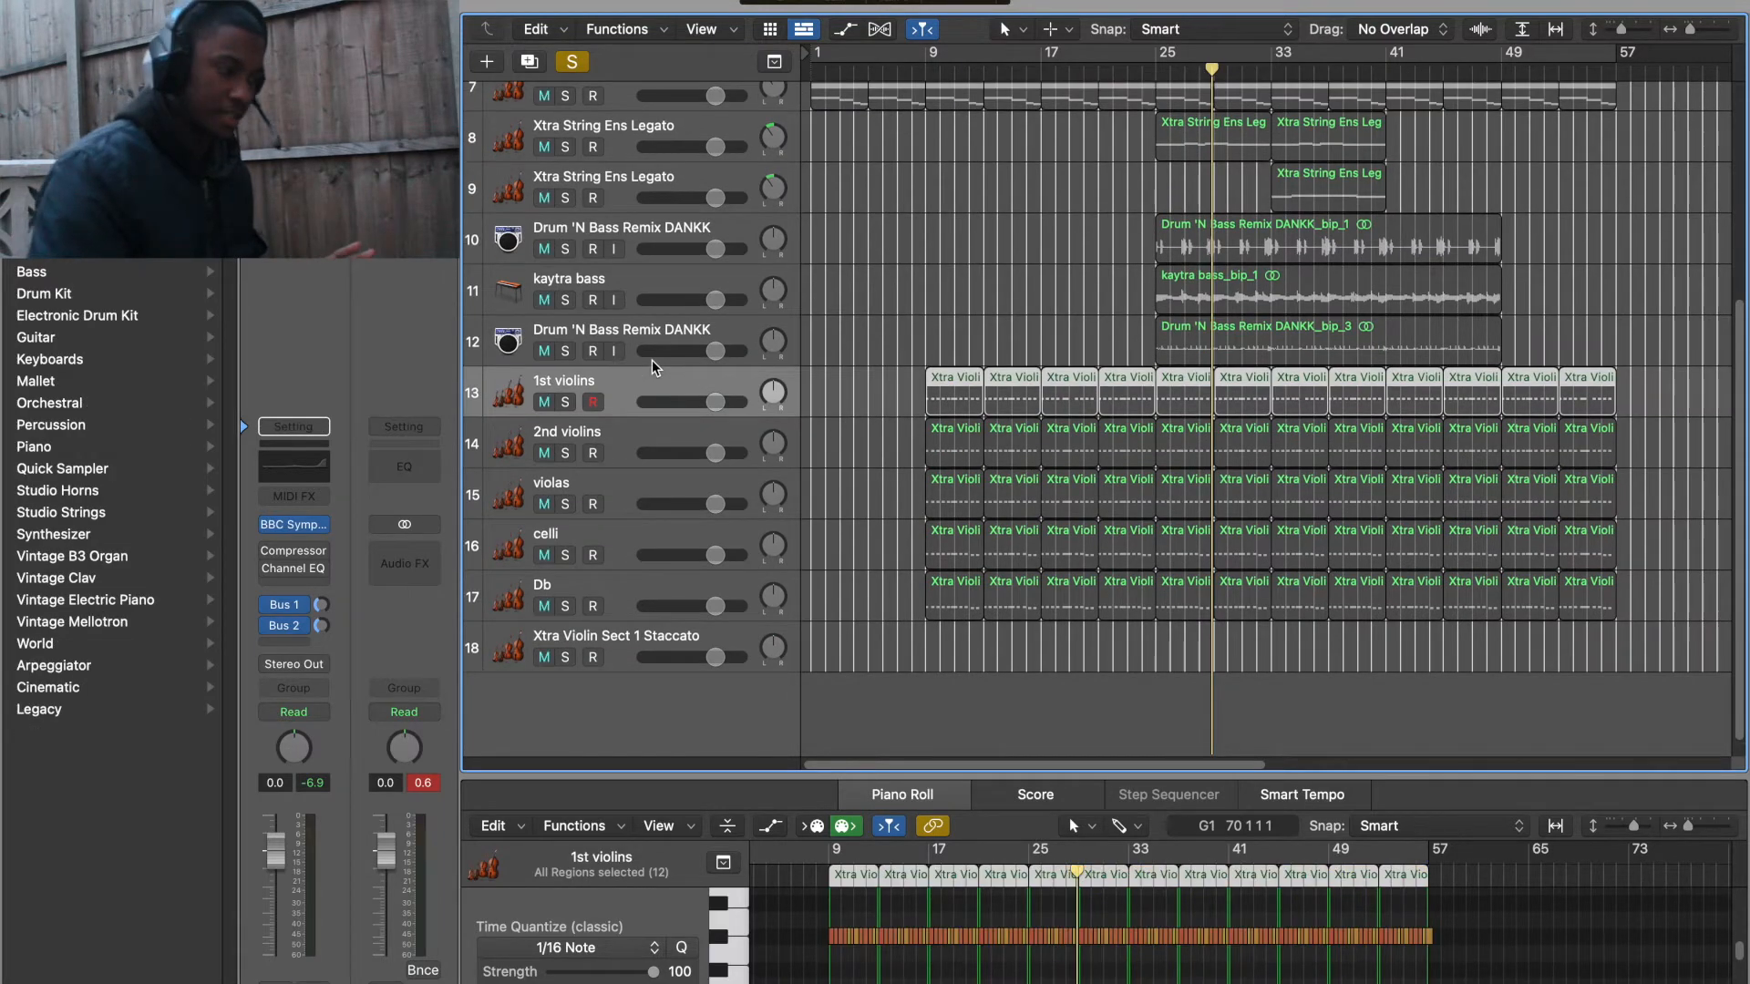
scroll(653, 368, up, 6)
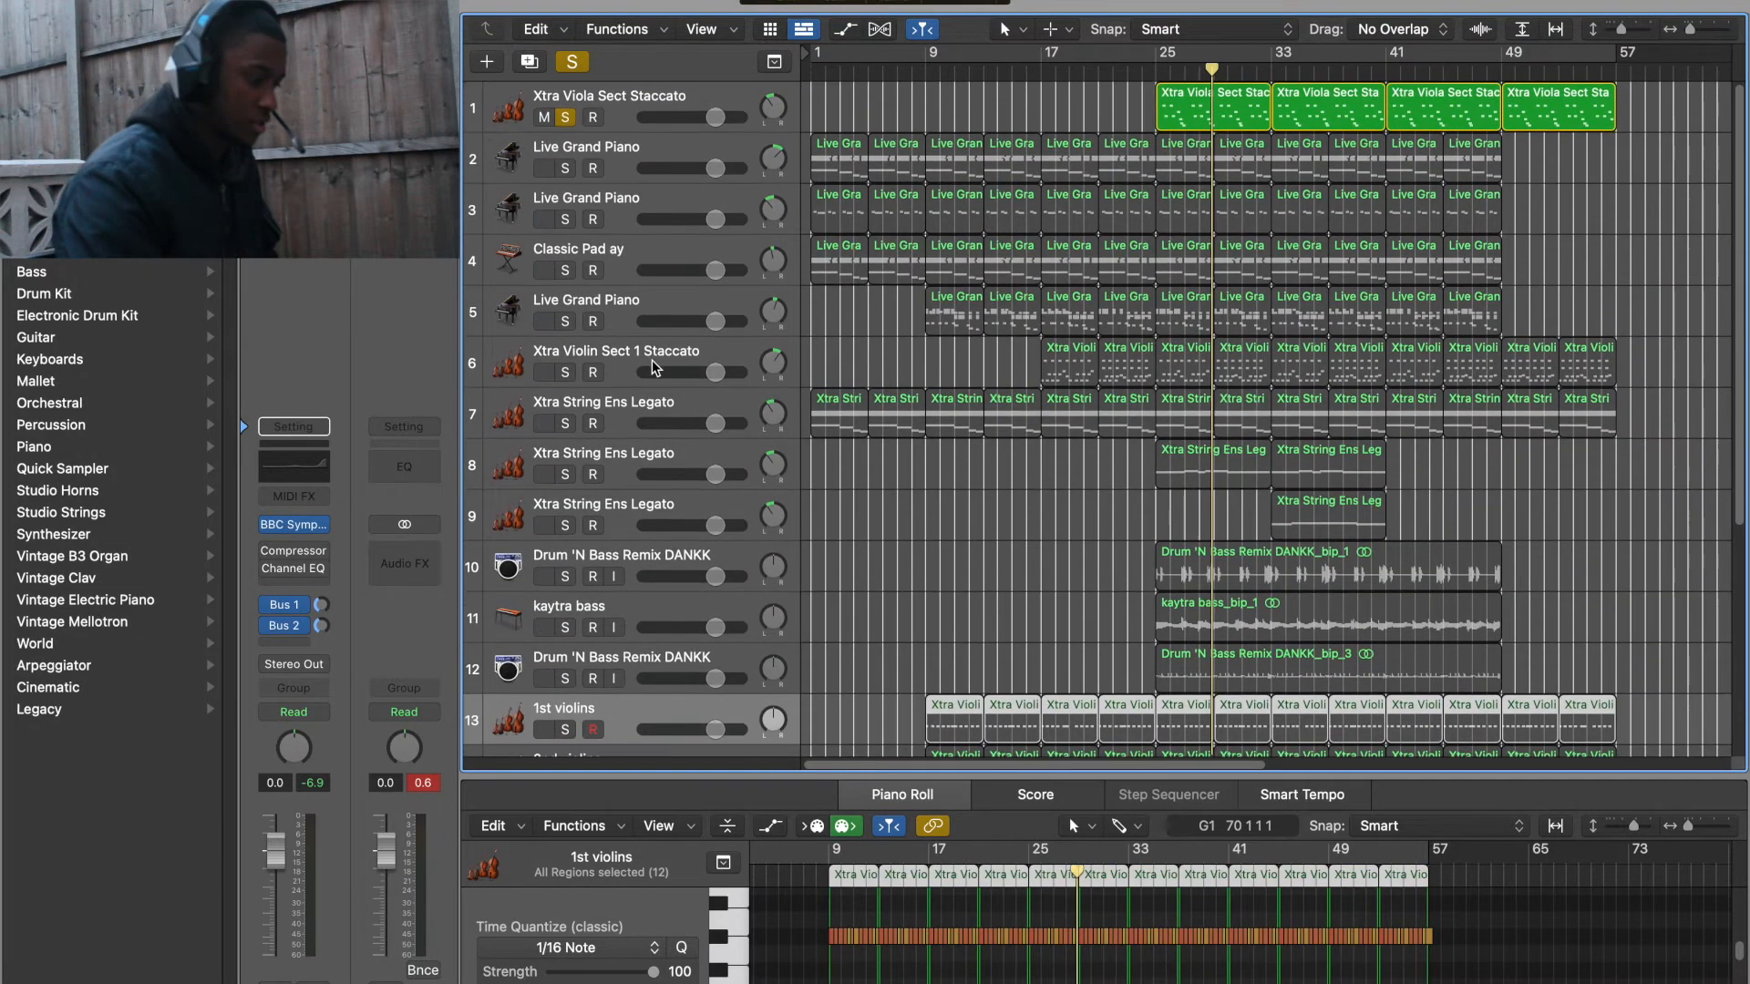
click(752, 88)
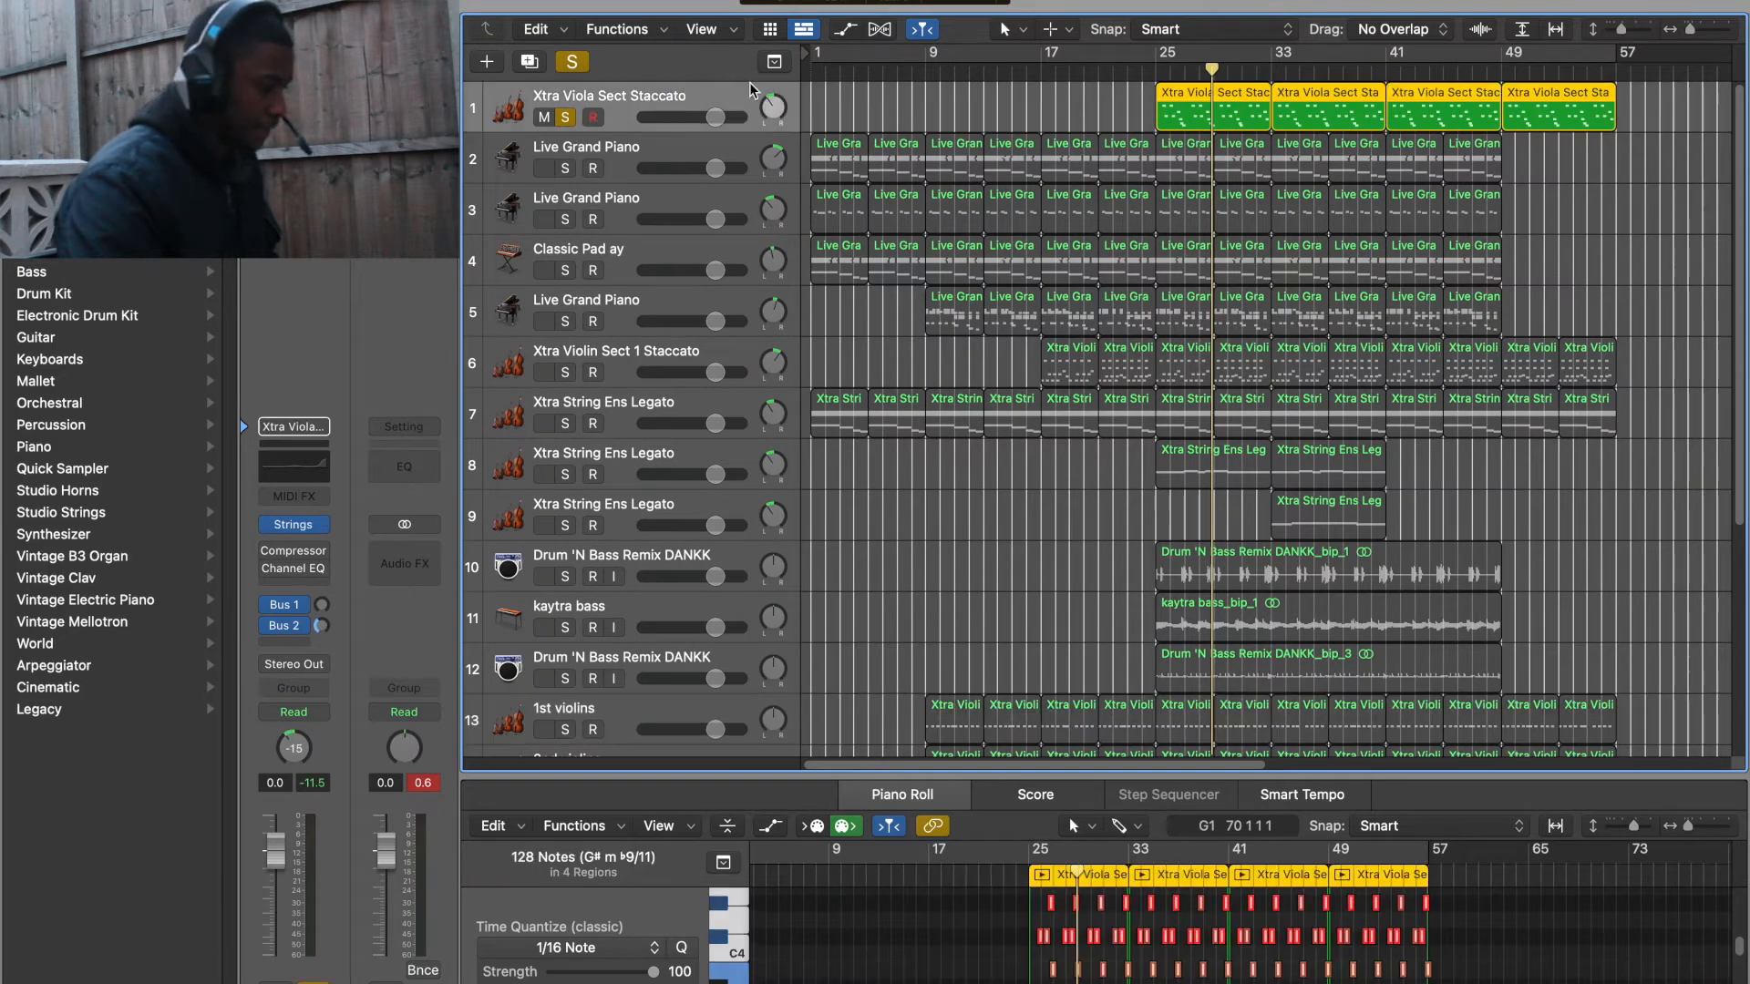
click(1151, 65)
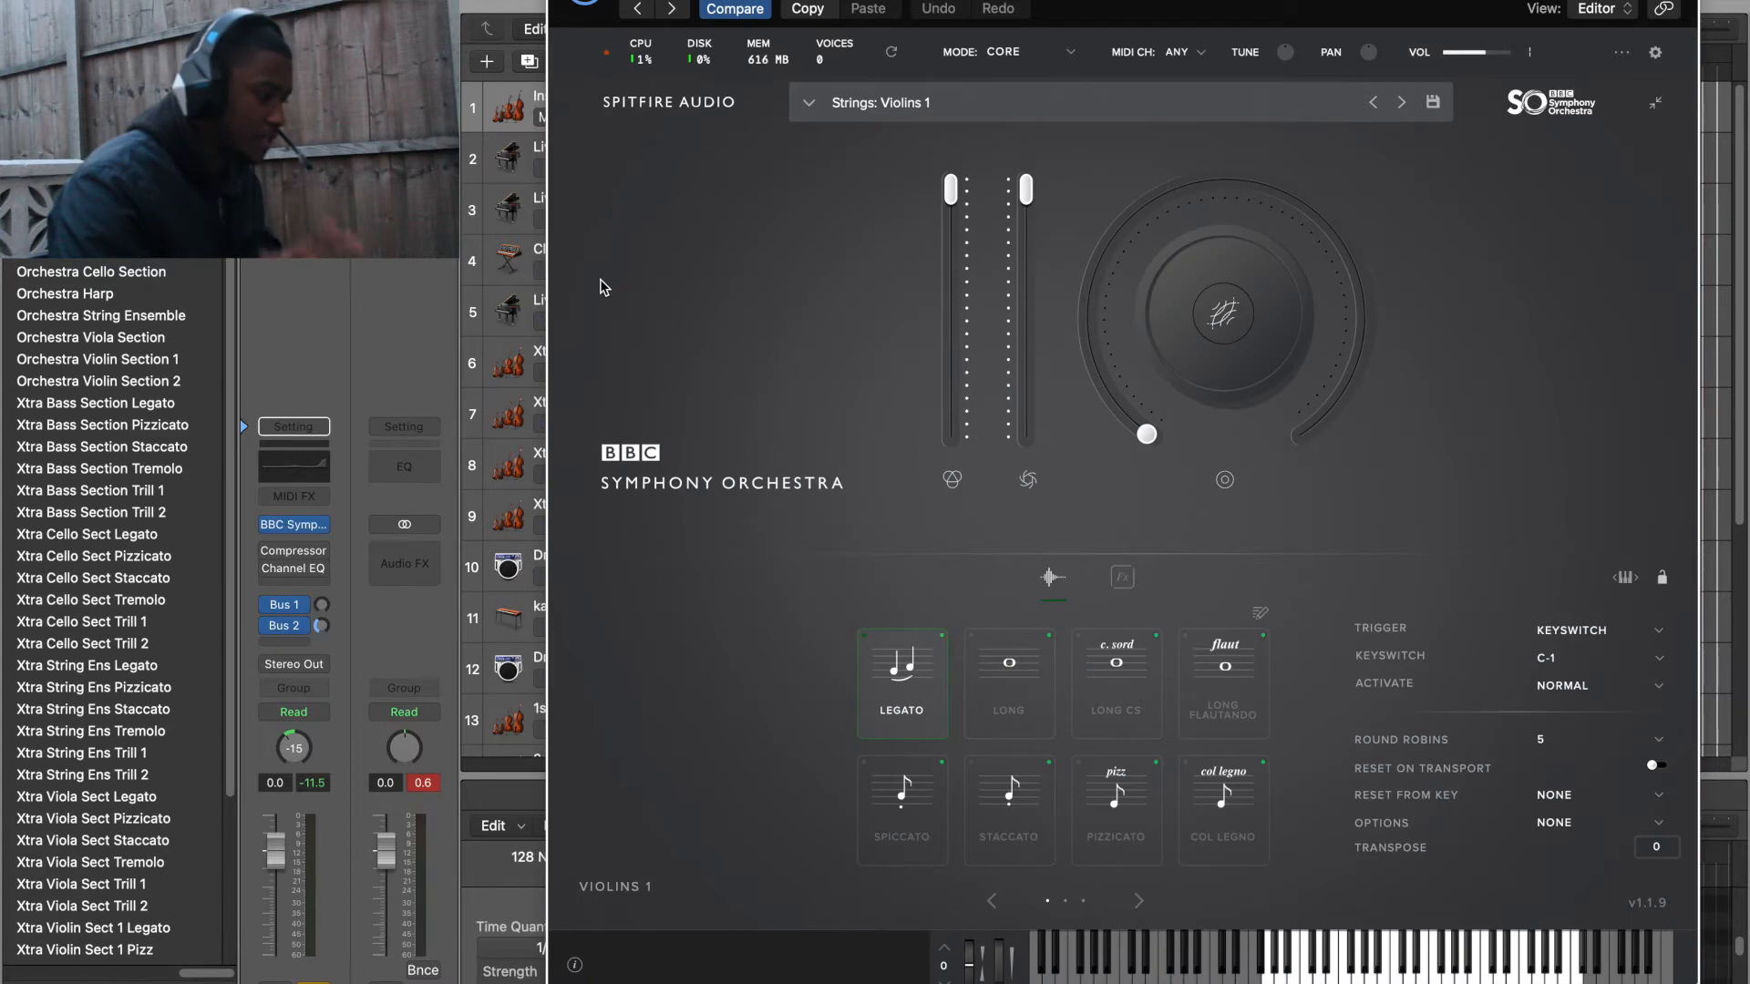
click(805, 105)
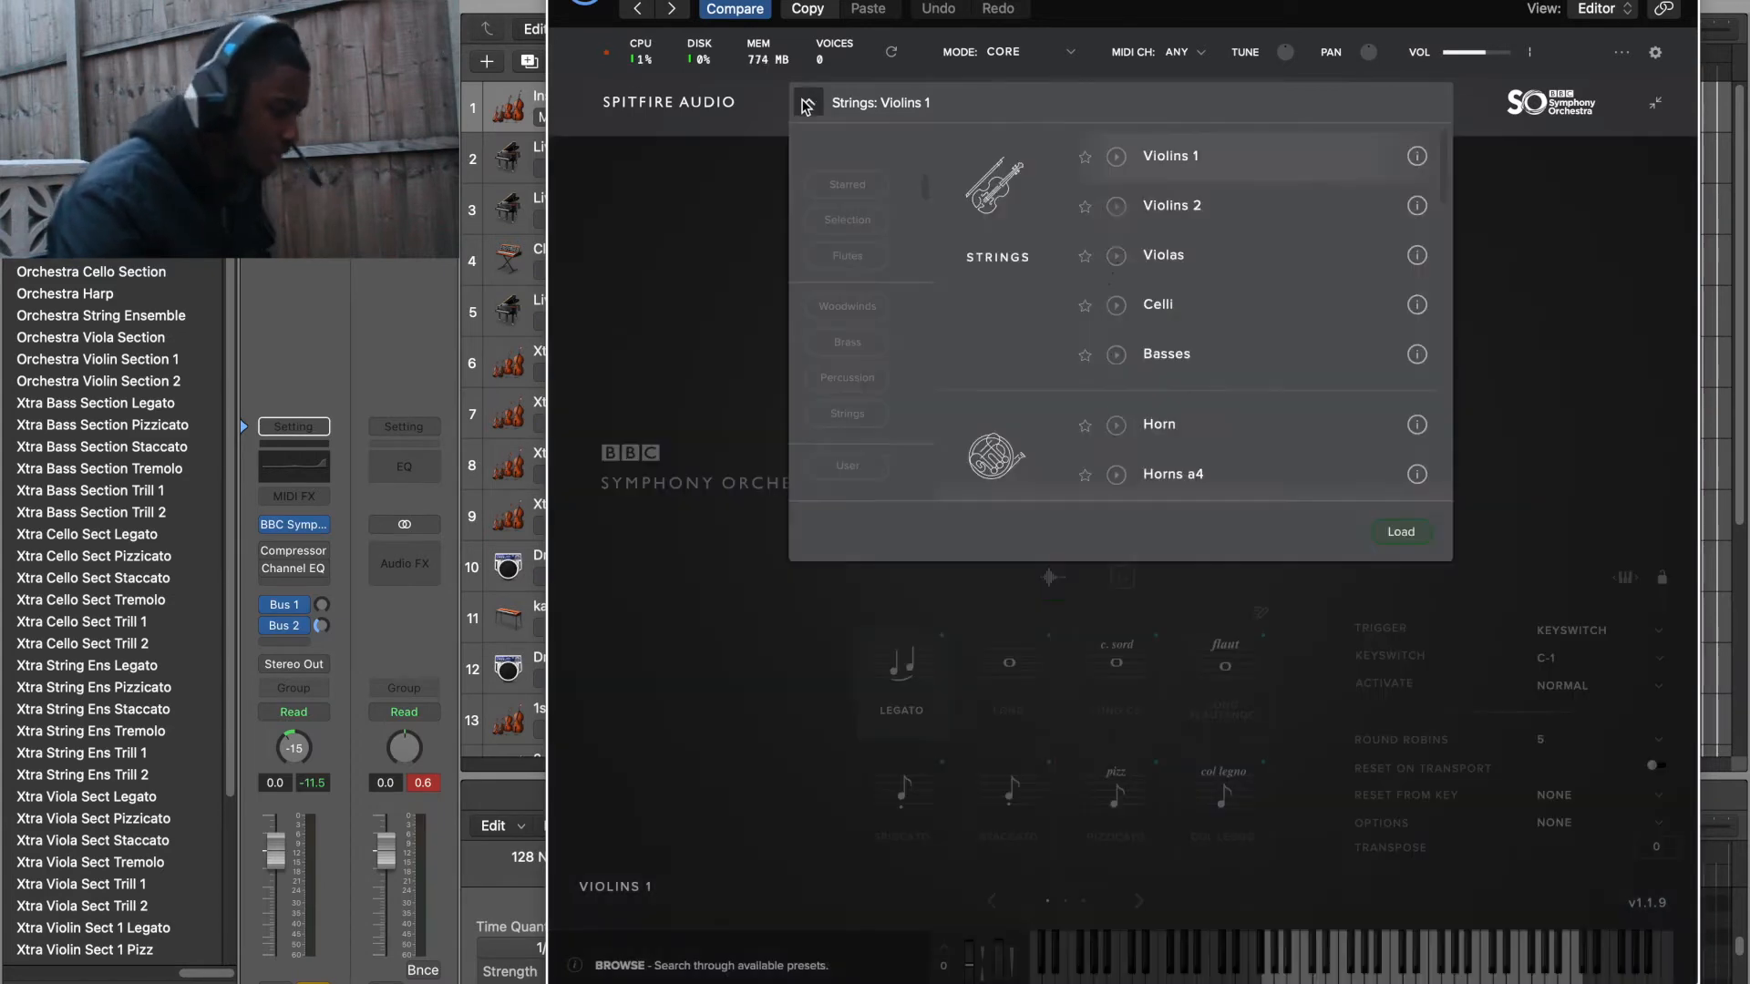
click(847, 256)
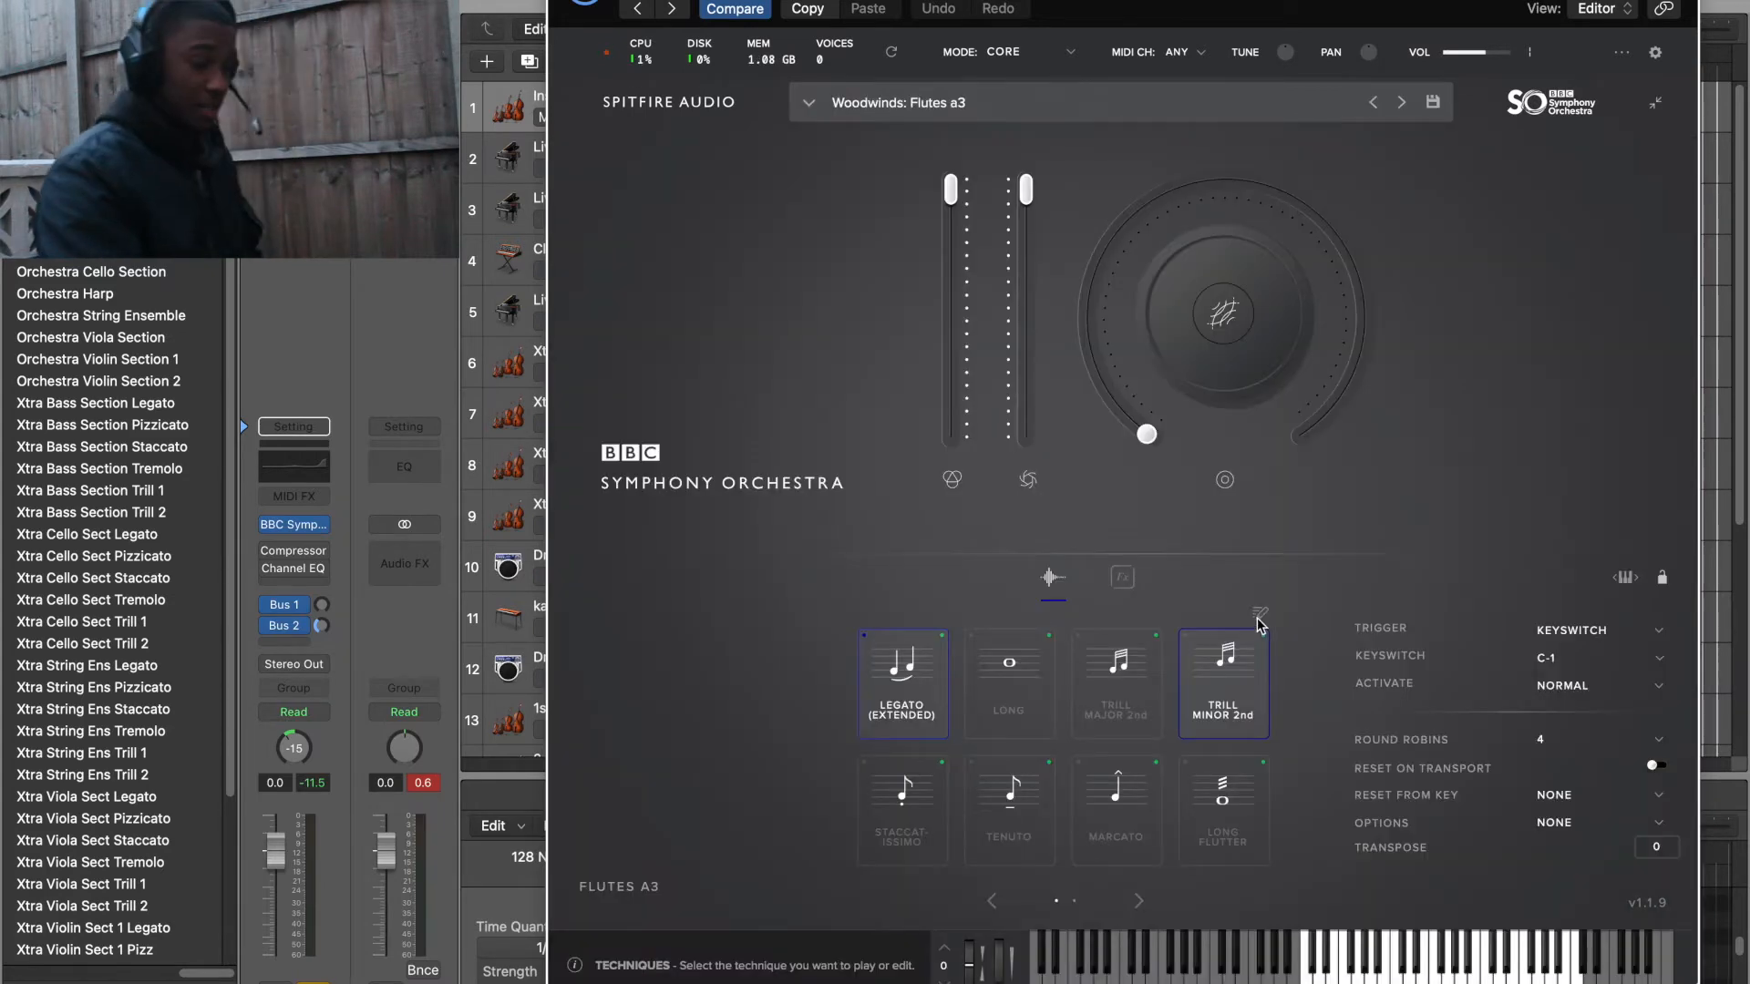
Remove every Flutes a3 technique except Short Staccatissimo, and play the soloed part with the new sound.
click(1259, 615)
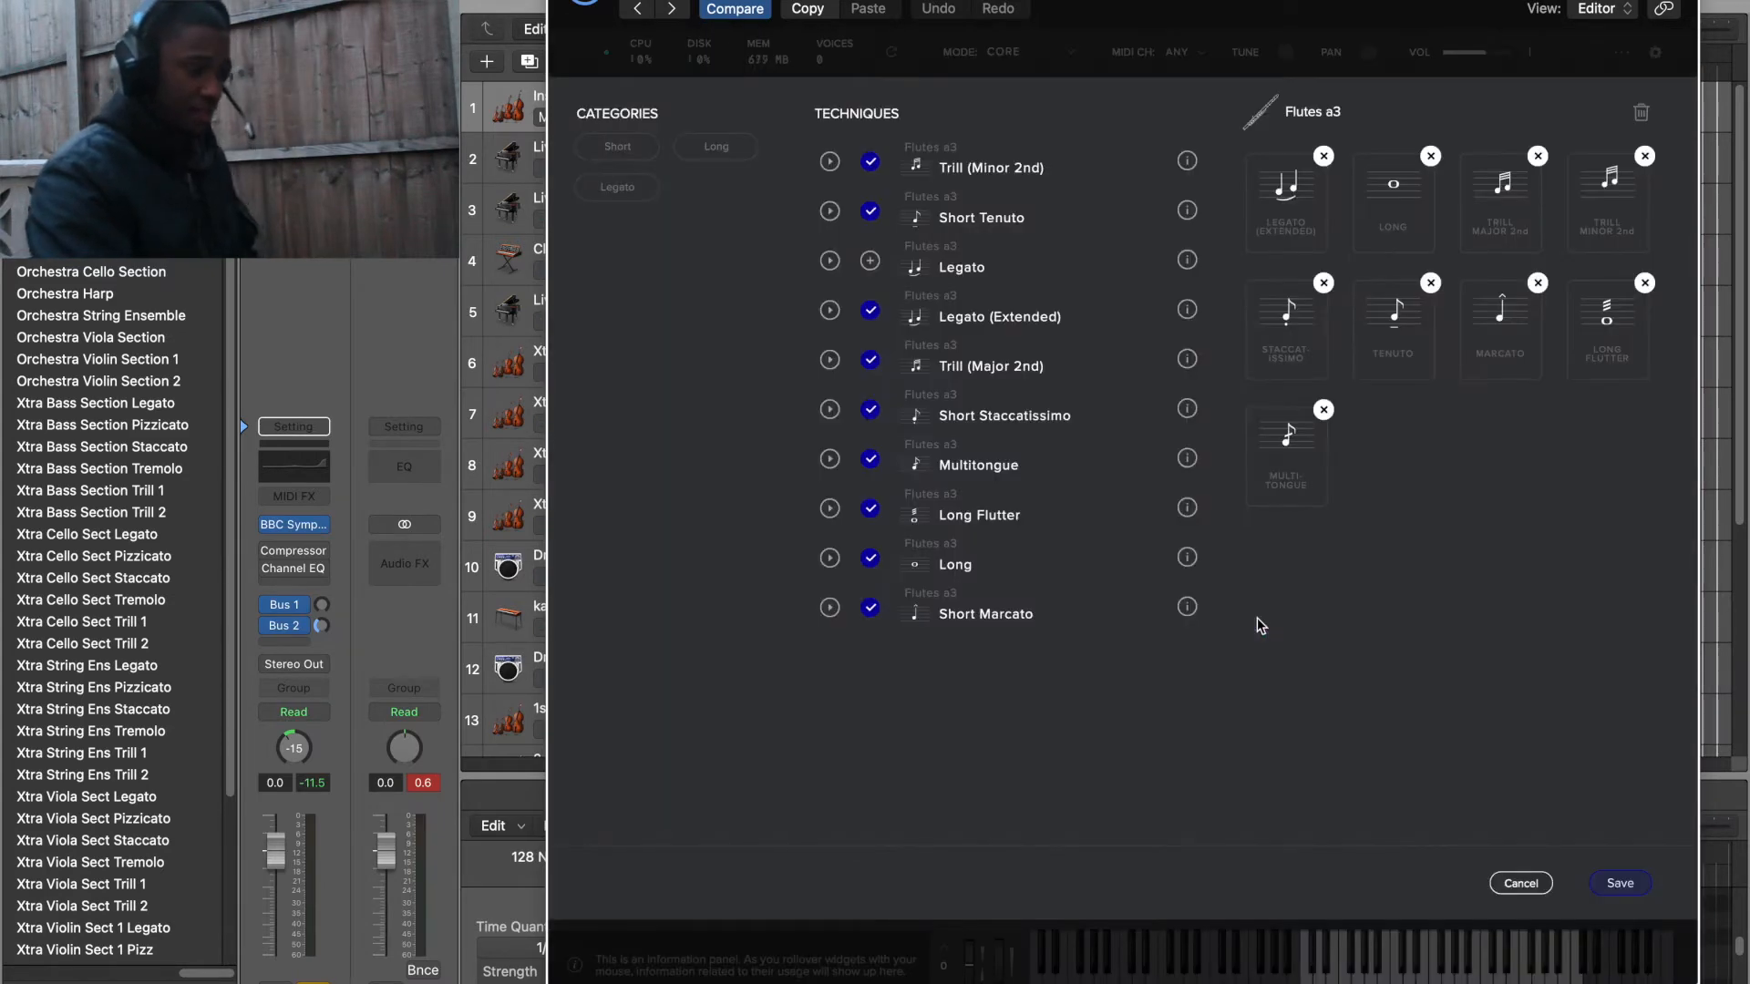
click(1323, 157)
click(1323, 157)
click(1323, 156)
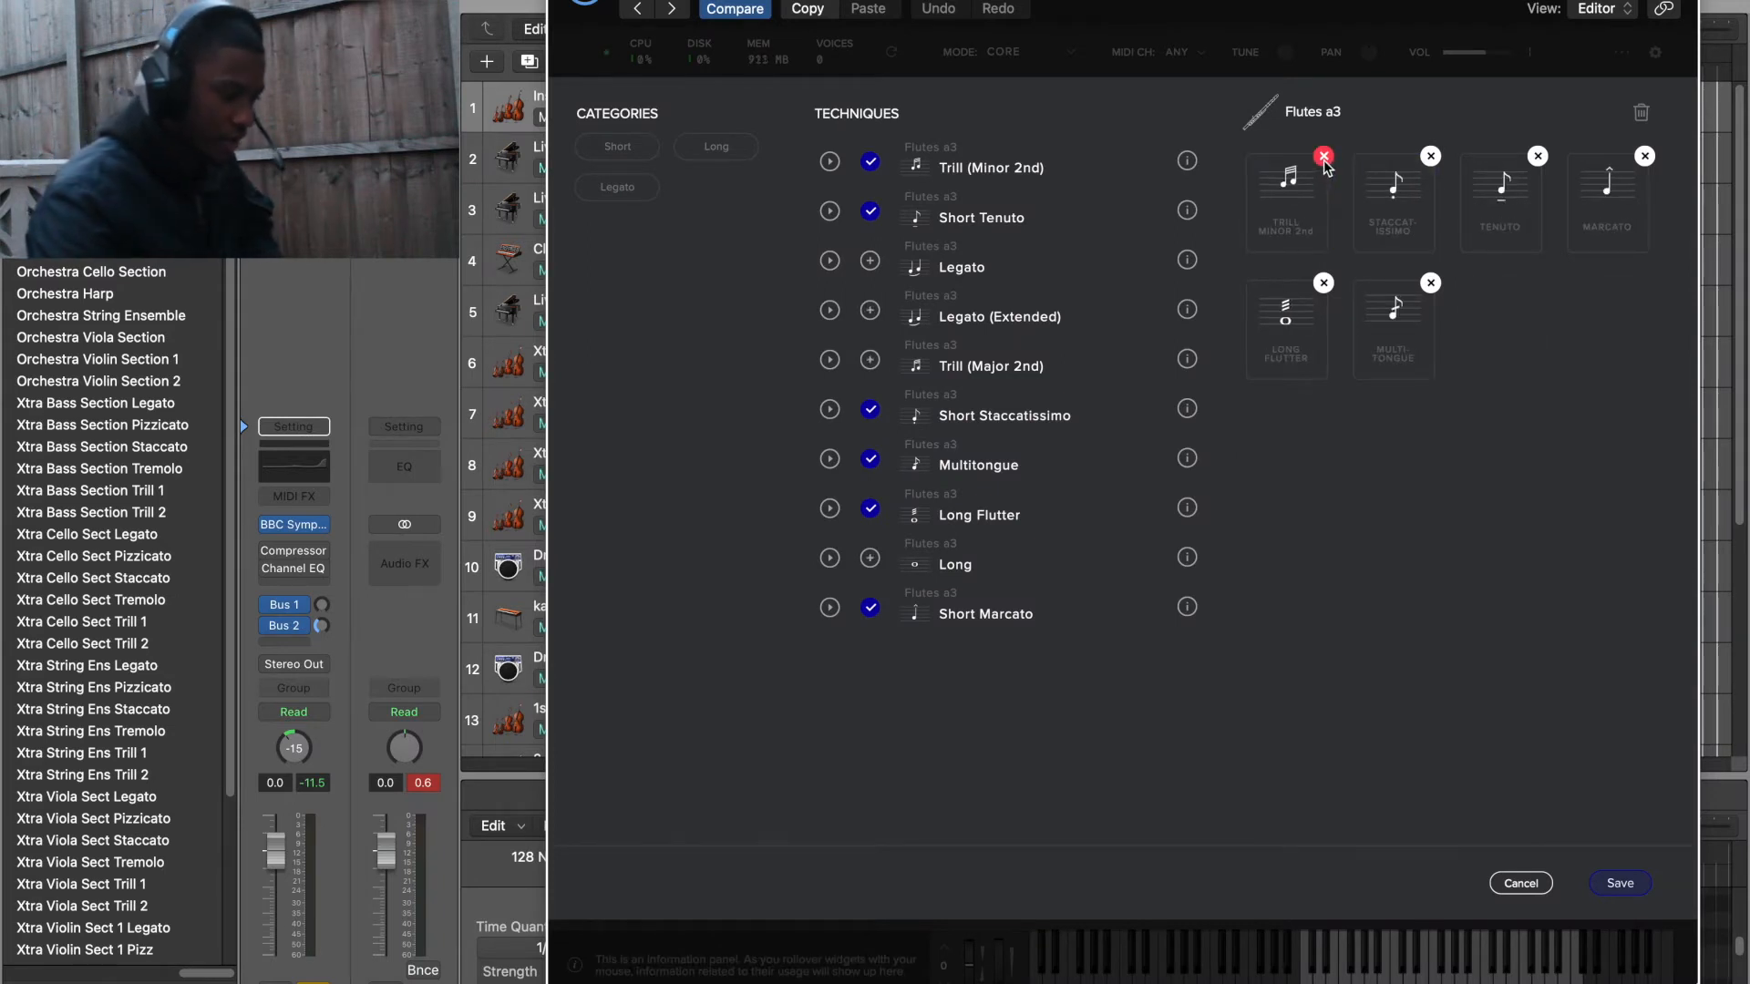
click(1323, 157)
click(1431, 157)
click(1431, 157)
click(1431, 157)
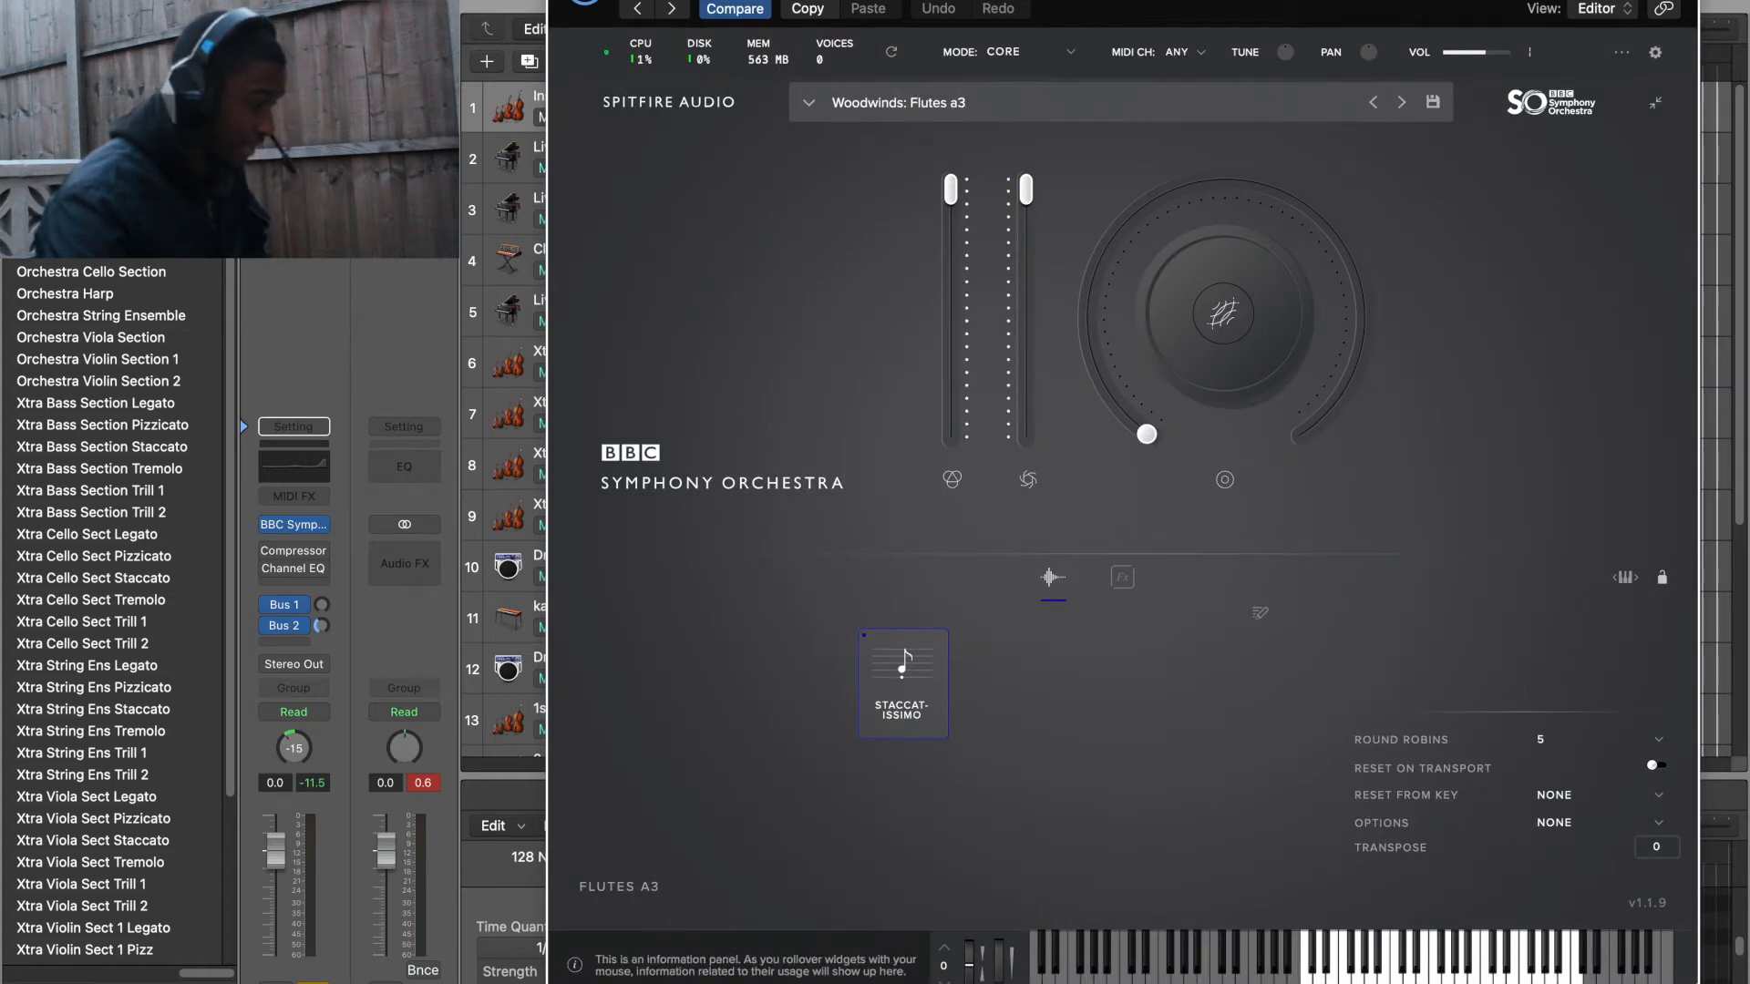
click(562, 0)
key(space)
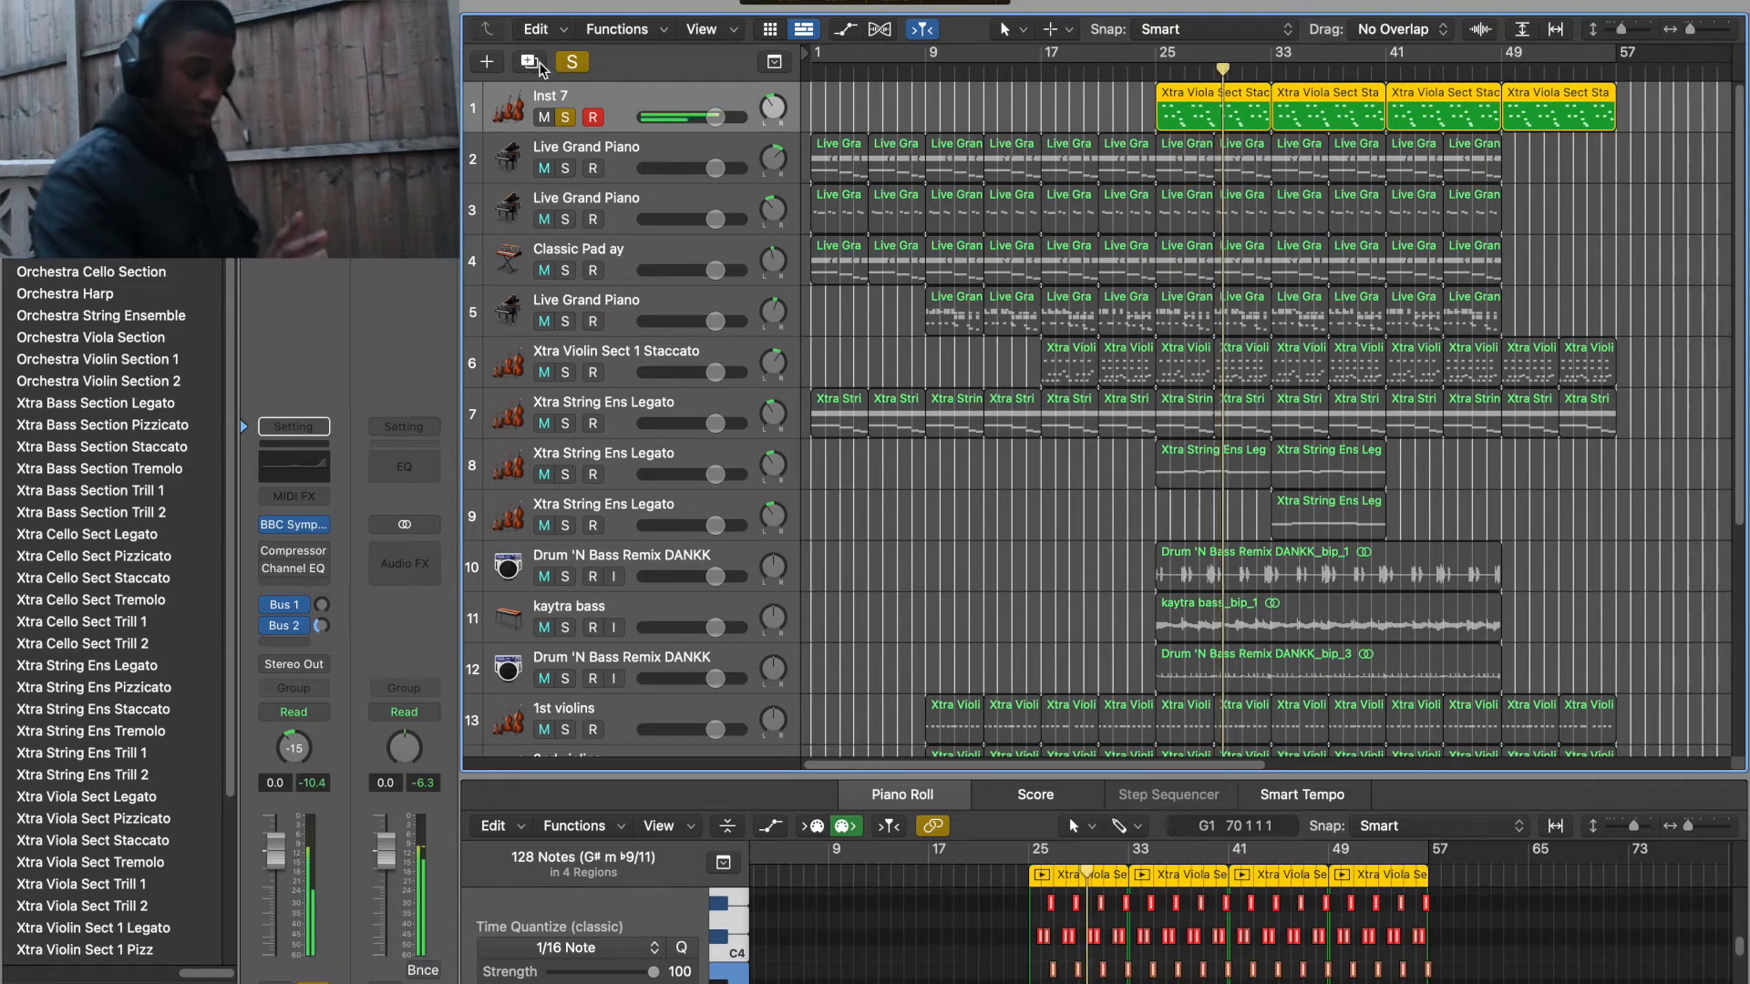
Add a new track with the same settings as the flute track and load the Piccolo preset on it.
click(537, 65)
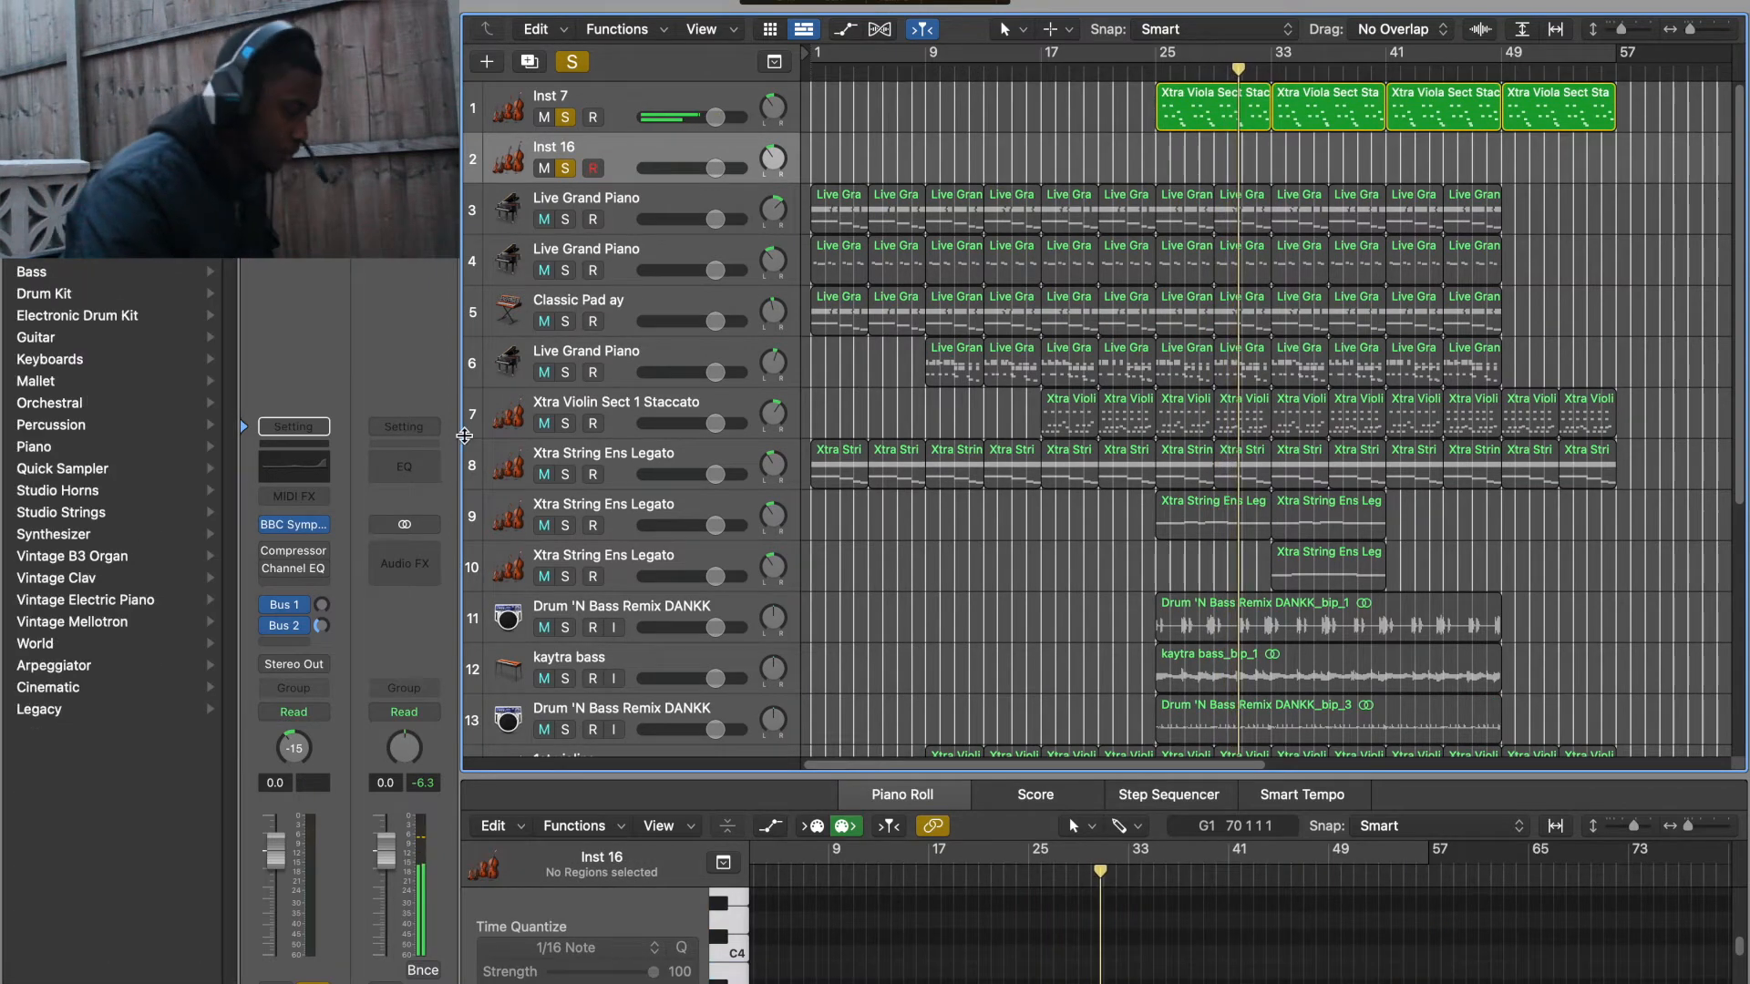
click(296, 526)
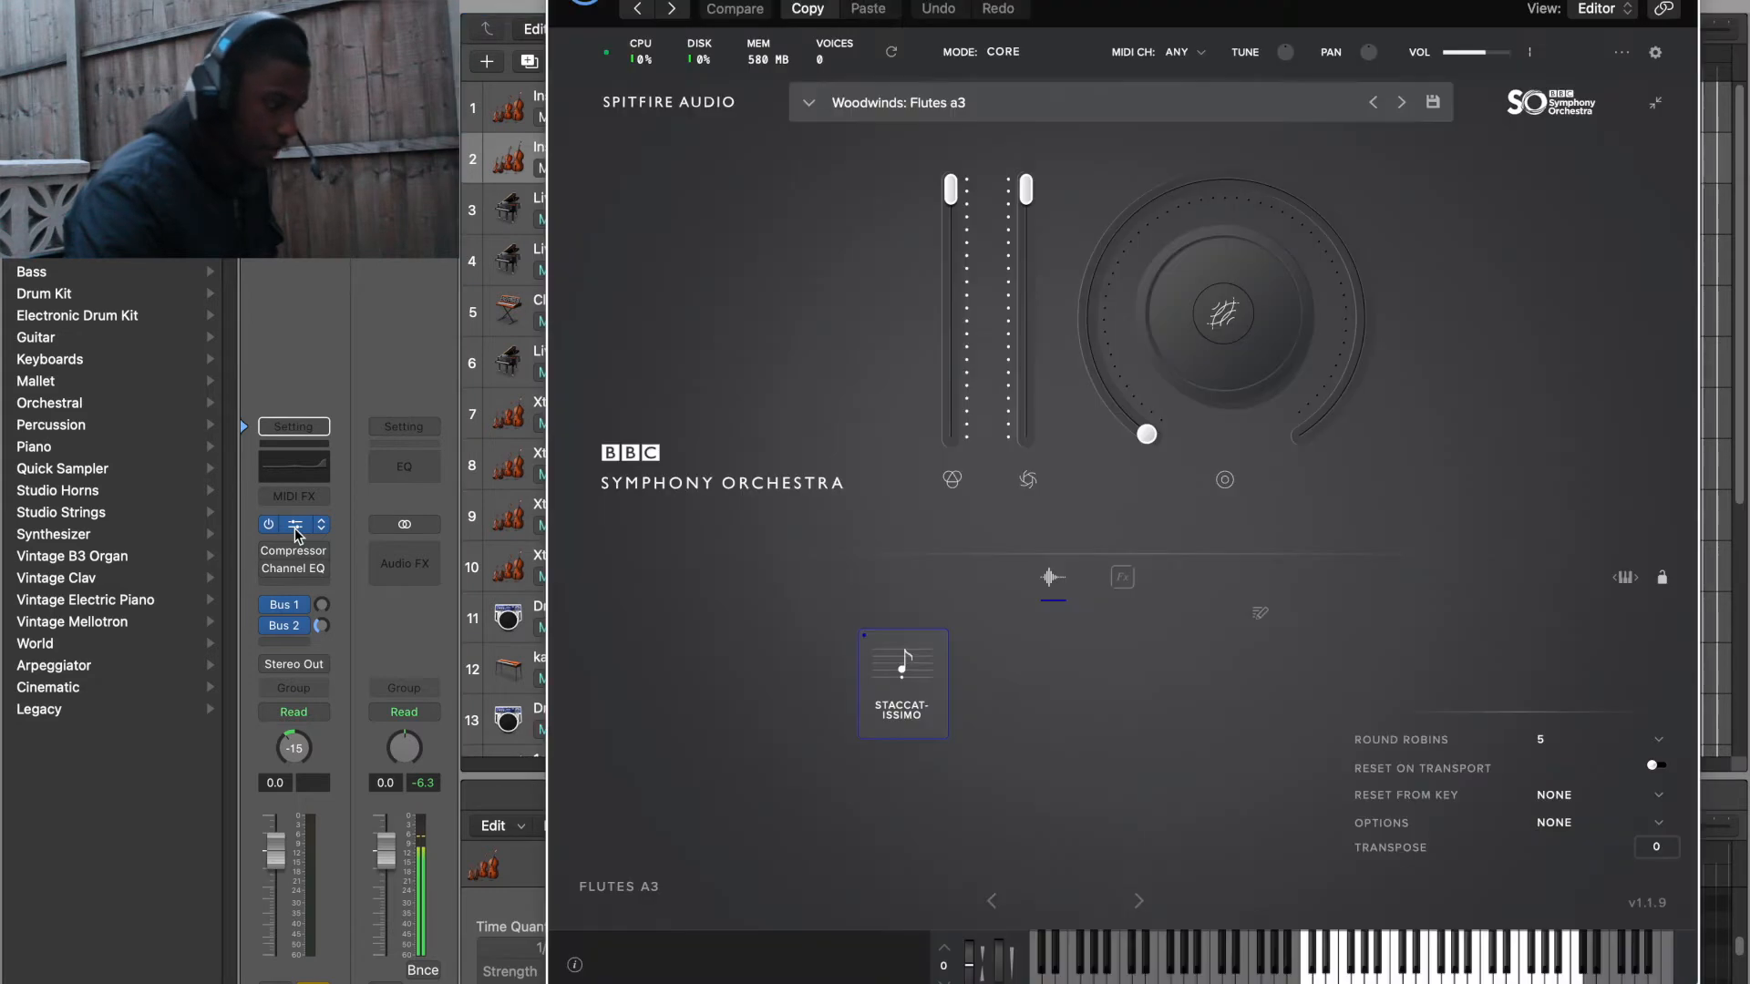
click(807, 107)
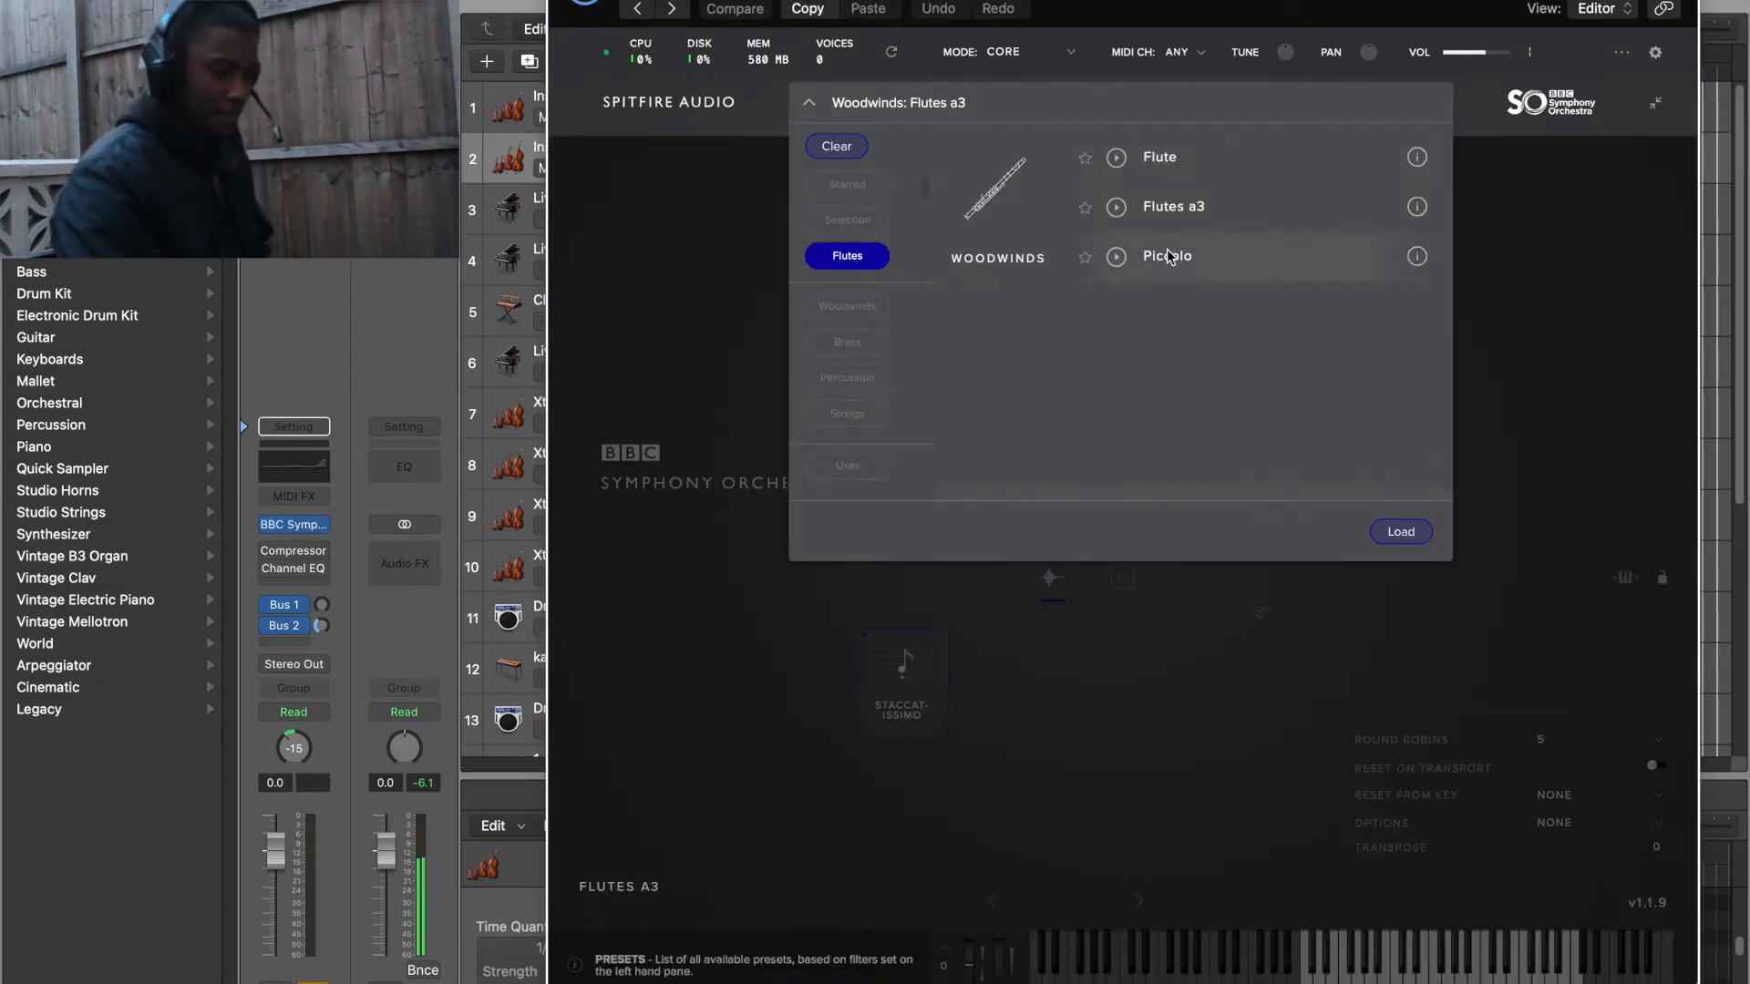
click(1401, 531)
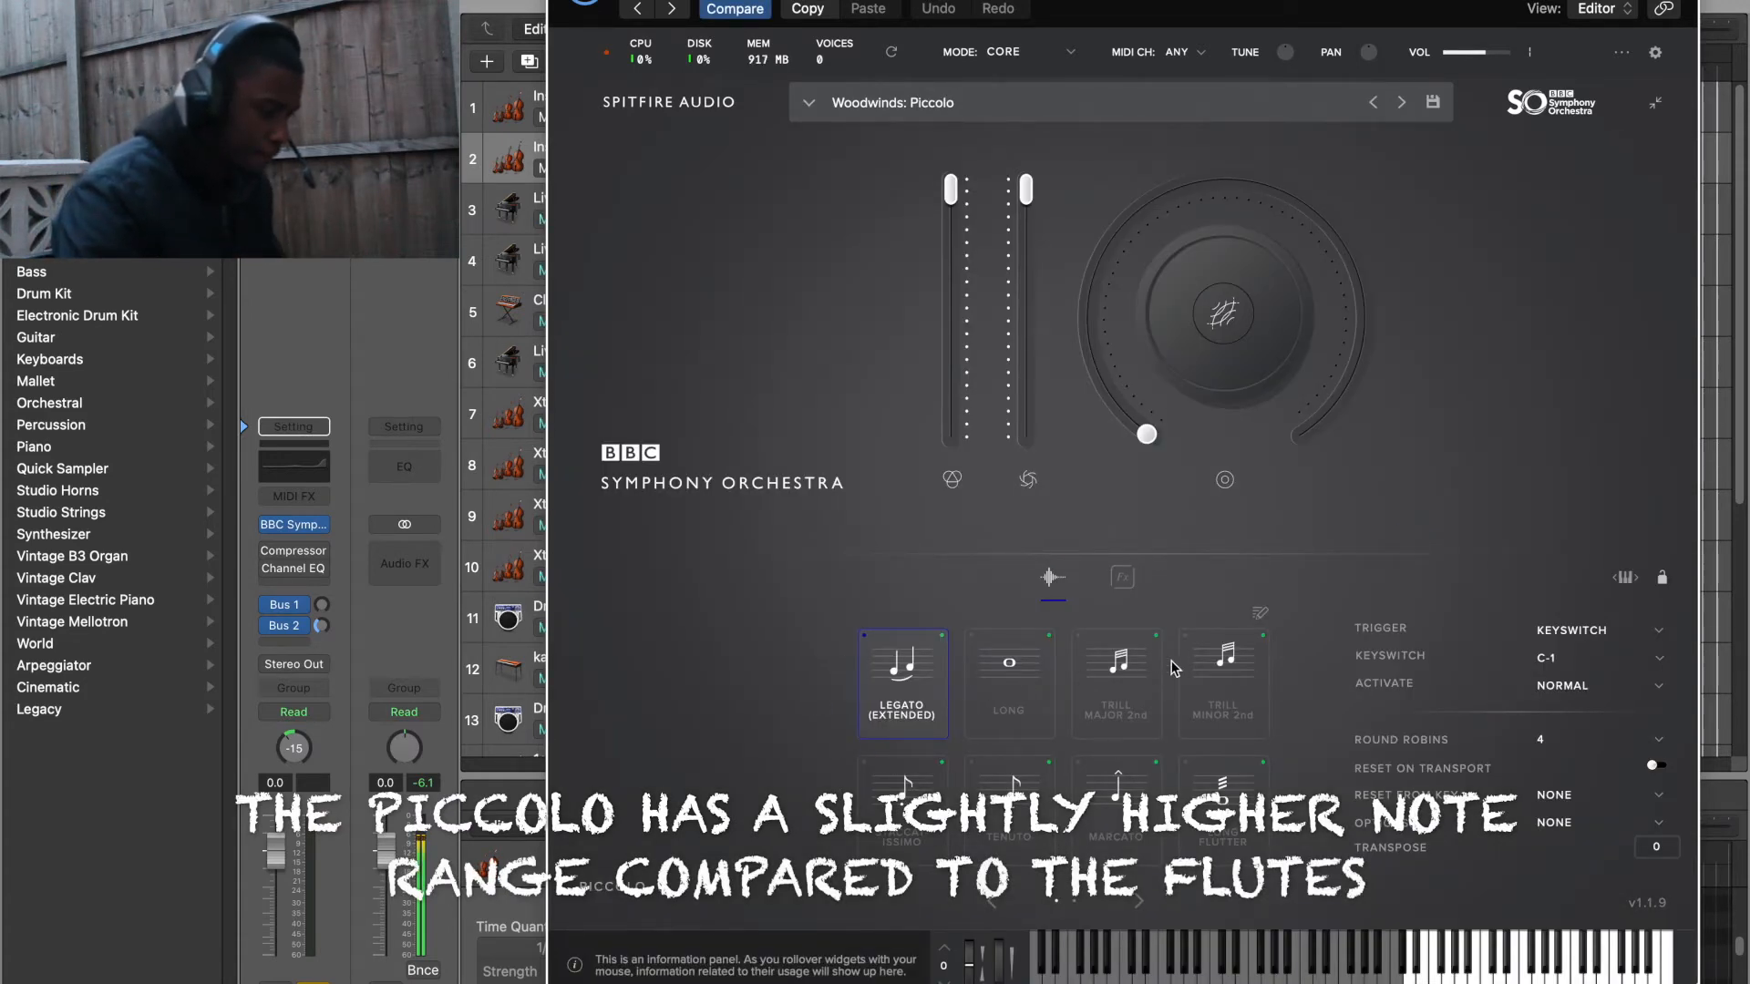
Remove the Piccolo's Legato (Extended), Long, Trill Major 2nd and Trill Minor 2nd techniques.
click(1259, 616)
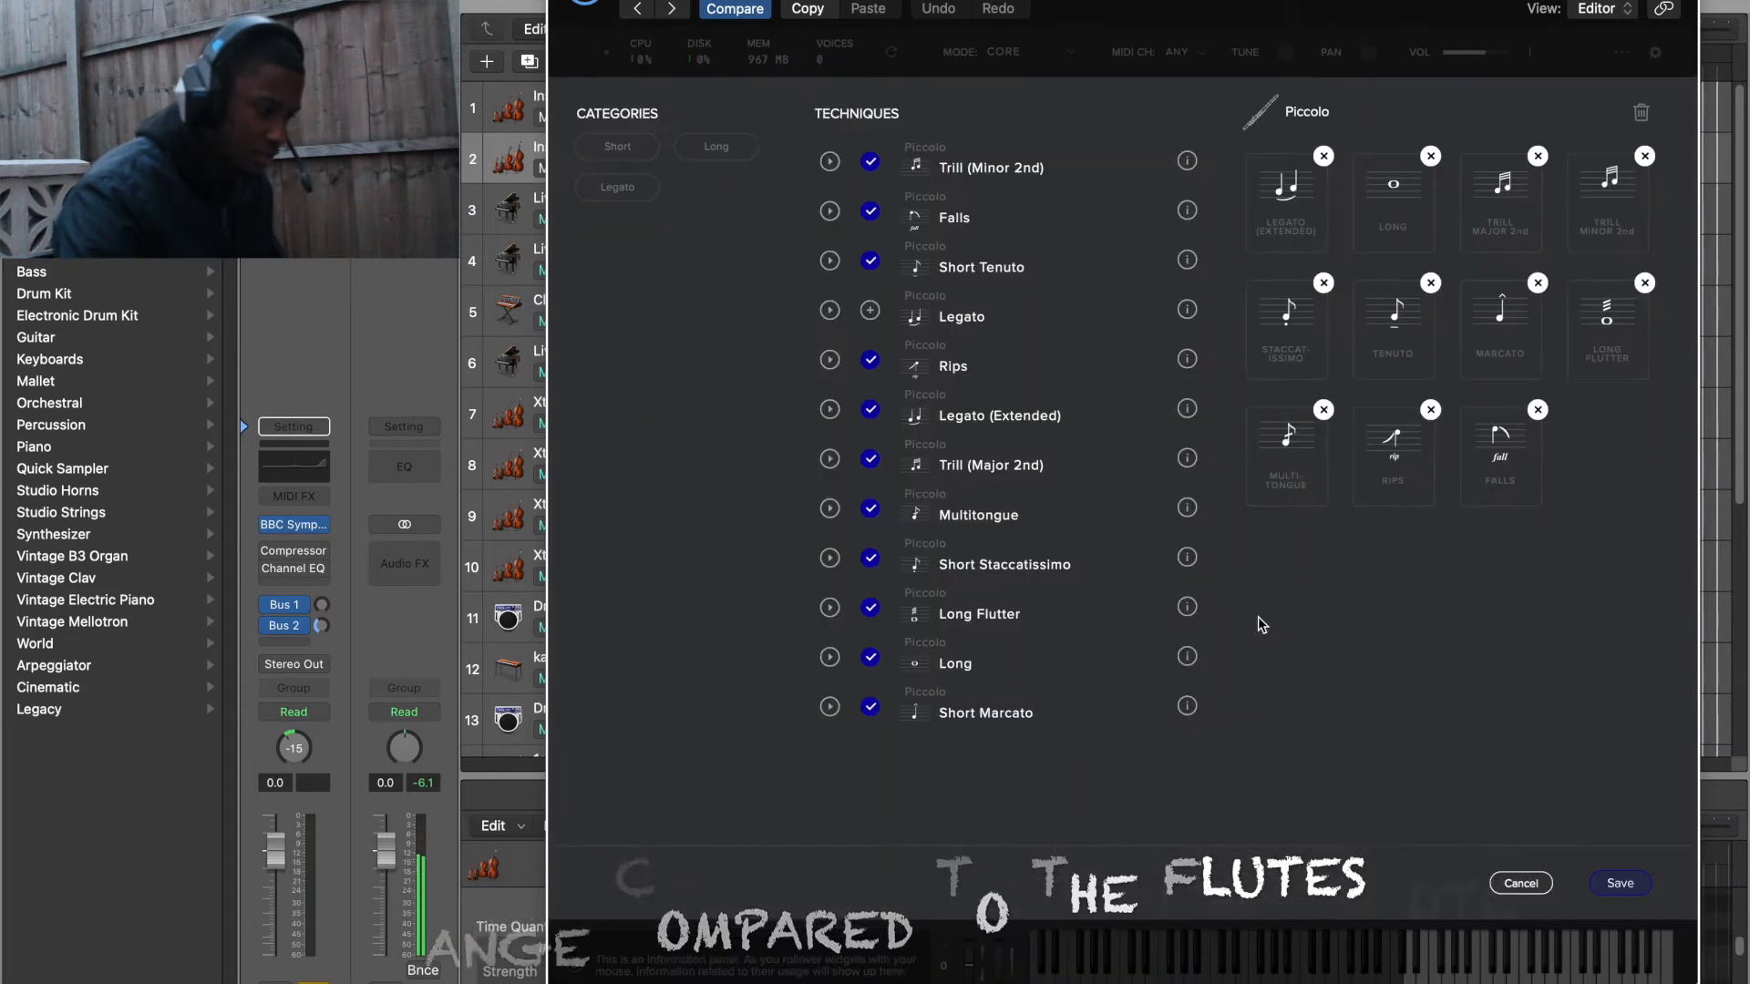
click(1323, 158)
click(1322, 159)
click(1322, 158)
click(1323, 159)
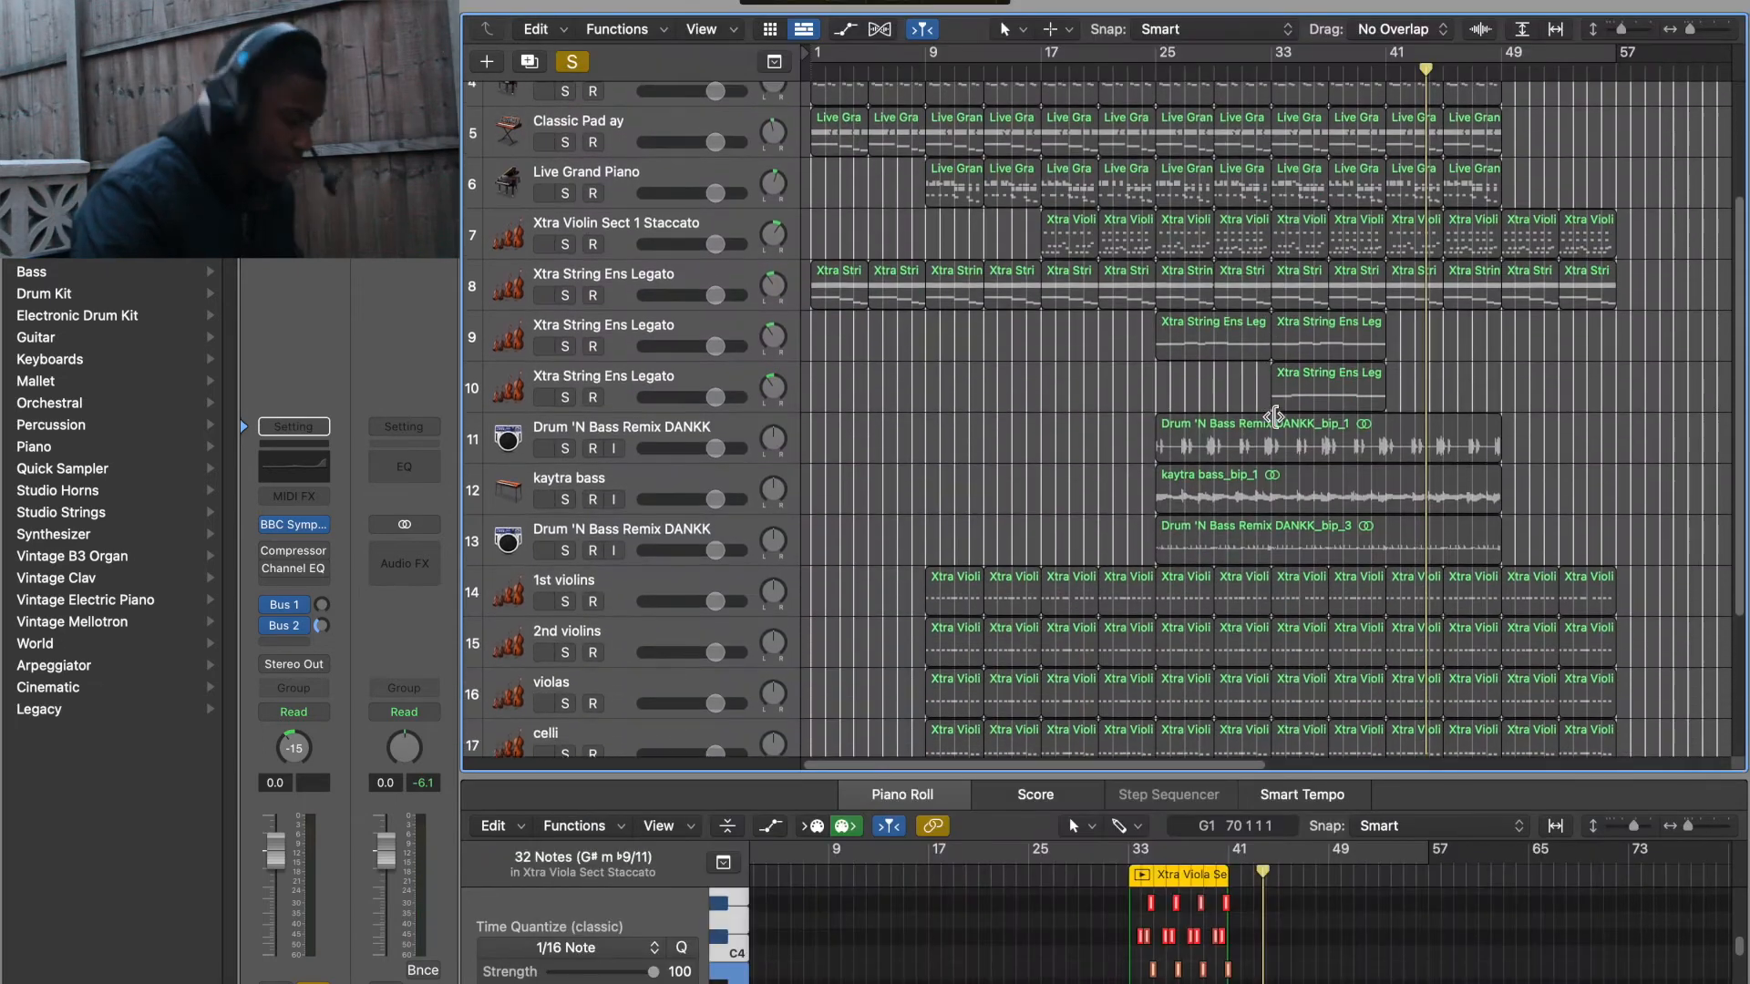
Delete the Piccolo track's copied region at bar 33, keeping only its regions from bar 41 onward.
scroll(1275, 416, up, 5)
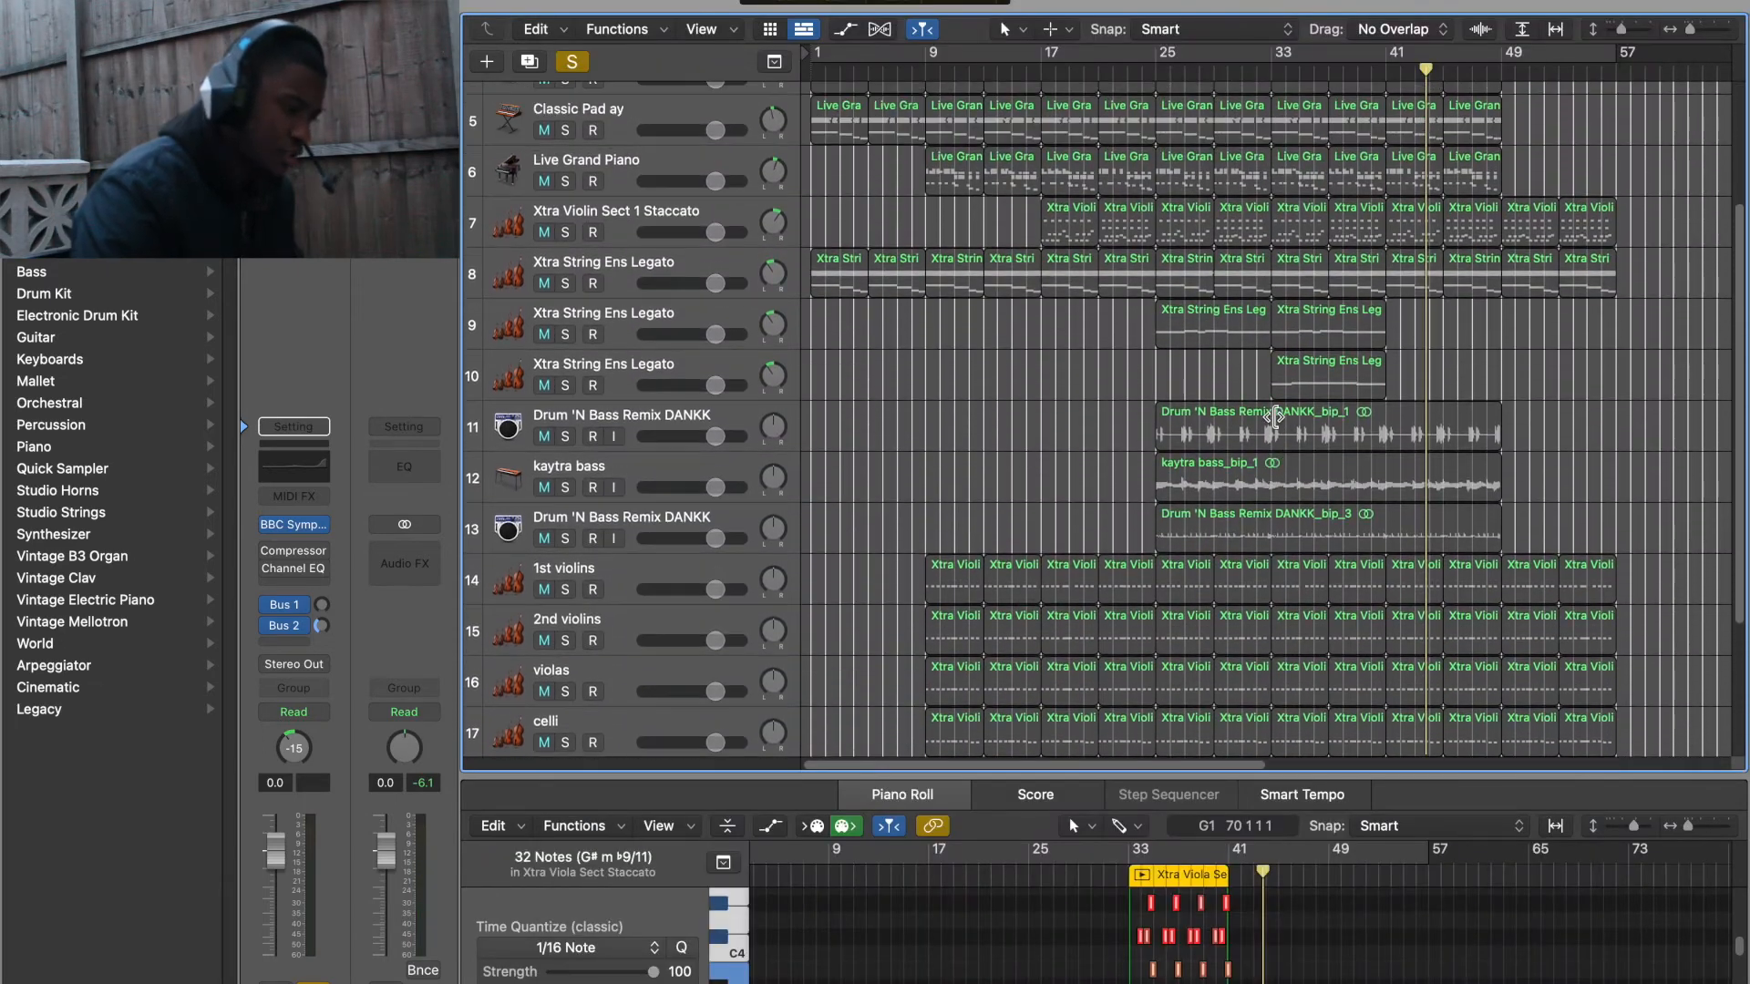
scroll(1276, 416, down, 1)
key(Delete)
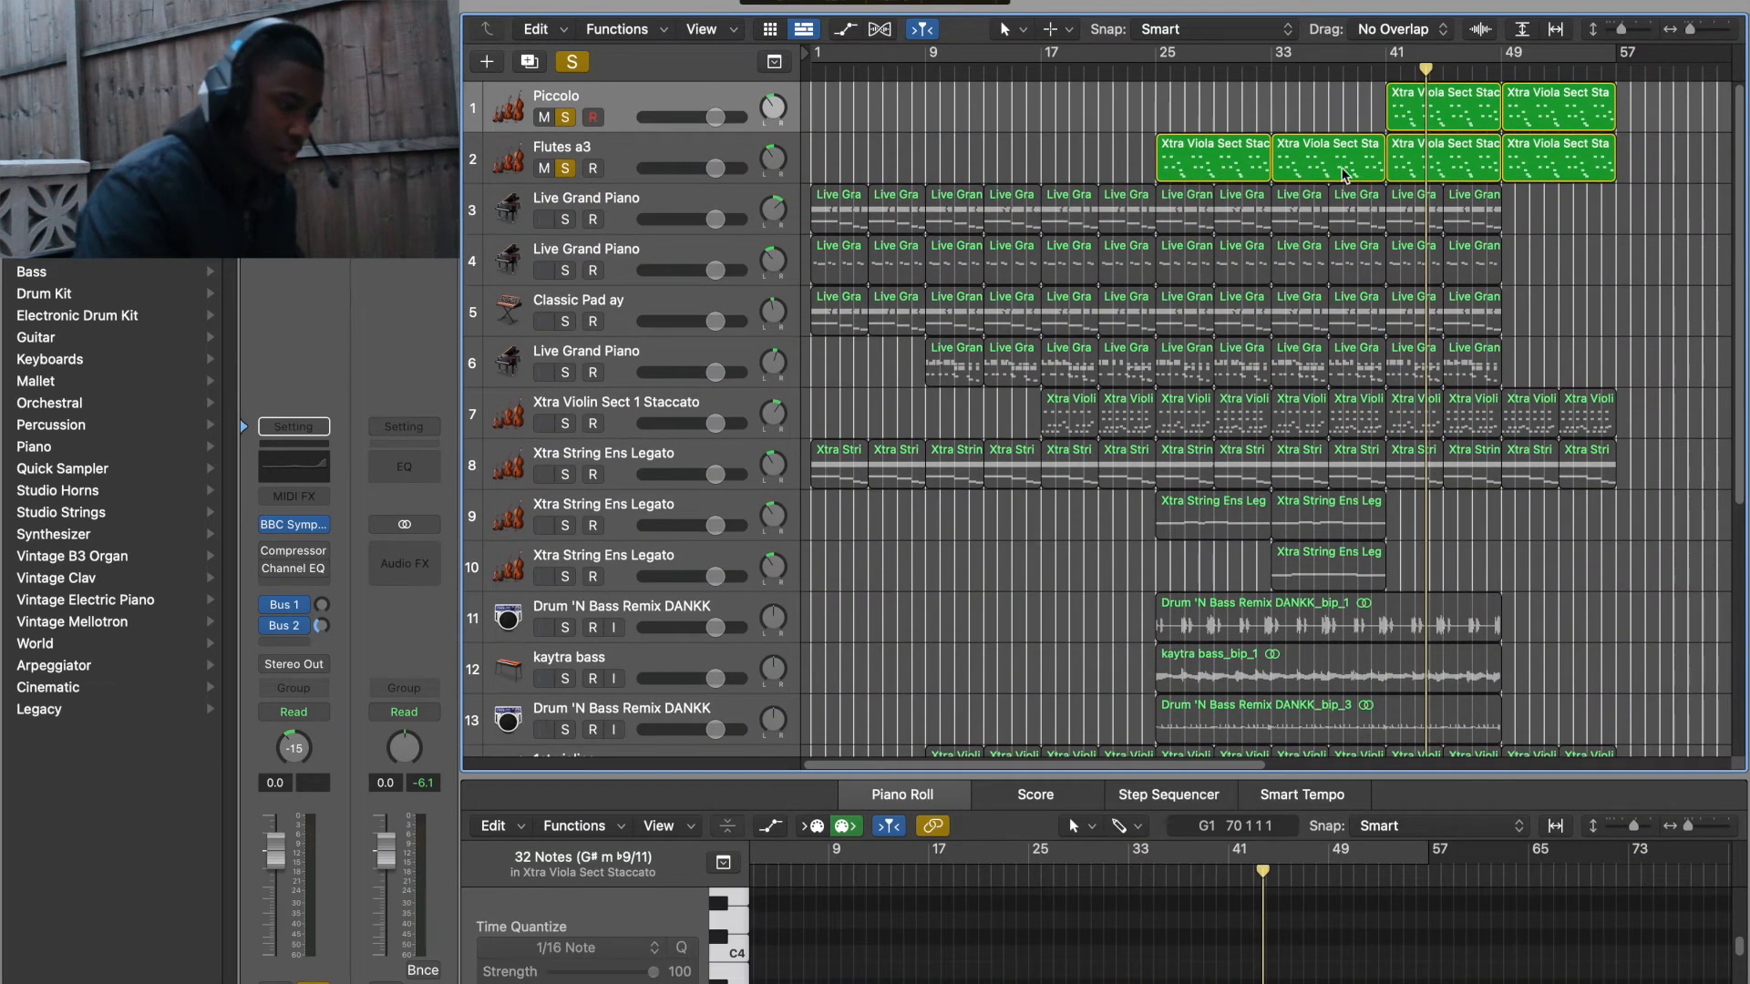
Enlarge the Piano Roll and transpose all notes in the two Piccolo regions from bar 41 up one octave.
click(1542, 98)
shift+click(1439, 121)
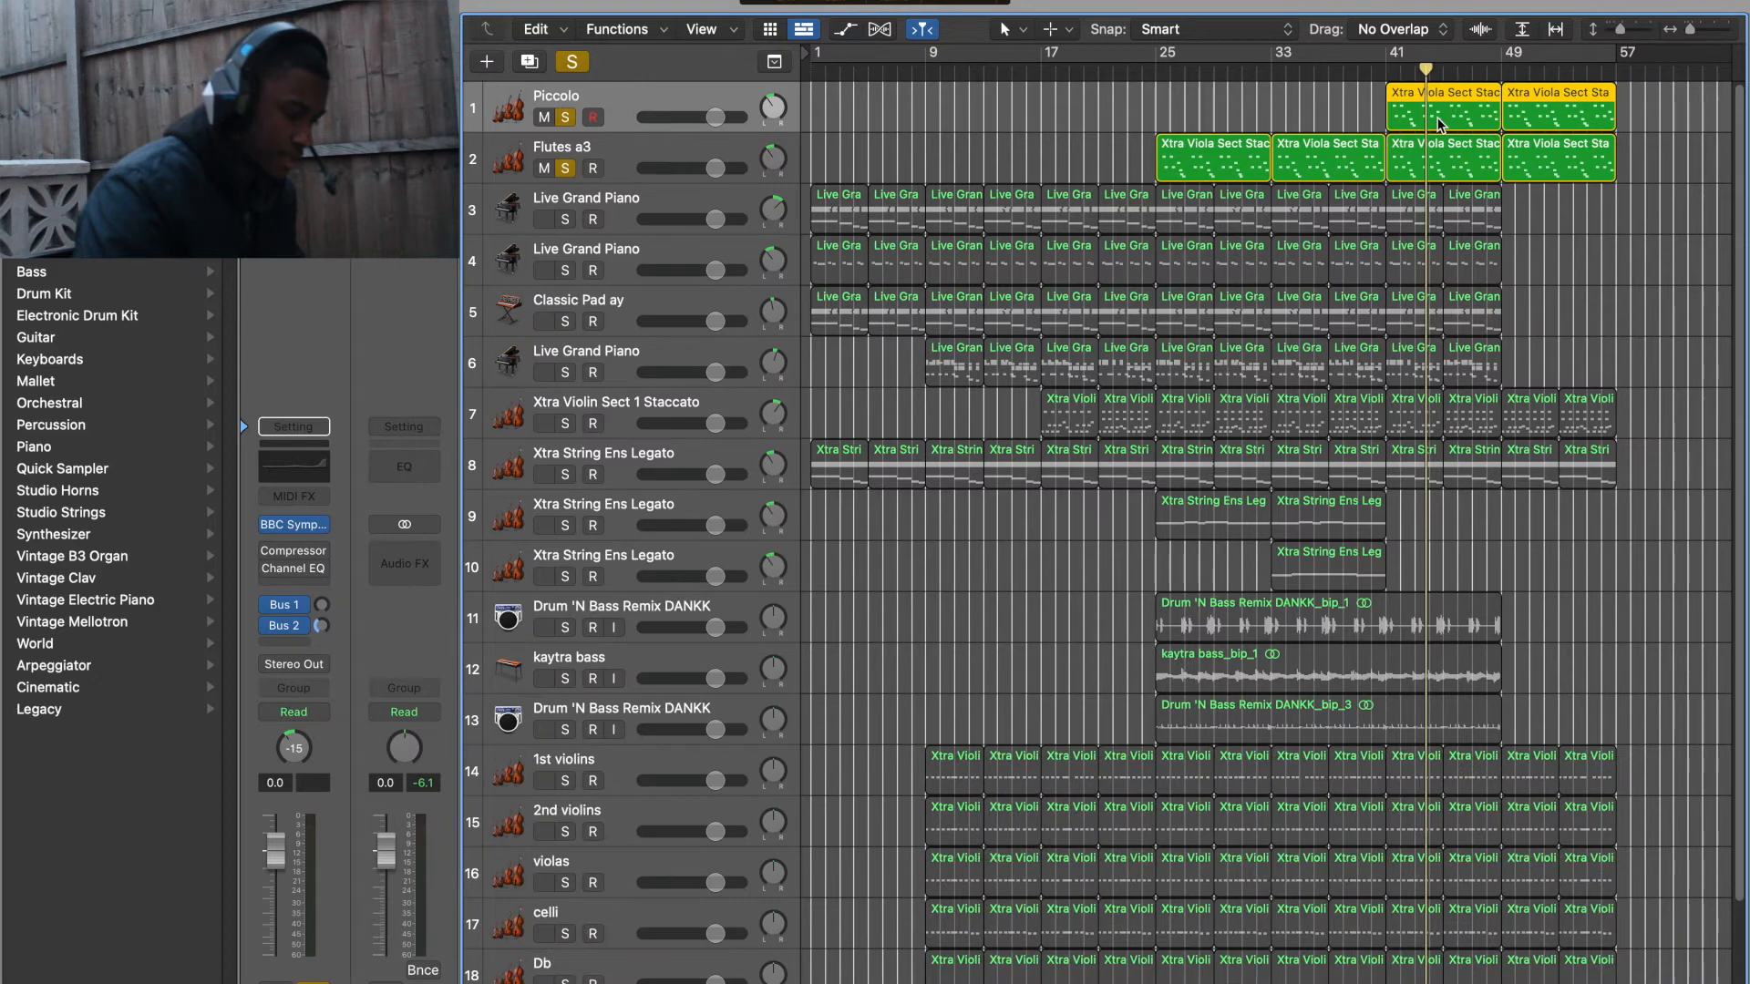
drag(1207, 777, 1202, 106)
scroll(1194, 461, up, 5)
drag(1500, 579, 1199, 269)
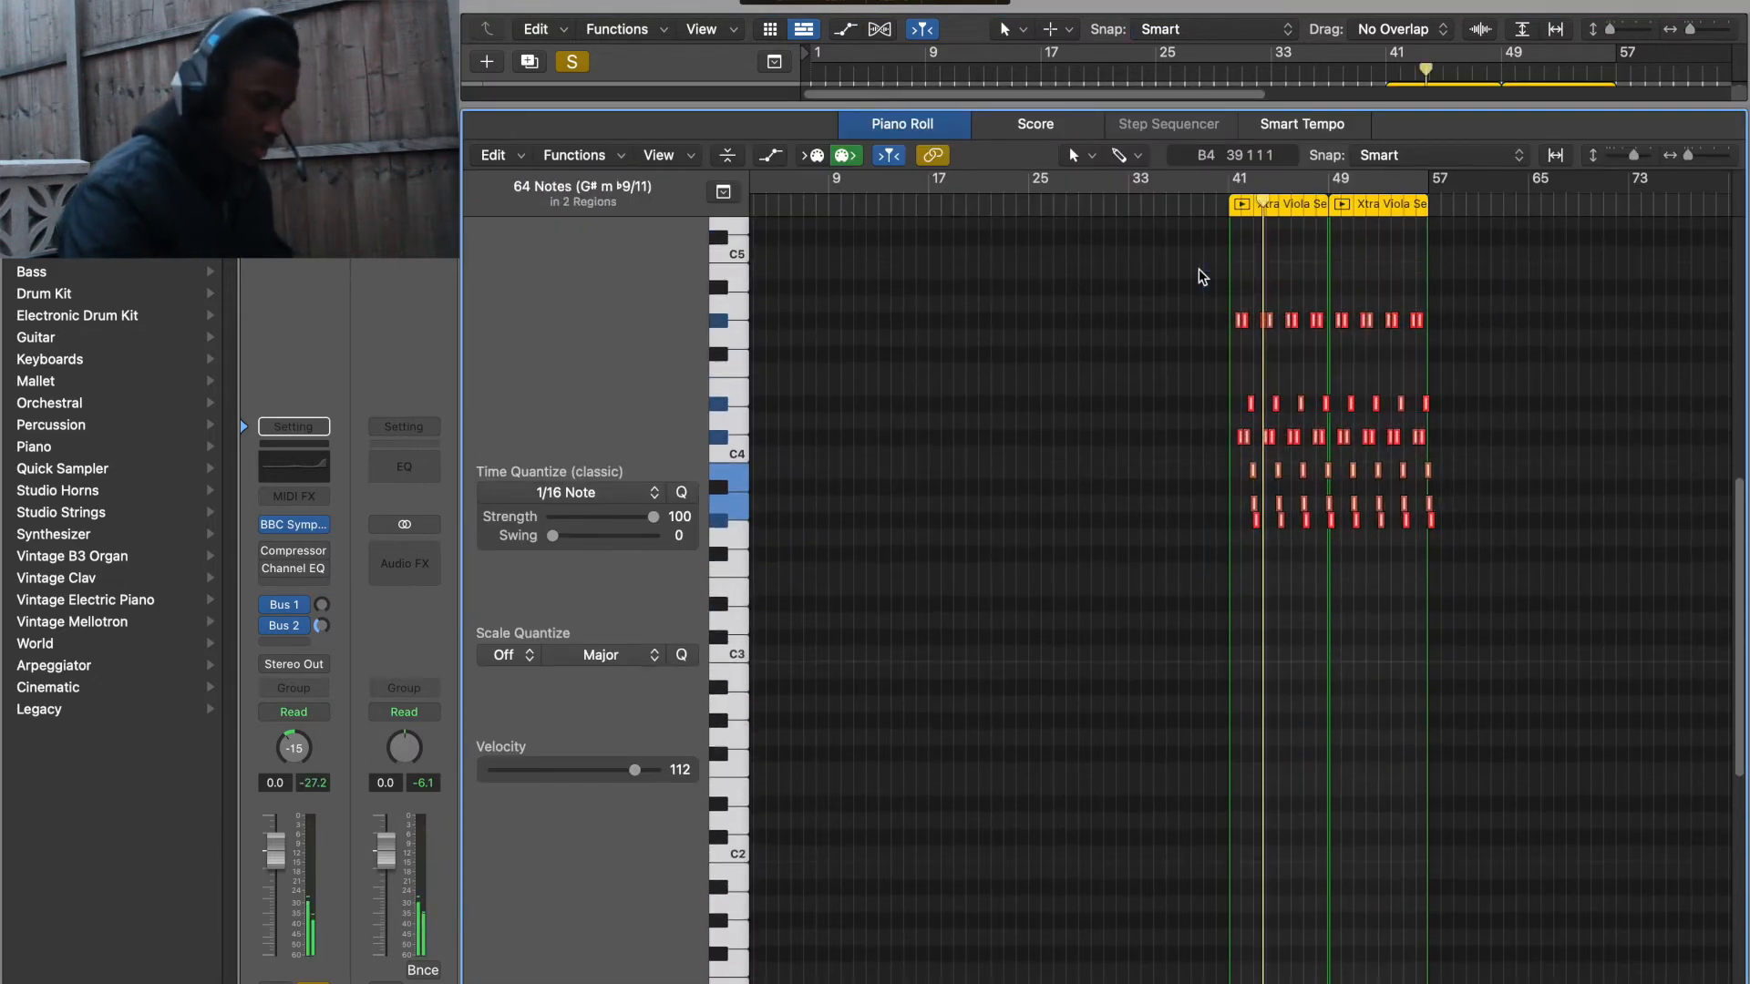
key(alt+shift+Up)
scroll(1201, 276, up, 6)
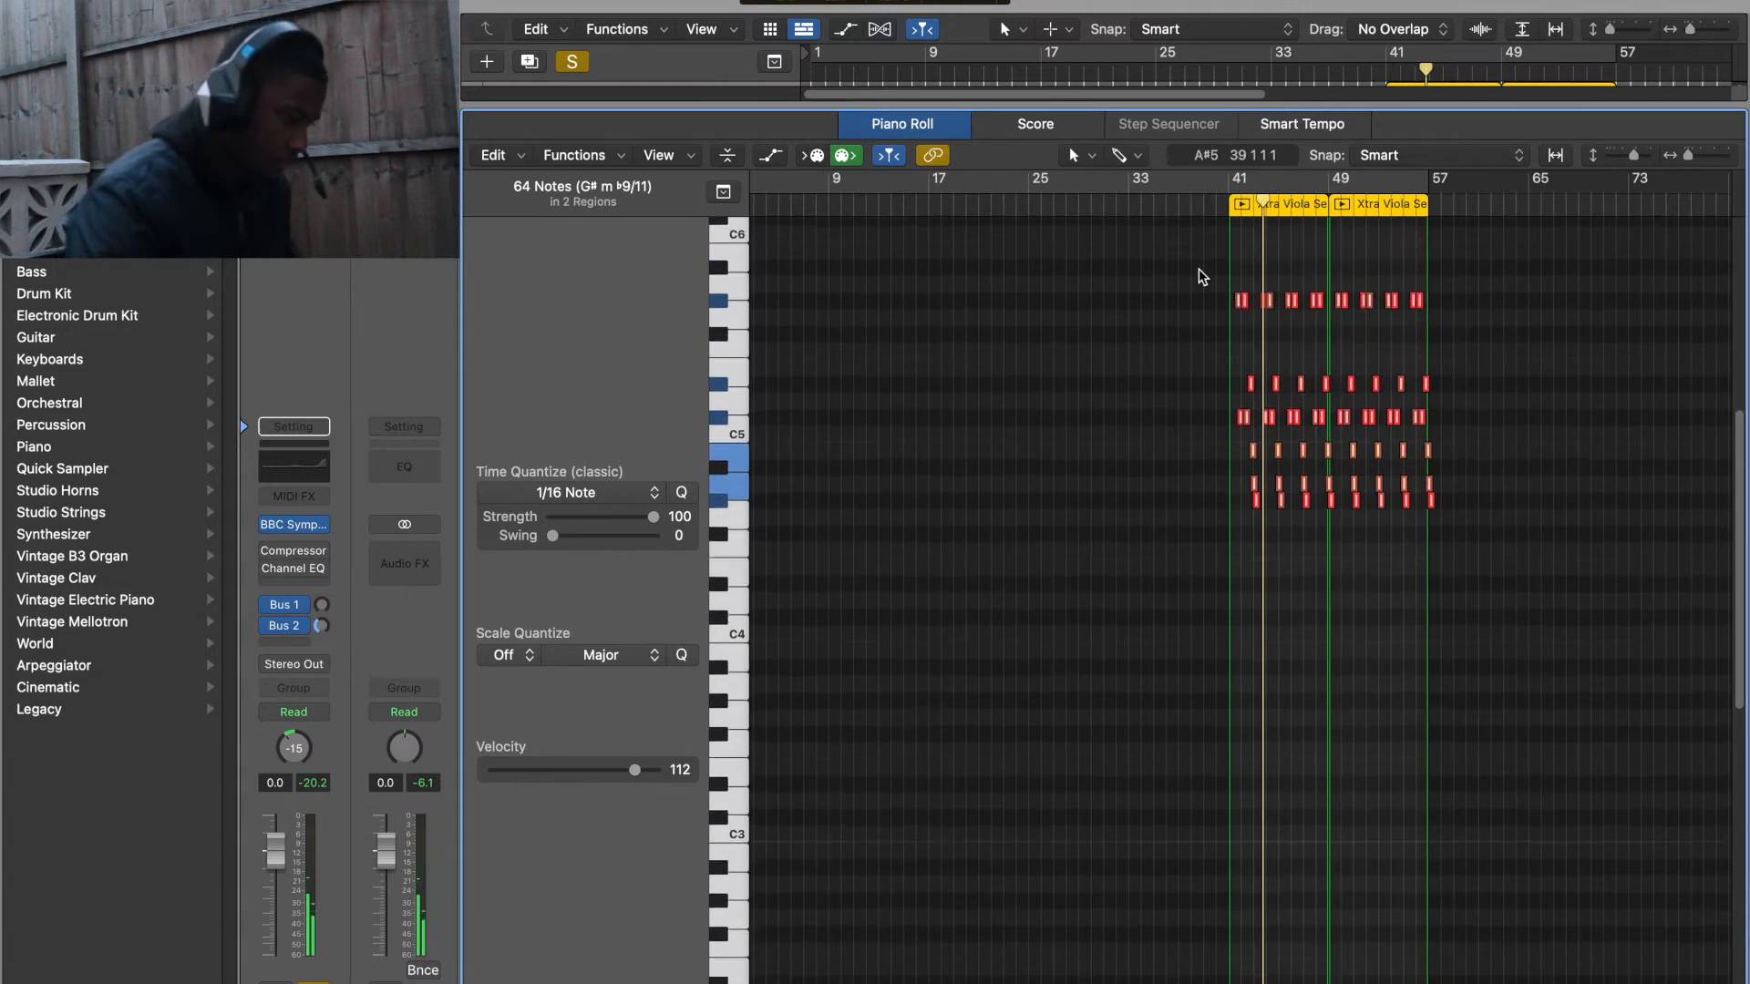
Play the transposed Piccolo part from just before bar 41 and follow its notes in the Piano Roll.
scroll(1167, 379, down, 1)
scroll(1166, 381, up, 5)
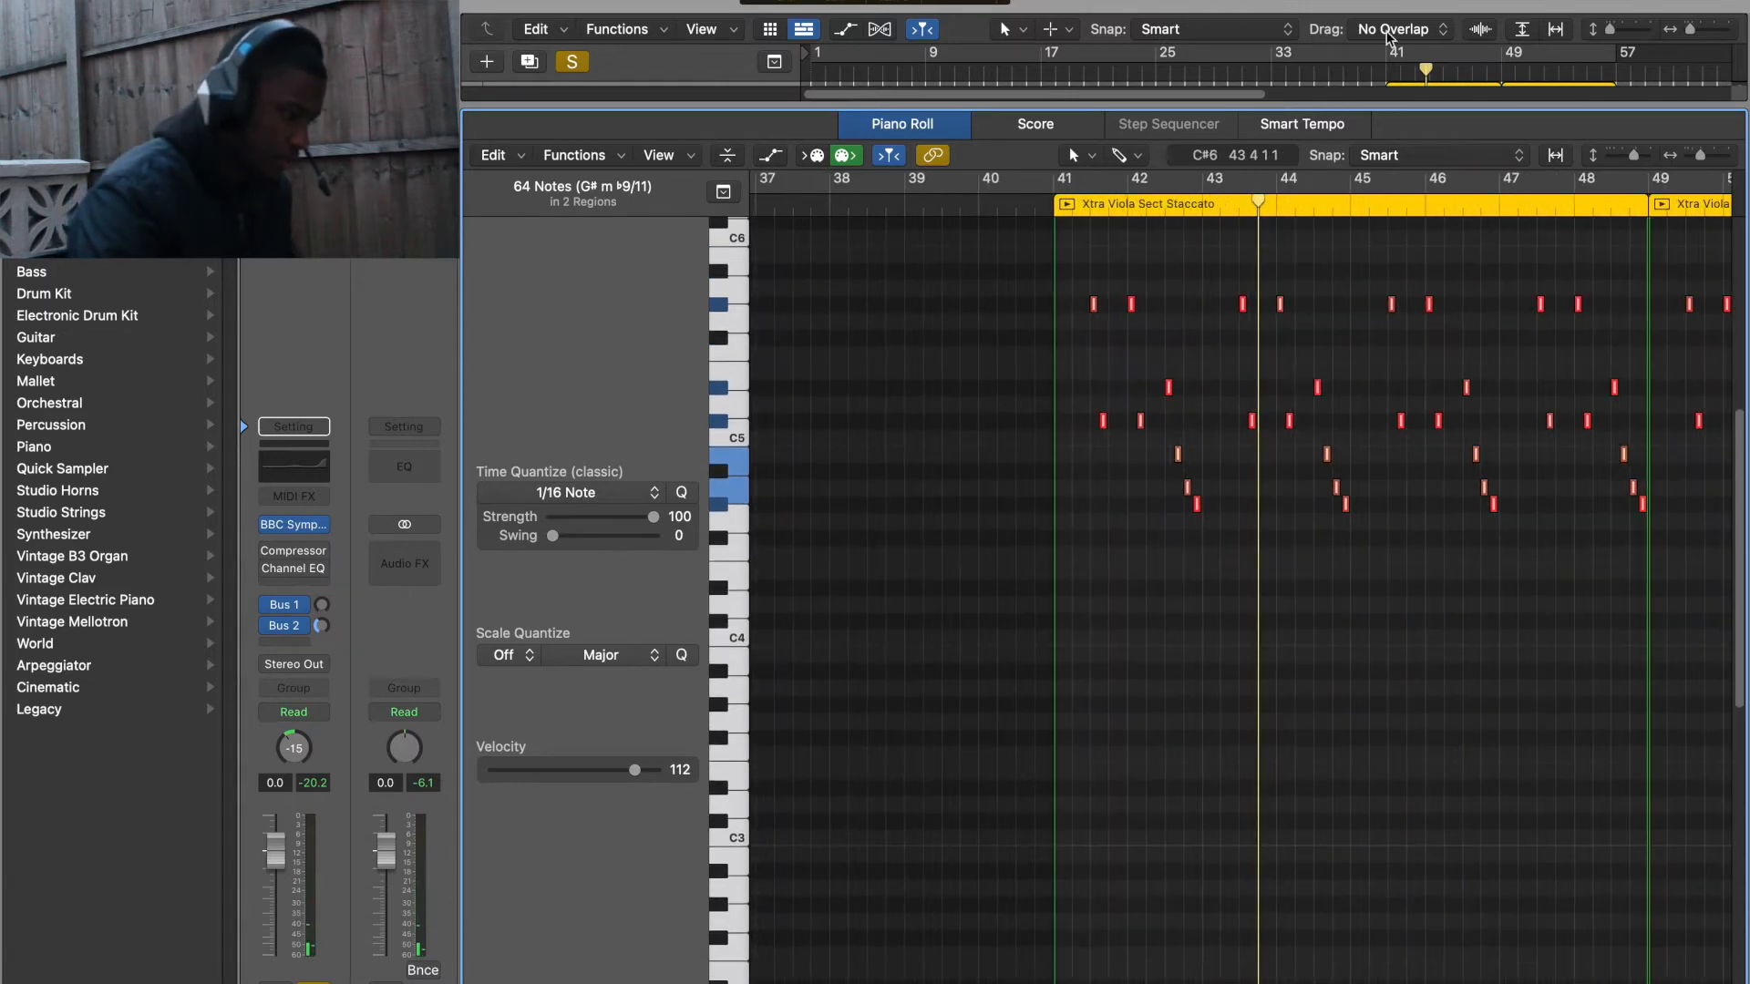
double_click(1372, 69)
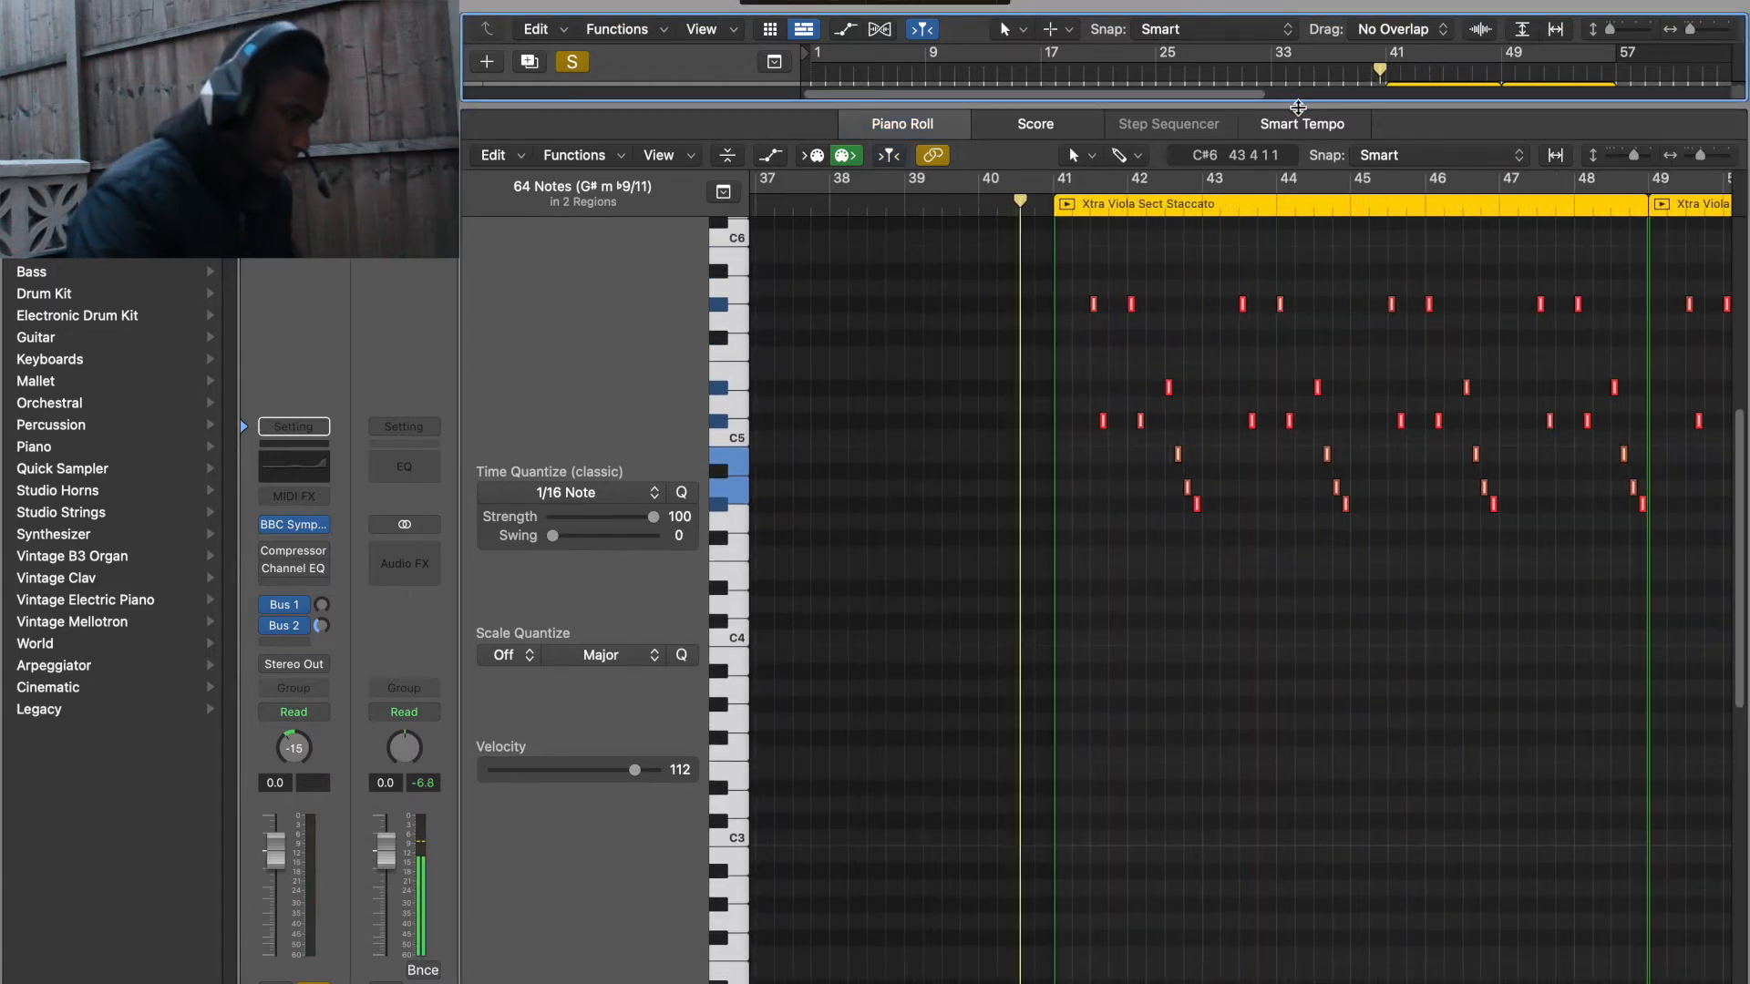
drag(1297, 104, 1292, 229)
drag(1232, 786, 1379, 8)
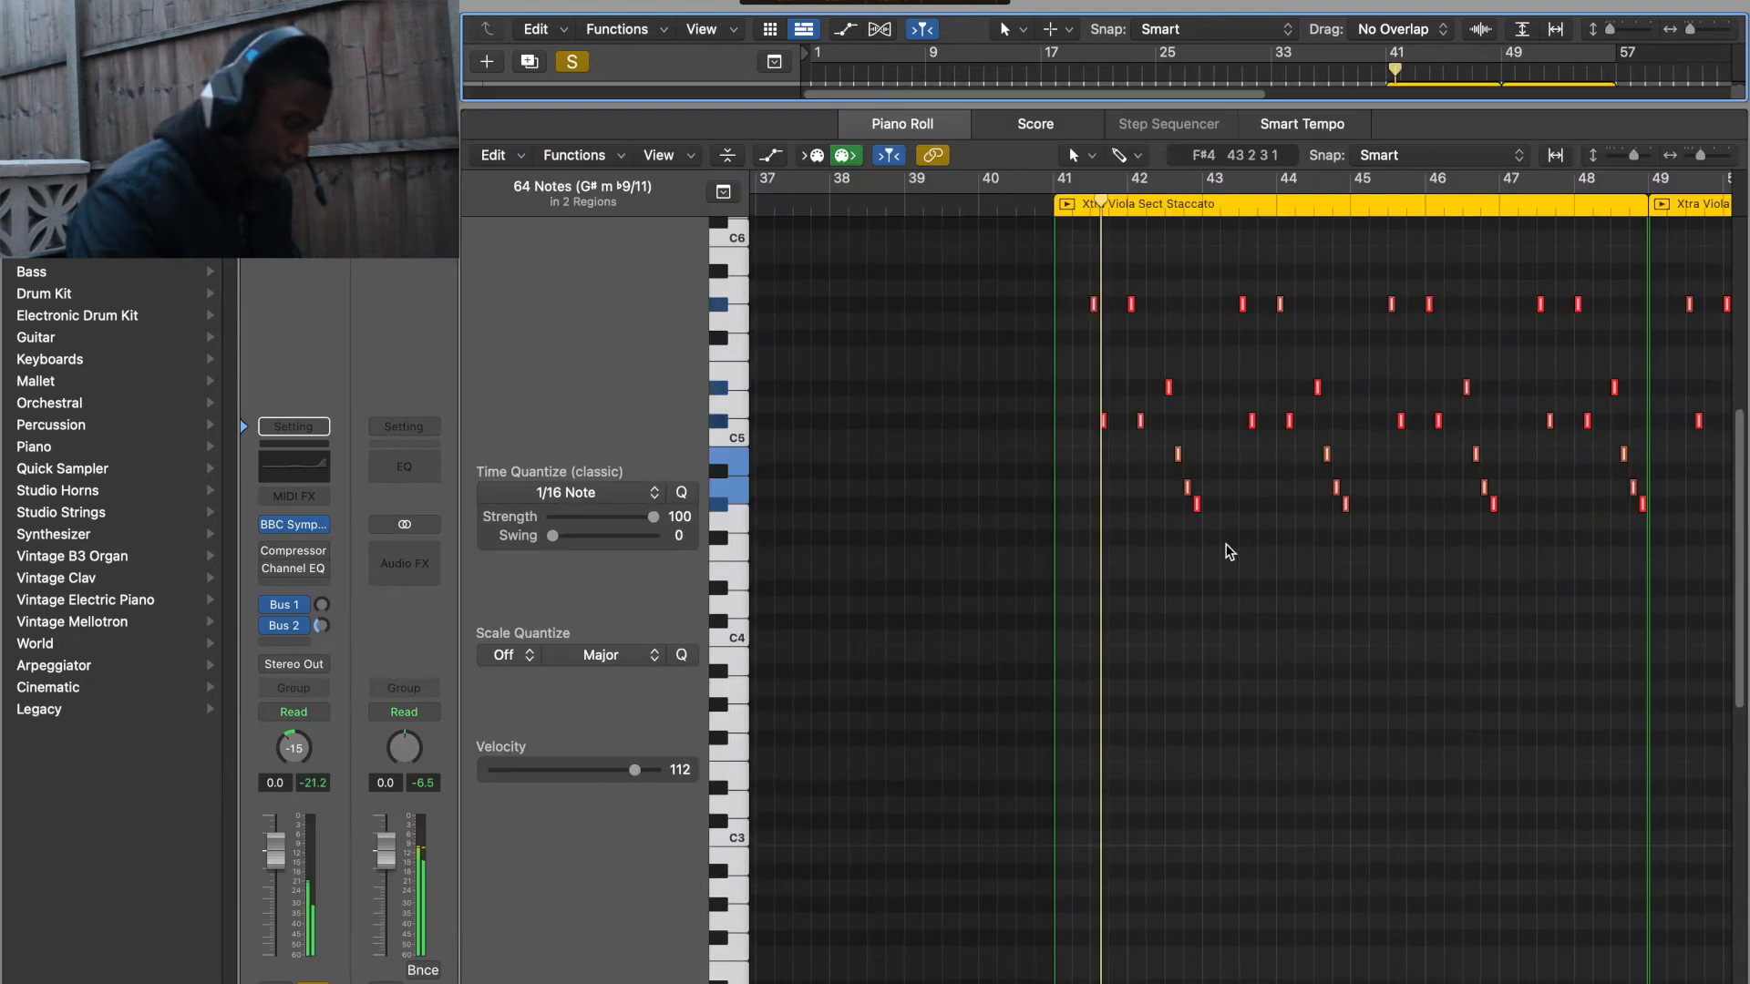
scroll(1229, 552, right, 2)
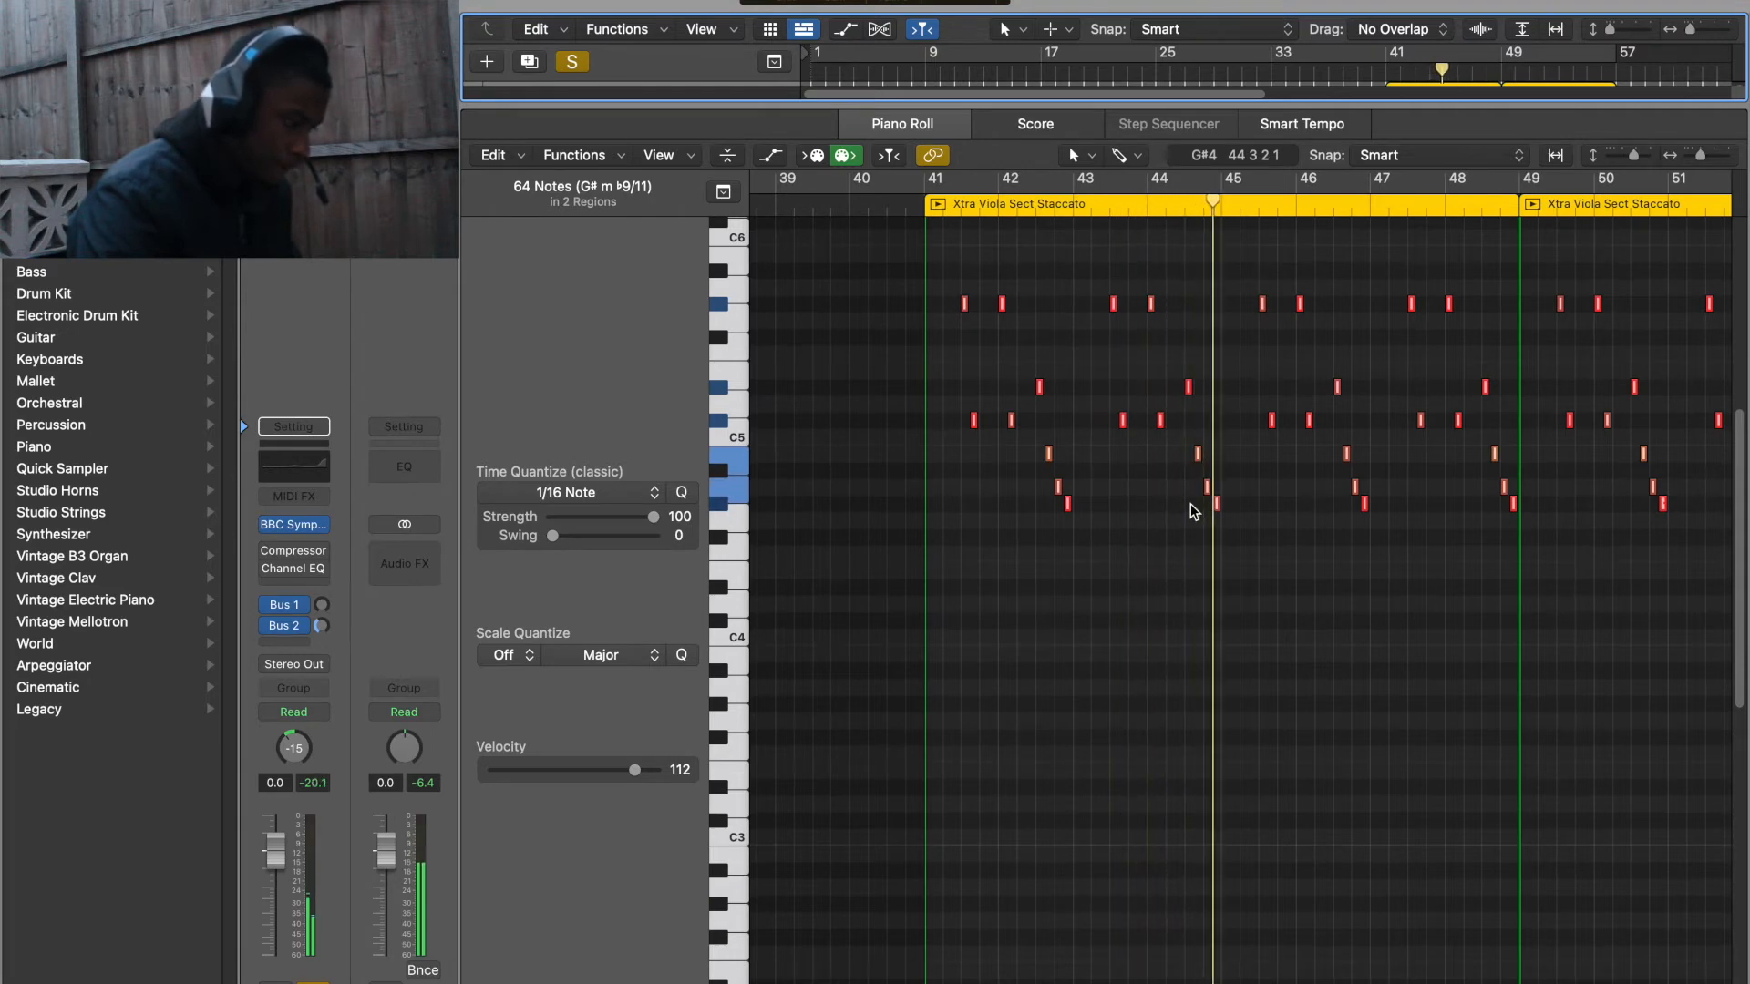
Raise the three-note descending run at the end of bar 44 by an octave and play back from bar 41.
drag(1226, 524, 1183, 442)
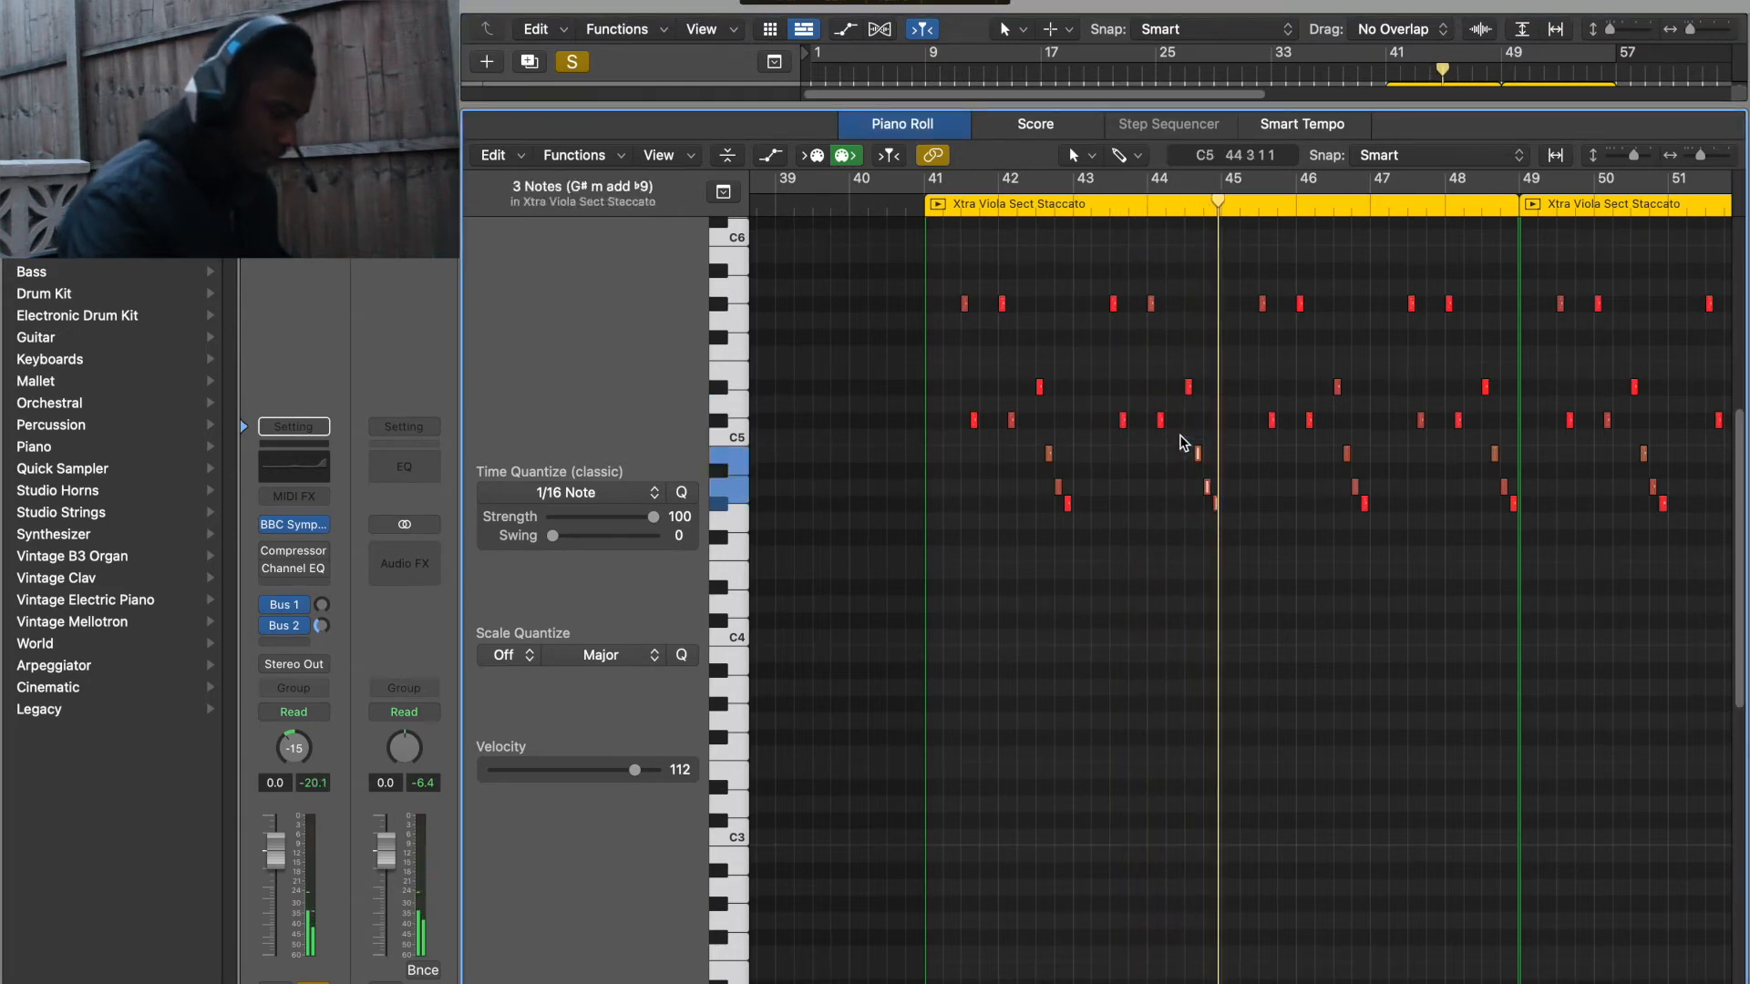
key(alt+shift+Up)
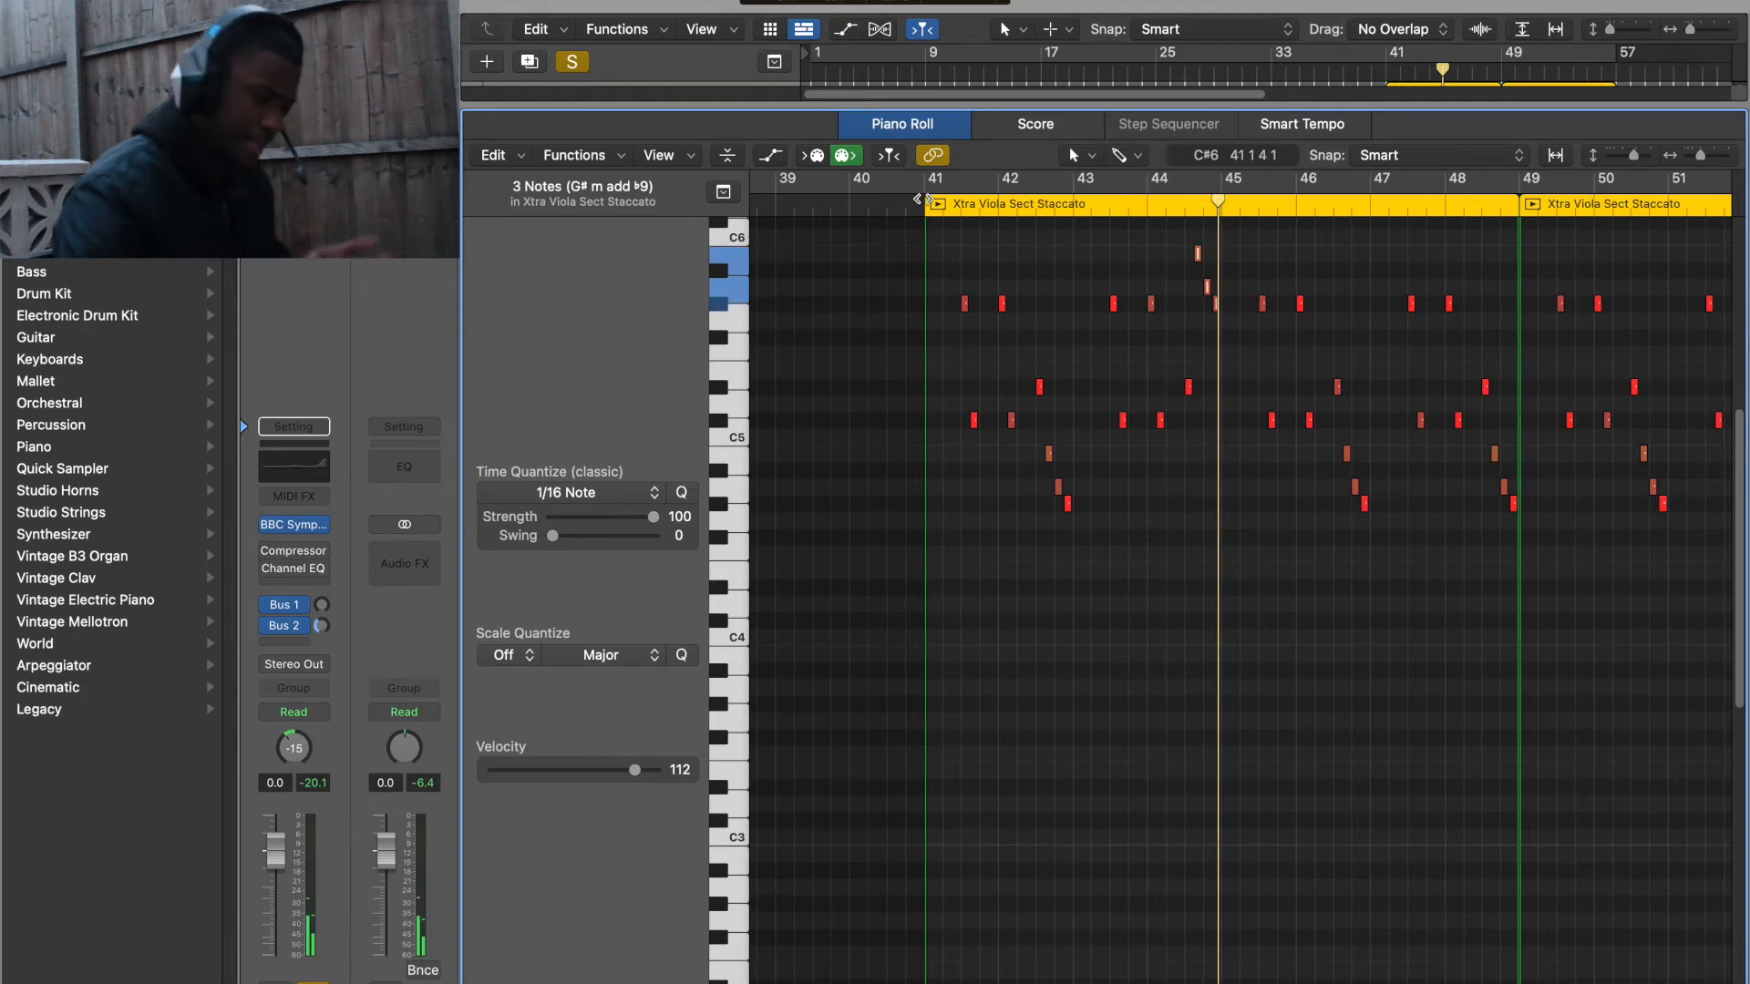
click(923, 198)
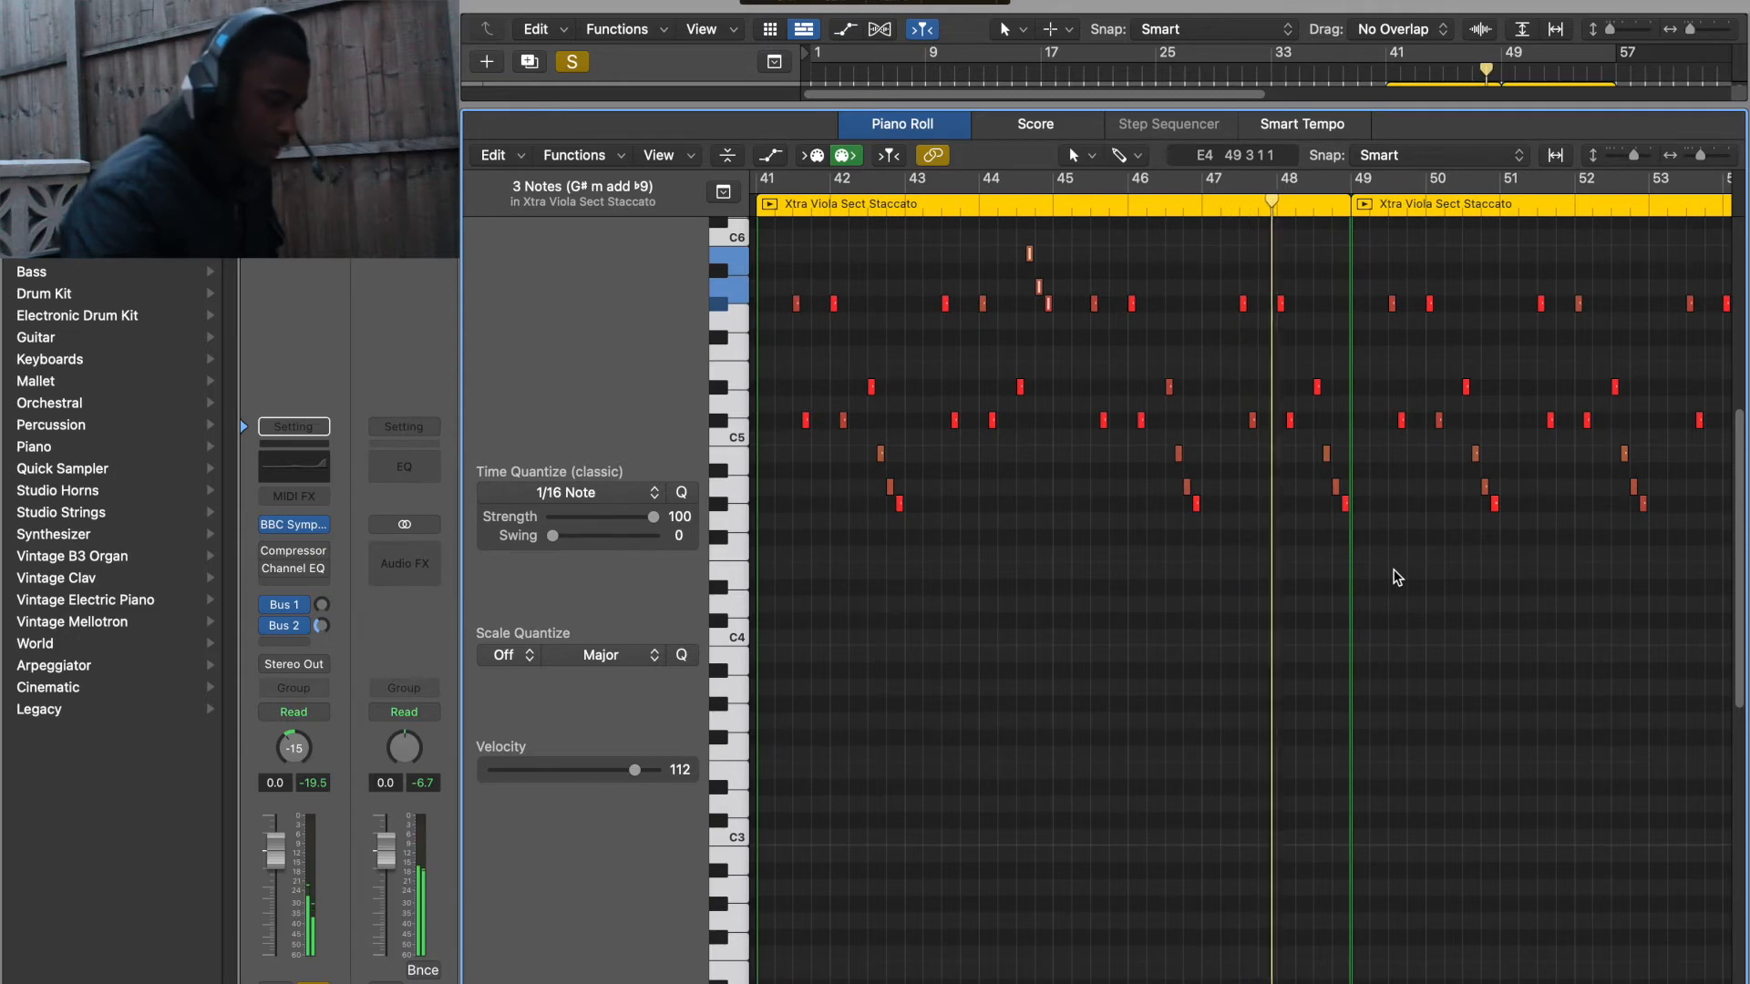
key(space)
Reshape the last three notes of the run at the end of bar 48 by raising them to E5, D#5 and C#5.
key(super+Right)
key(super+Right)
key(super+Right)
key(super+Right)
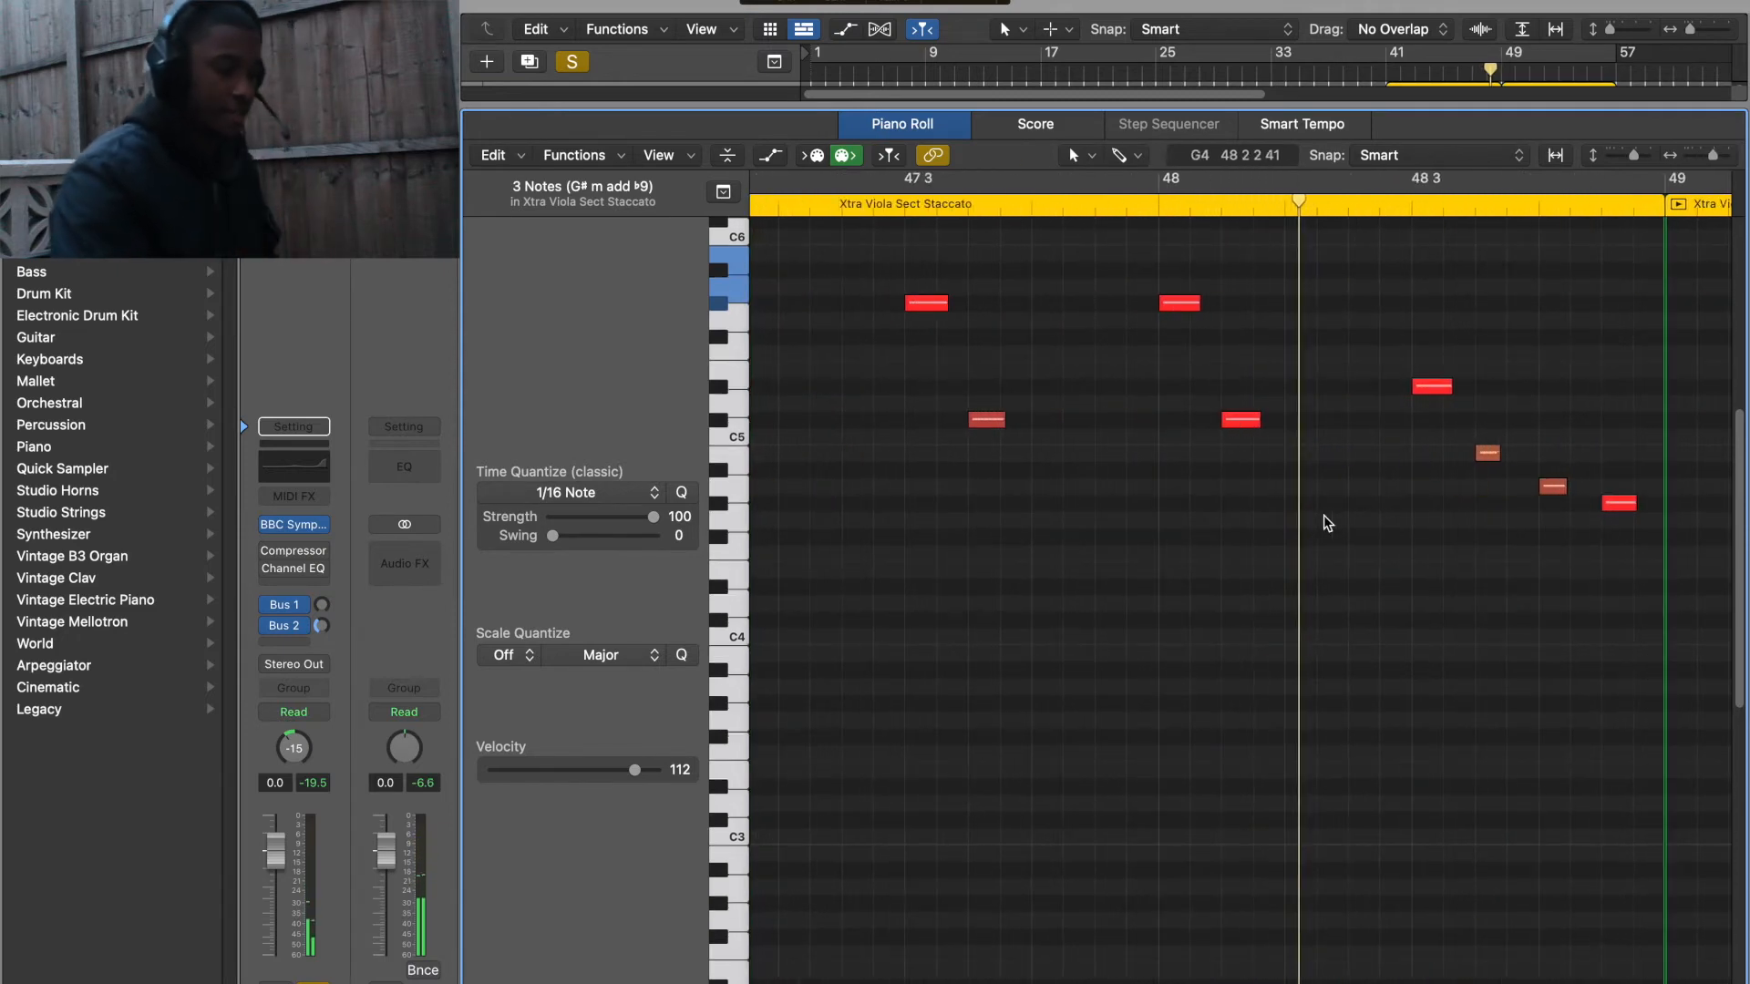
scroll(1325, 520, up, 4)
click(1434, 504)
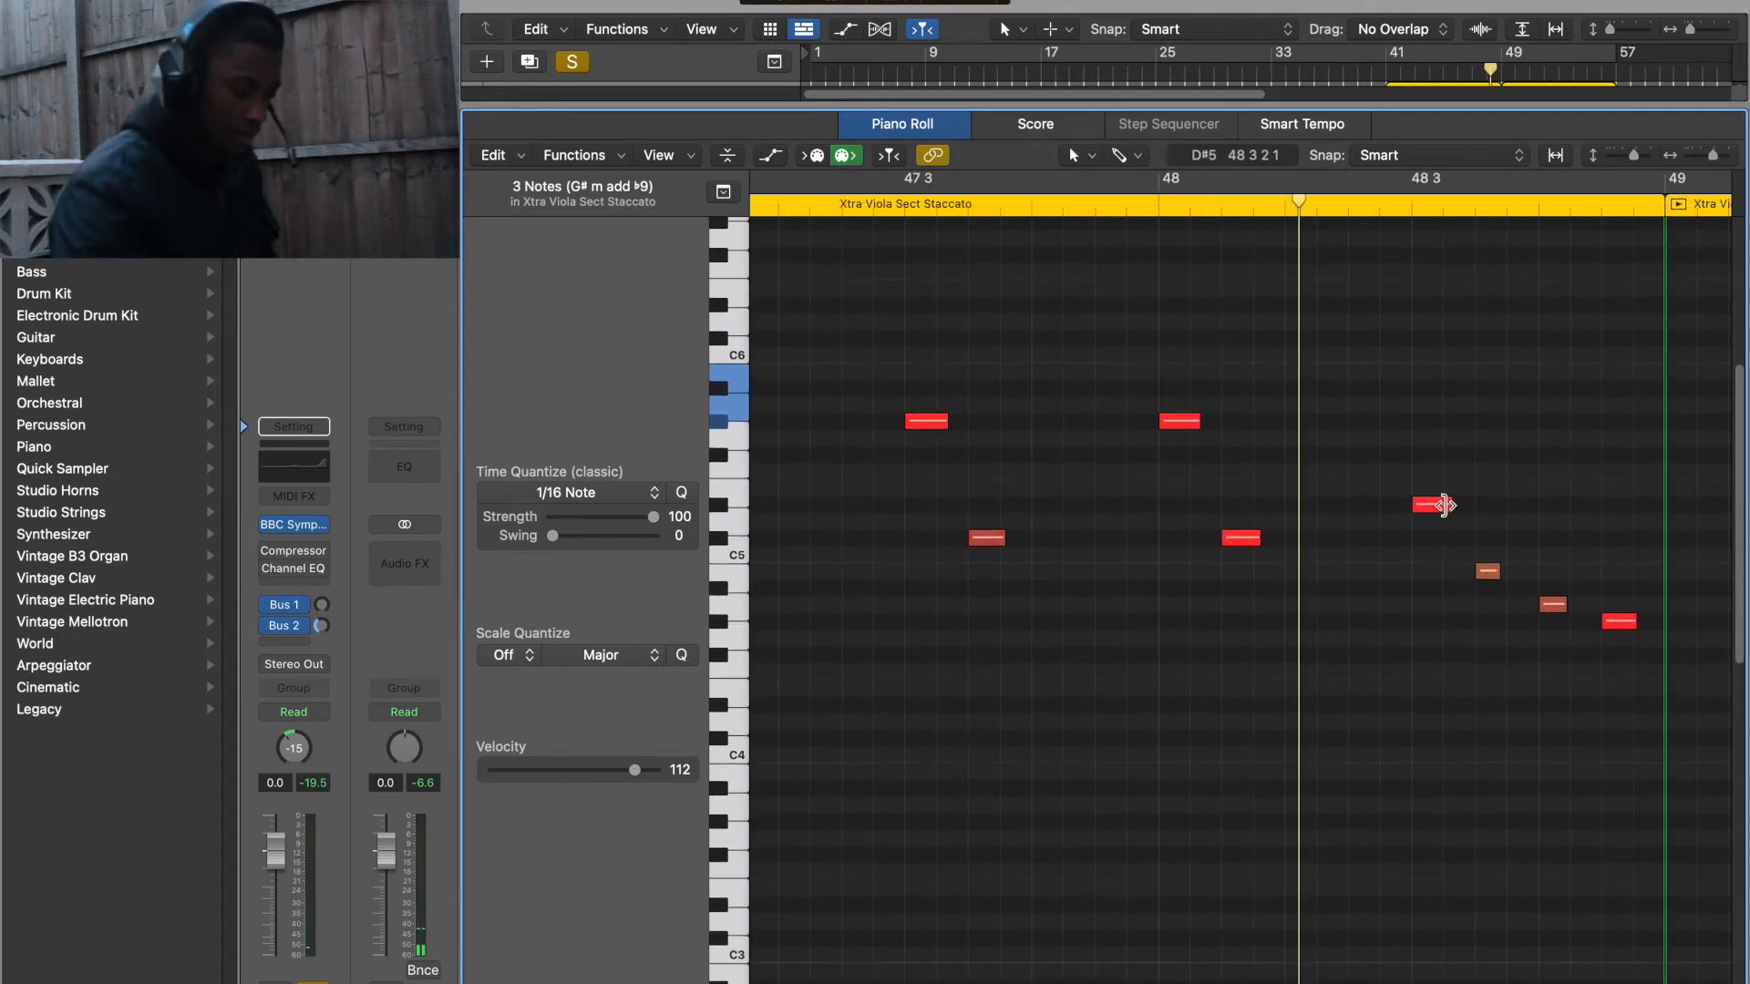
mouse_move(1490, 575)
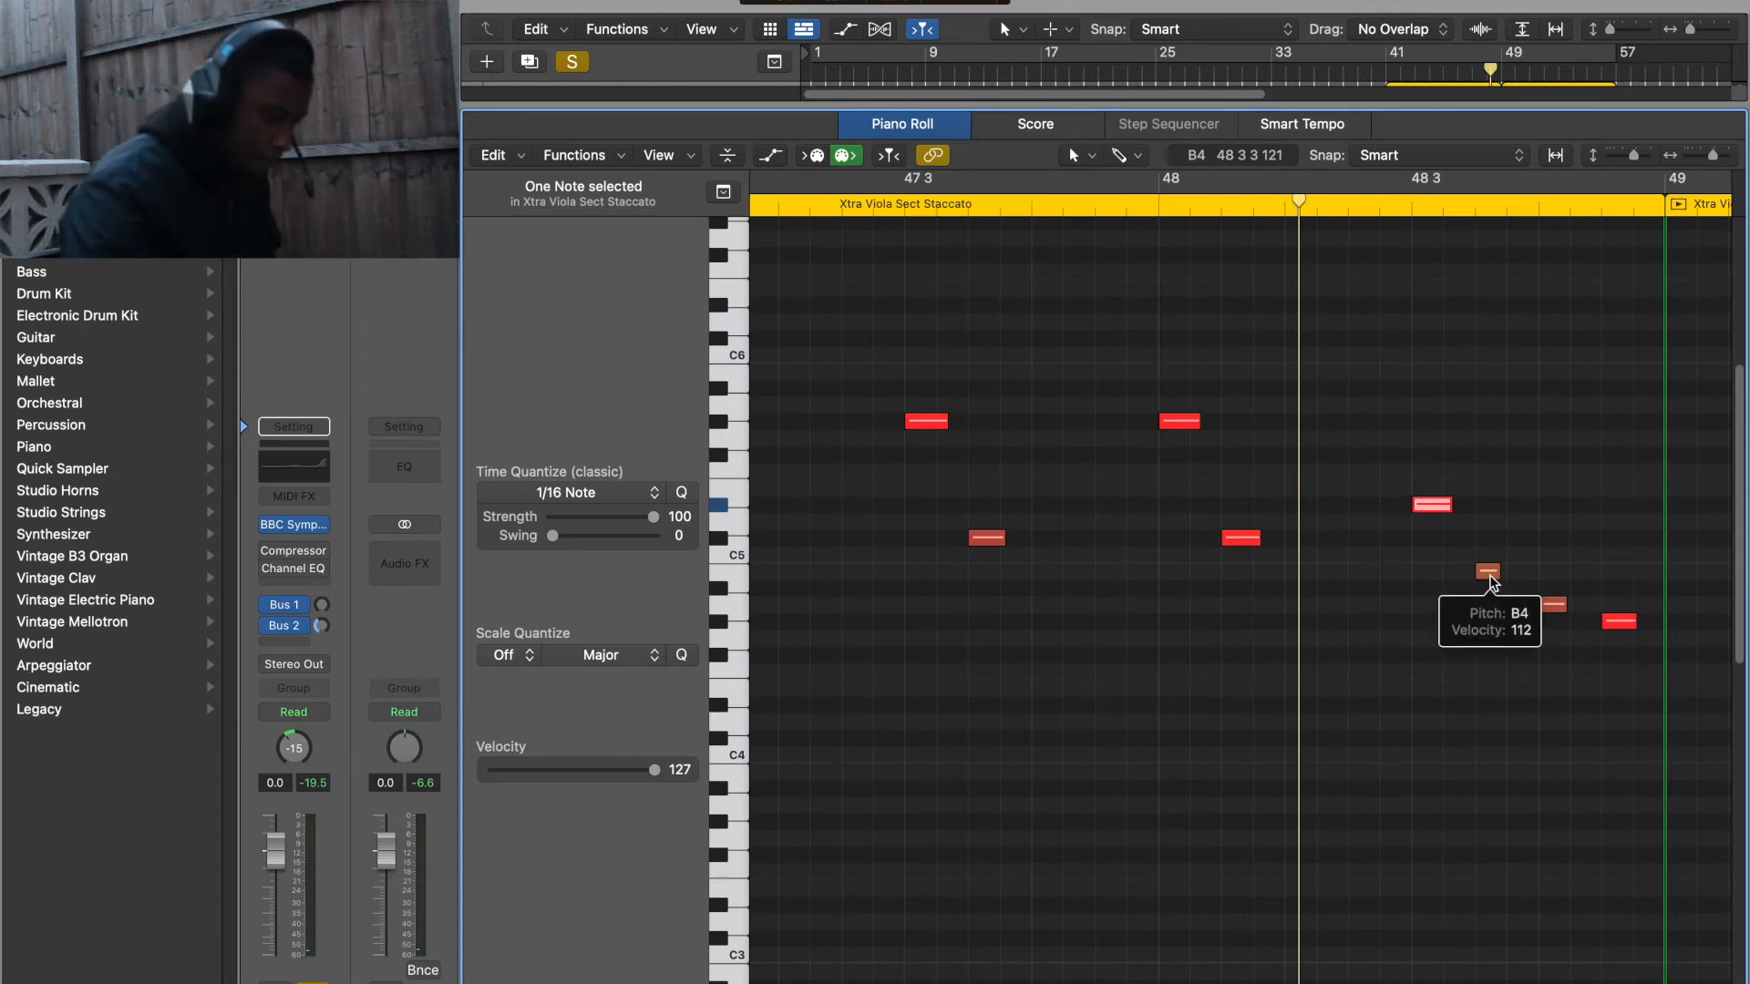
drag(1490, 576, 1488, 492)
drag(1553, 606, 1553, 504)
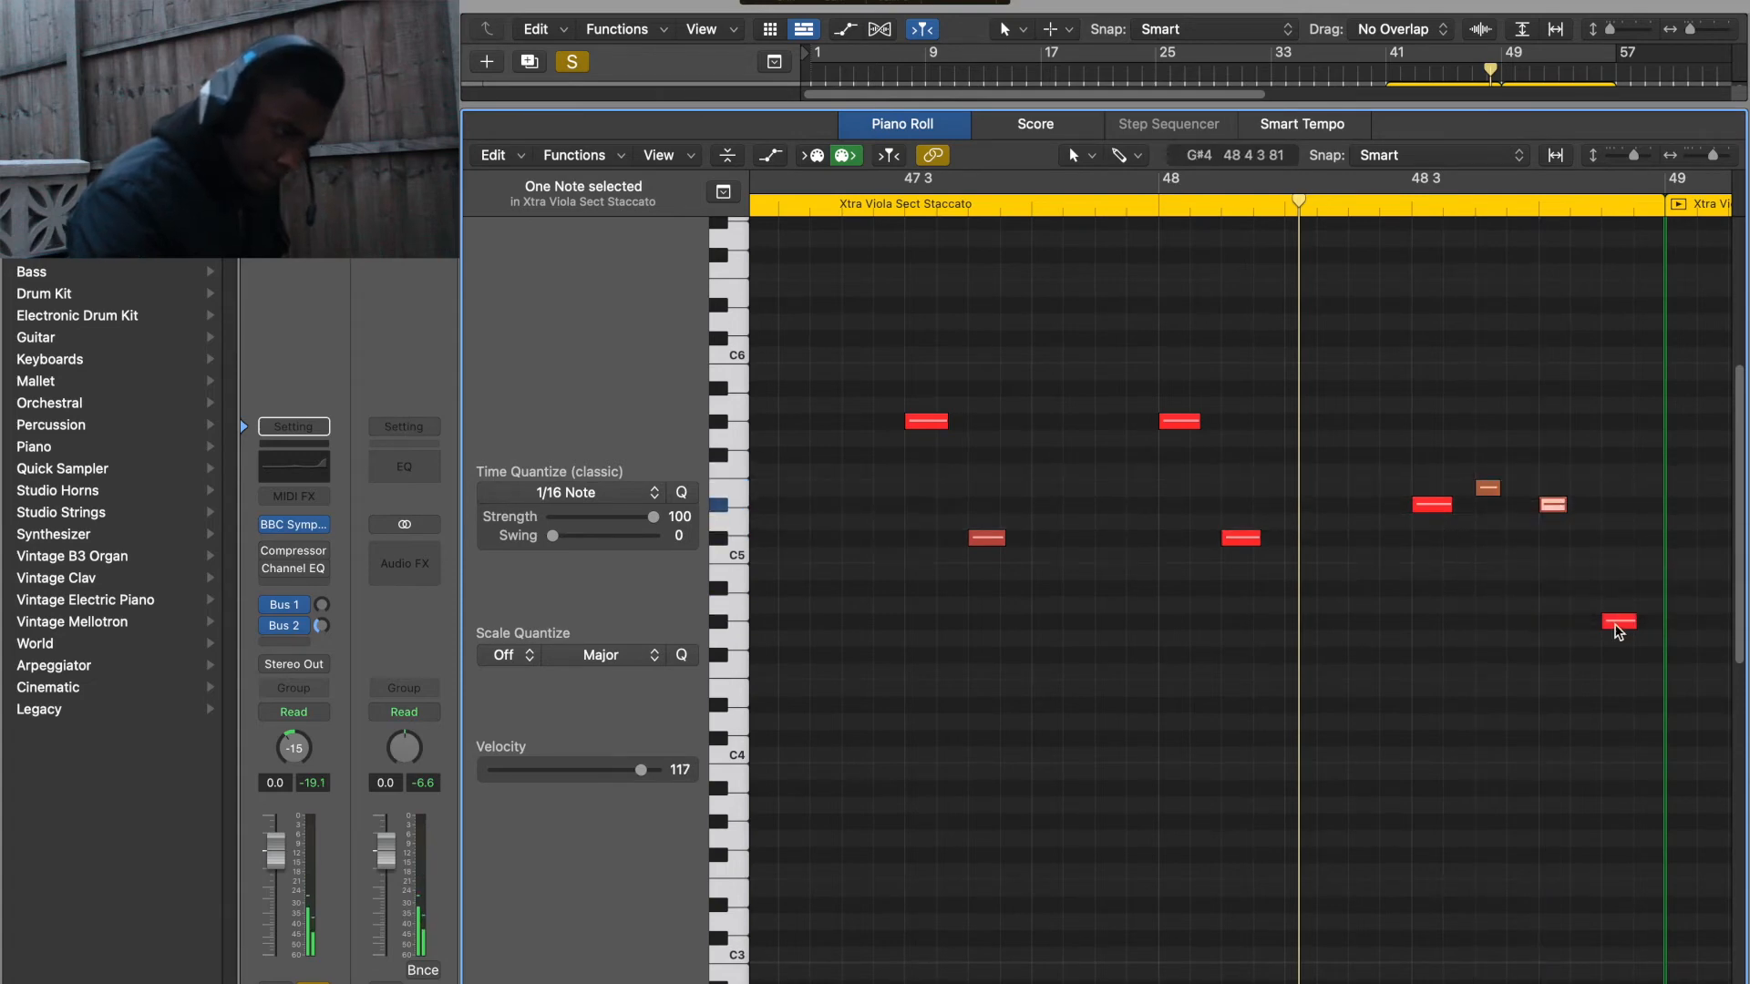
drag(1622, 620, 1629, 538)
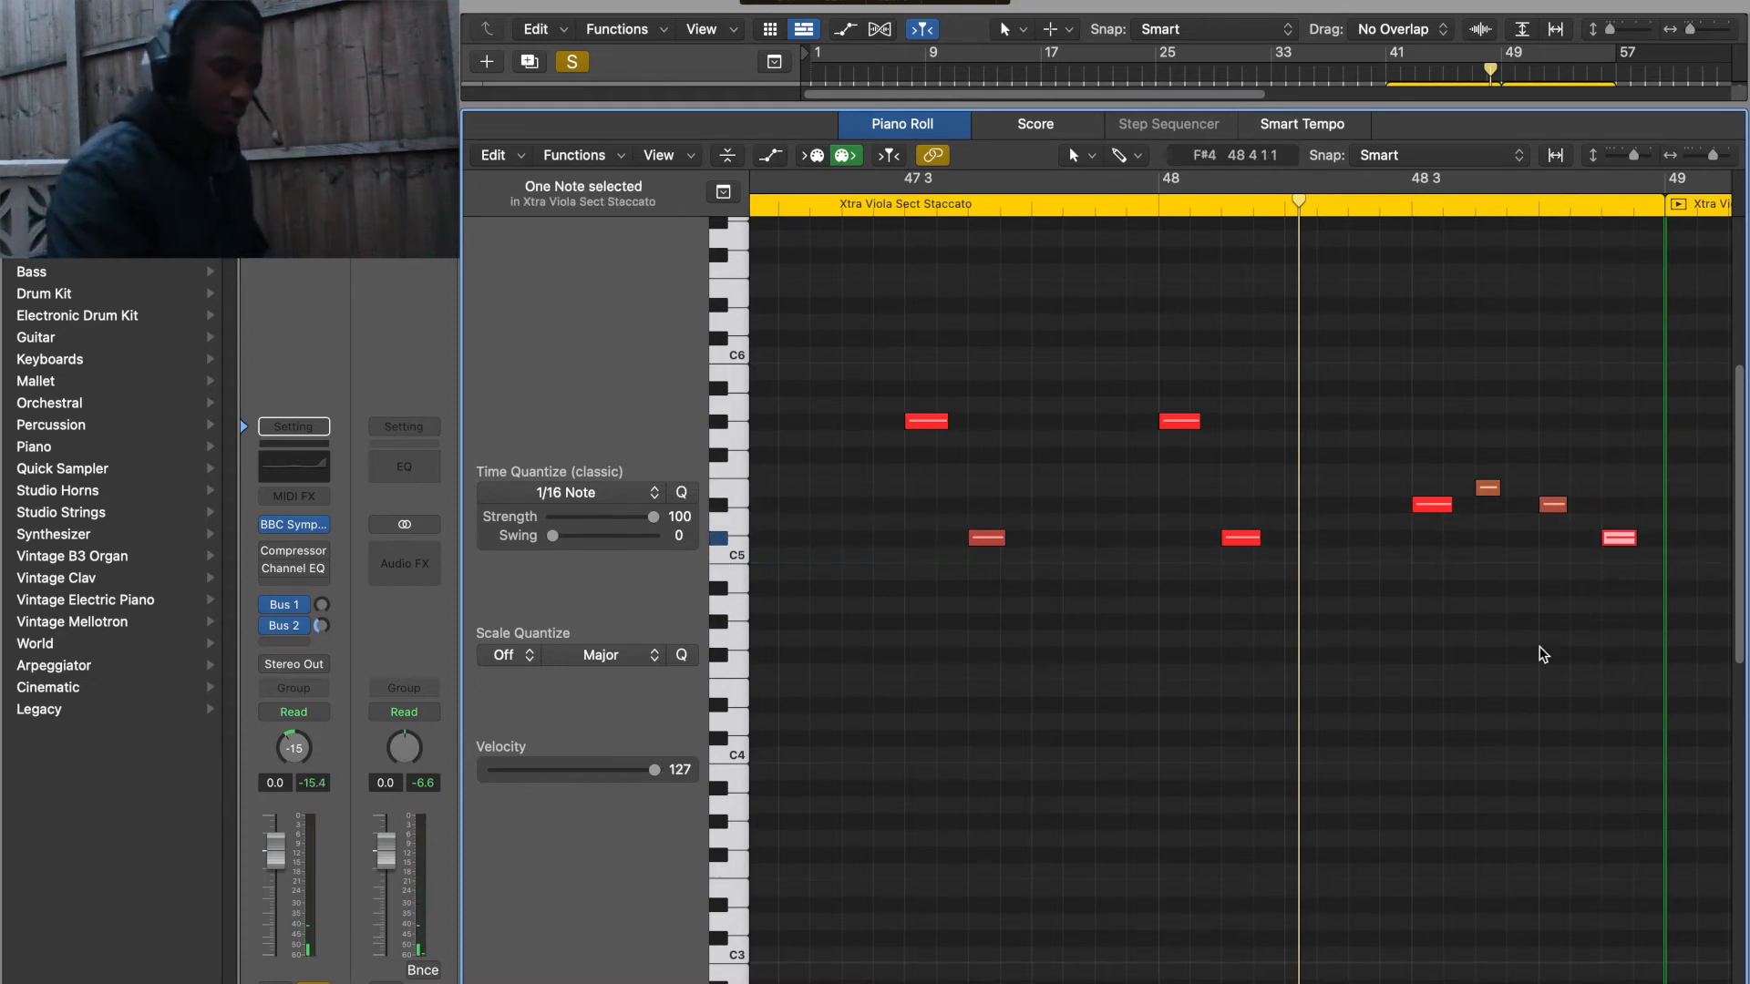
Compare the reshaped run at the end of bar 48 with the surrounding notes across both Piccolo regions.
key(super+Left)
key(super+Left)
key(super+Left)
key(super+Left)
key(super+Left)
key(super+Left)
key(super+Left)
key(super+Left)
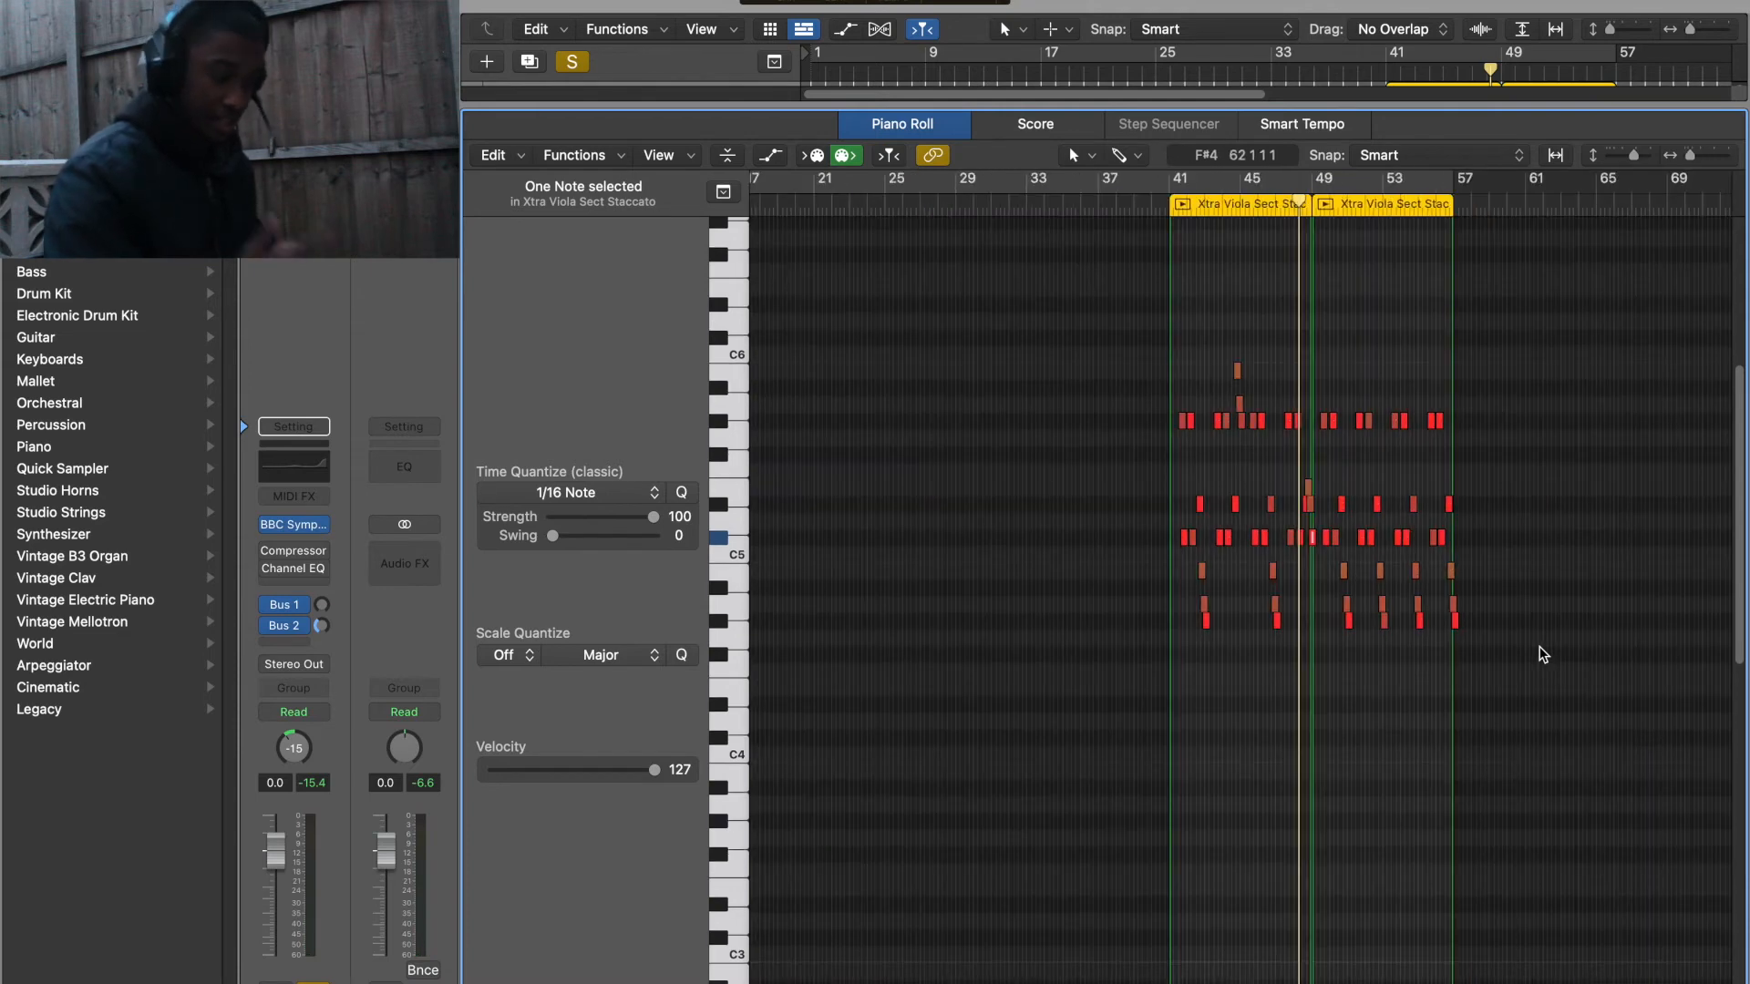
key(super+Right)
key(super+Right)
key(super+Right)
key(super+Right)
key(super+Right)
key(super+Right)
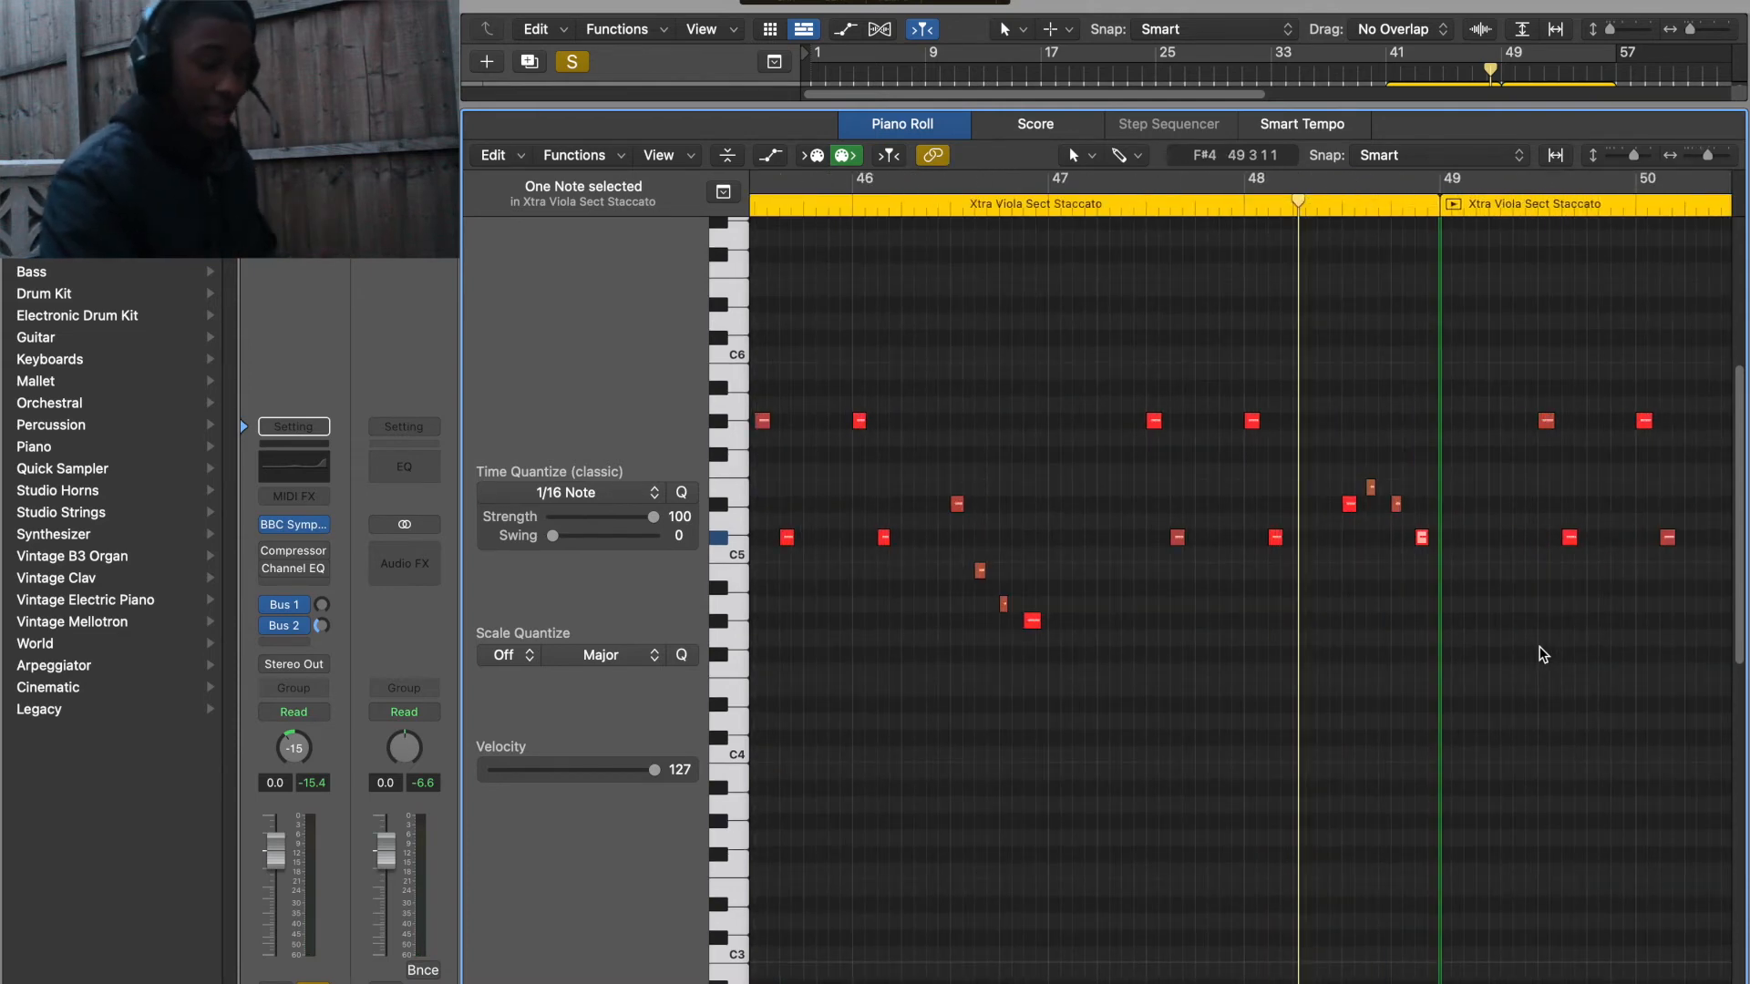
scroll(1540, 654, left, 3)
Play from bar 41 while following the Flutes a3 notes in the Piano Roll, then close the editor and stop.
click(1518, 656)
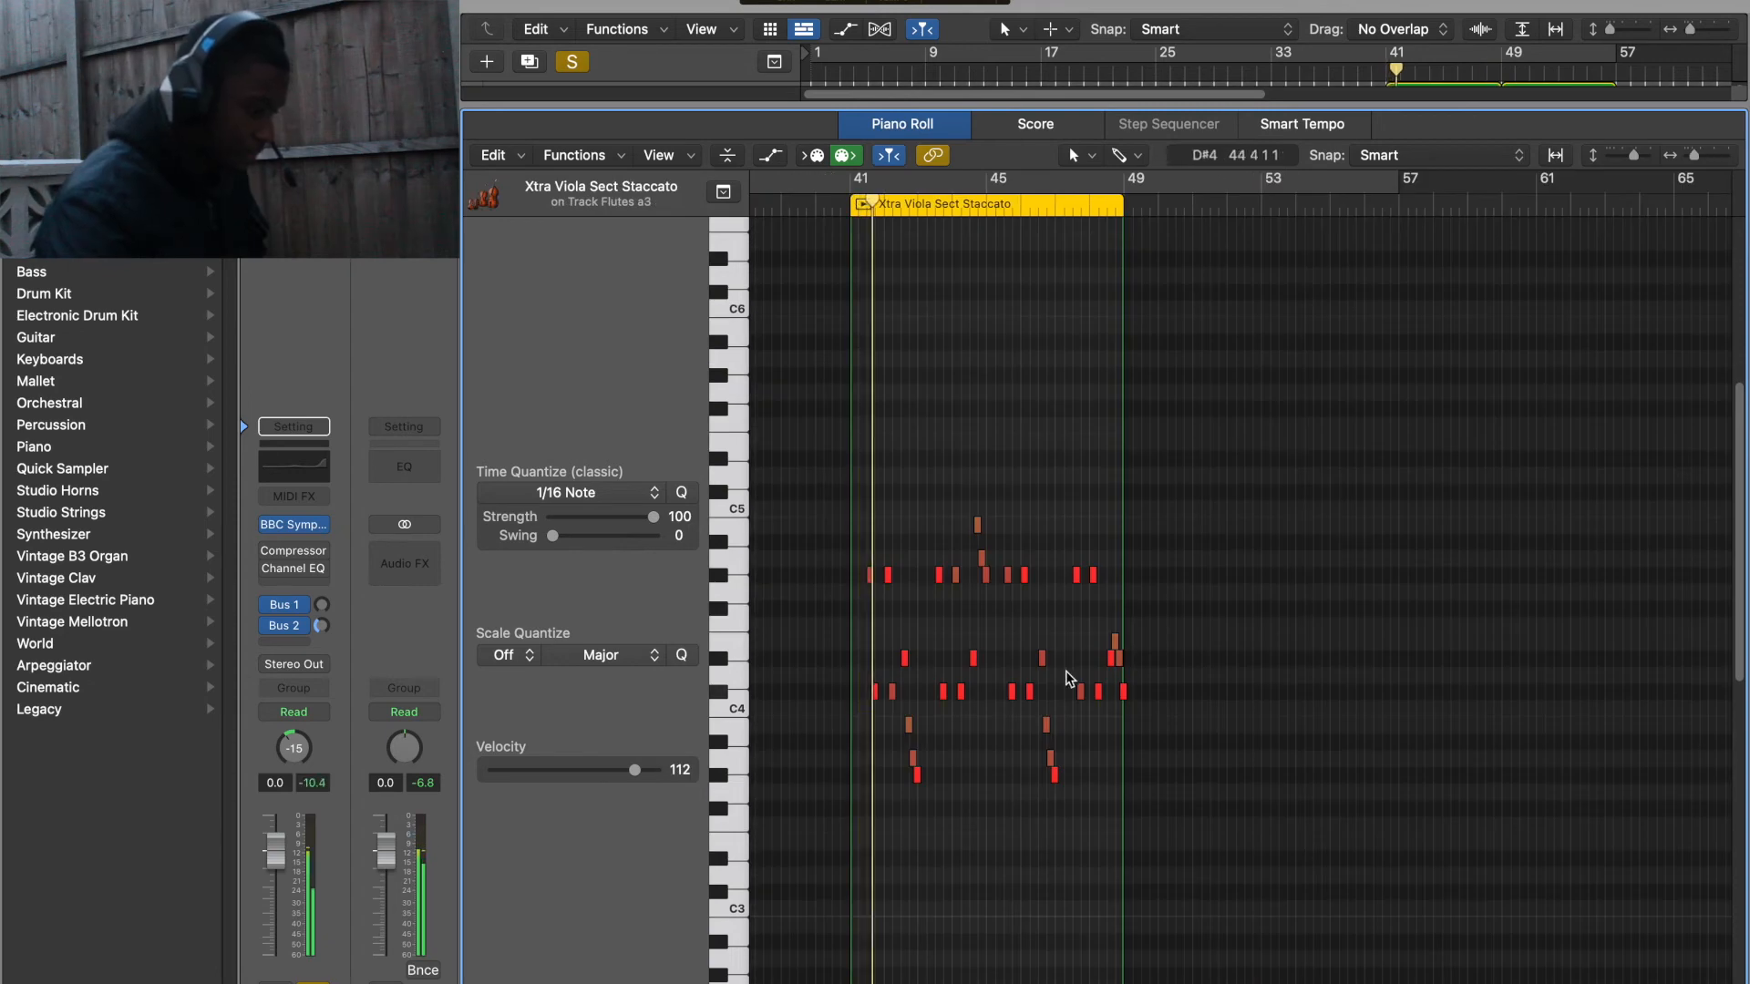
key(super+Right)
scroll(1107, 722, left, 2)
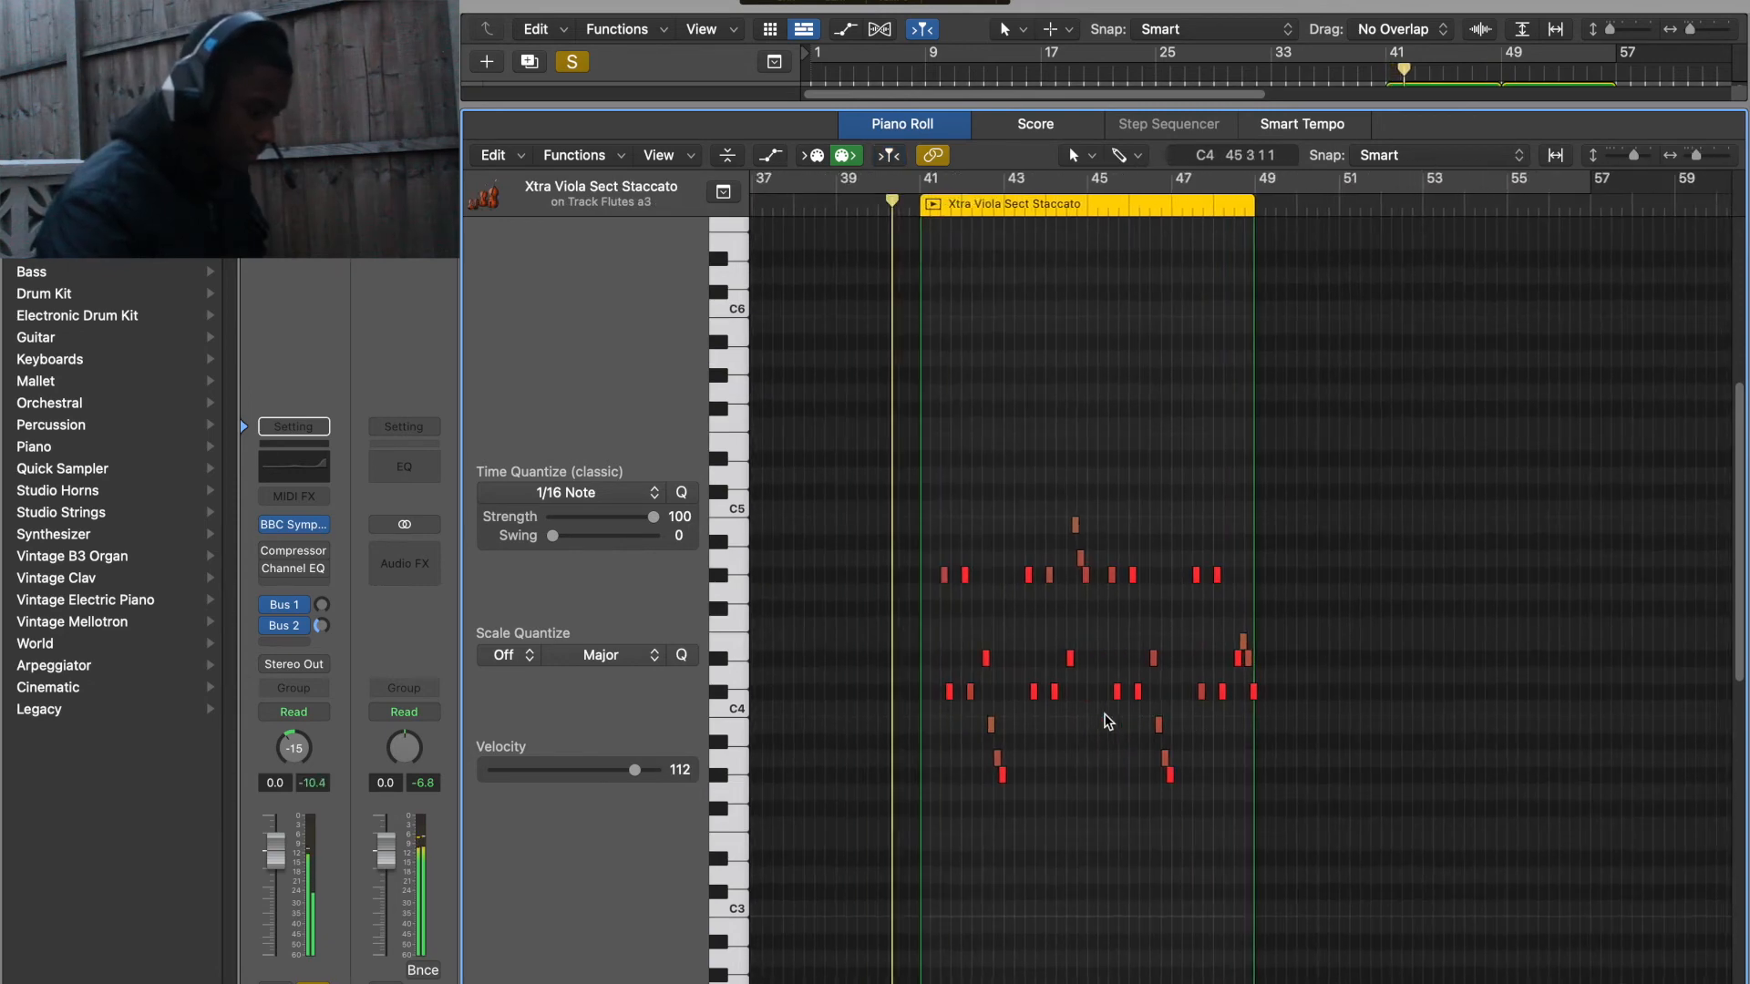
key(super+Right)
key(super+Right)
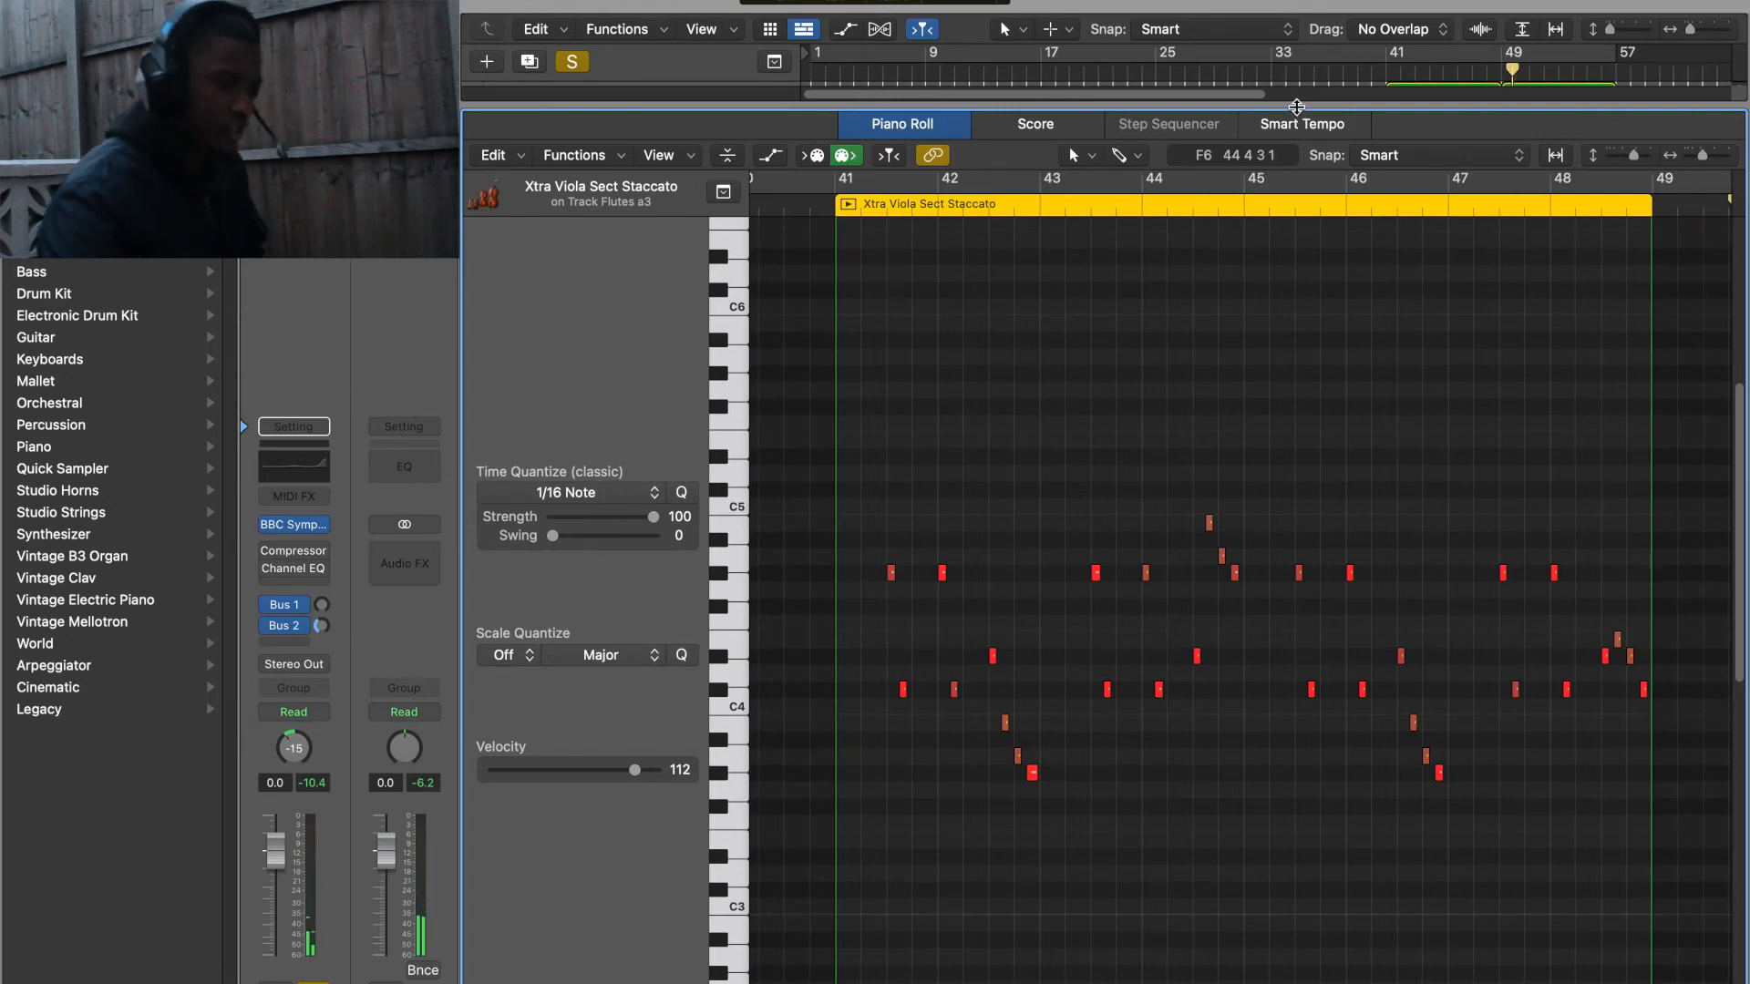
key(e)
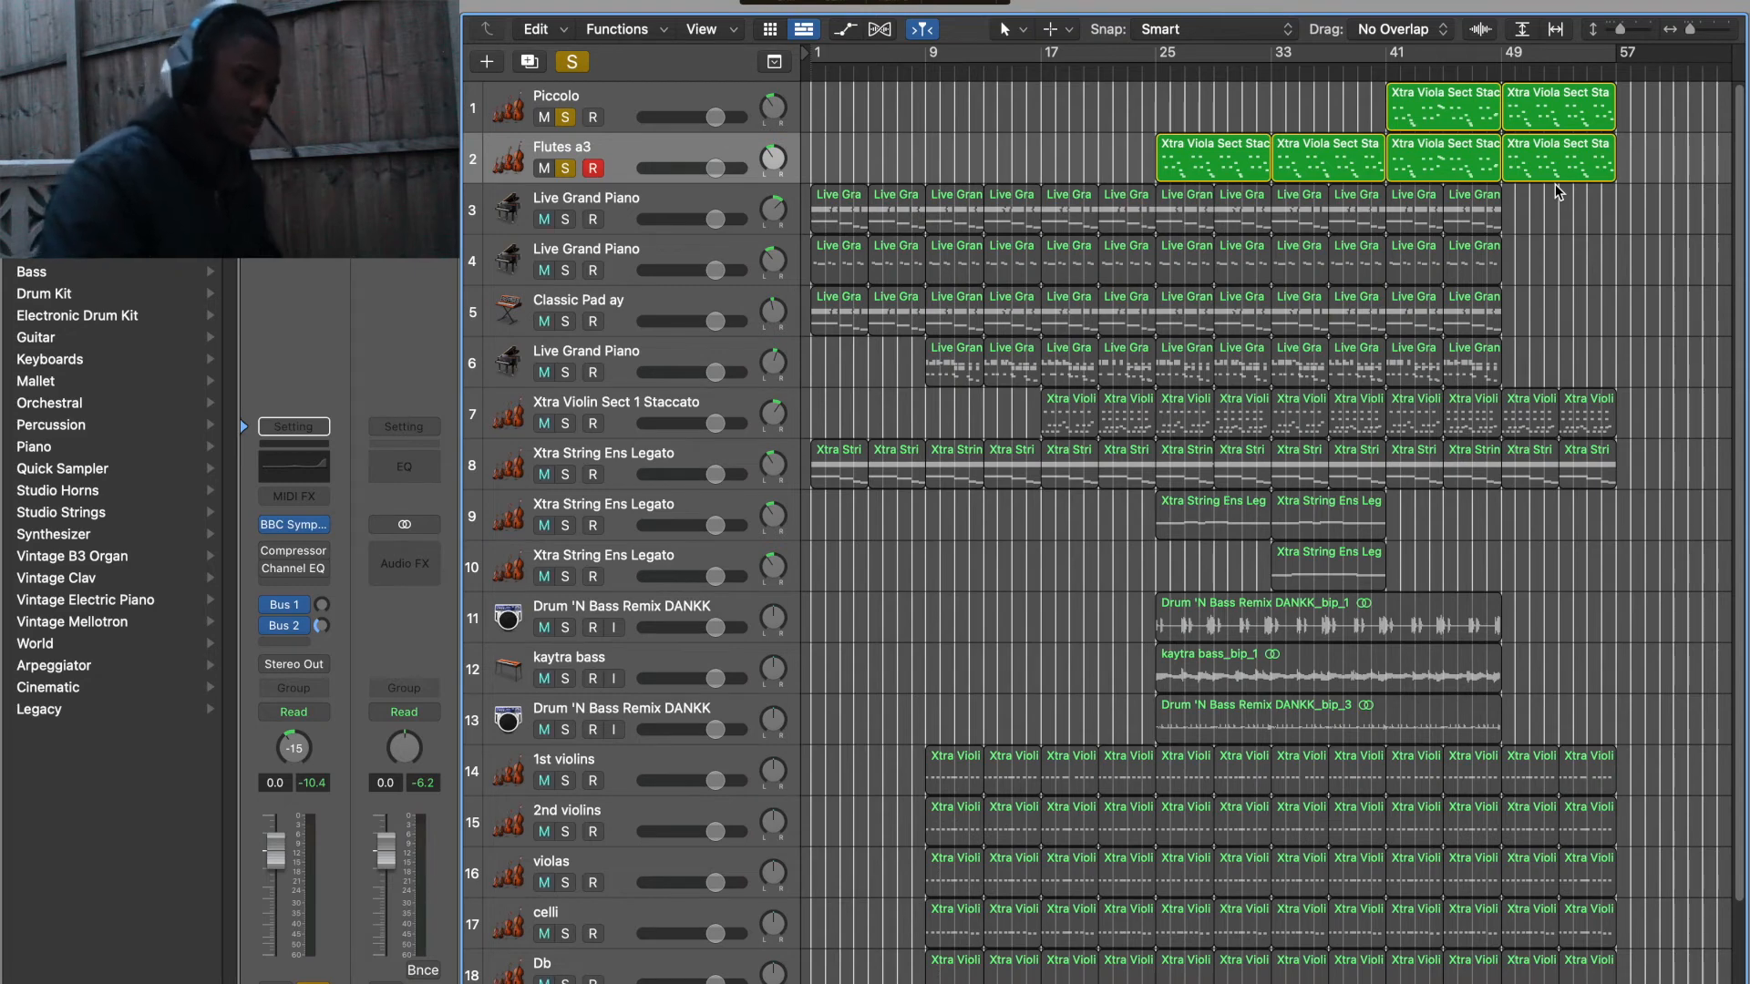
key(space)
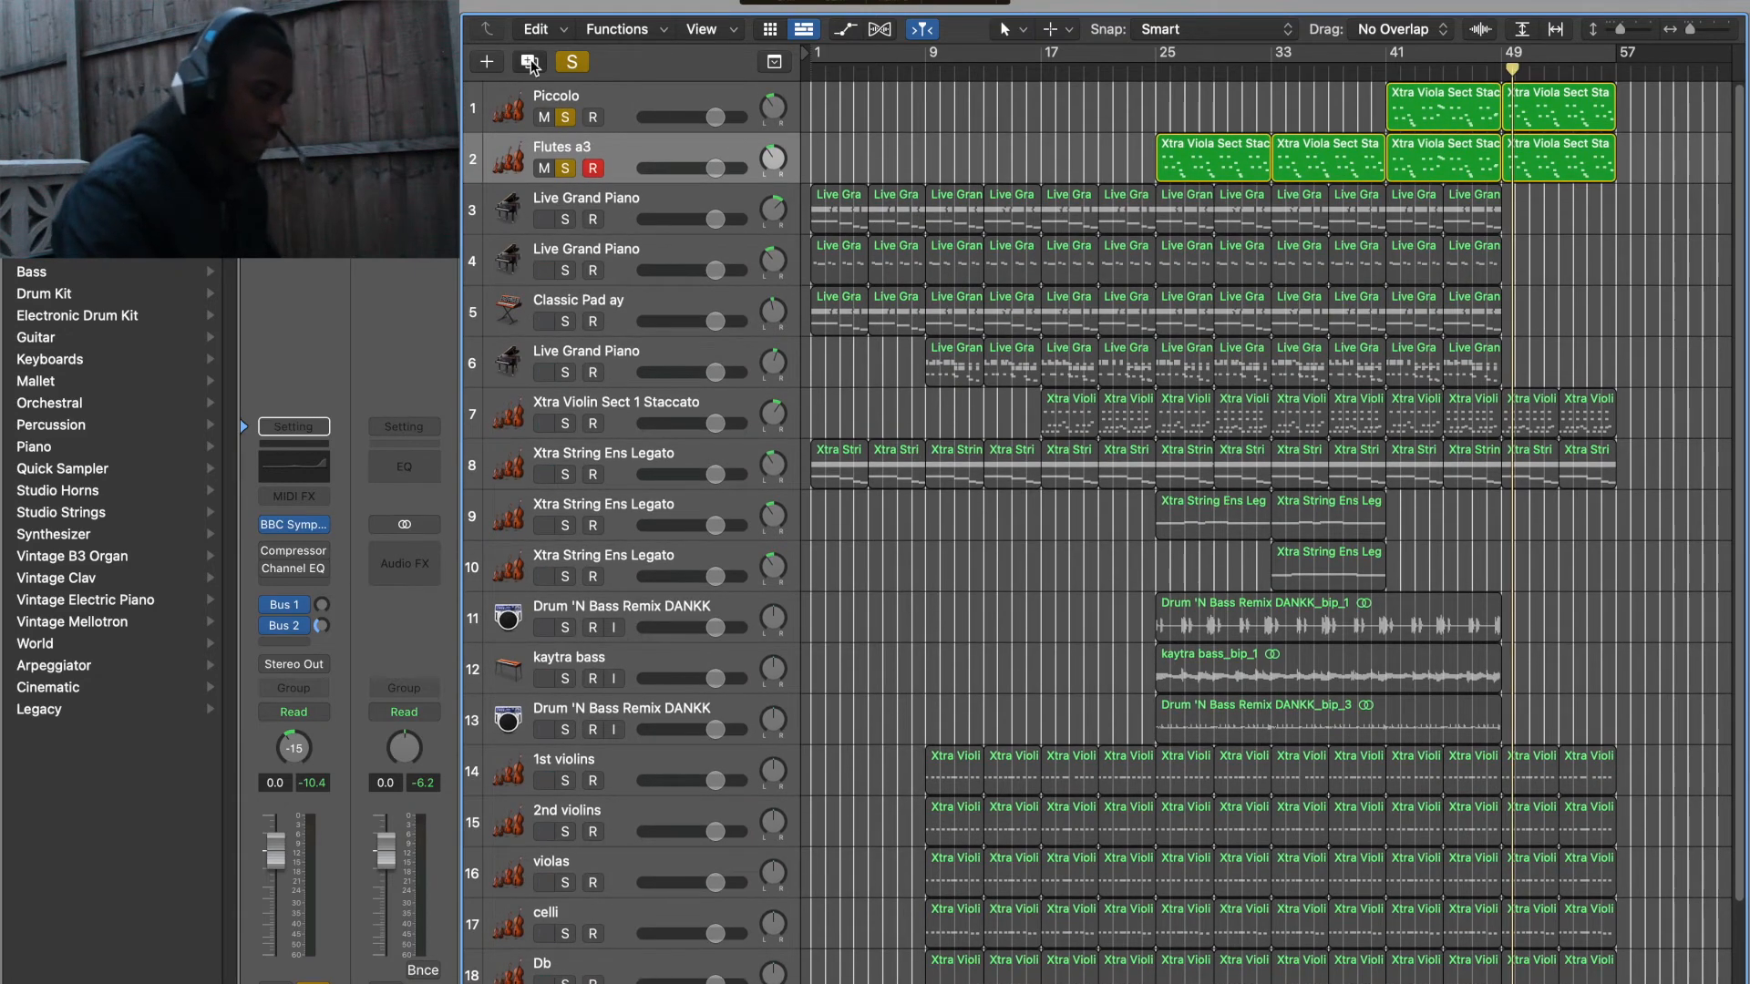
Duplicate the Flutes a3 track with its settings and copy its four viola staccato regions onto the new track from bar 25.
click(530, 63)
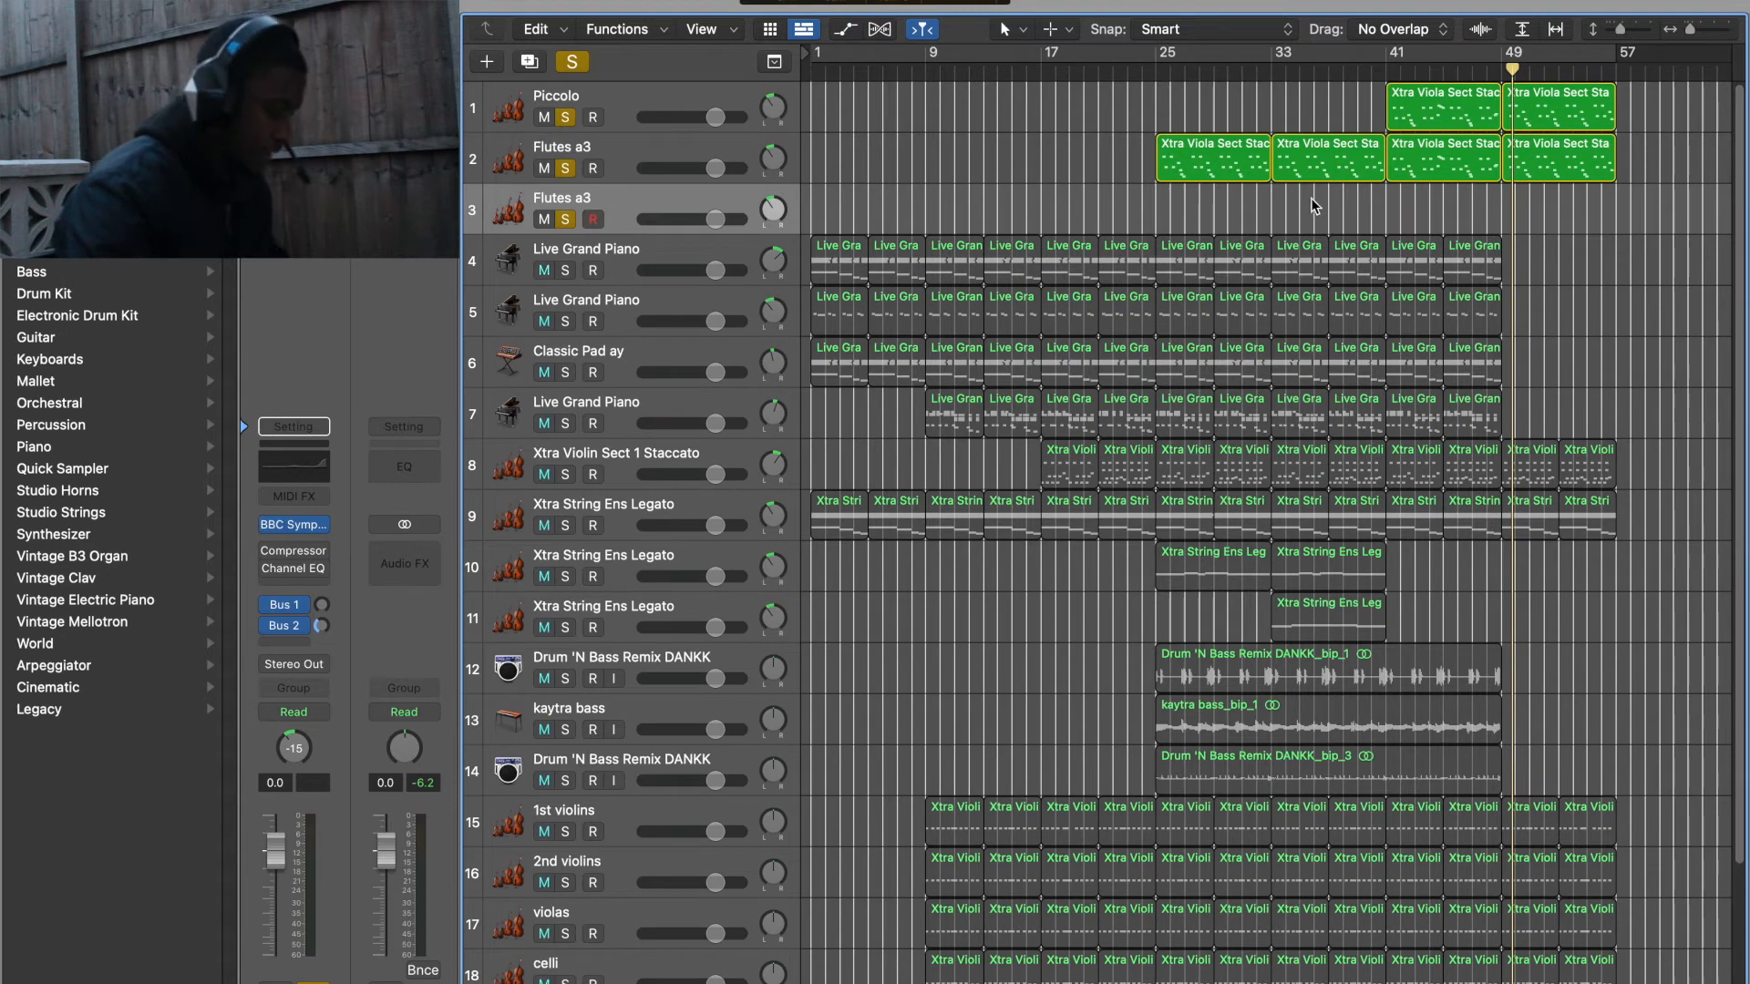
click(1208, 150)
drag(1209, 151, 1207, 215)
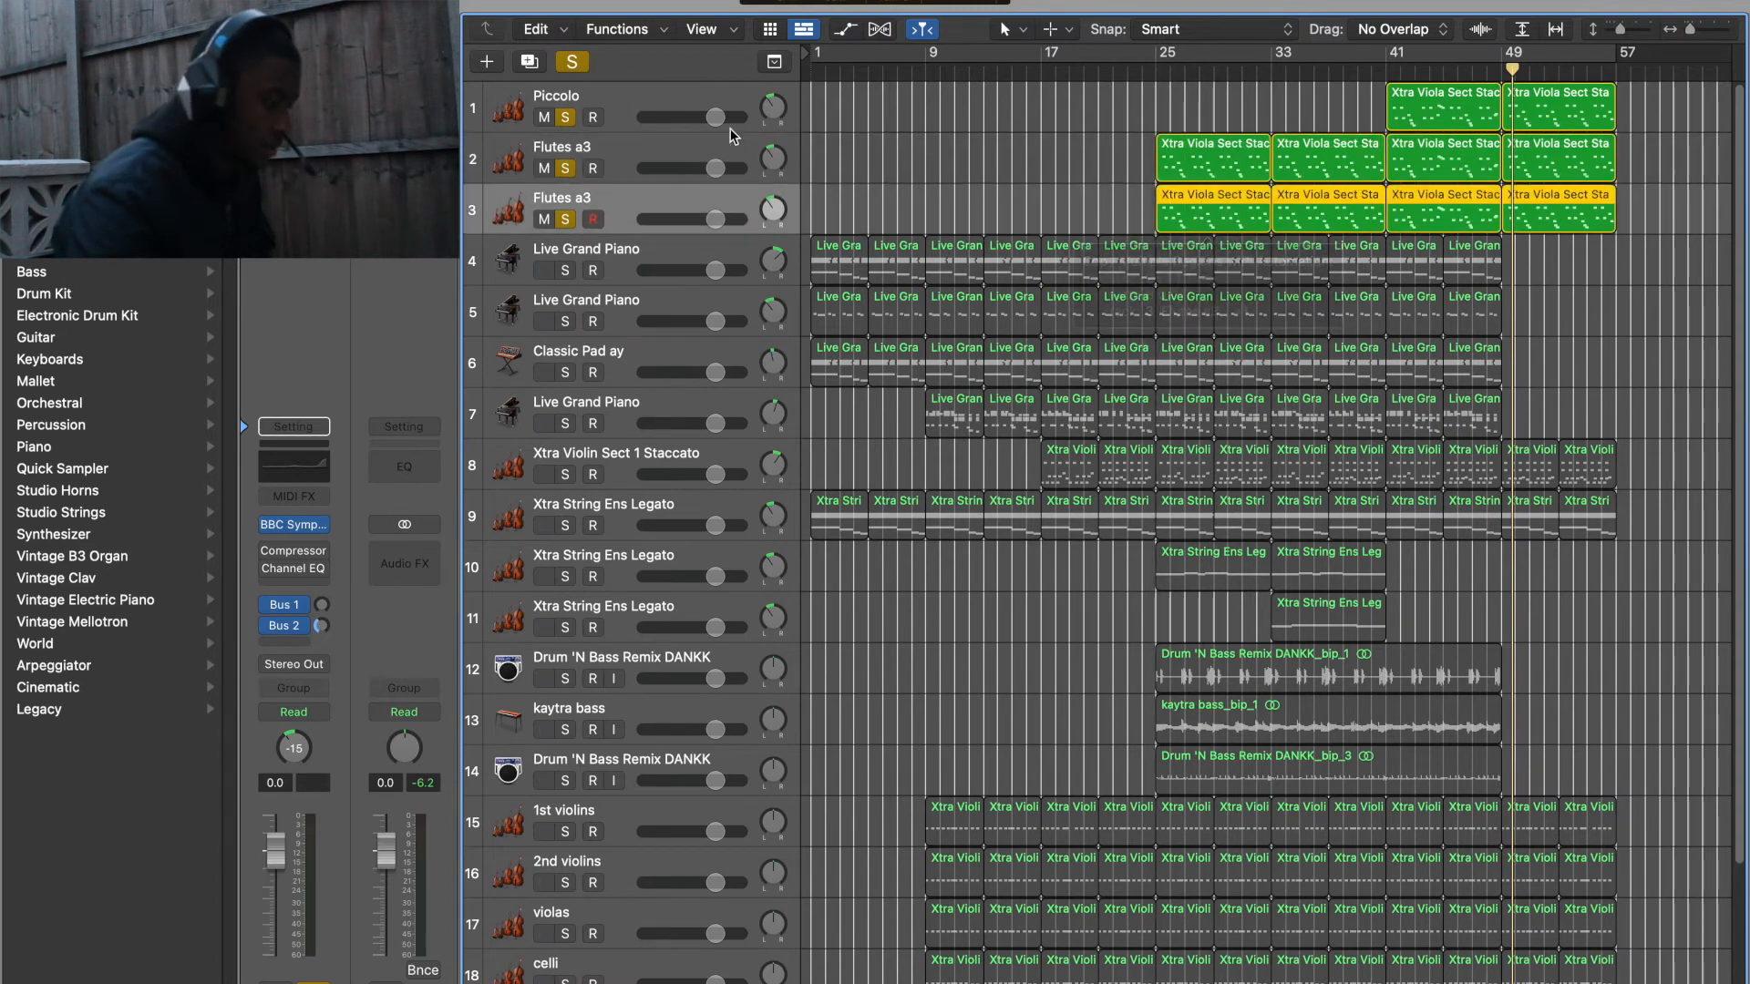
Load the Woodwinds preset Oboes a3 in the duplicated track's BBC Symphony Orchestra instrument.
click(297, 529)
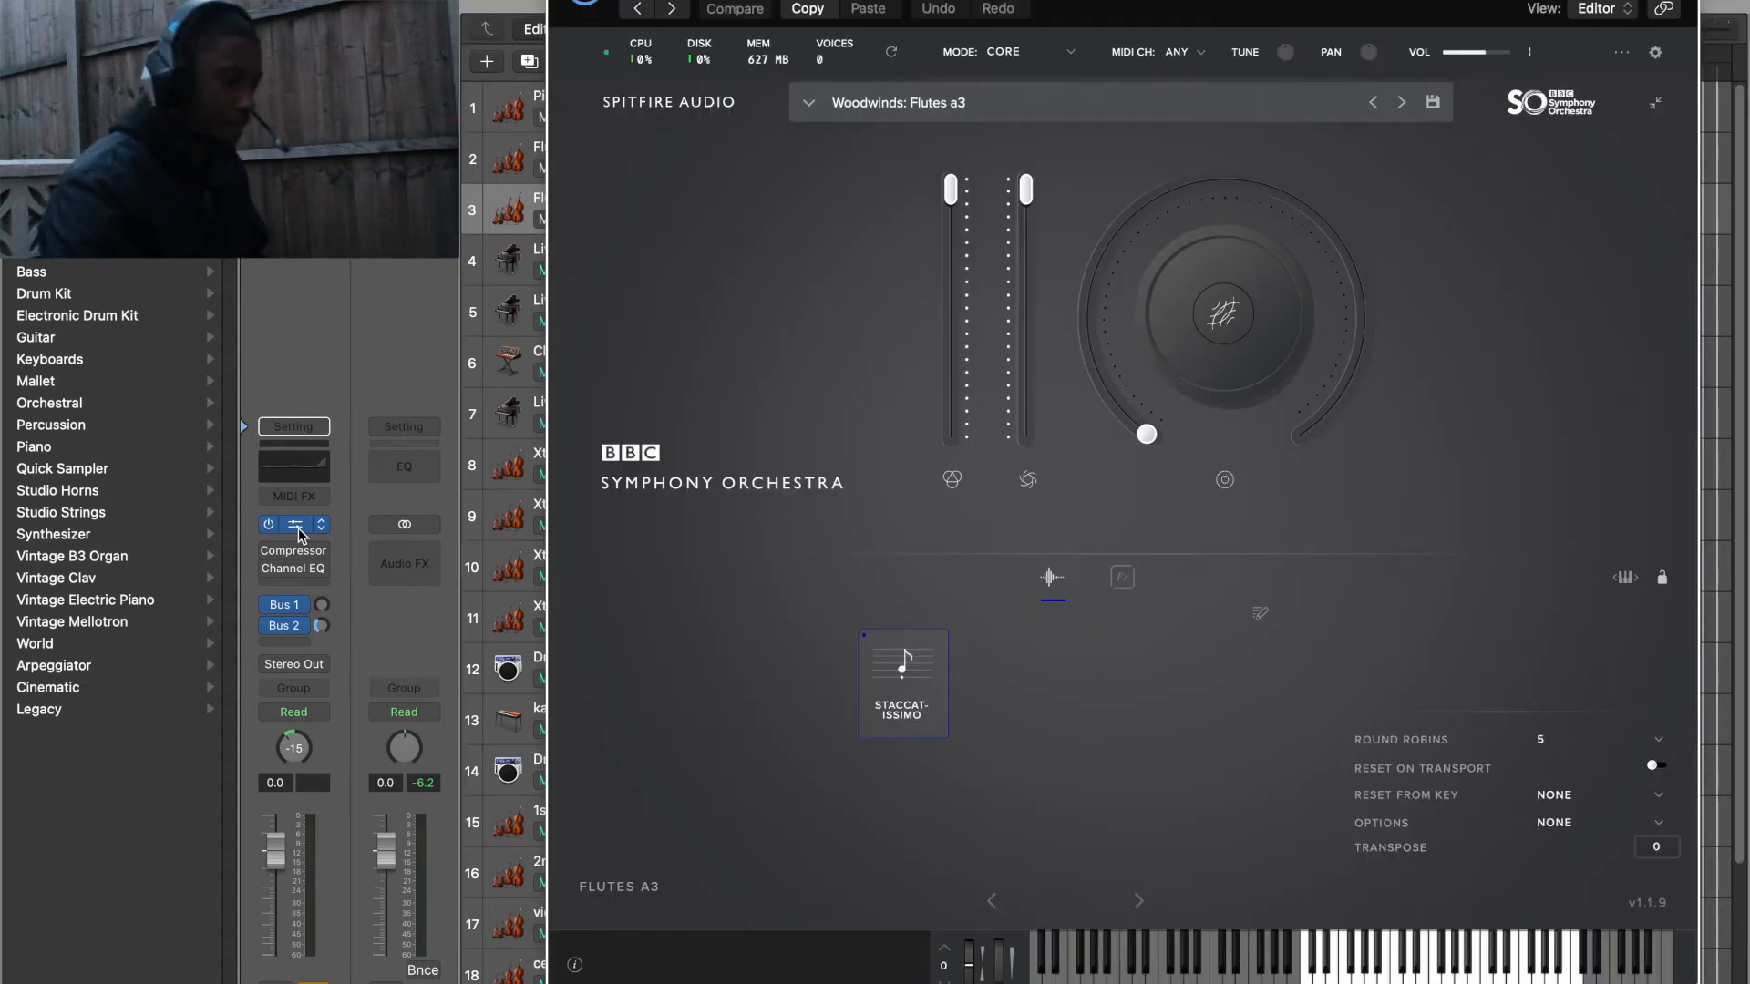
click(820, 102)
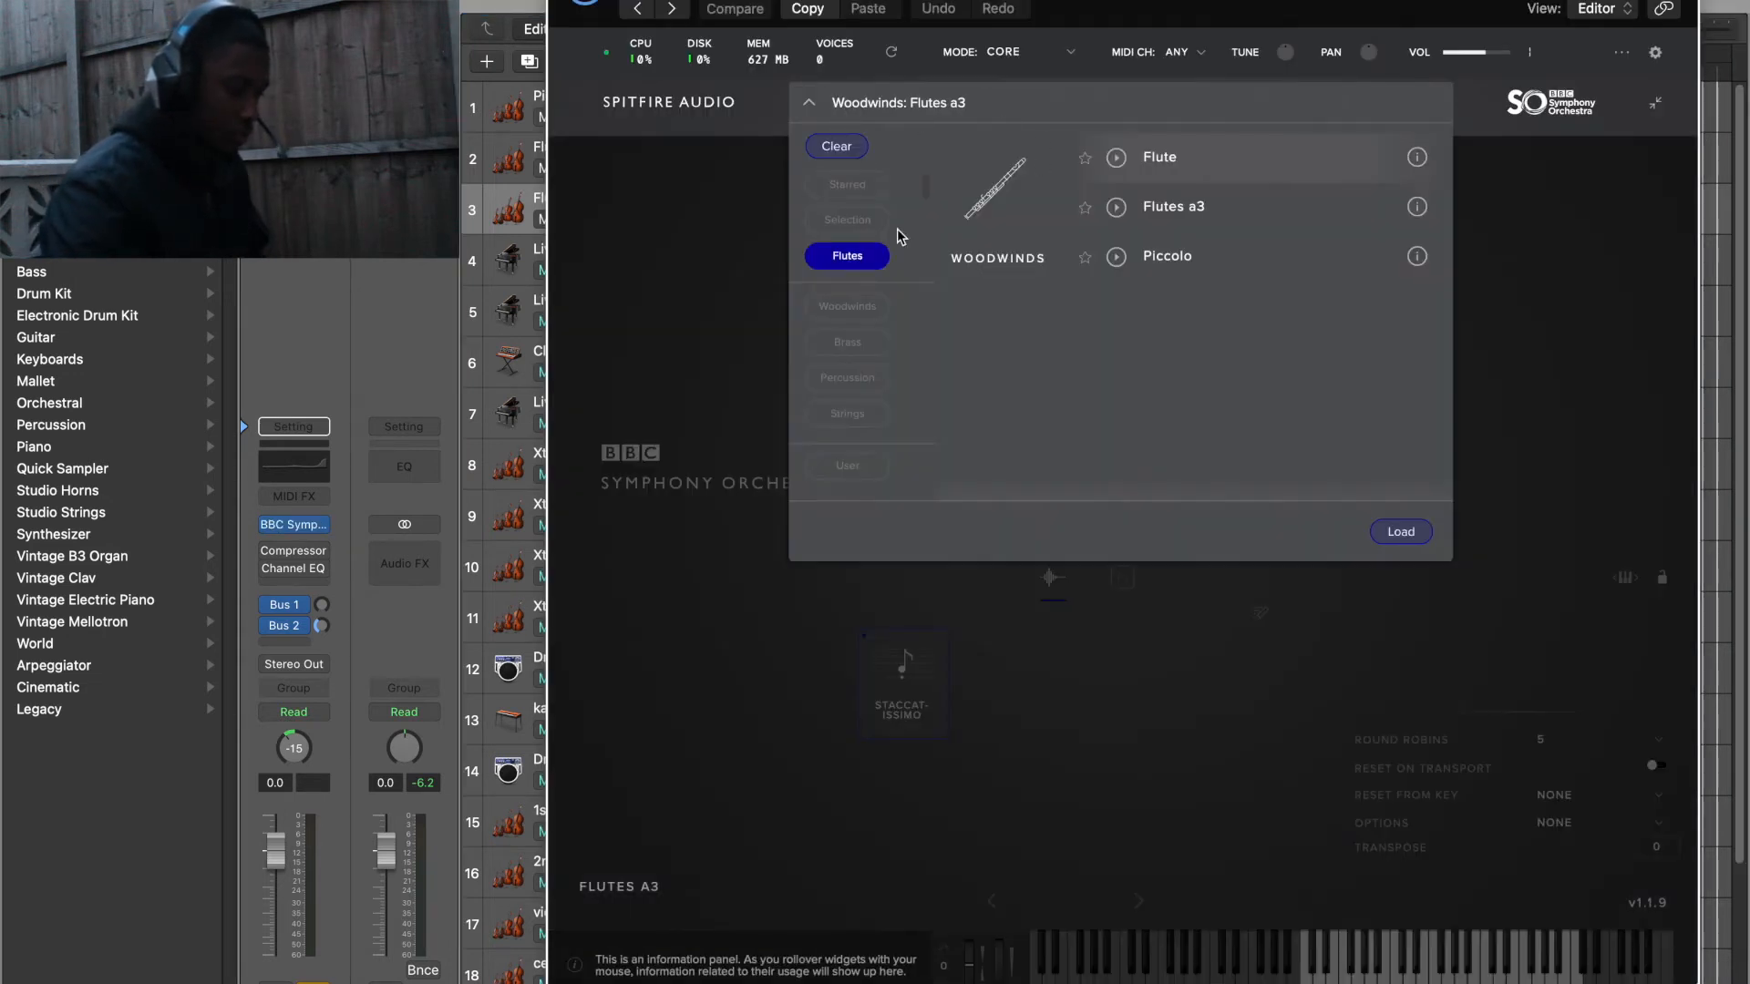
click(846, 256)
click(855, 310)
click(1179, 369)
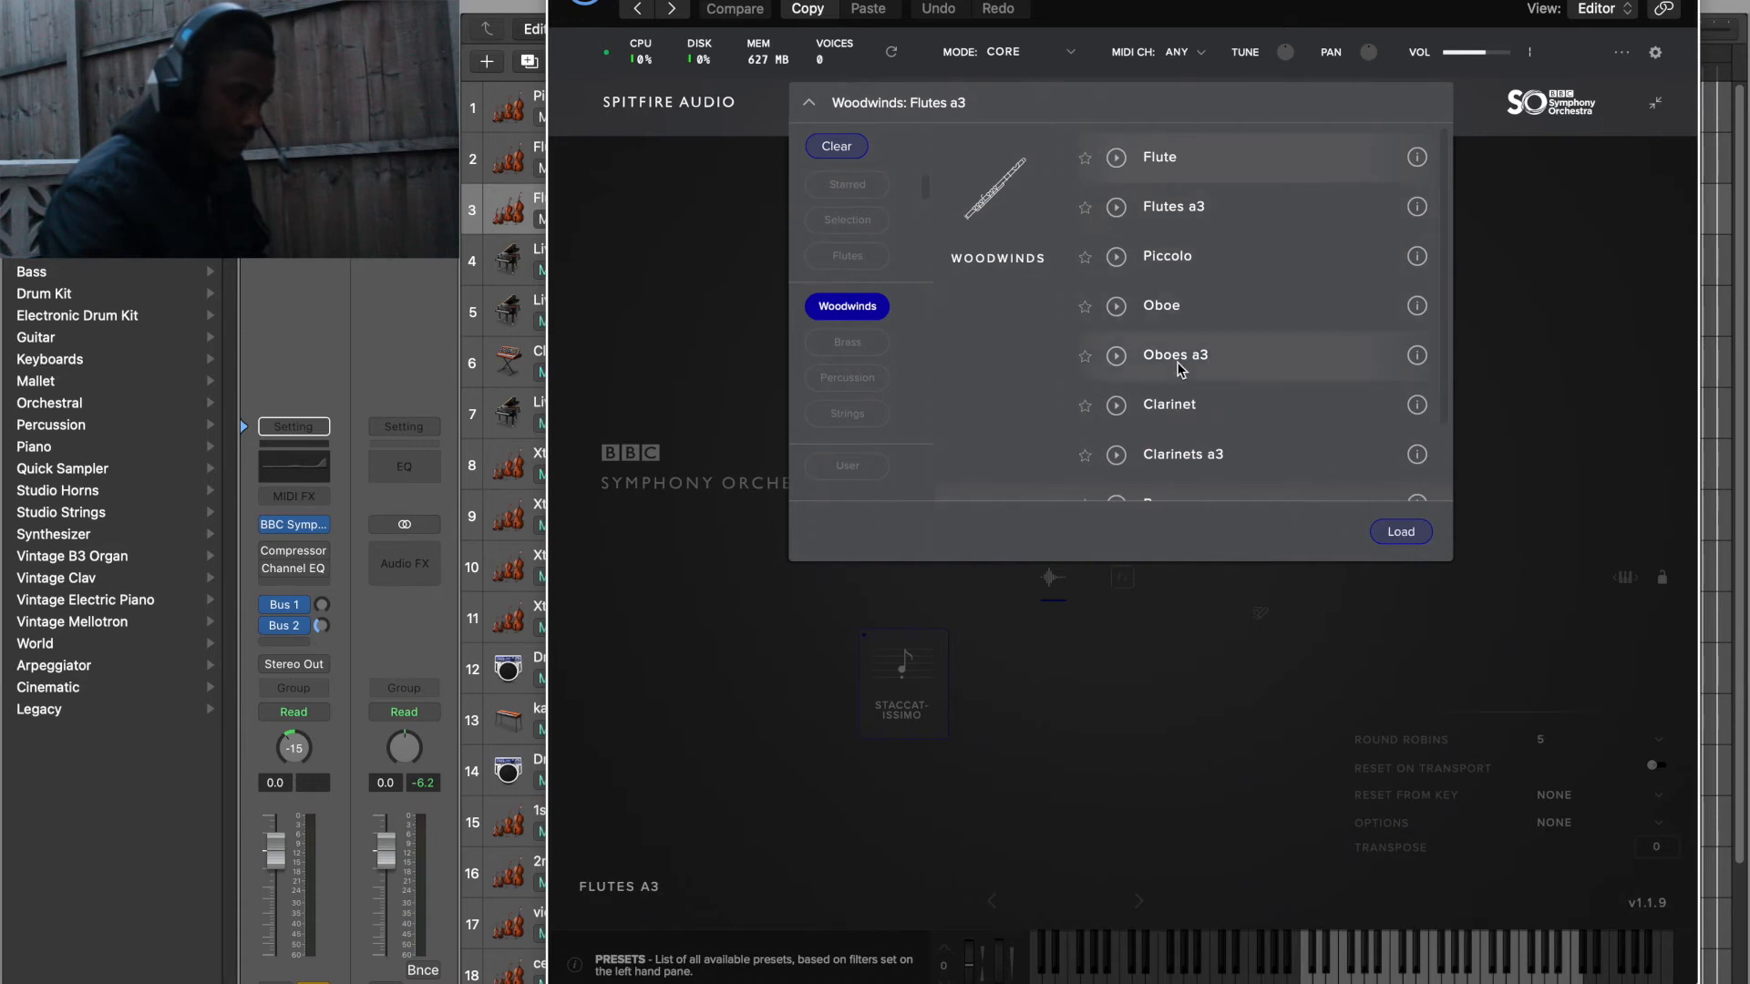
click(1413, 528)
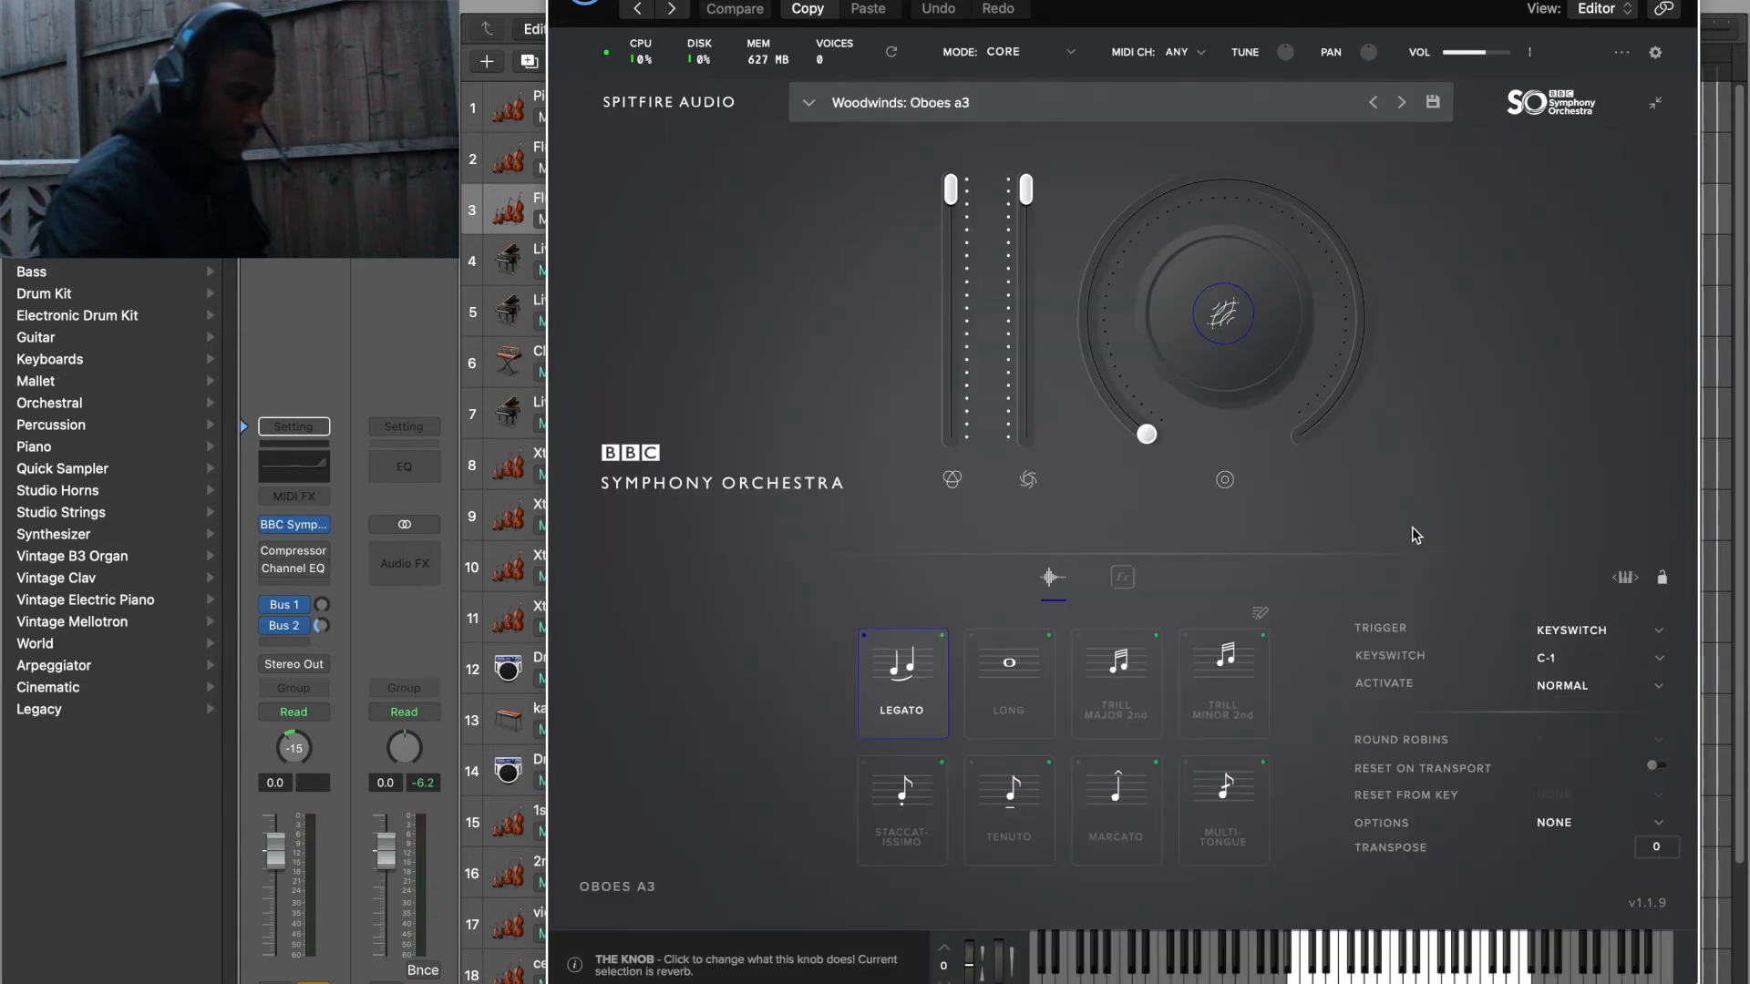
Reduce the Oboes a3 techniques to Short Staccatissimo only, save the selection and close the instrument window.
click(1260, 612)
click(1323, 156)
click(1323, 156)
click(1323, 156)
click(1323, 156)
click(1430, 157)
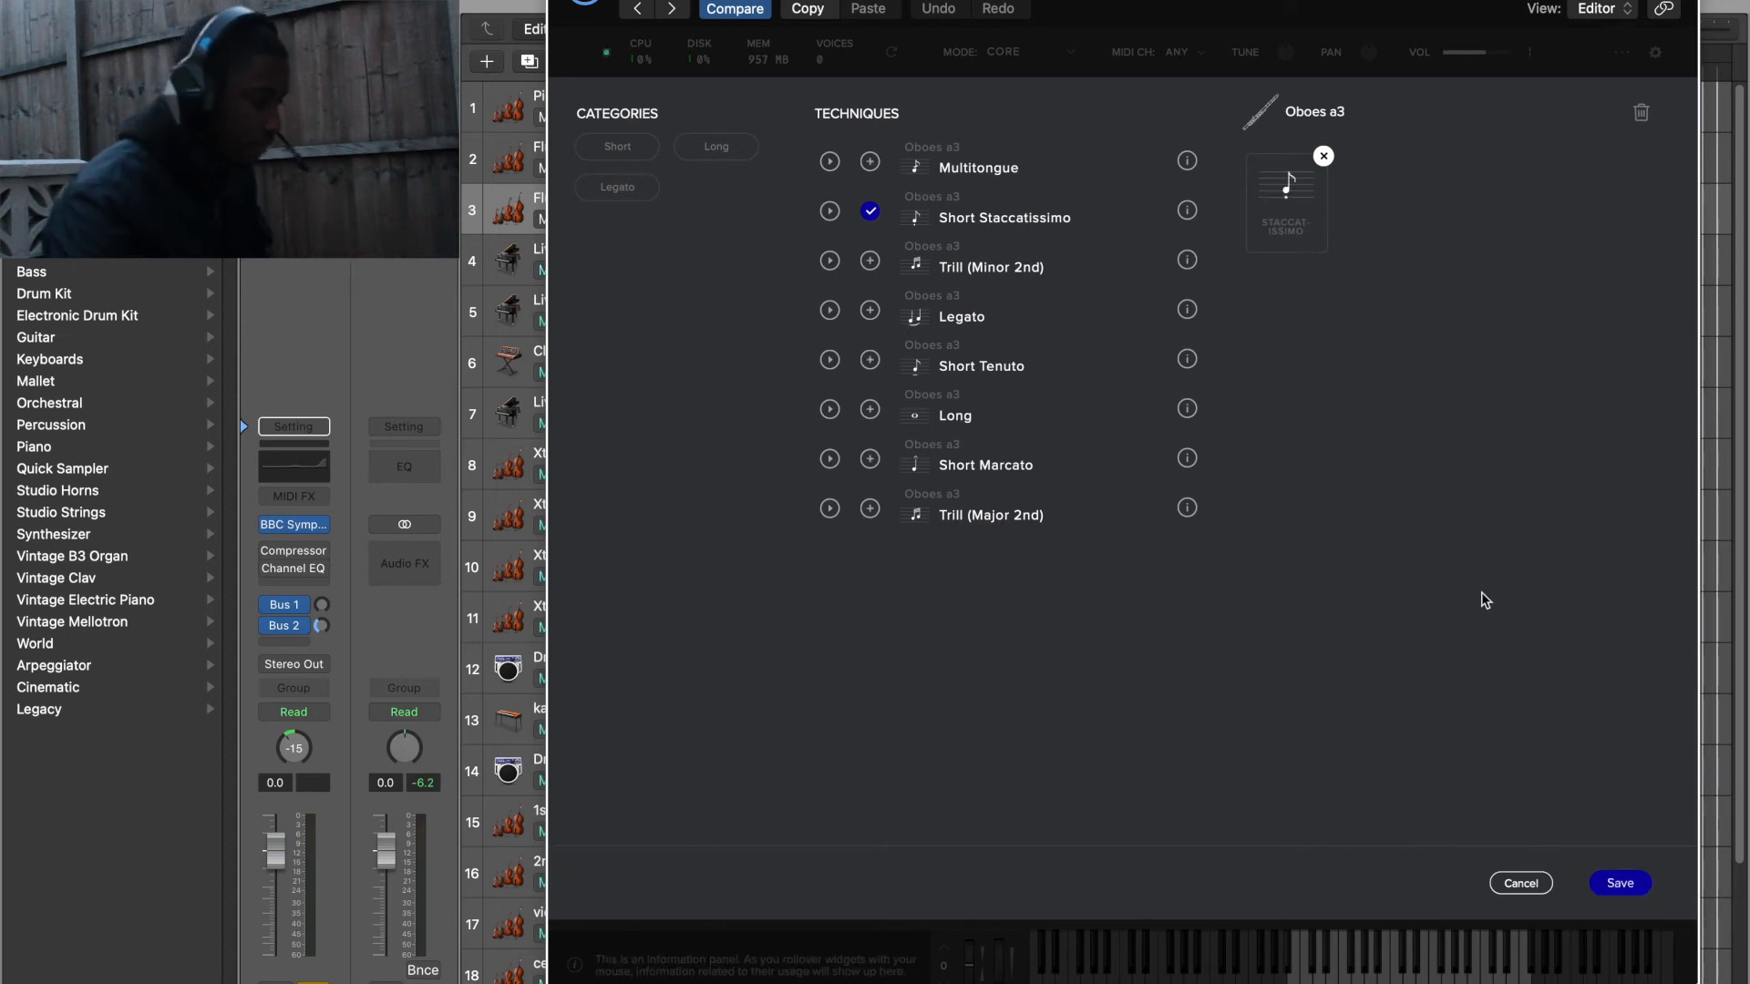
click(1619, 883)
drag(1046, 0, 977, 53)
click(489, 42)
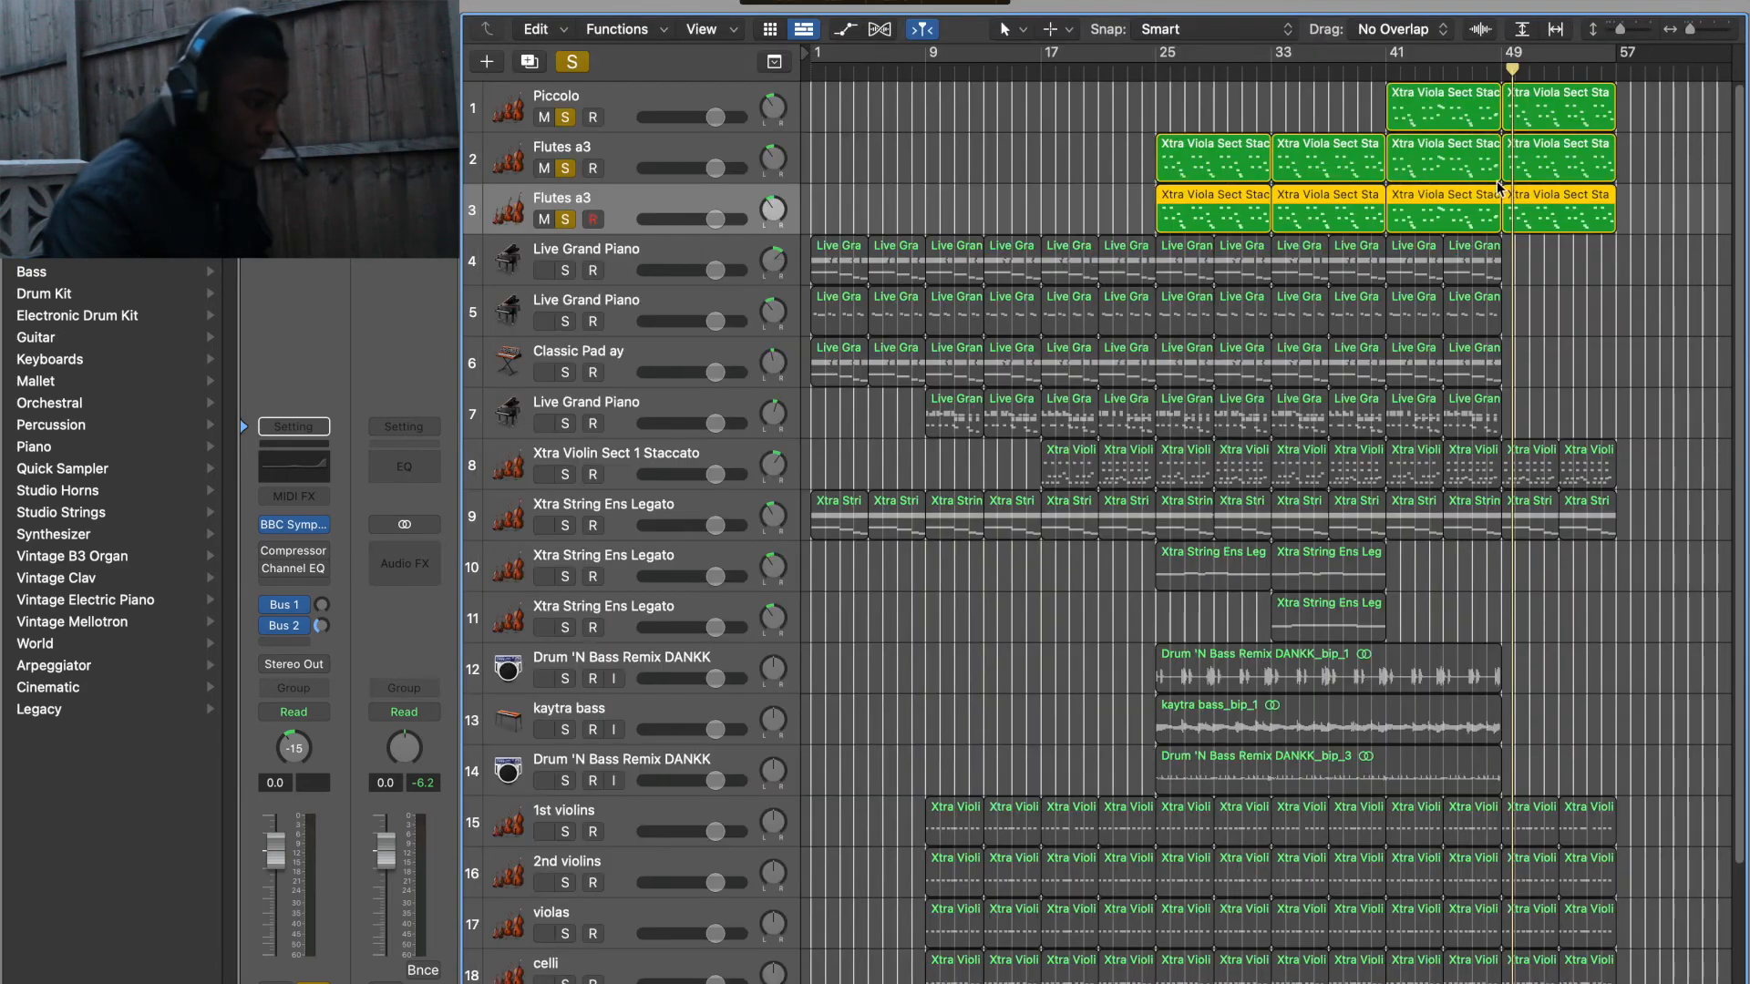
Play the layered woodwinds from about bar 30 and skip ahead to just before bar 41 to hear the piccolo enter.
mouse_move(1196, 73)
mouse_down()
mouse_move(1271, 75)
mouse_move(1226, 79)
mouse_up()
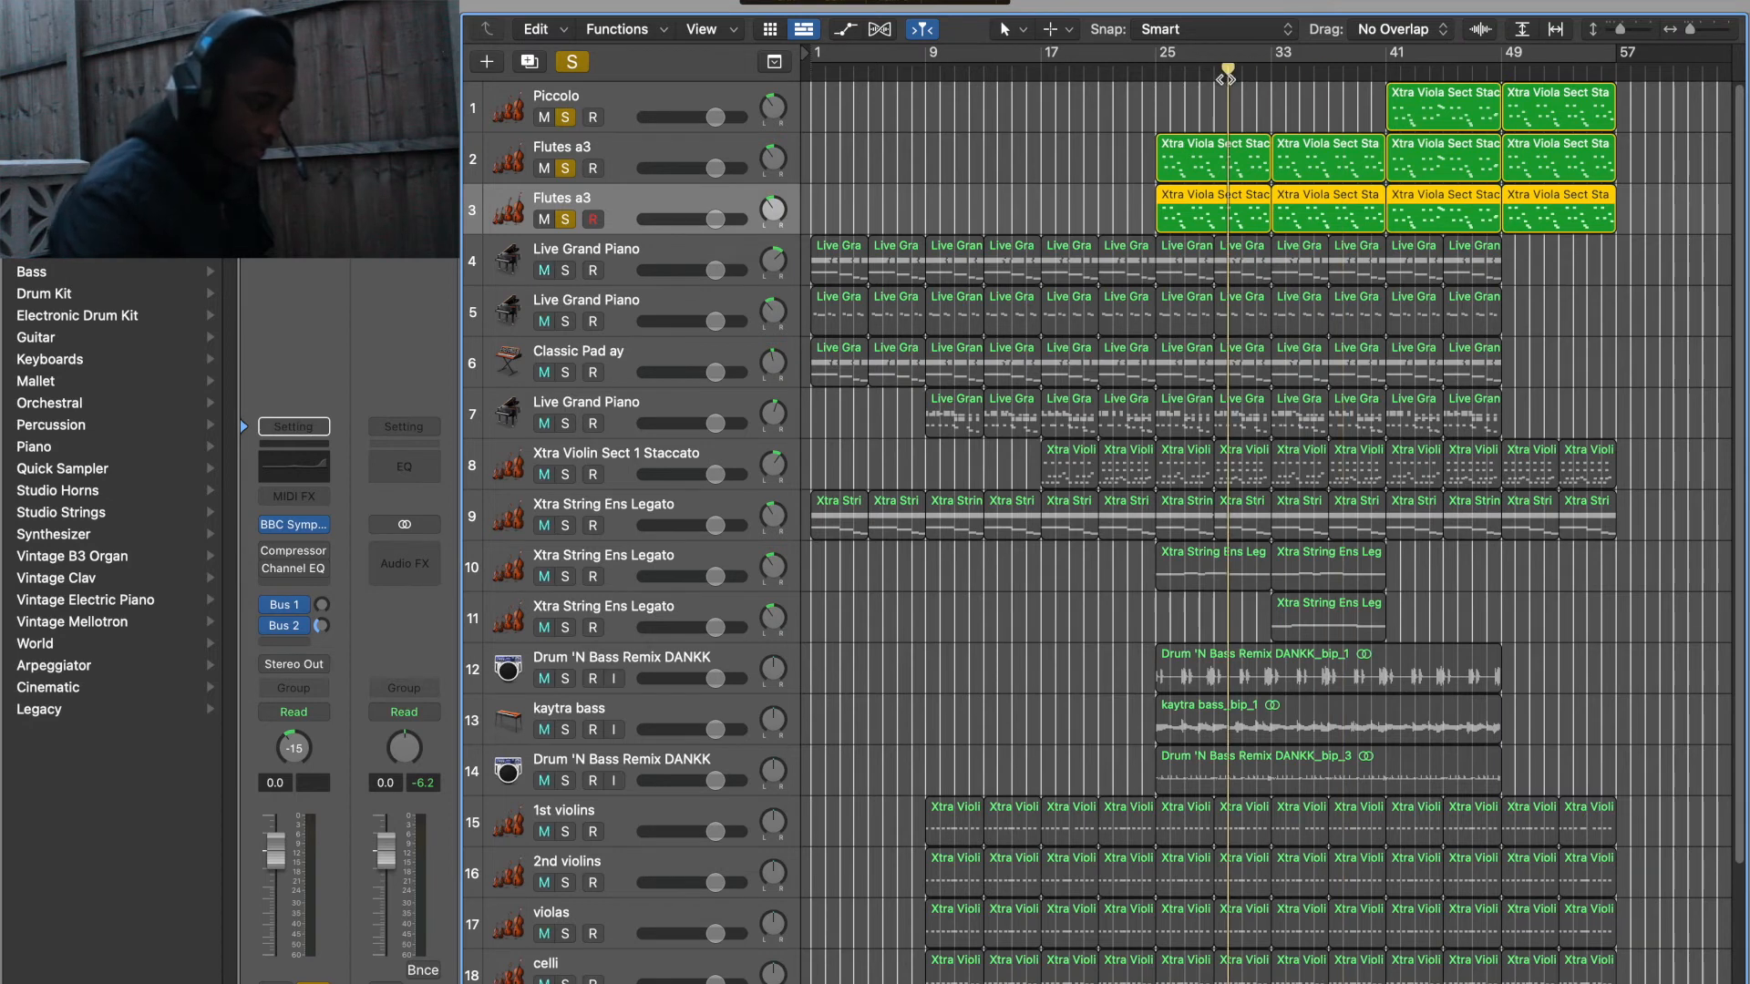
key(space)
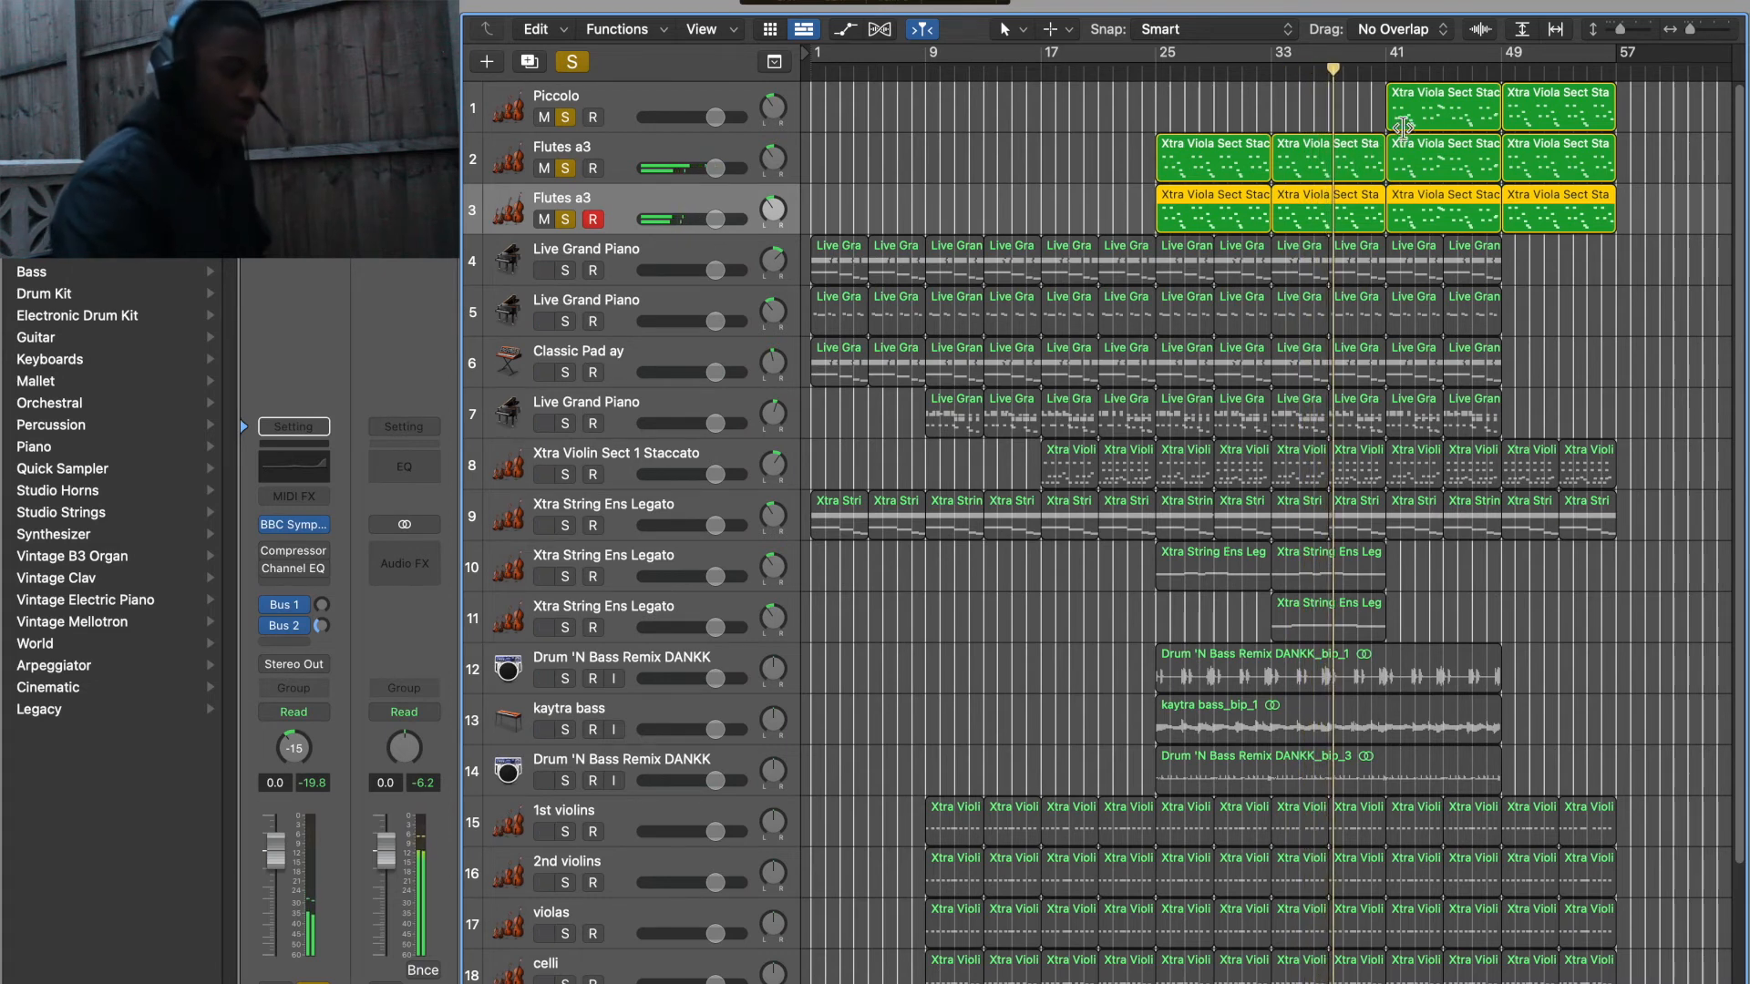
click(1384, 64)
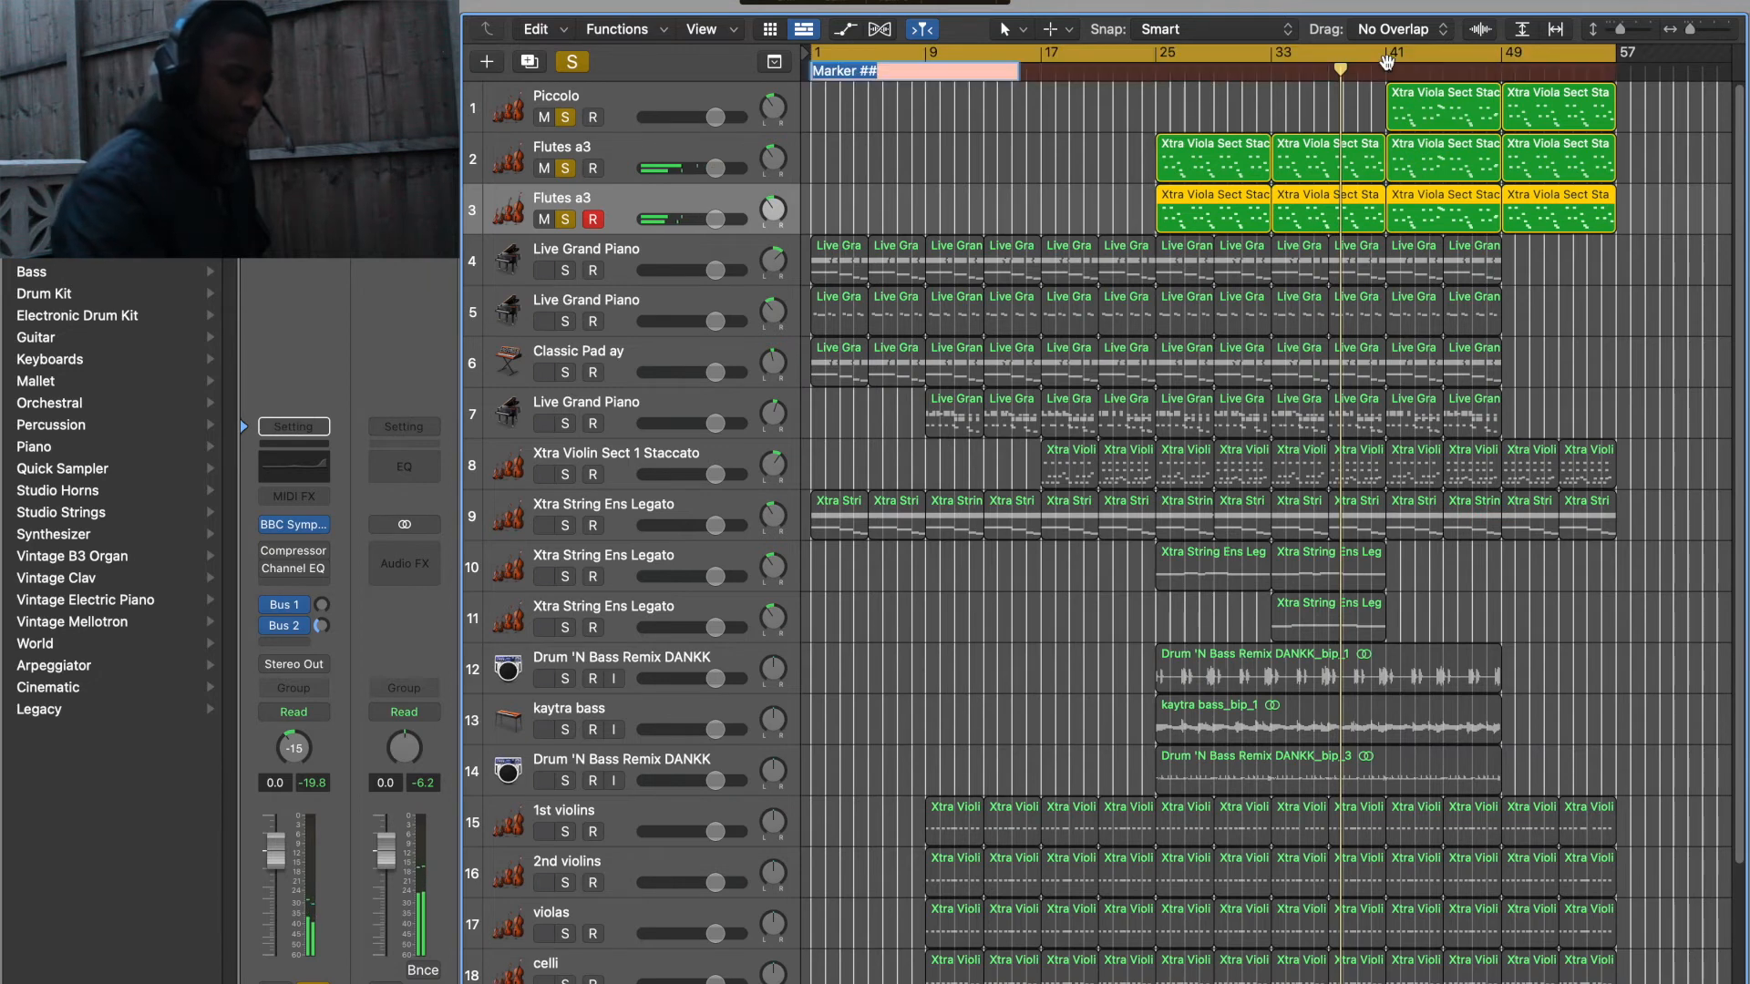
click(1375, 66)
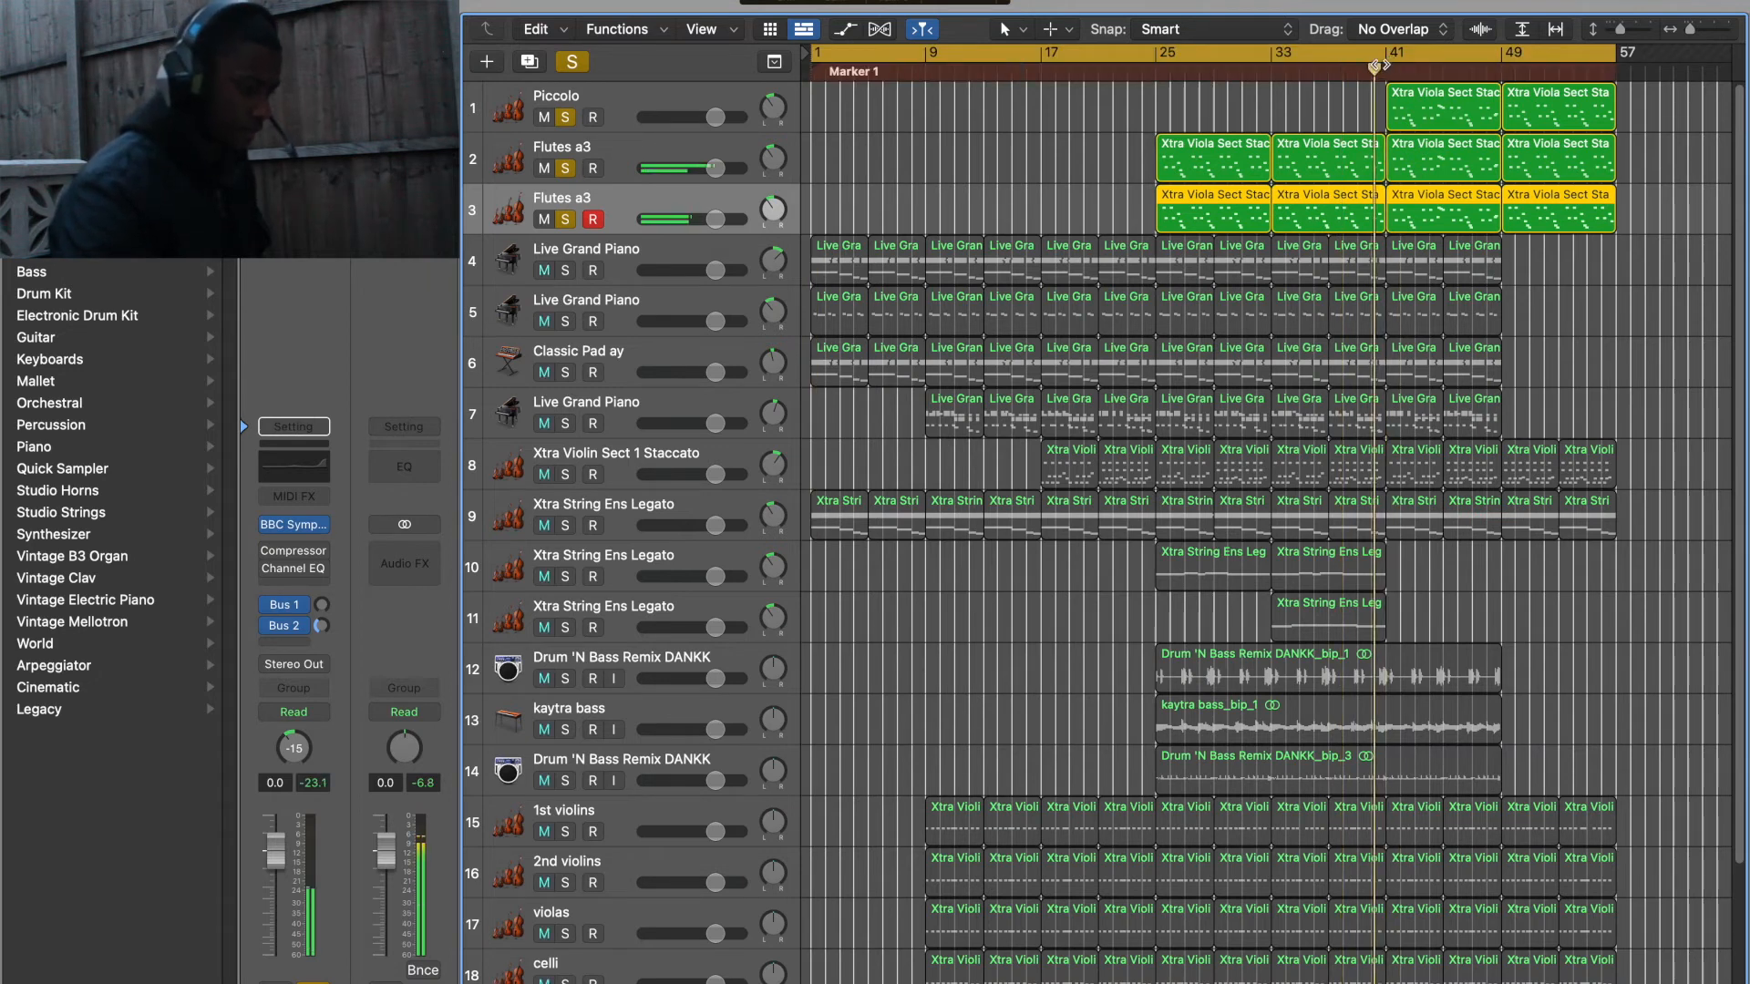
click(1377, 54)
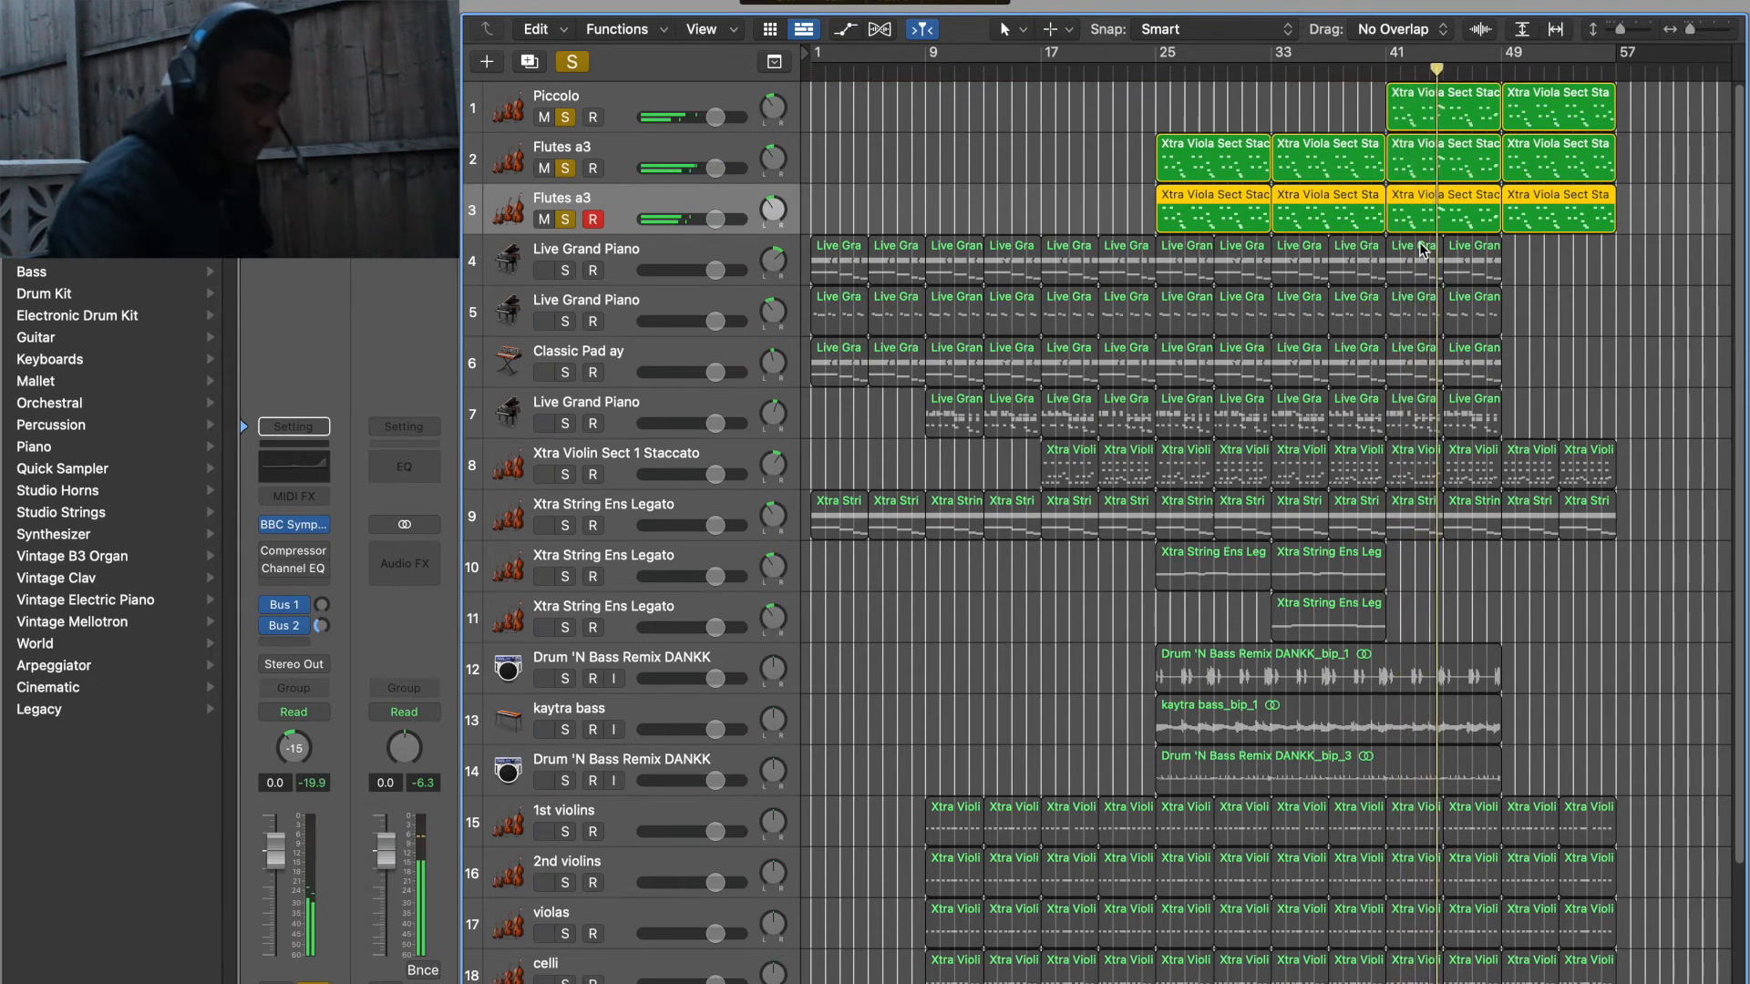
Solo the 1st violins, 2nd violins, violas, celli and Db tracks alongside the woodwinds.
scroll(1425, 251, down, 5)
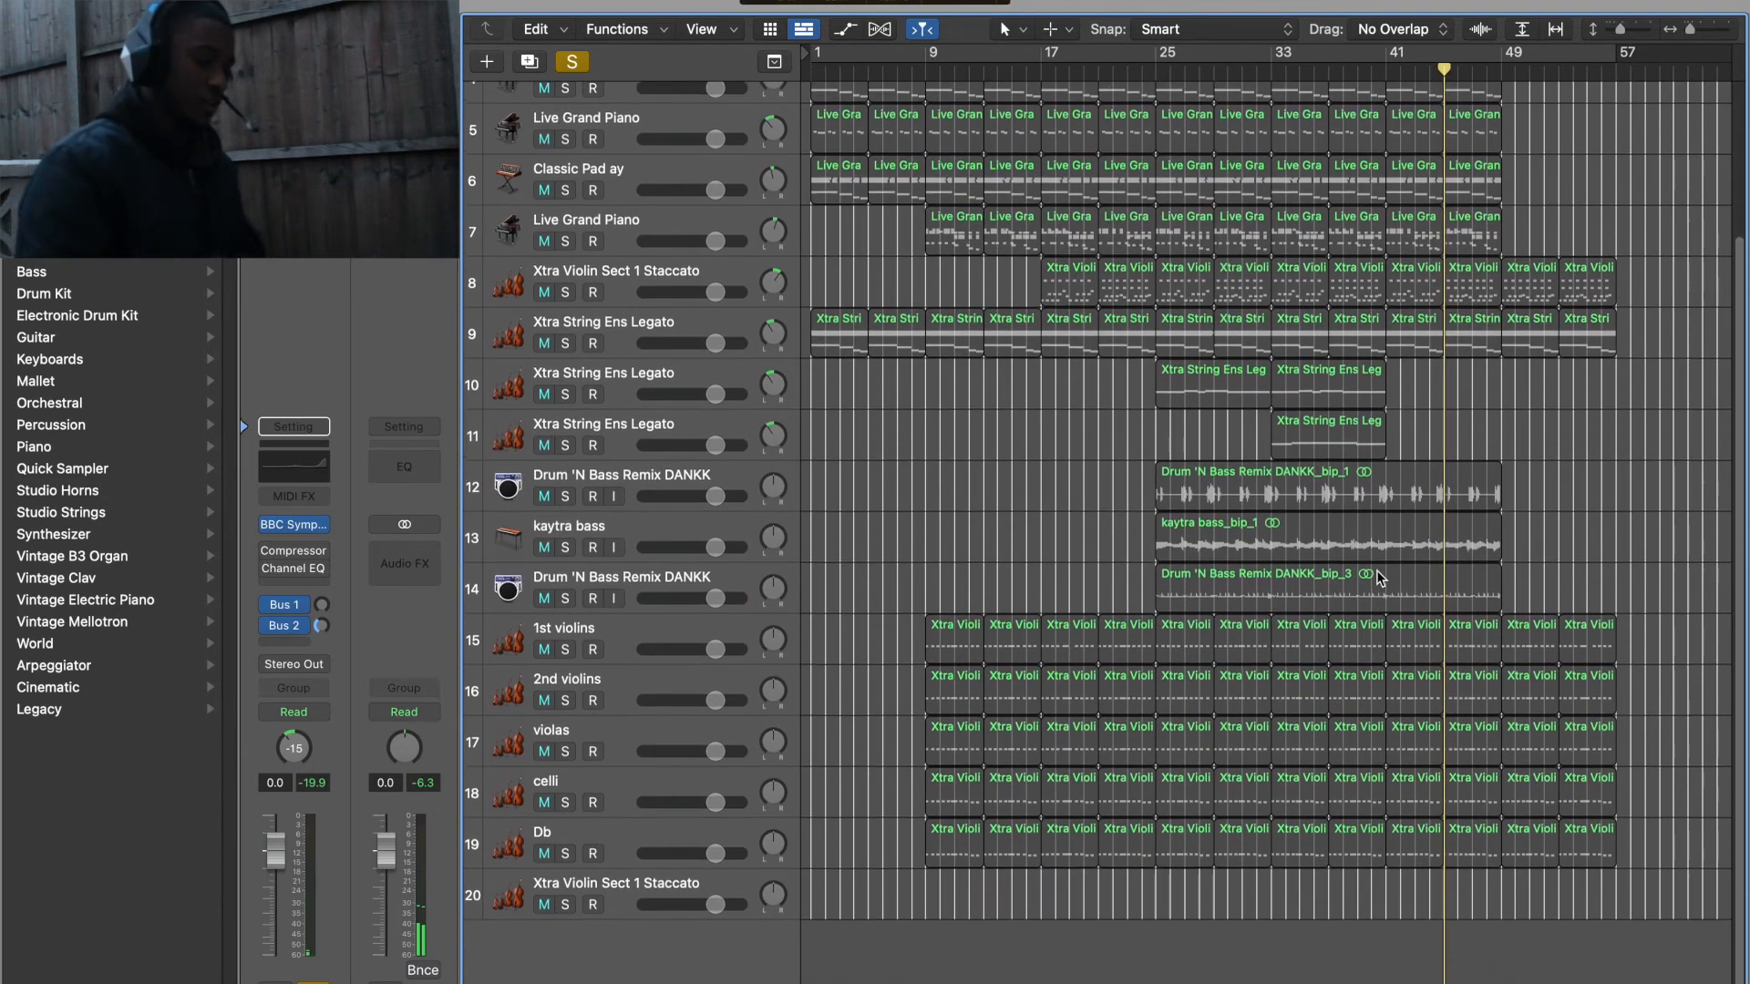
scroll(1380, 572, up, 1)
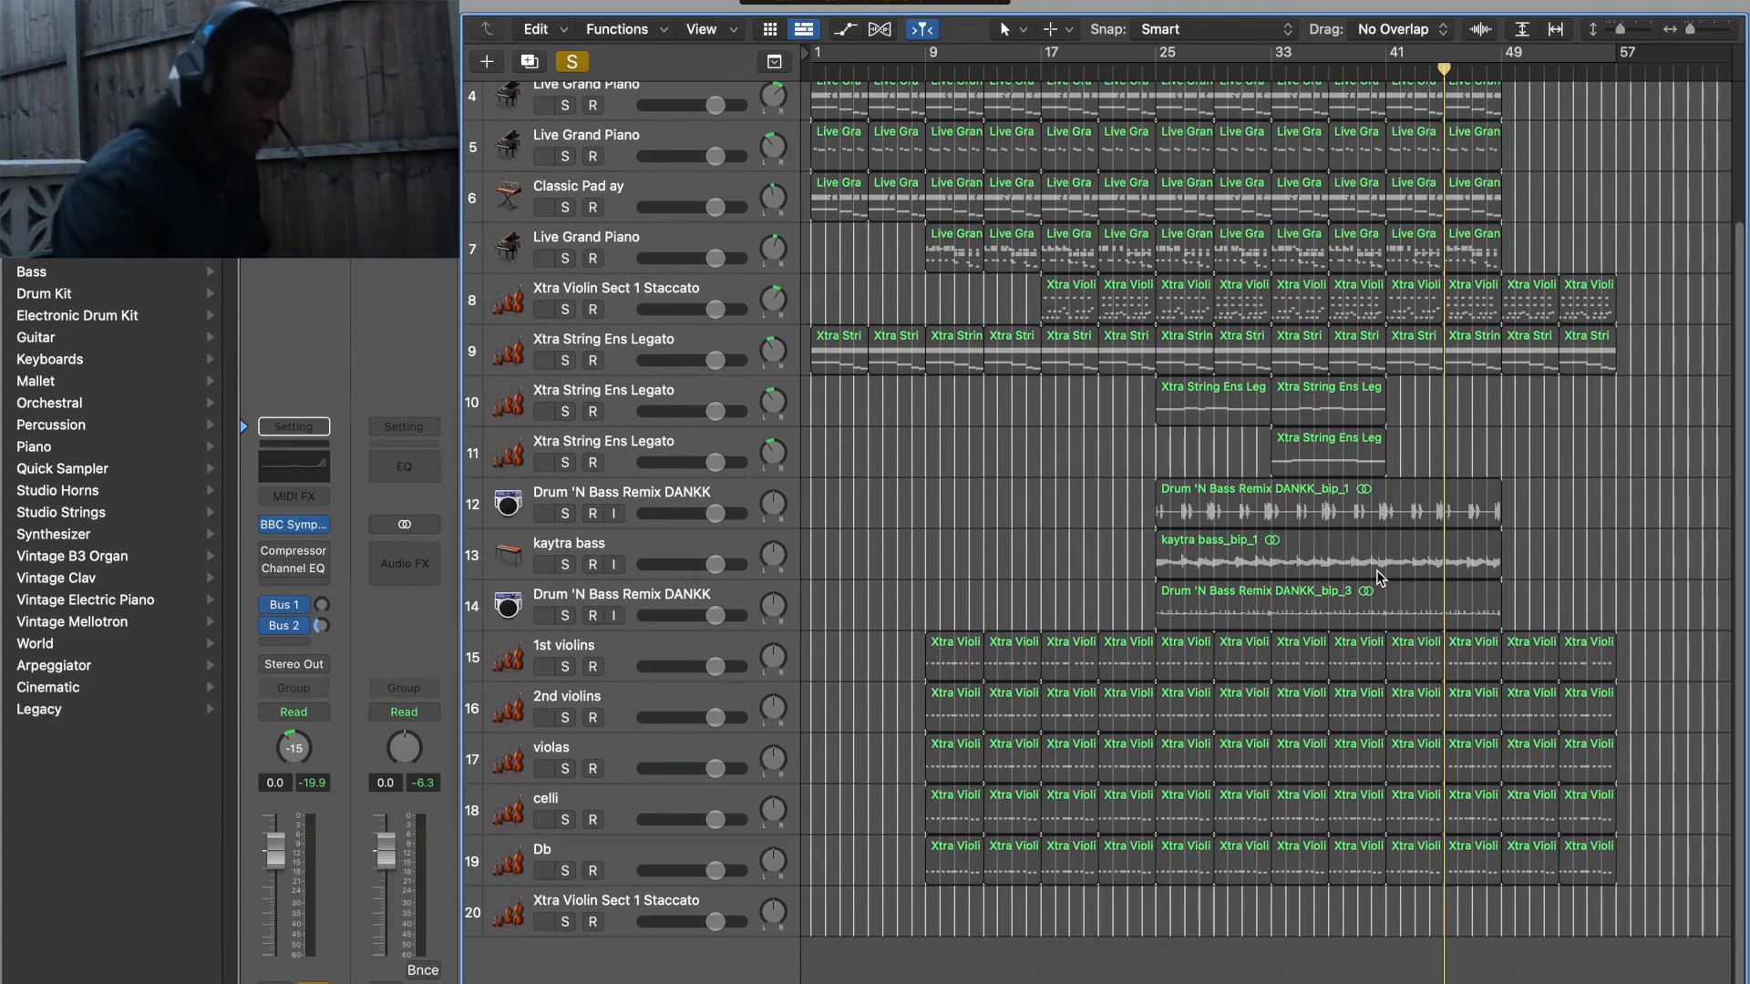
scroll(1376, 570, up, 4)
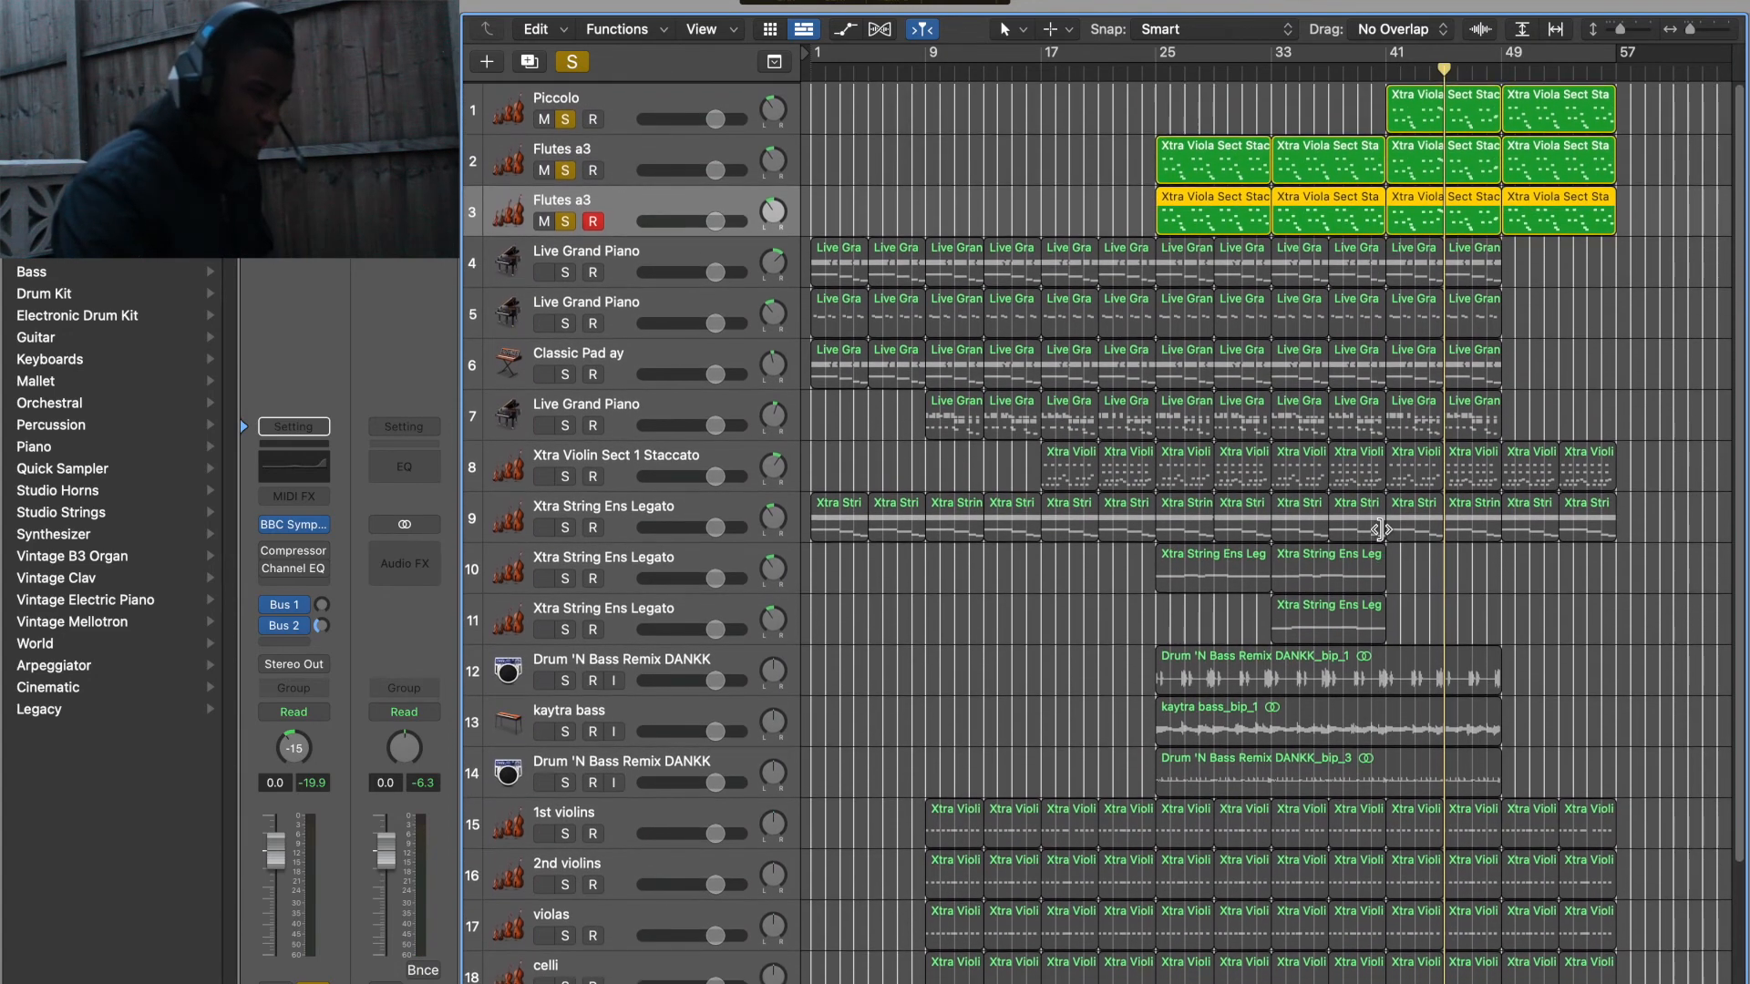
click(1361, 73)
scroll(742, 719, down, 3)
drag(565, 727, 569, 928)
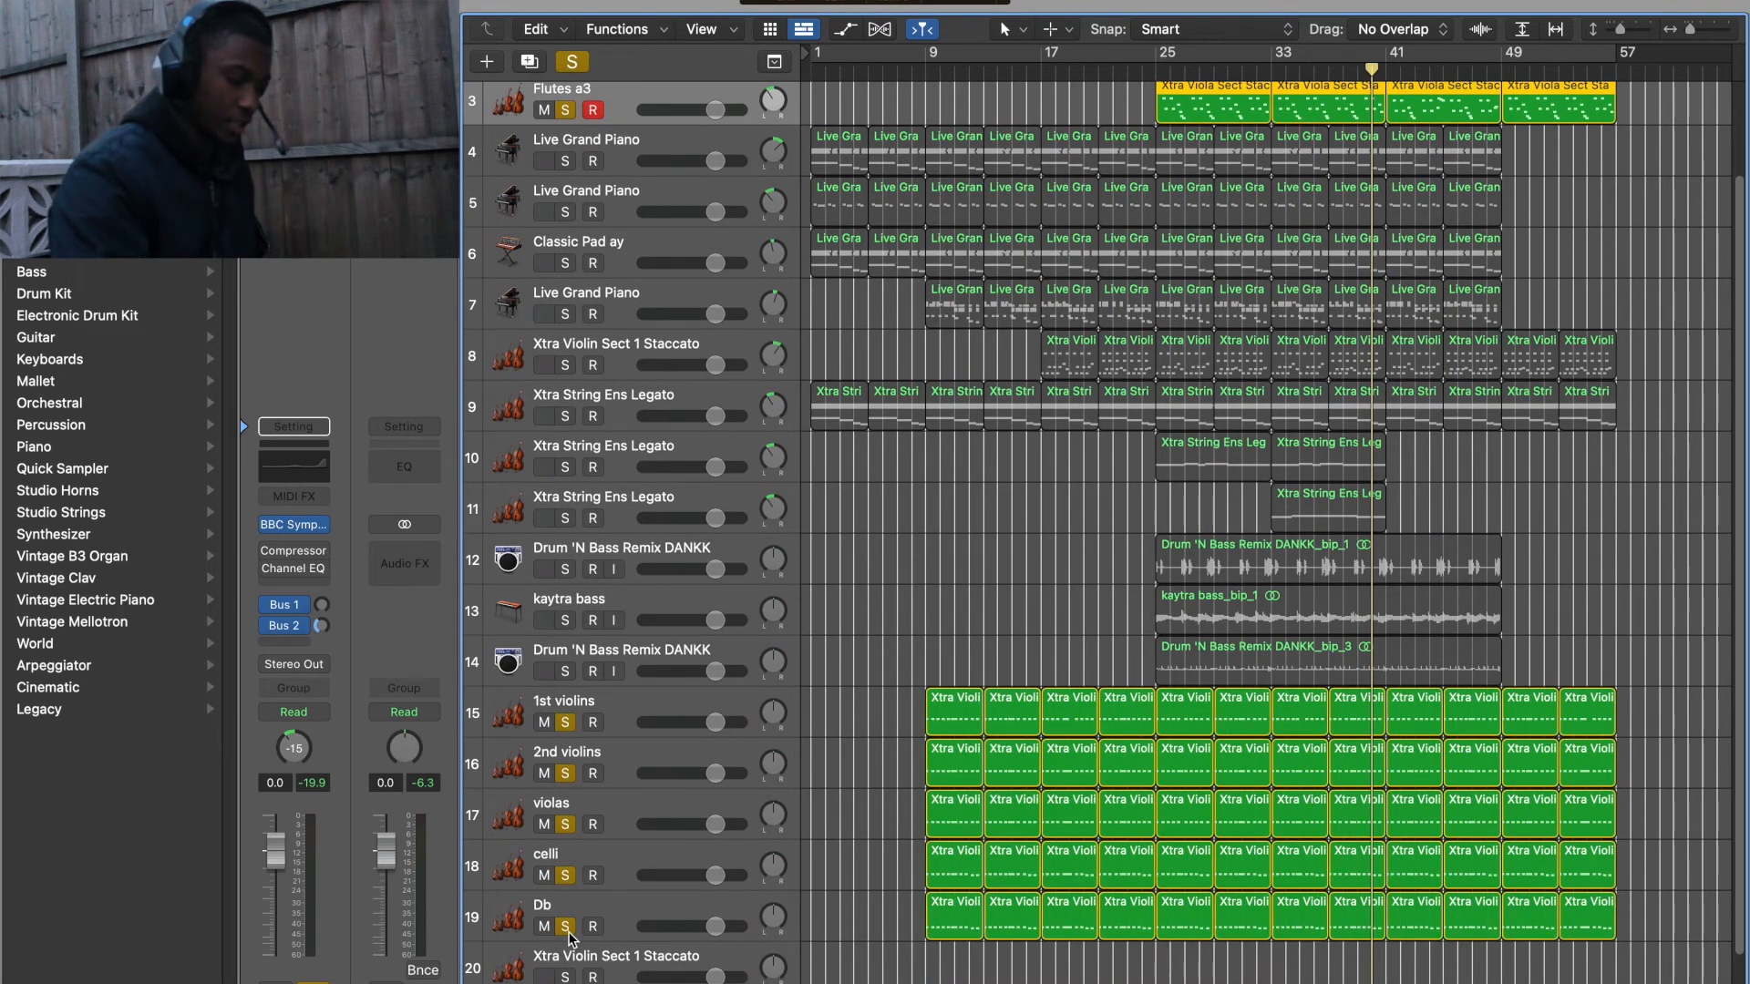
Play the soloed strings and woodwinds together from bar 25 and check the levels across the tracks.
click(1153, 73)
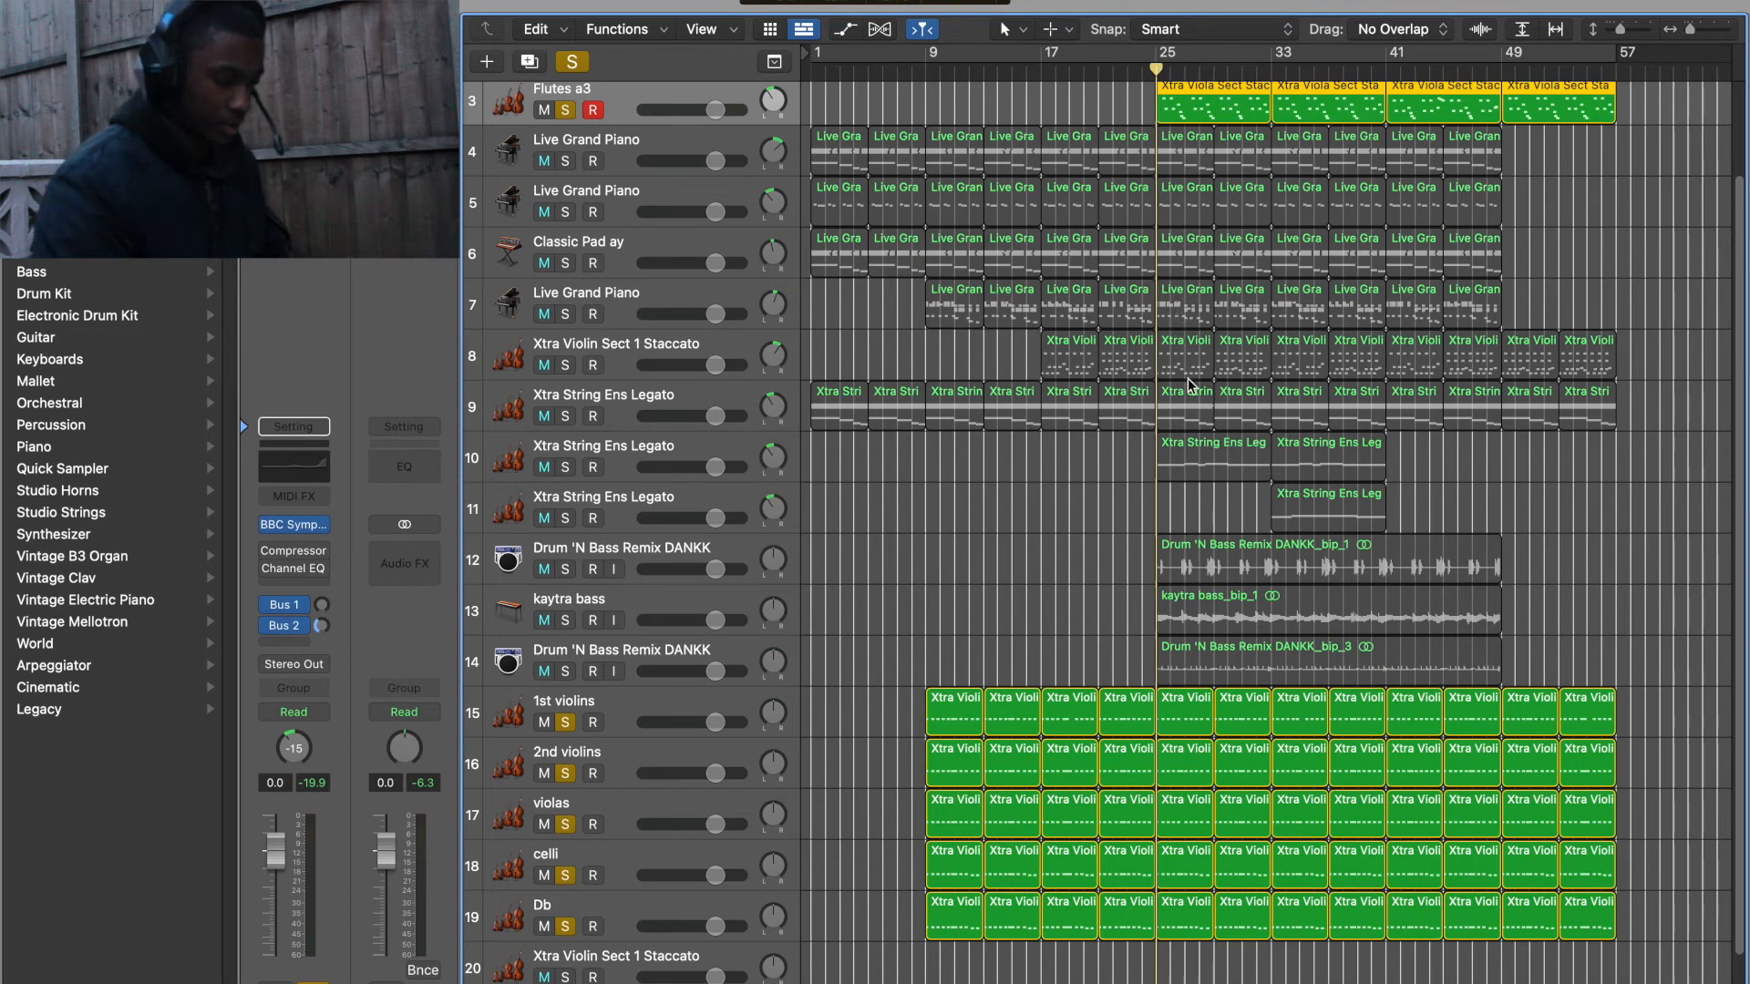
key(space)
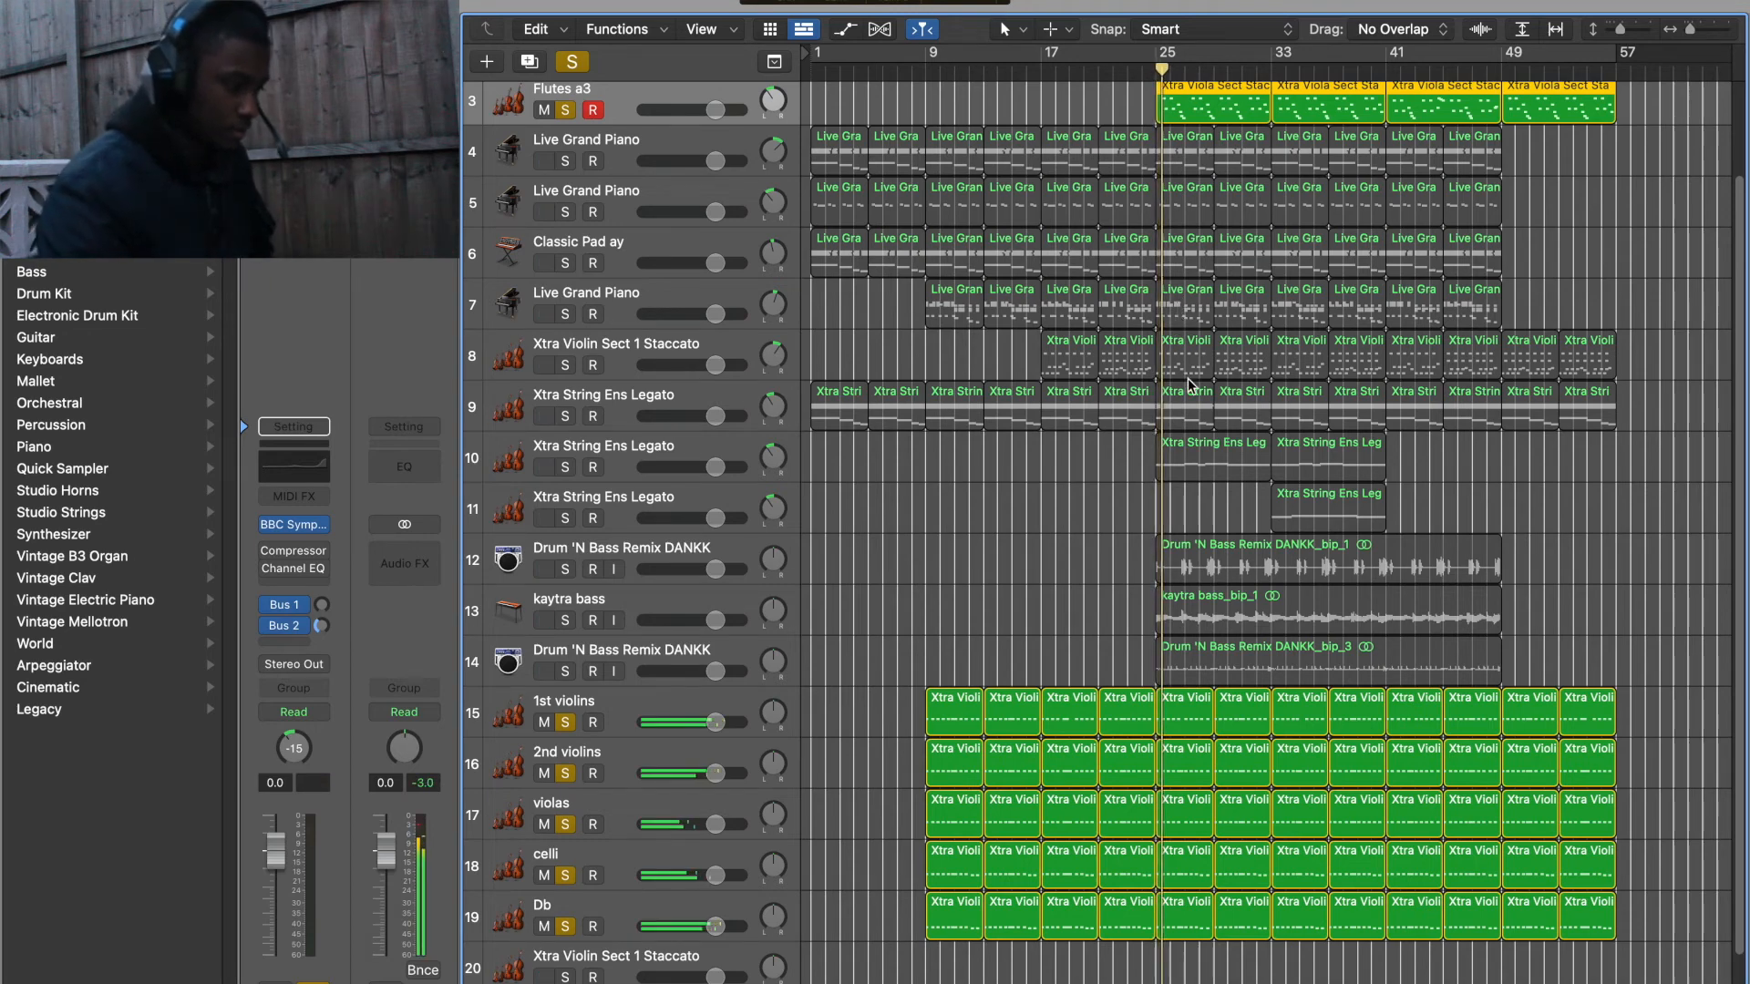
scroll(1179, 640, up, 3)
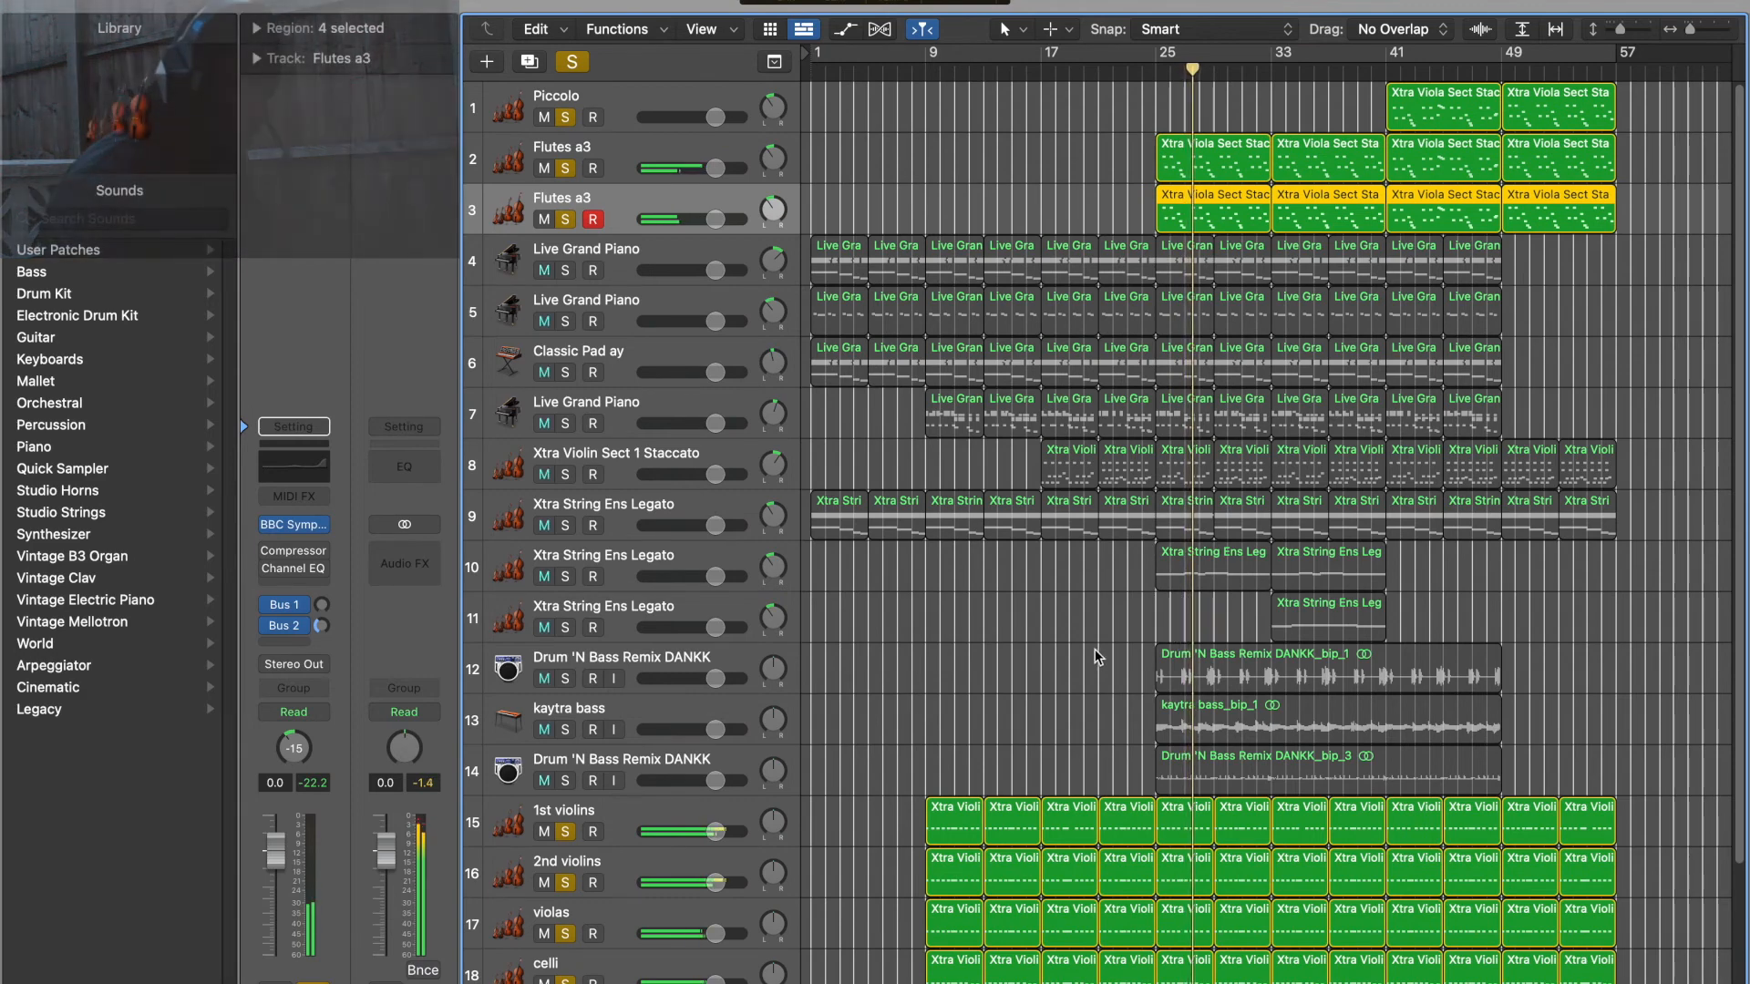
scroll(1065, 703, down, 1)
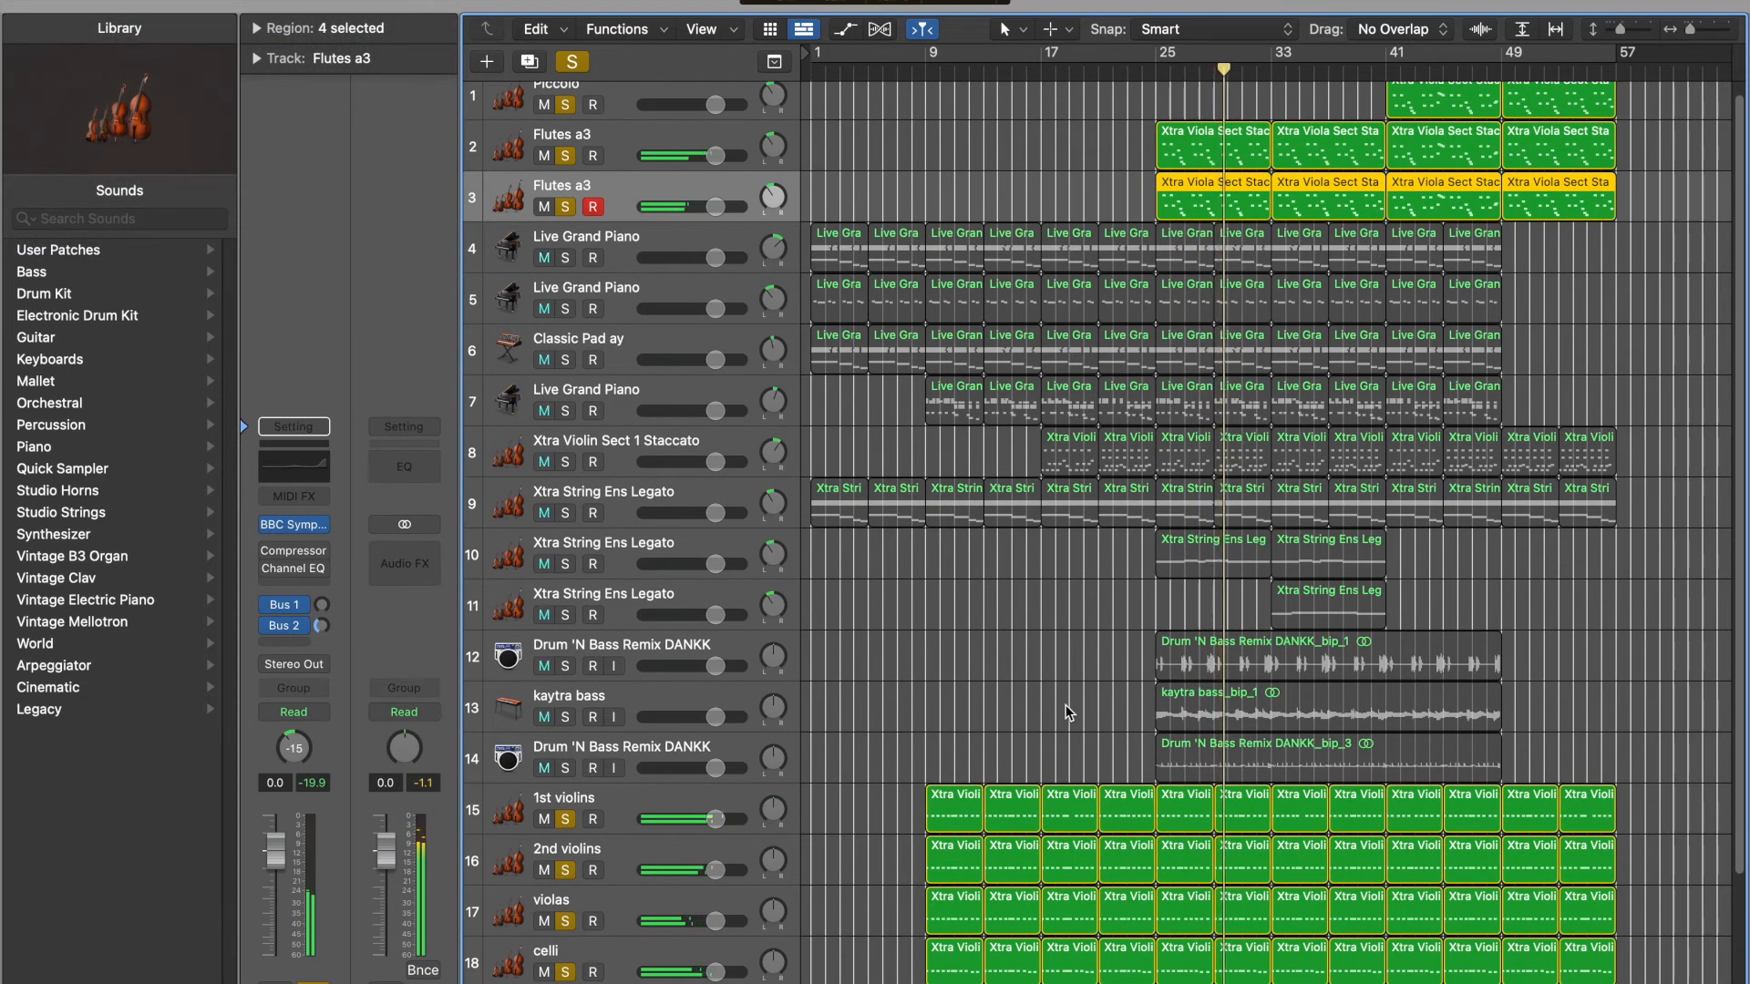
scroll(1064, 704, down, 1)
scroll(1064, 703, down, 1)
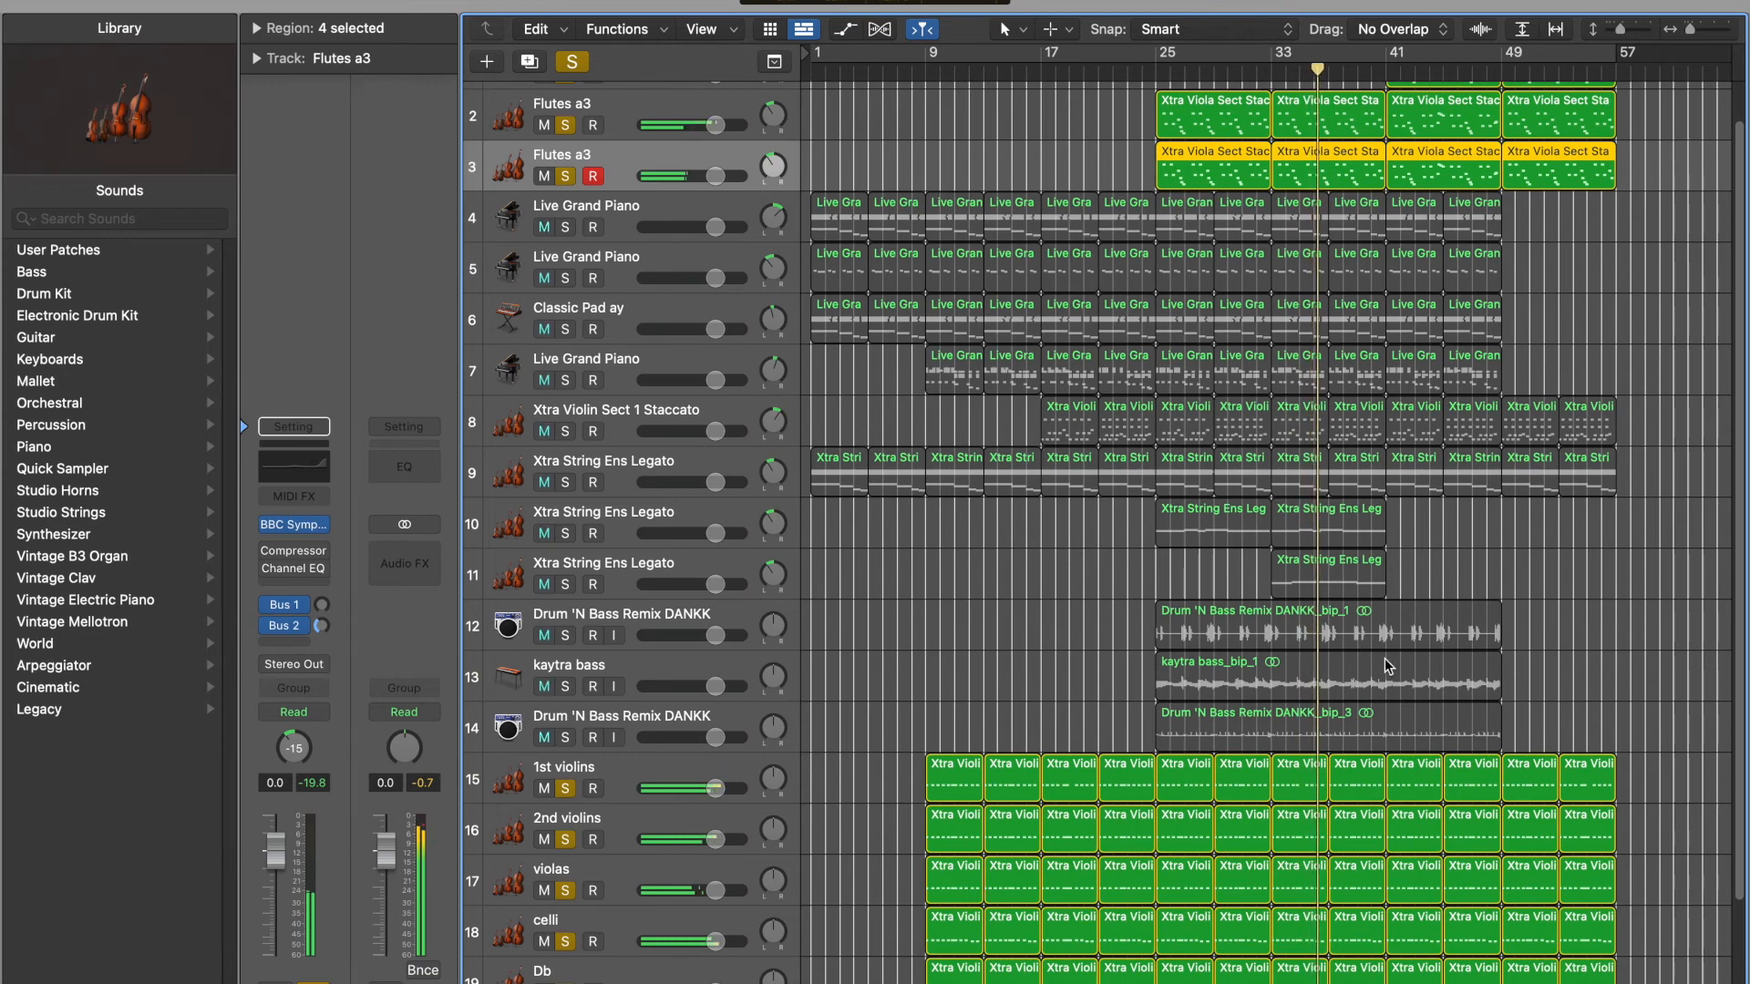
scroll(1385, 660, up, 2)
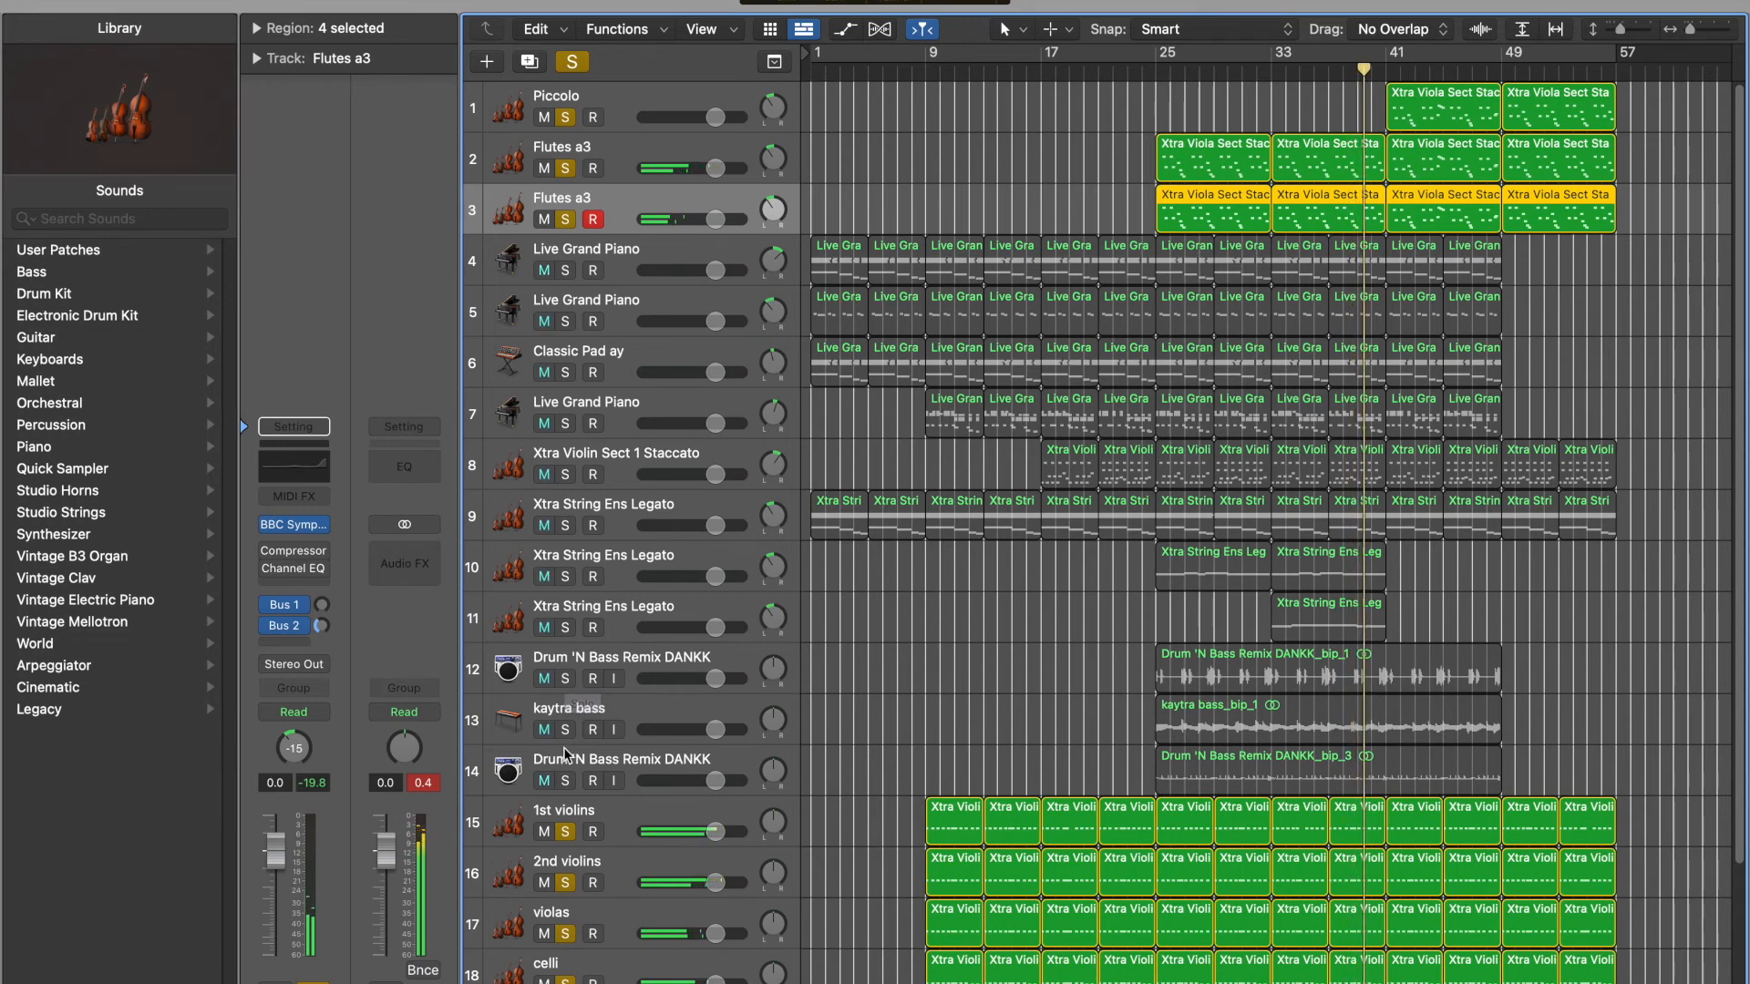
Solo both Drum 'N Bass Remix DANKK tracks and the kaytra bass with the orchestral parts, and return the playhead to bar 25.
drag(565, 679, 567, 776)
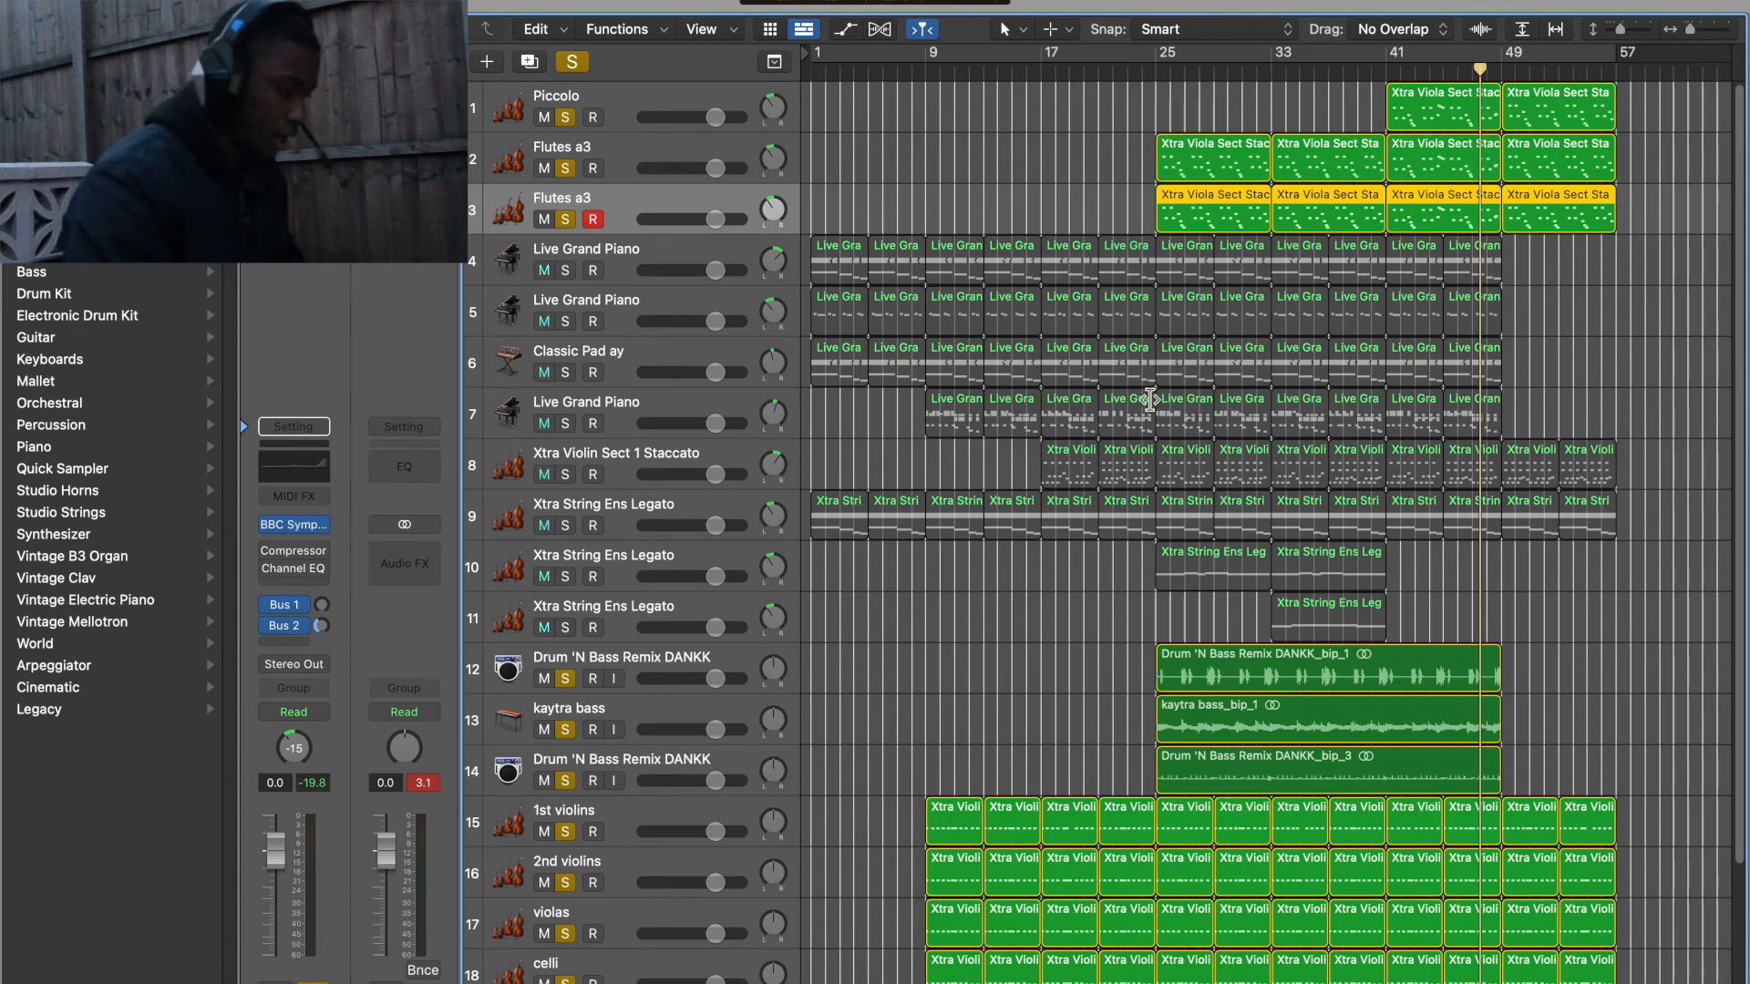
click(1156, 69)
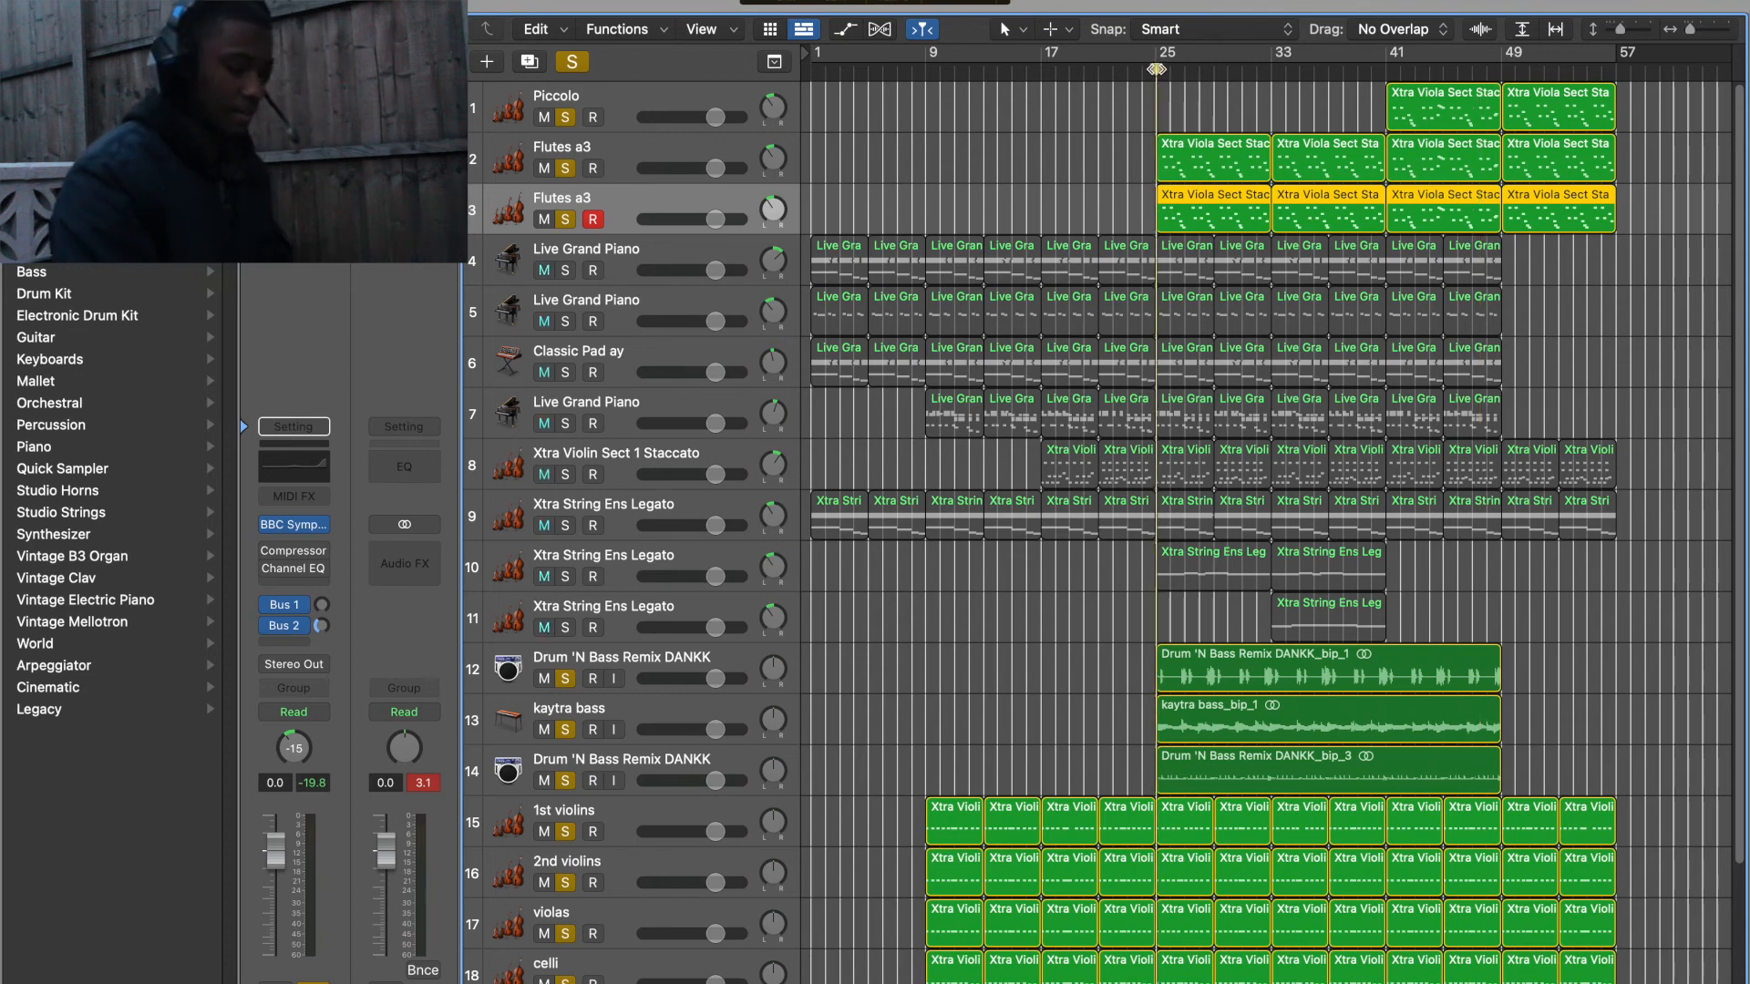
scroll(1050, 703, down, 5)
scroll(1050, 703, up, 5)
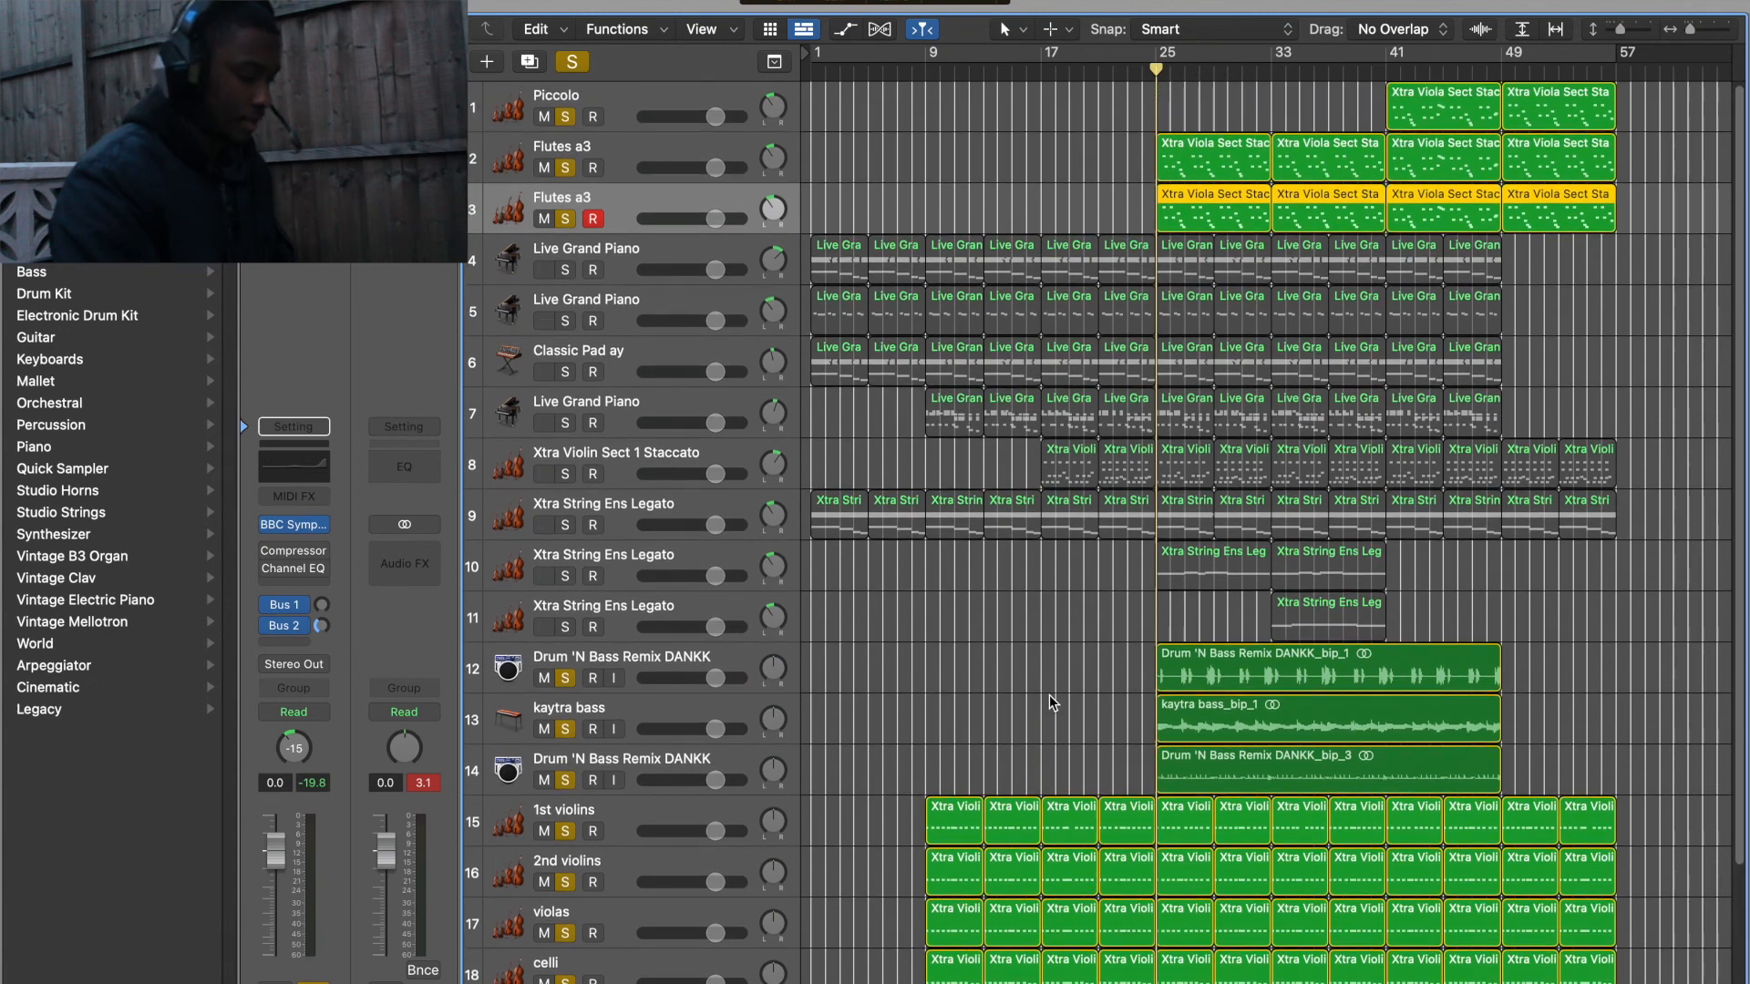
key(ctrl+Up)
key(ctrl+Up)
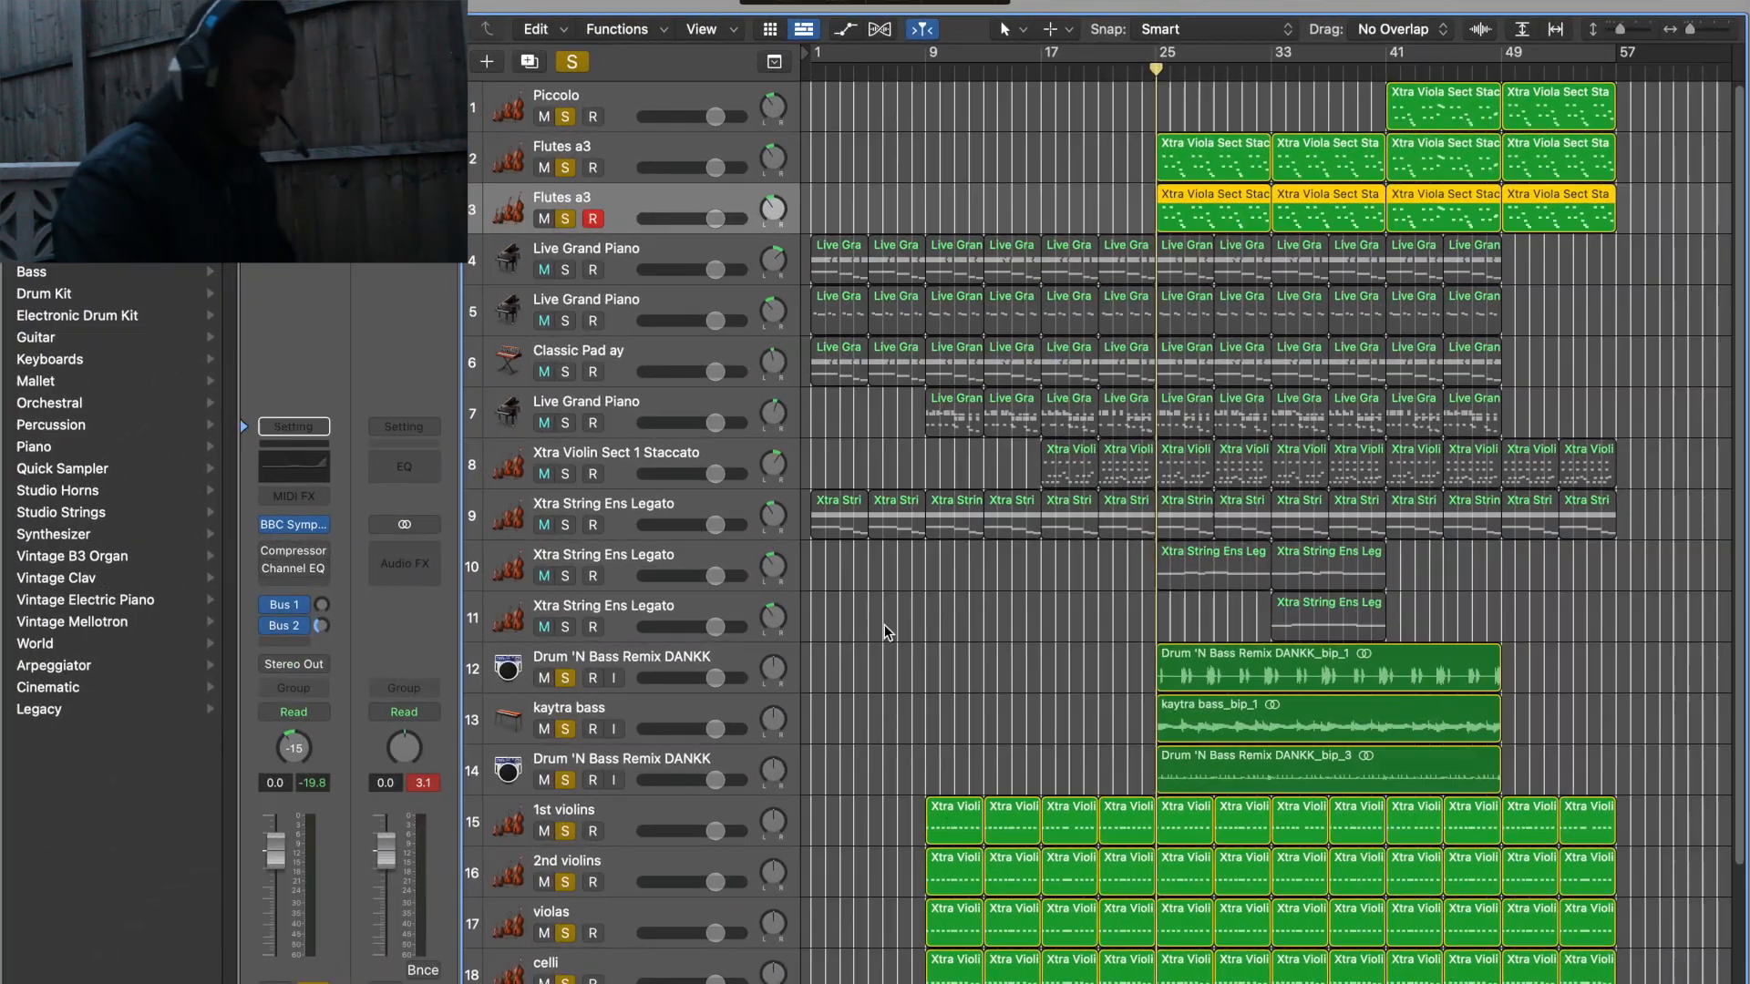
Solo only the three Xtra String Ens Legato tracks, Classic Pad ay and the topmost Live Grand Piano during playback.
alt+click(566, 524)
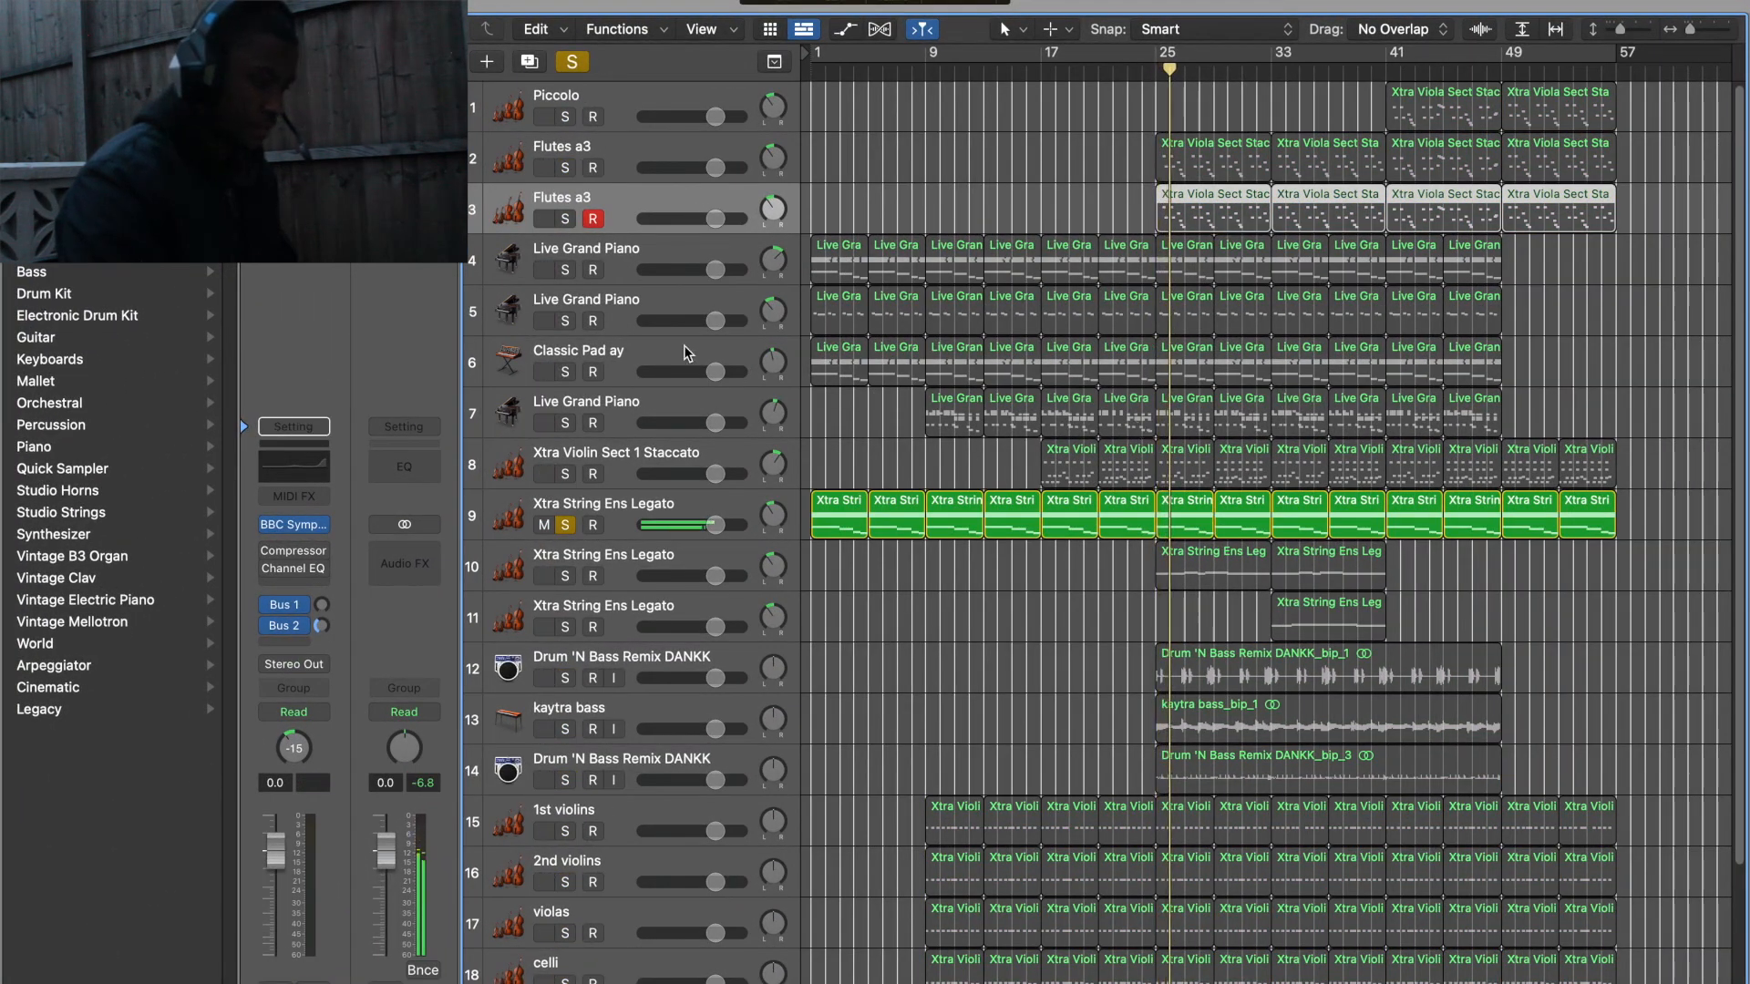
click(565, 371)
click(565, 269)
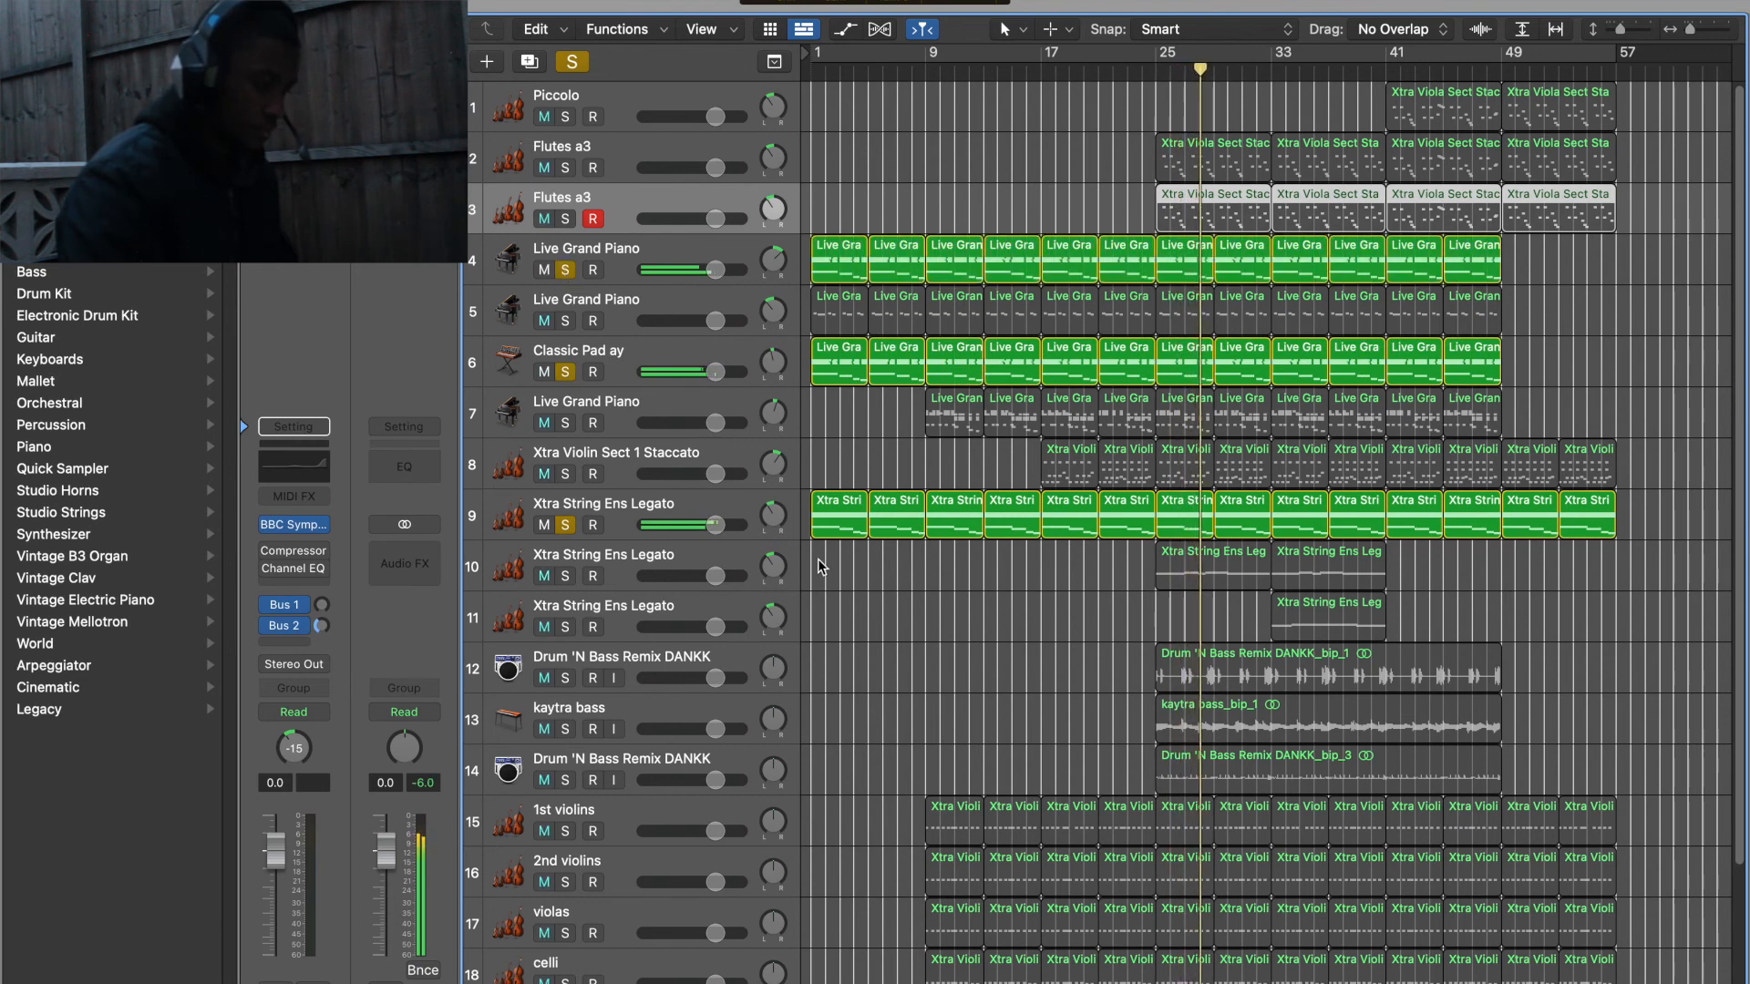
scroll(820, 565, down, 3)
click(565, 576)
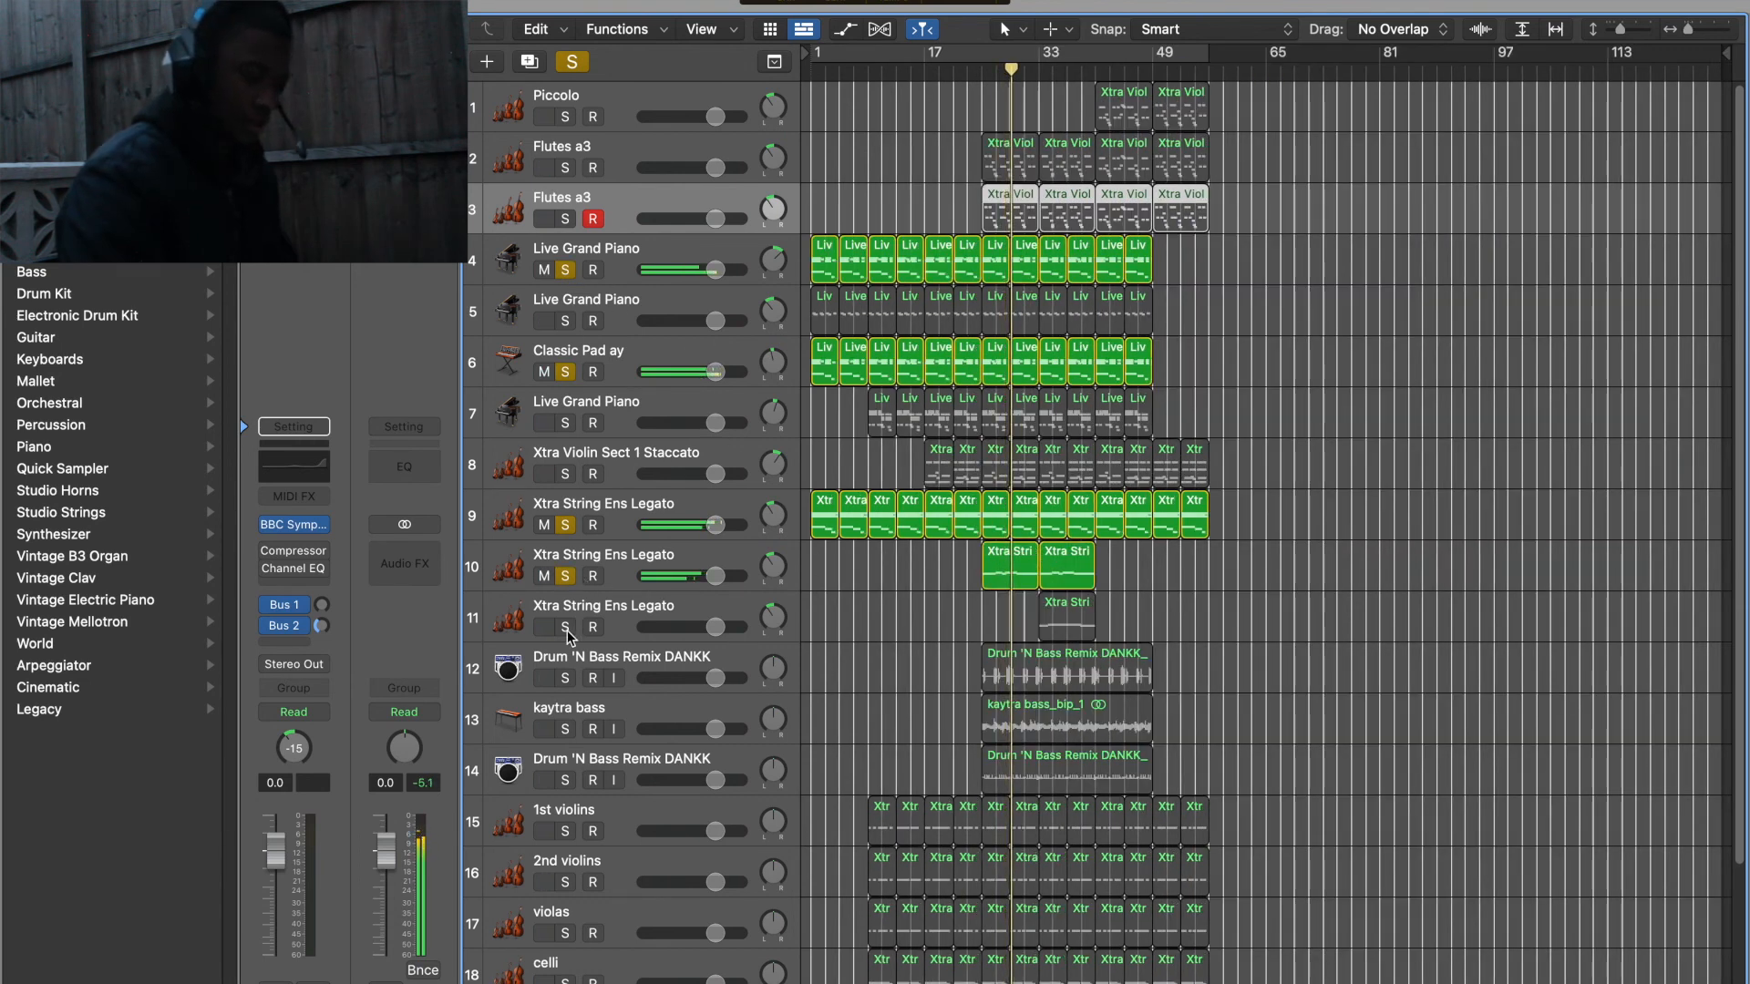
click(566, 628)
Examine the soloed legato string, pad and piano regions around bars 25 to 41 up close and across the whole arrangement.
scroll(1378, 576, up, 5)
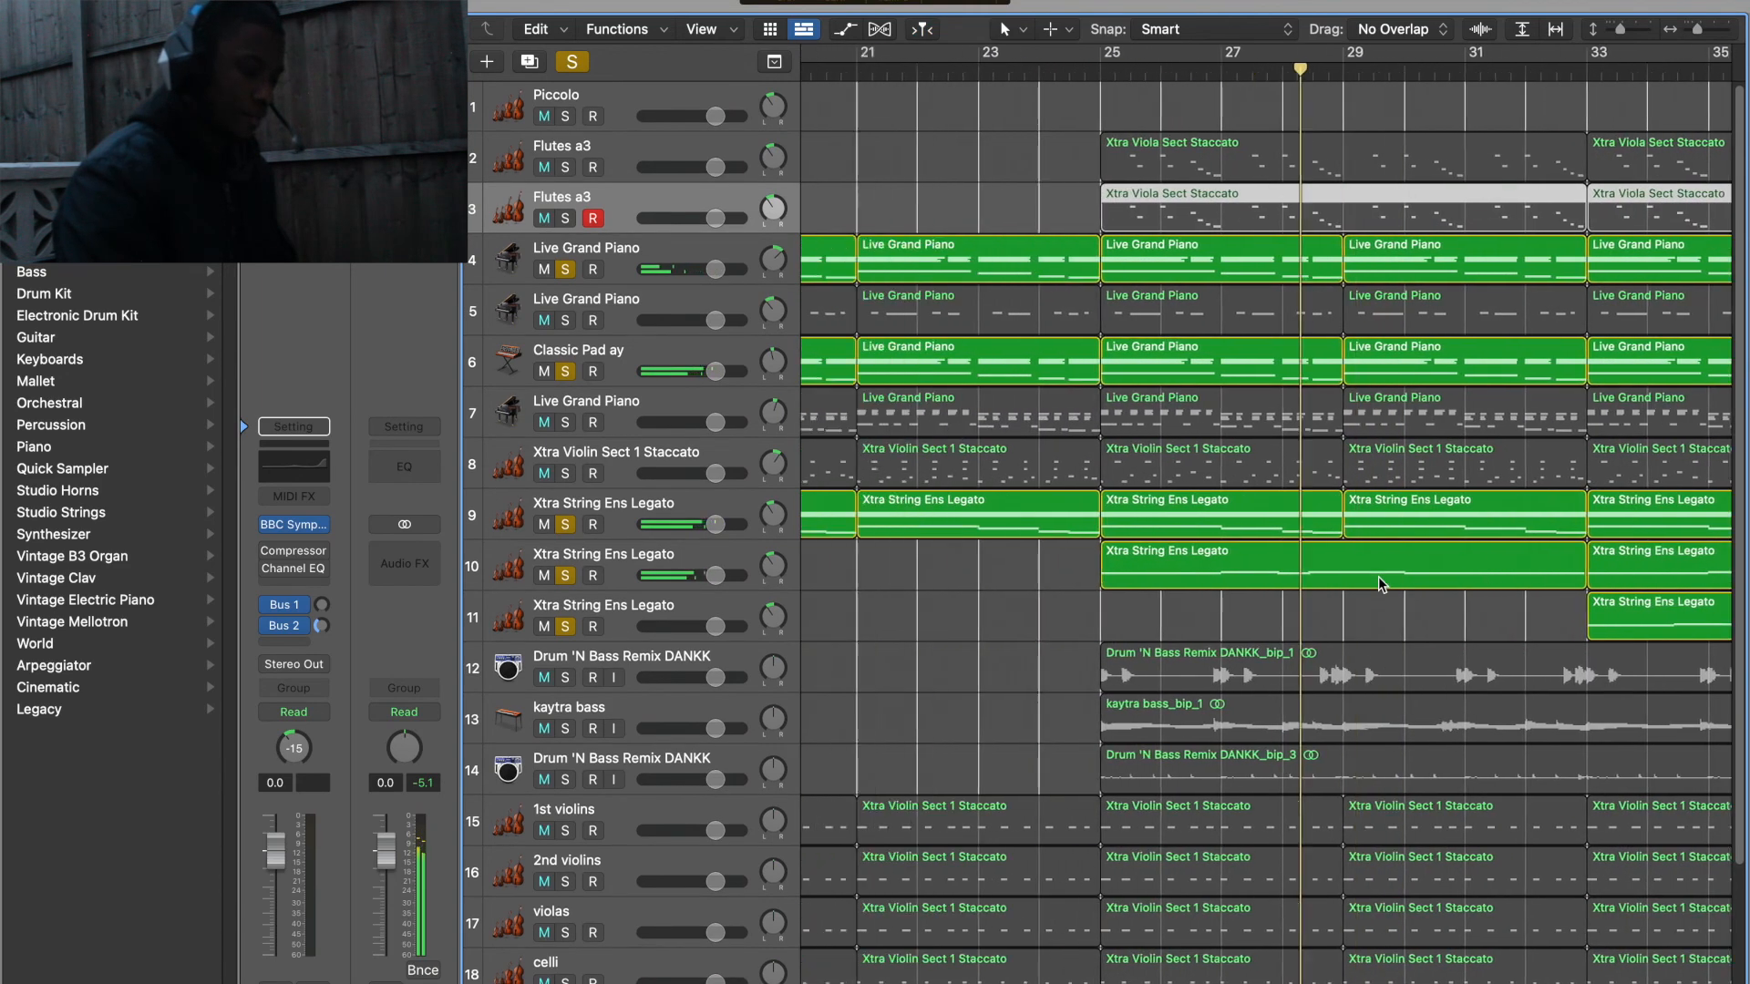
scroll(1378, 576, down, 5)
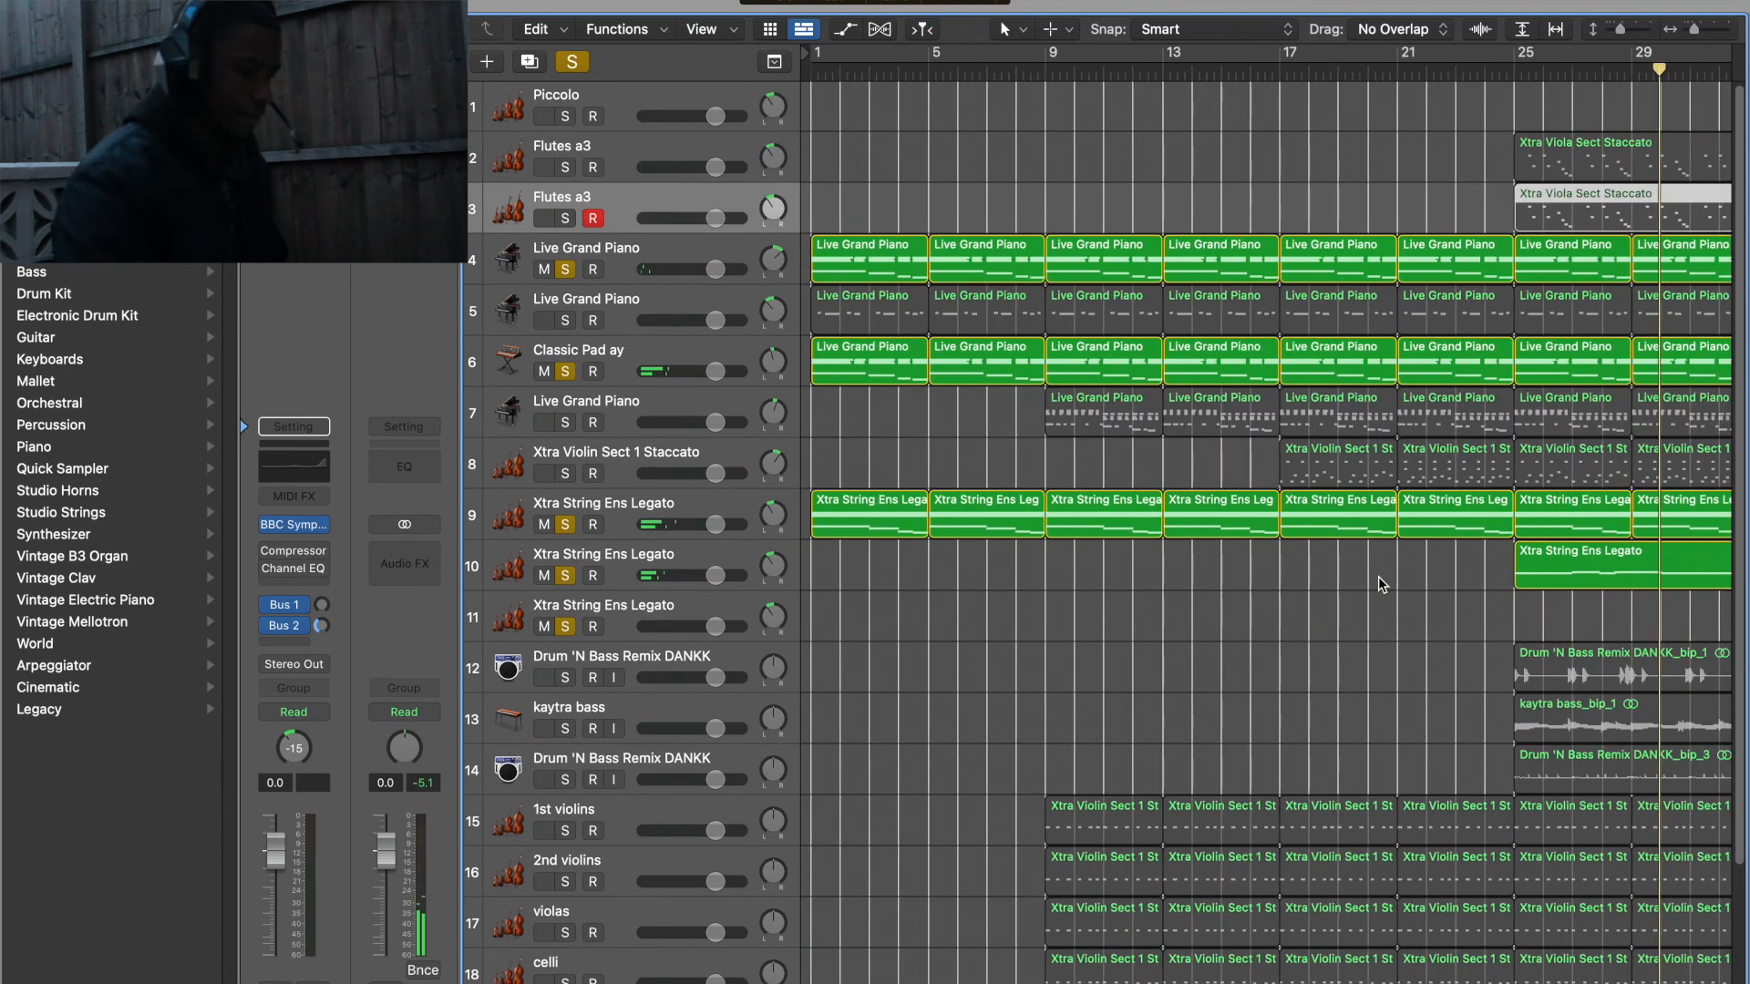
scroll(1378, 576, down, 4)
scroll(1103, 517, down, 3)
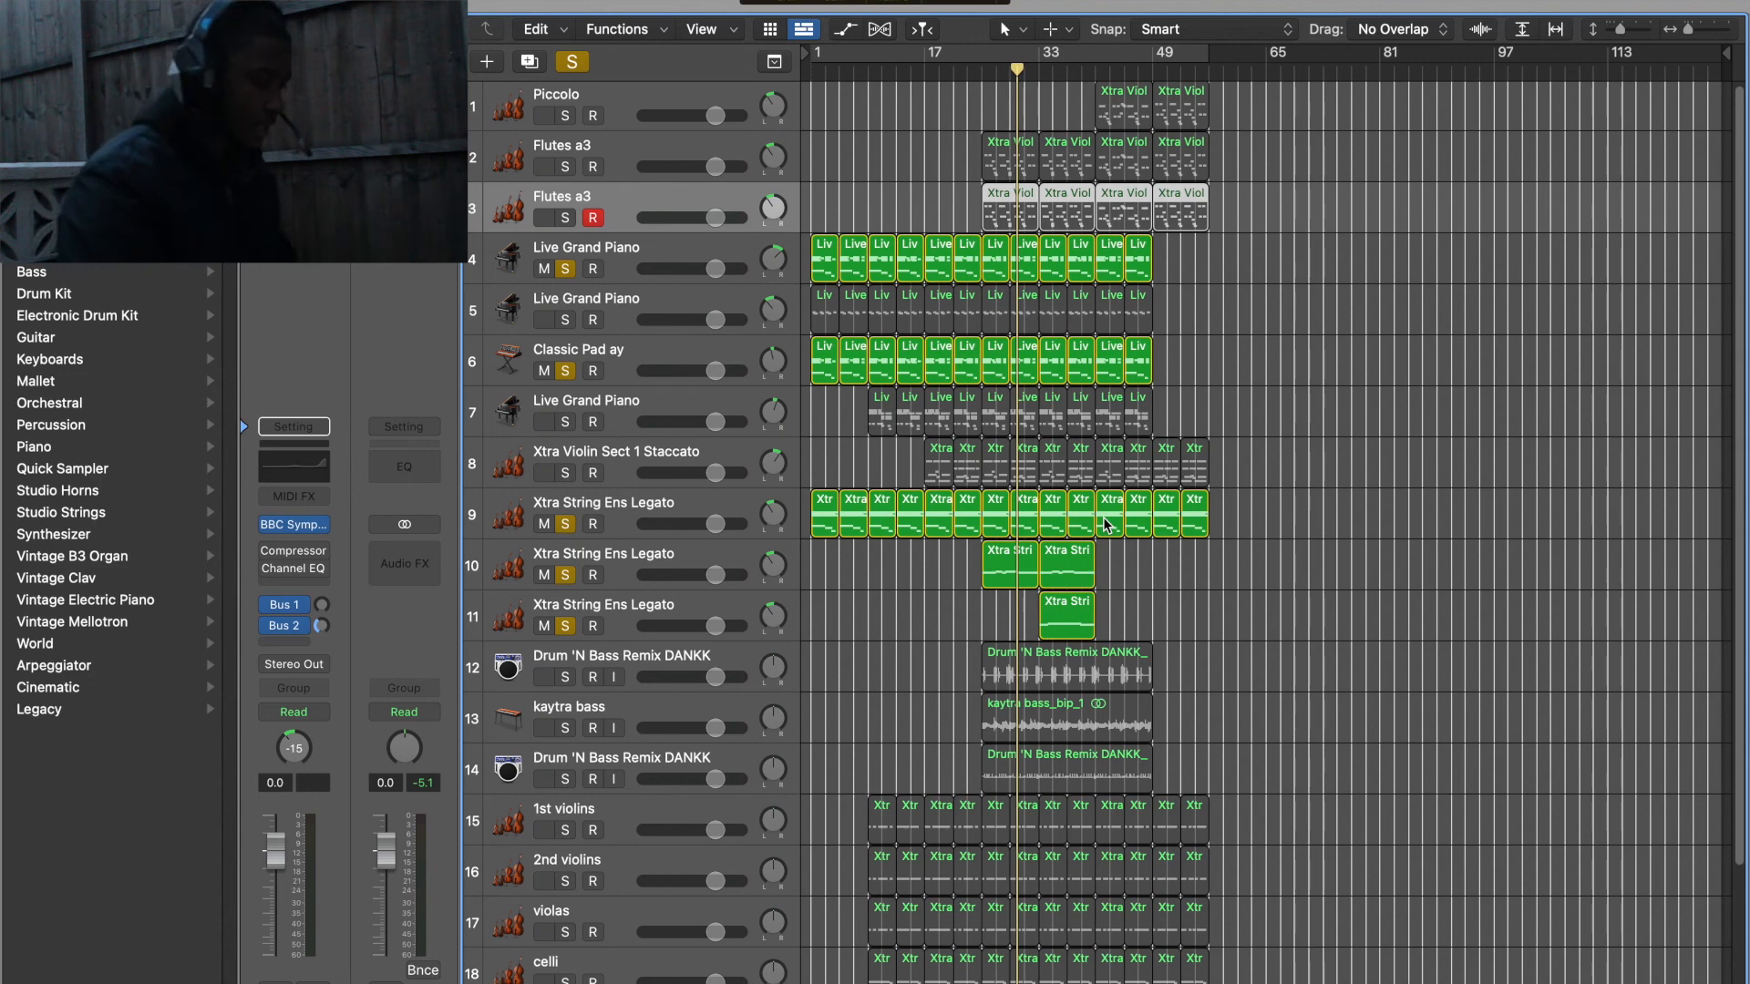
scroll(1109, 512, up, 10)
scroll(1109, 511, left, 4)
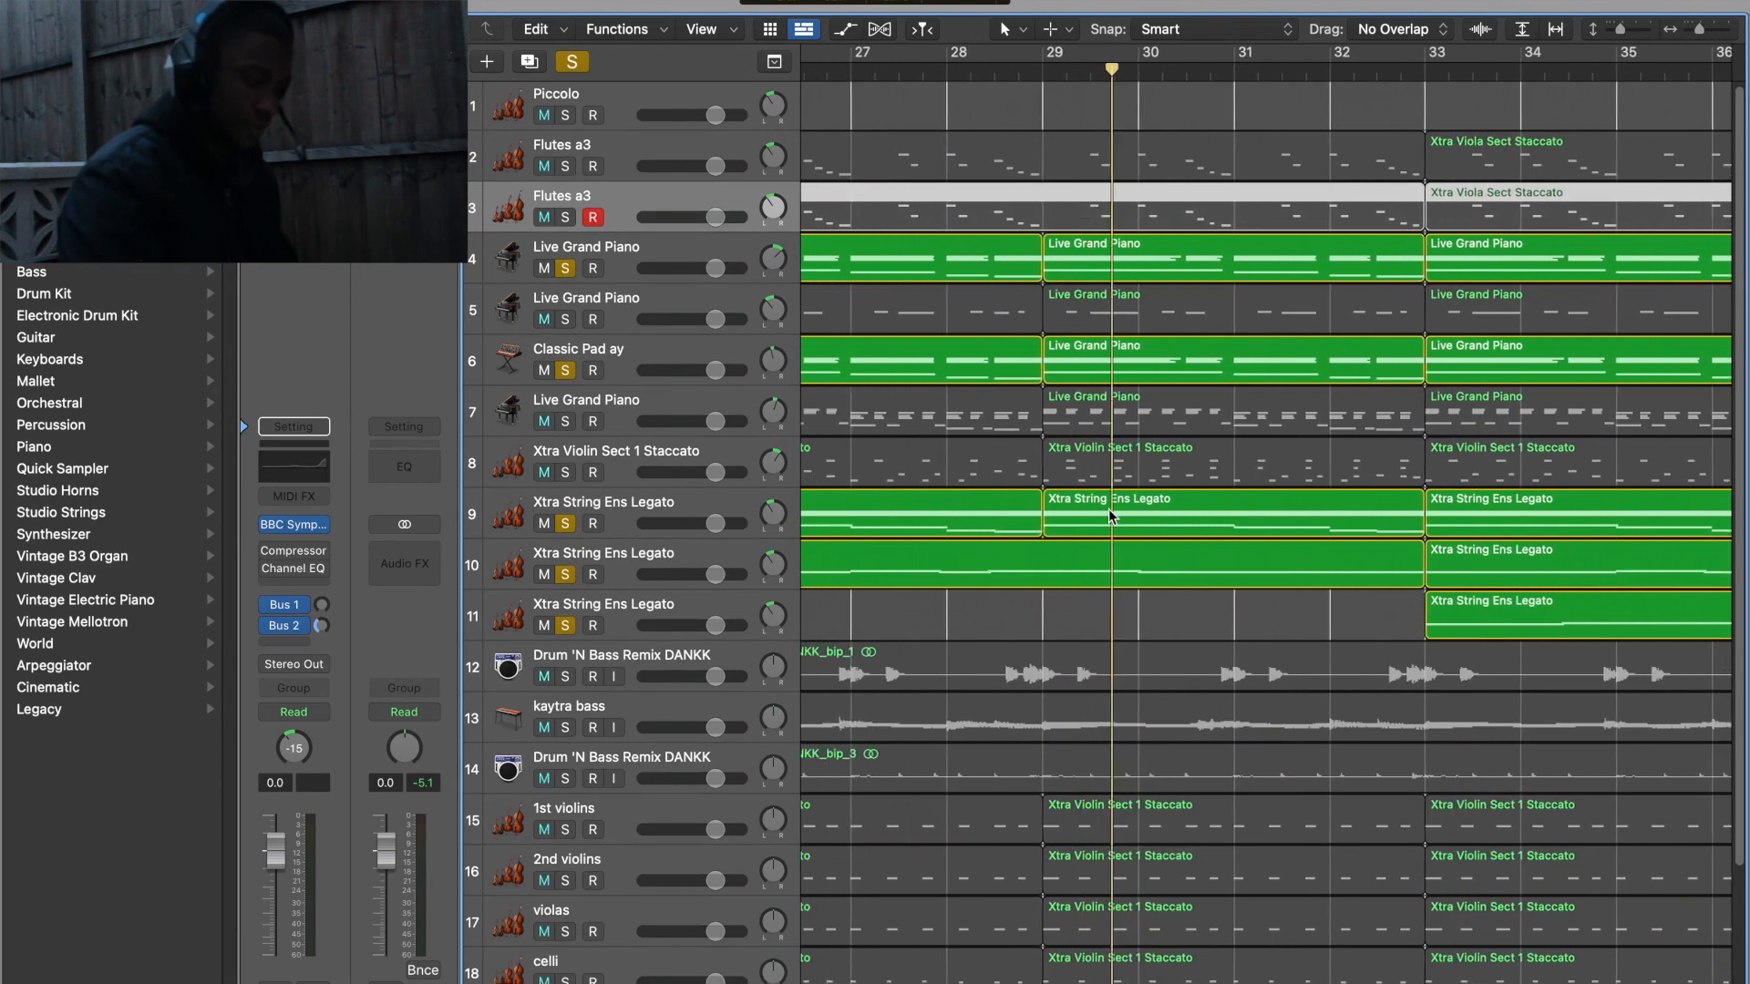
scroll(1109, 511, down, 5)
scroll(1109, 511, down, 5)
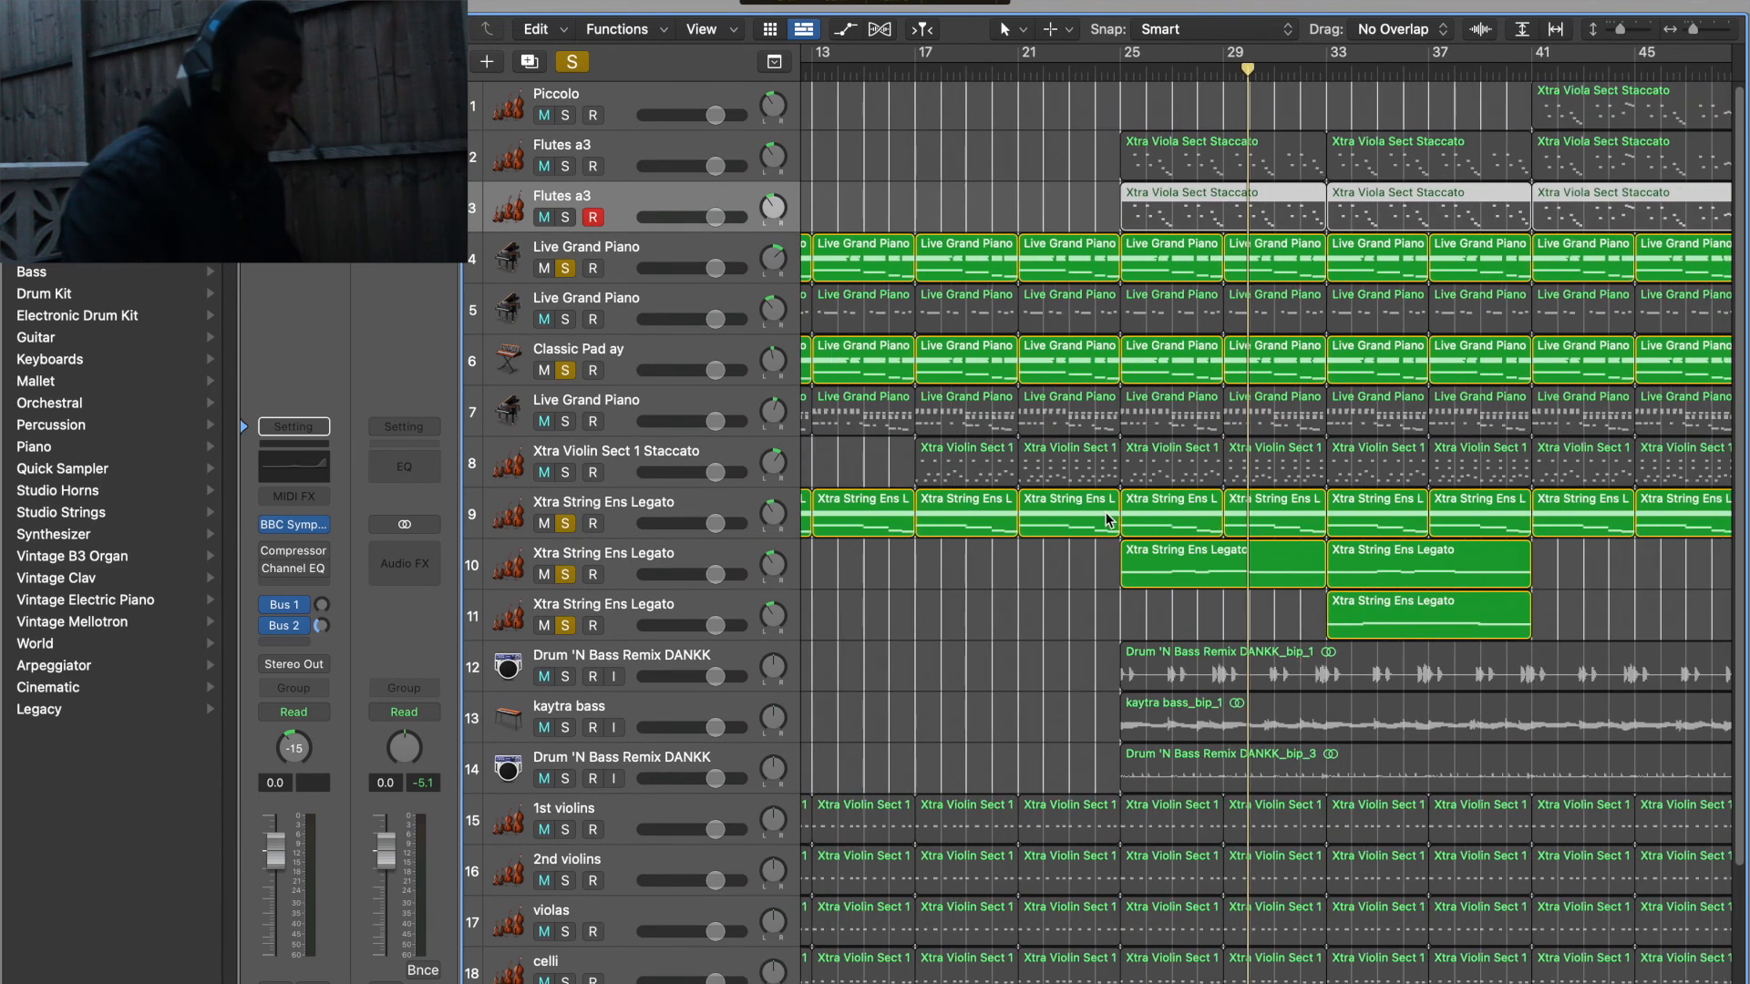
scroll(1212, 436, down, 10)
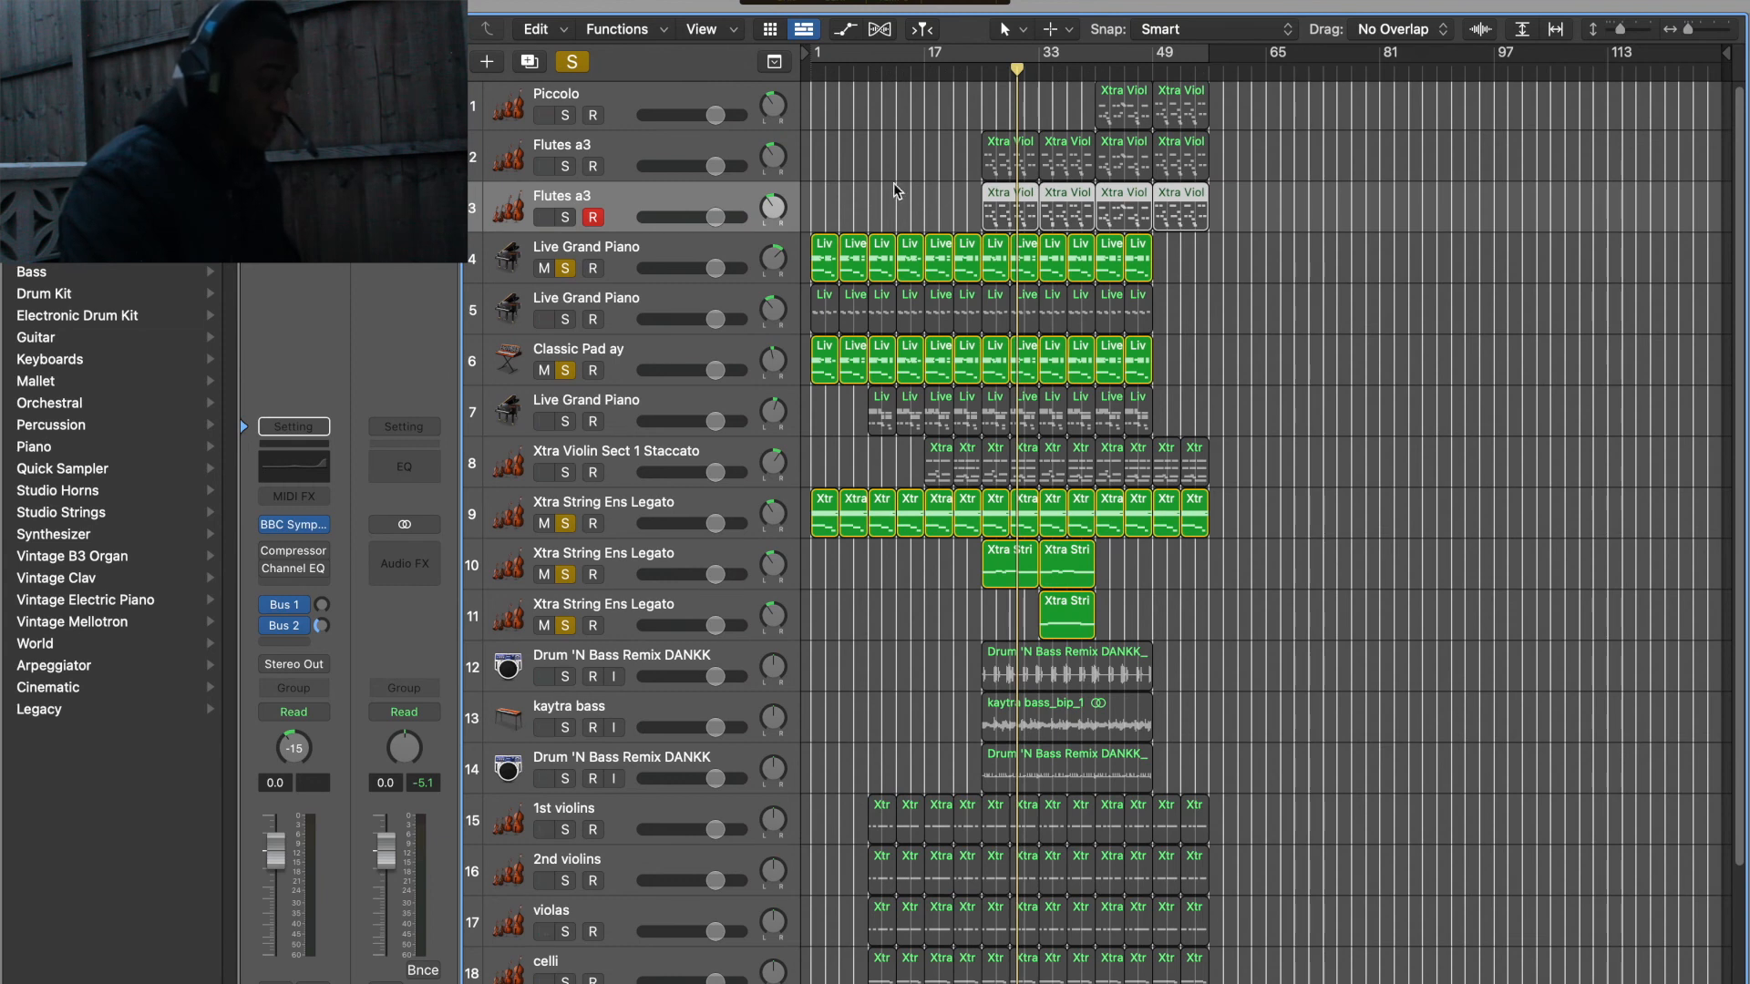
Clear all track solos and return the playhead to bar 25 for the full arrangement.
click(572, 62)
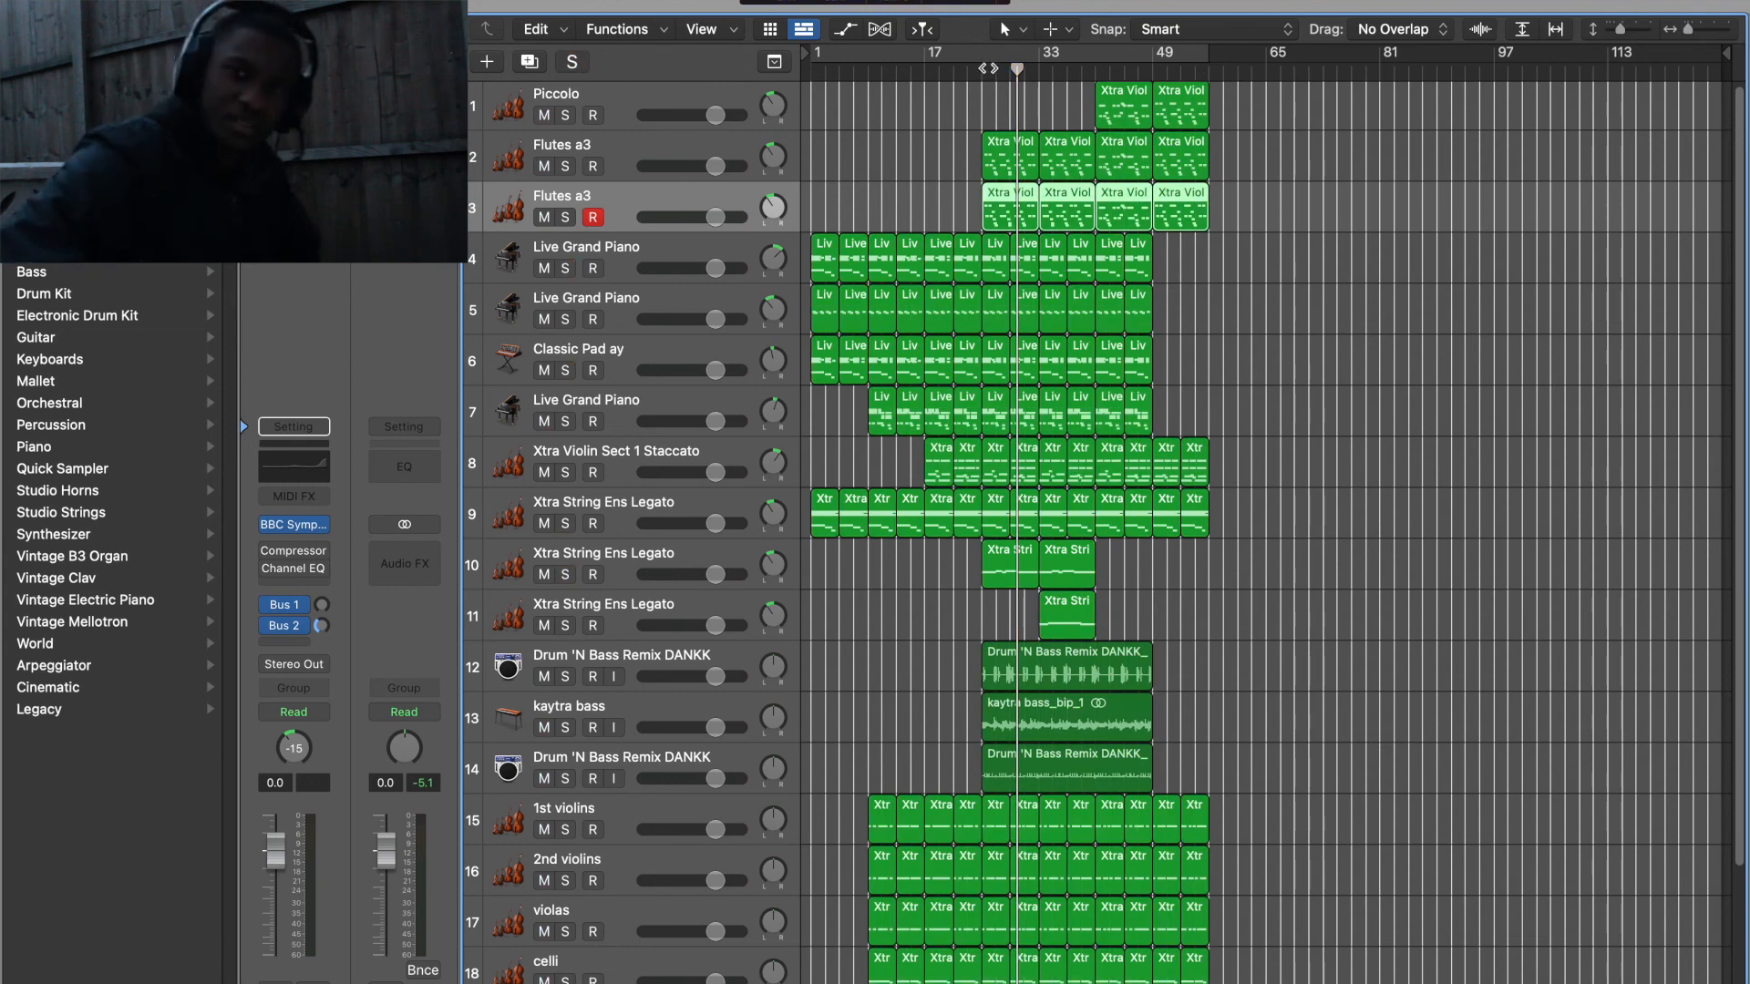
click(987, 69)
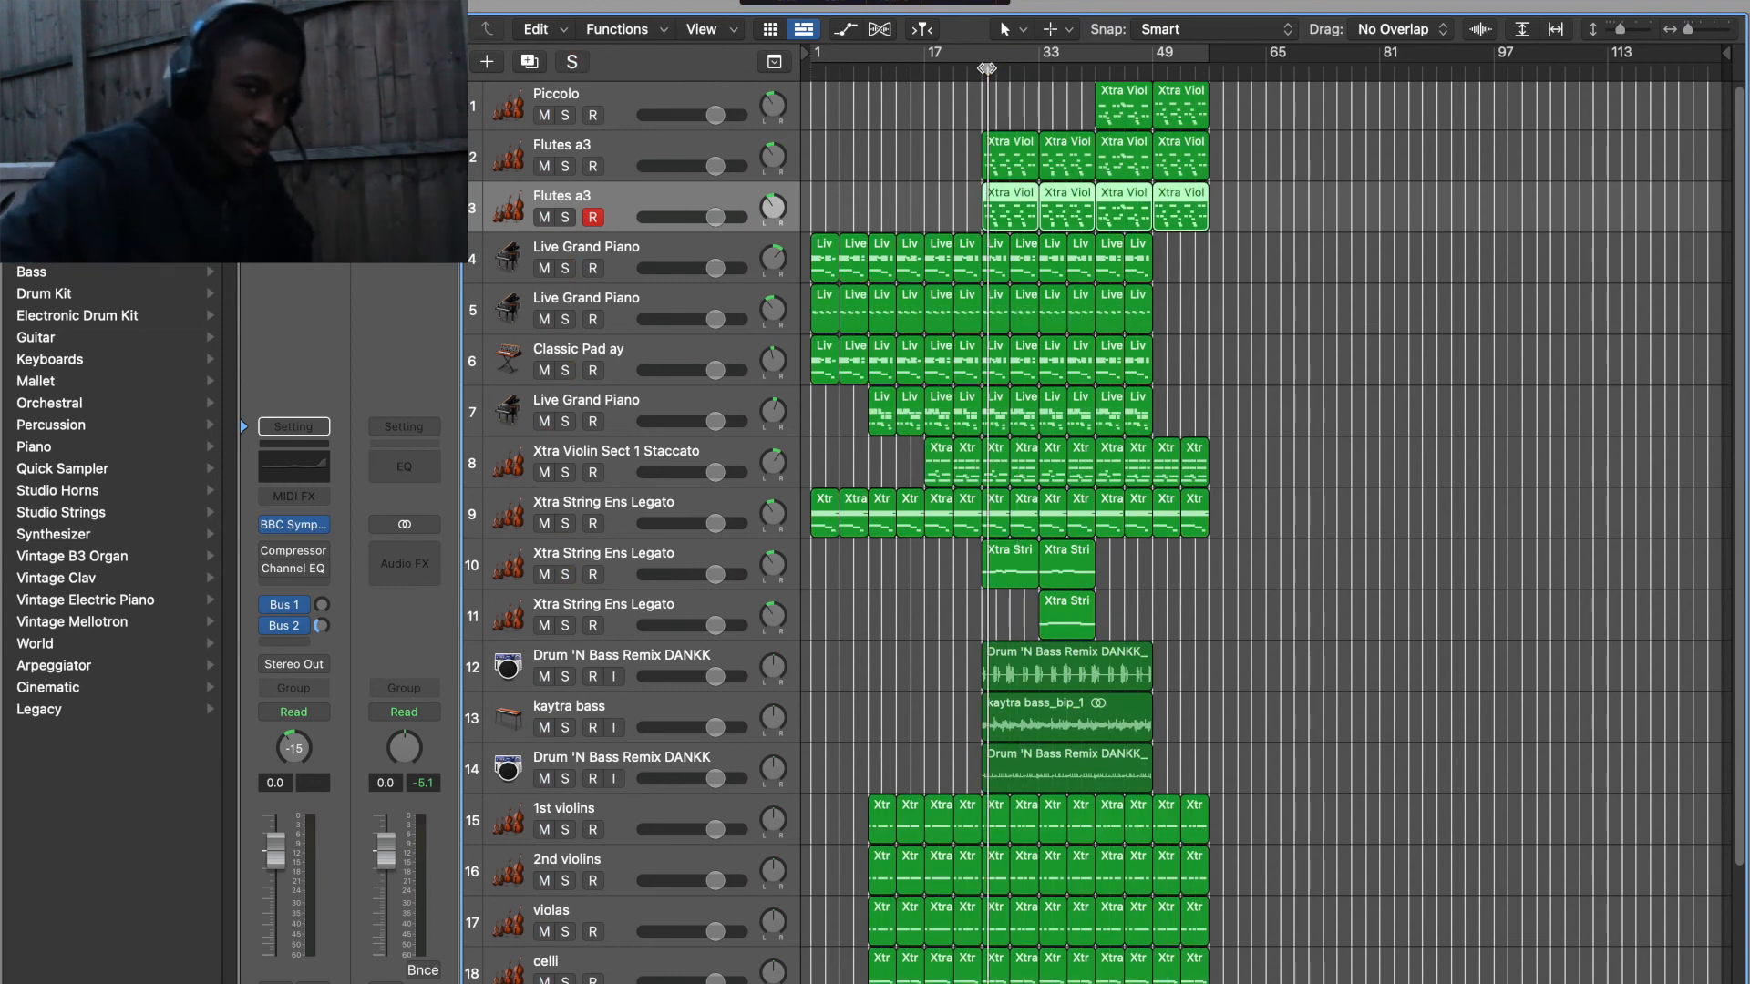